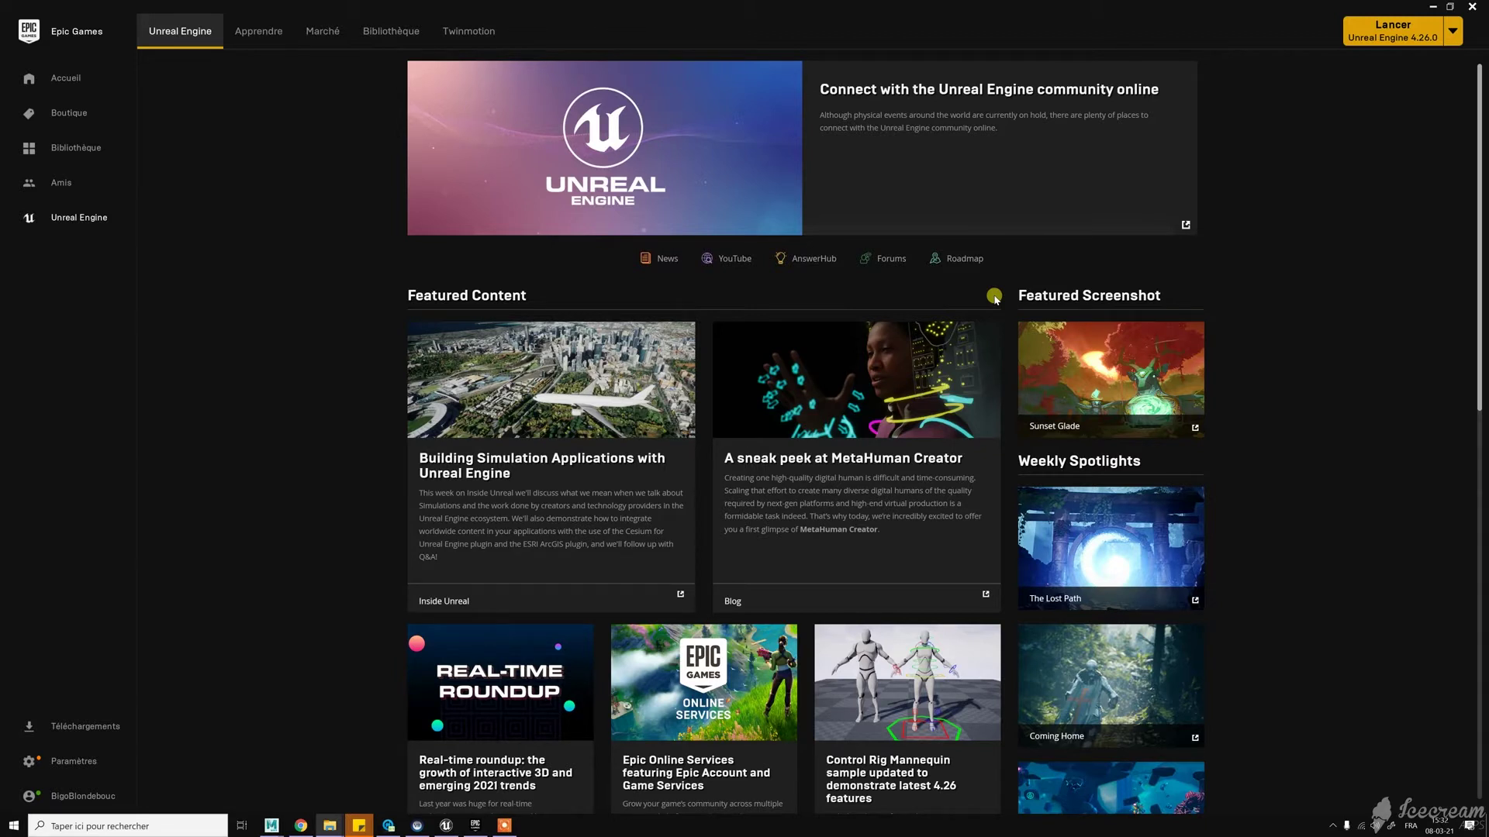
Step: View the library of engine versions and projects, and switch to the Unreal Engine marketplace
{"action": "left_click", "coordinate": [392, 37]}
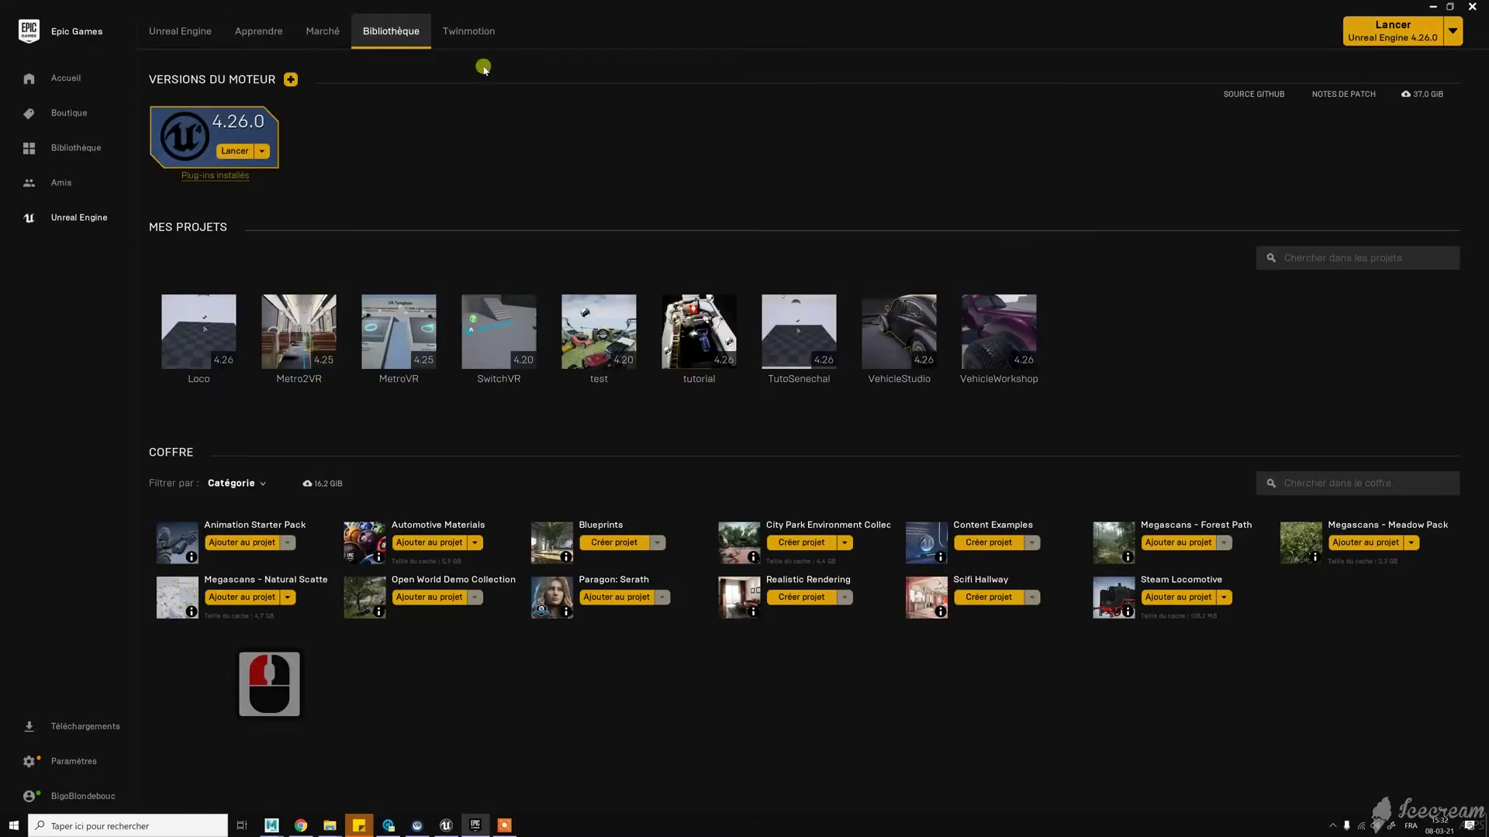
{"action": "left_click", "coordinate": [319, 42]}
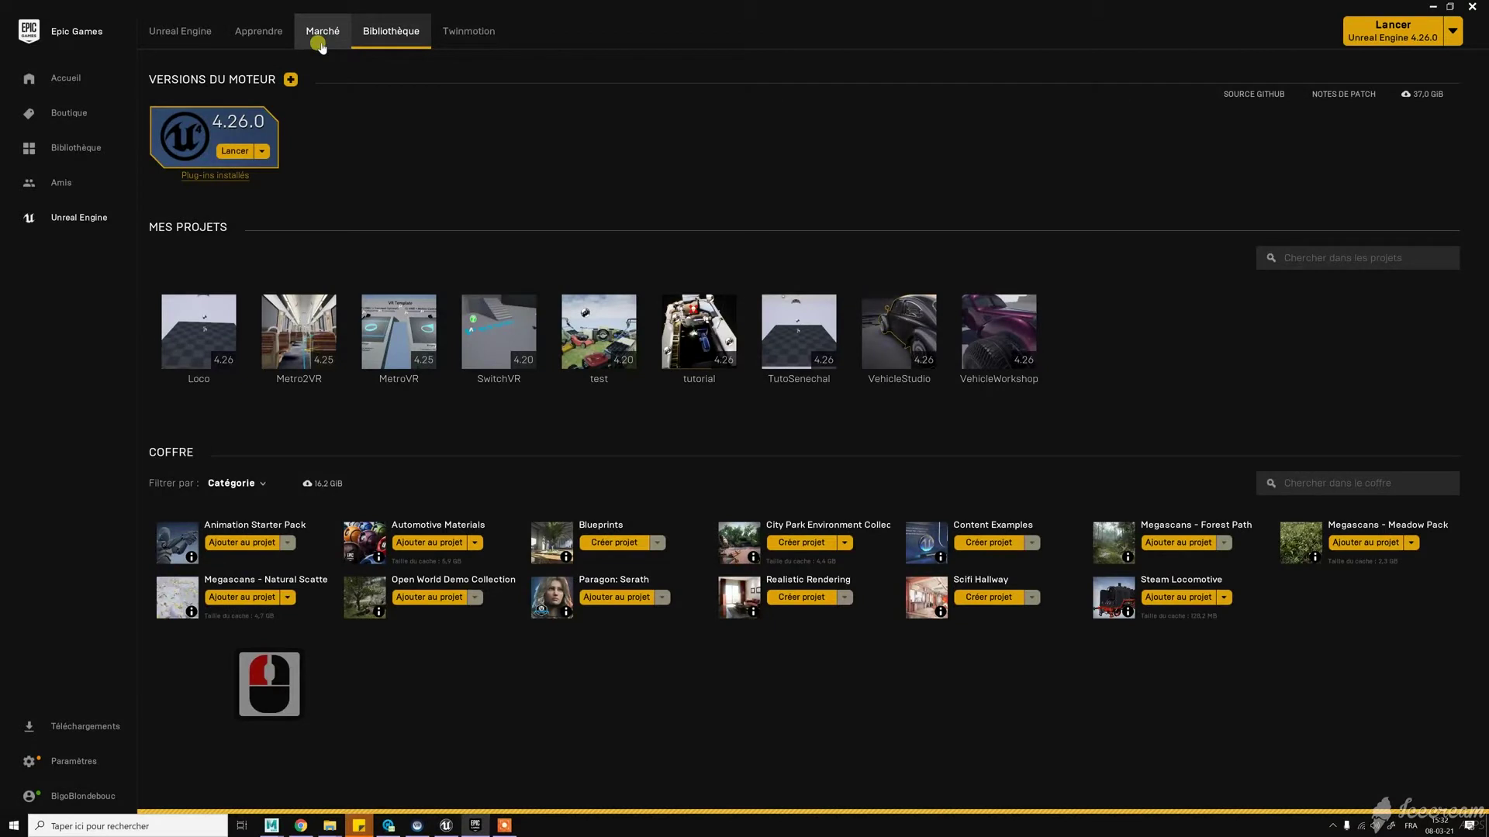
{"action": "left_click", "coordinate": [308, 25]}
{"action": "left_click", "coordinate": [310, 28]}
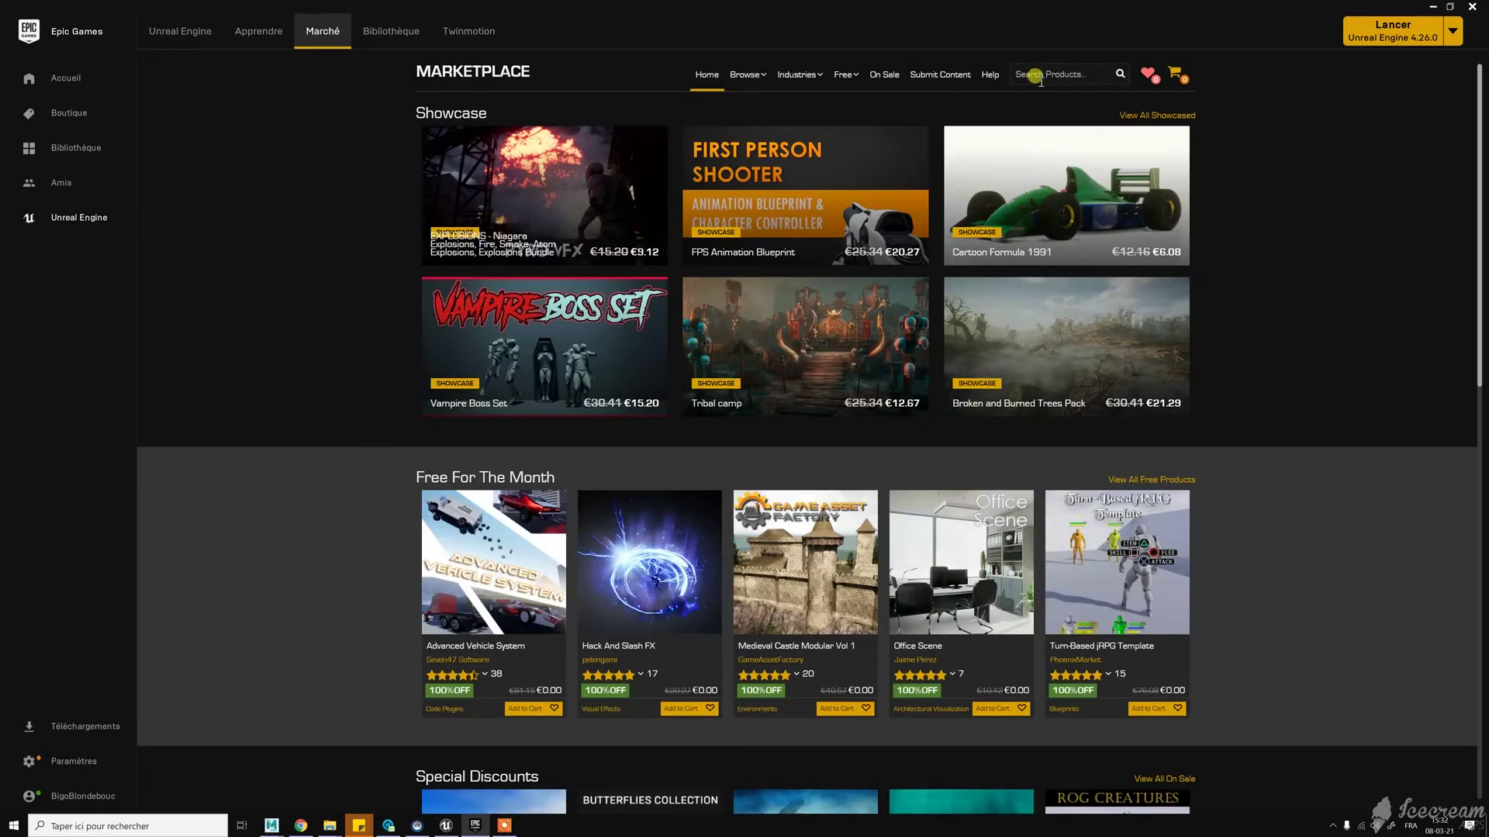
Step: Search the marketplace for "Automotive materials" and open the product page of Epic Games' Automotive Materials pack
{"action": "left_click", "coordinate": [1040, 75]}
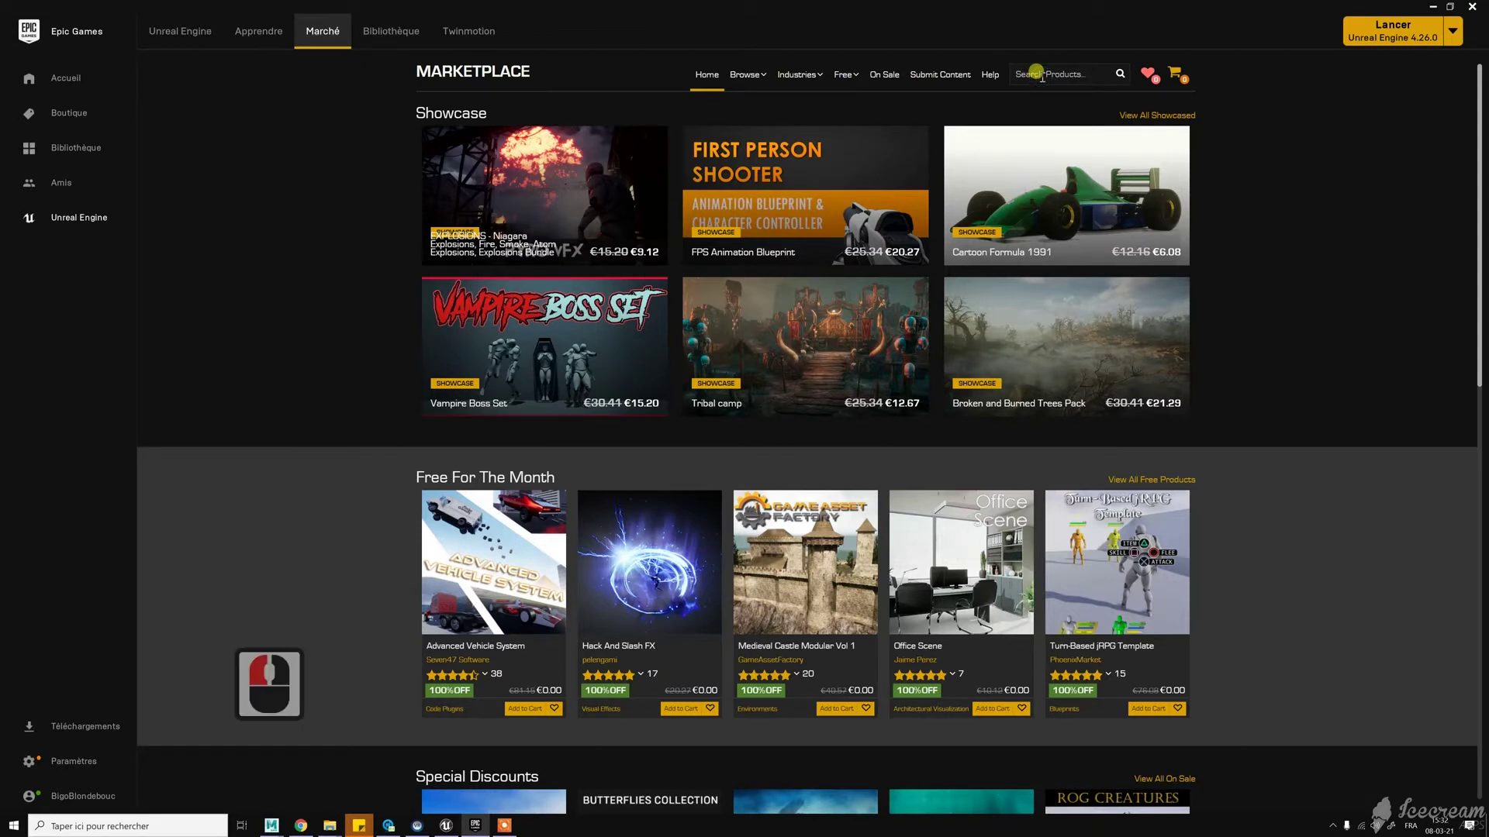
{"action": "type", "text": "Autom"}
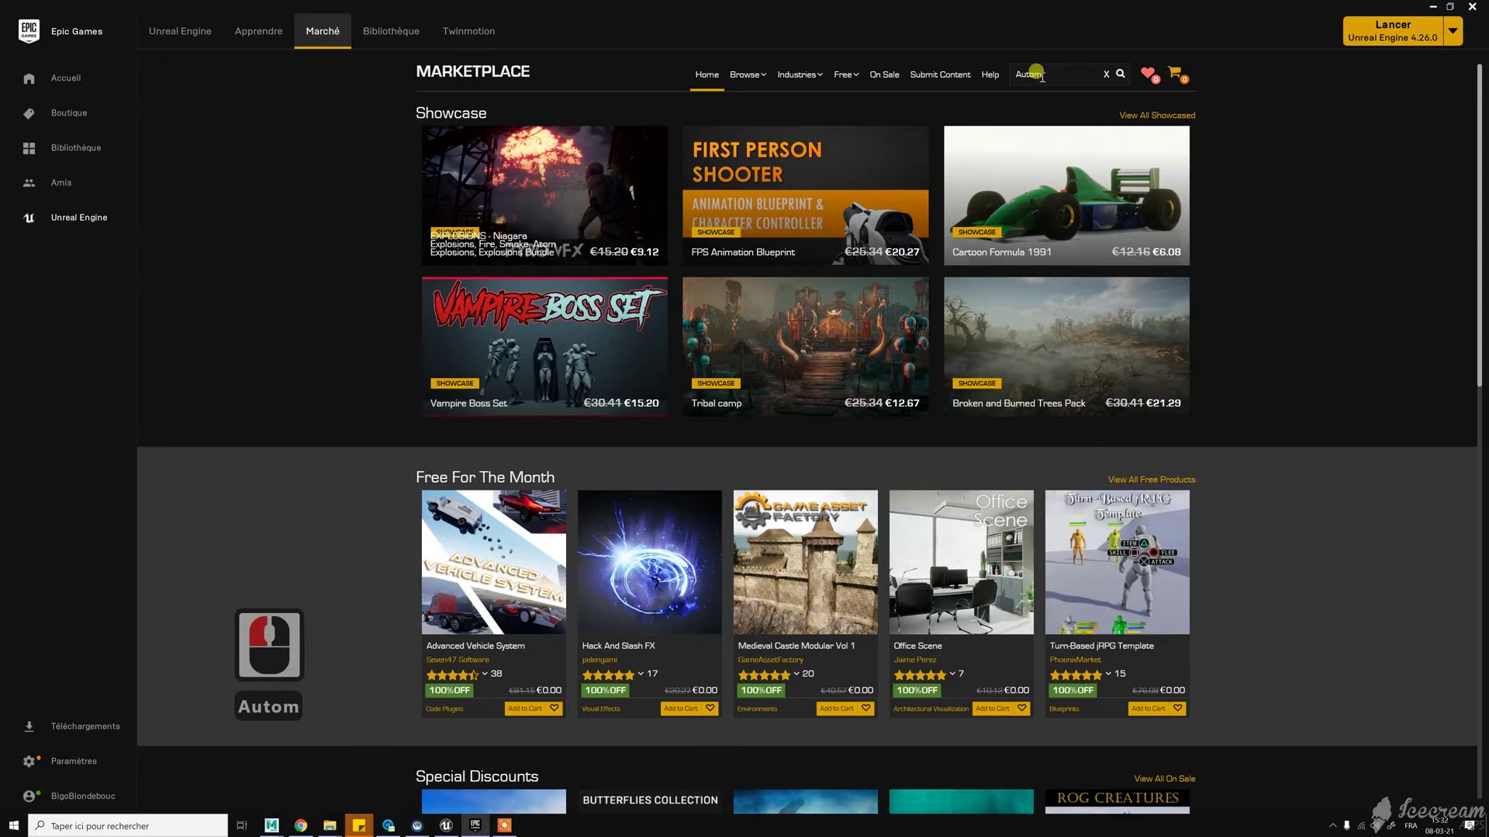
{"action": "type", "text": "otive"}
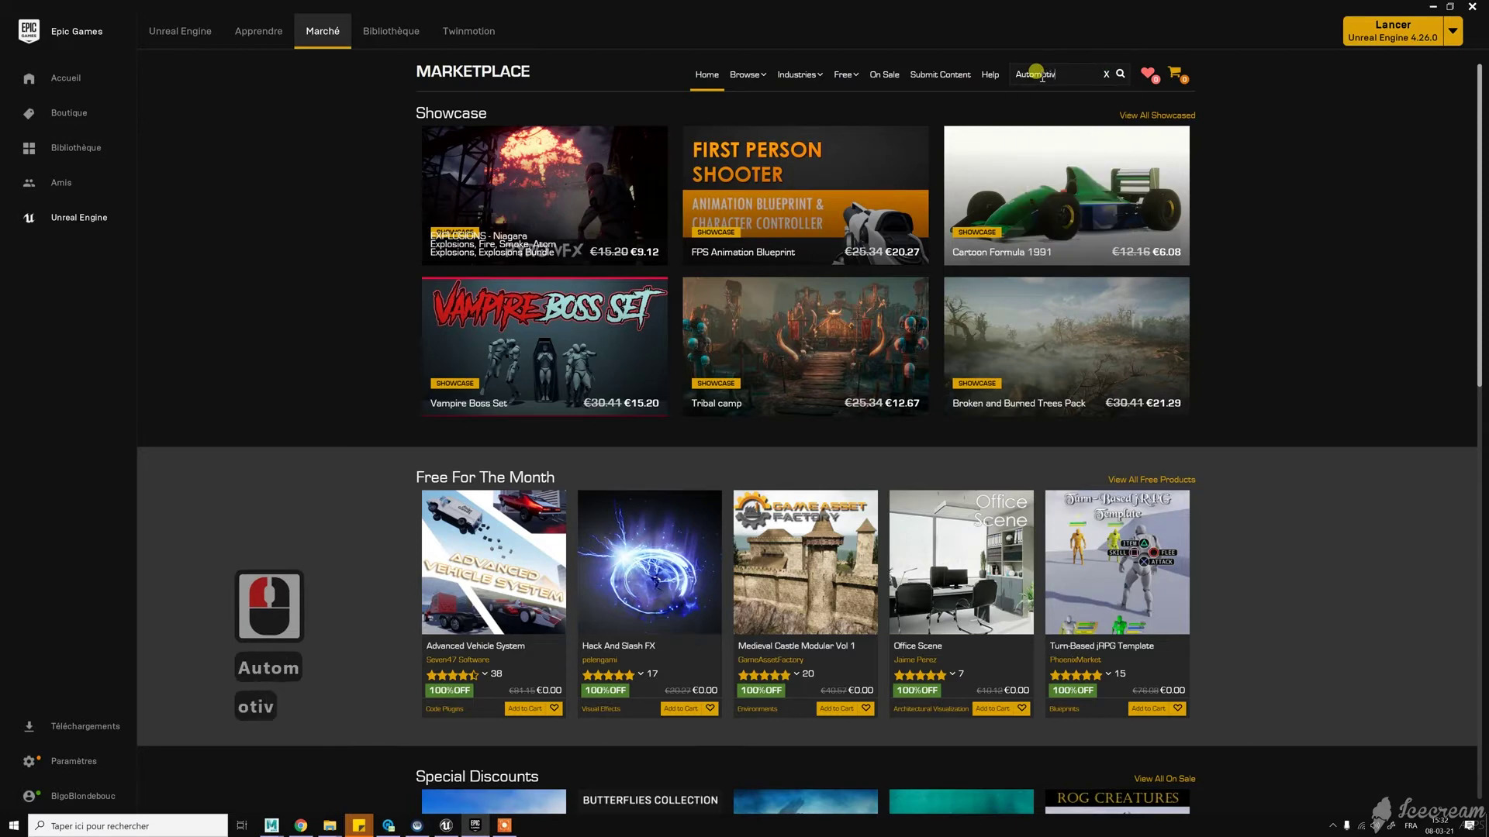
{"action": "scroll", "coordinate": [1042, 81], "scroll_direction": "down", "scroll_amount": 1}
{"action": "type", "text": "materials"}
{"action": "key", "text": "Return"}
{"action": "left_click", "coordinate": [860, 322]}
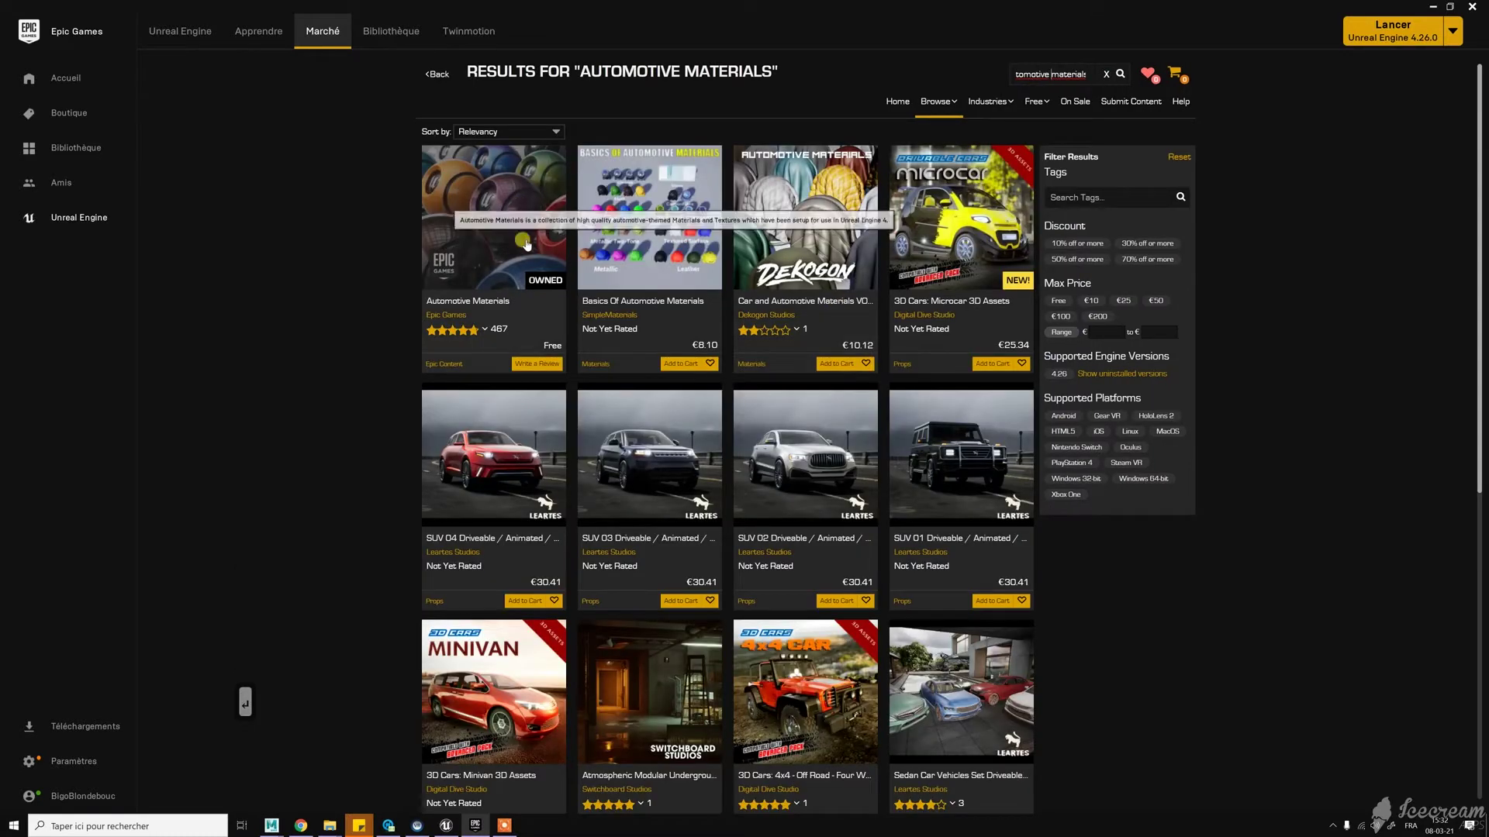
{"action": "left_click", "coordinate": [516, 216]}
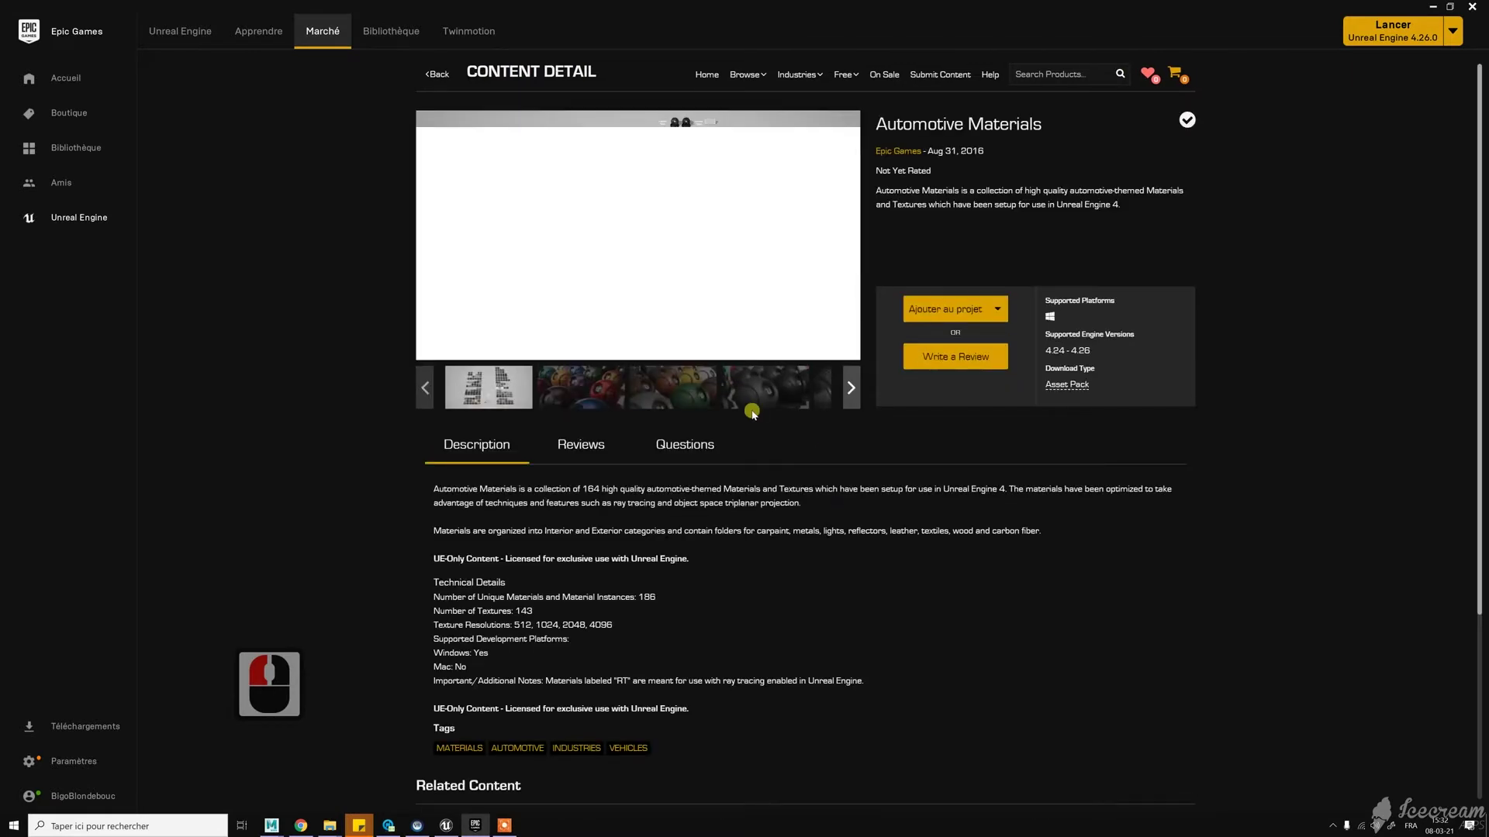
Step: Browse the preview images of the Automotive Materials pack through to the last one
{"action": "left_click", "coordinate": [575, 393]}
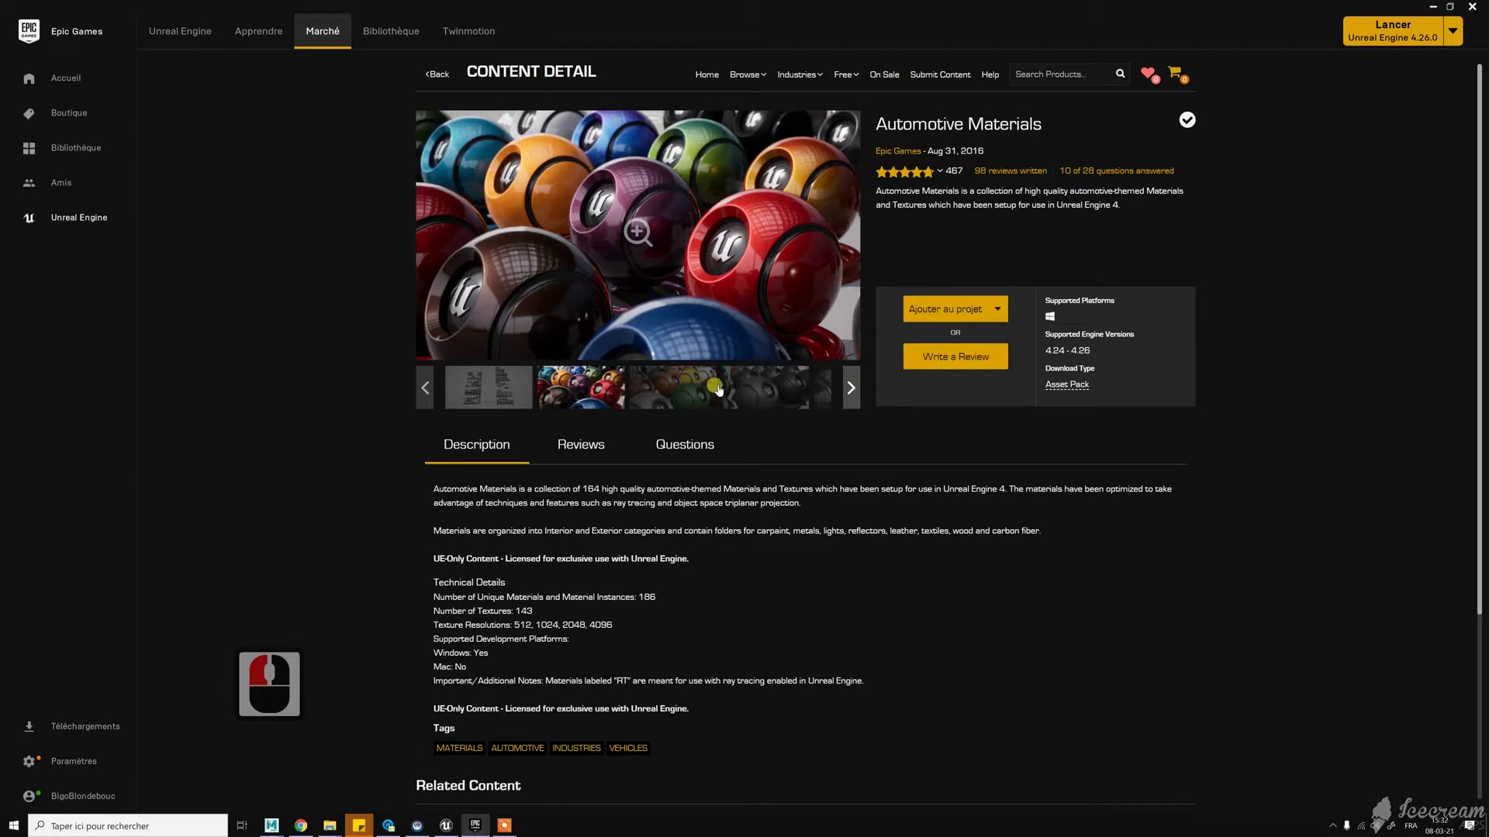
{"action": "left_click", "coordinate": [677, 386]}
{"action": "left_click", "coordinate": [765, 388]}
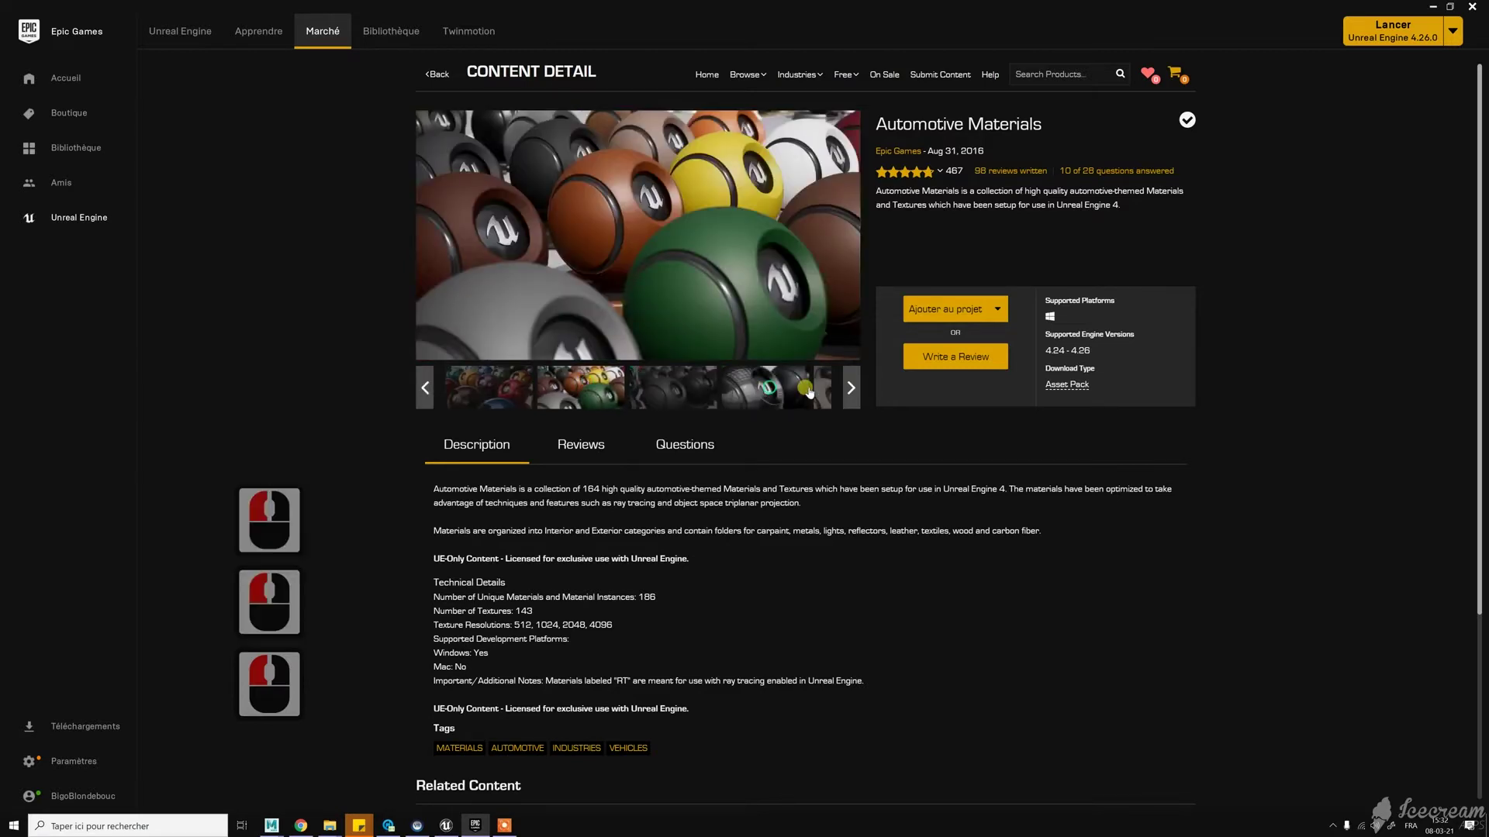
{"action": "left_click", "coordinate": [849, 389]}
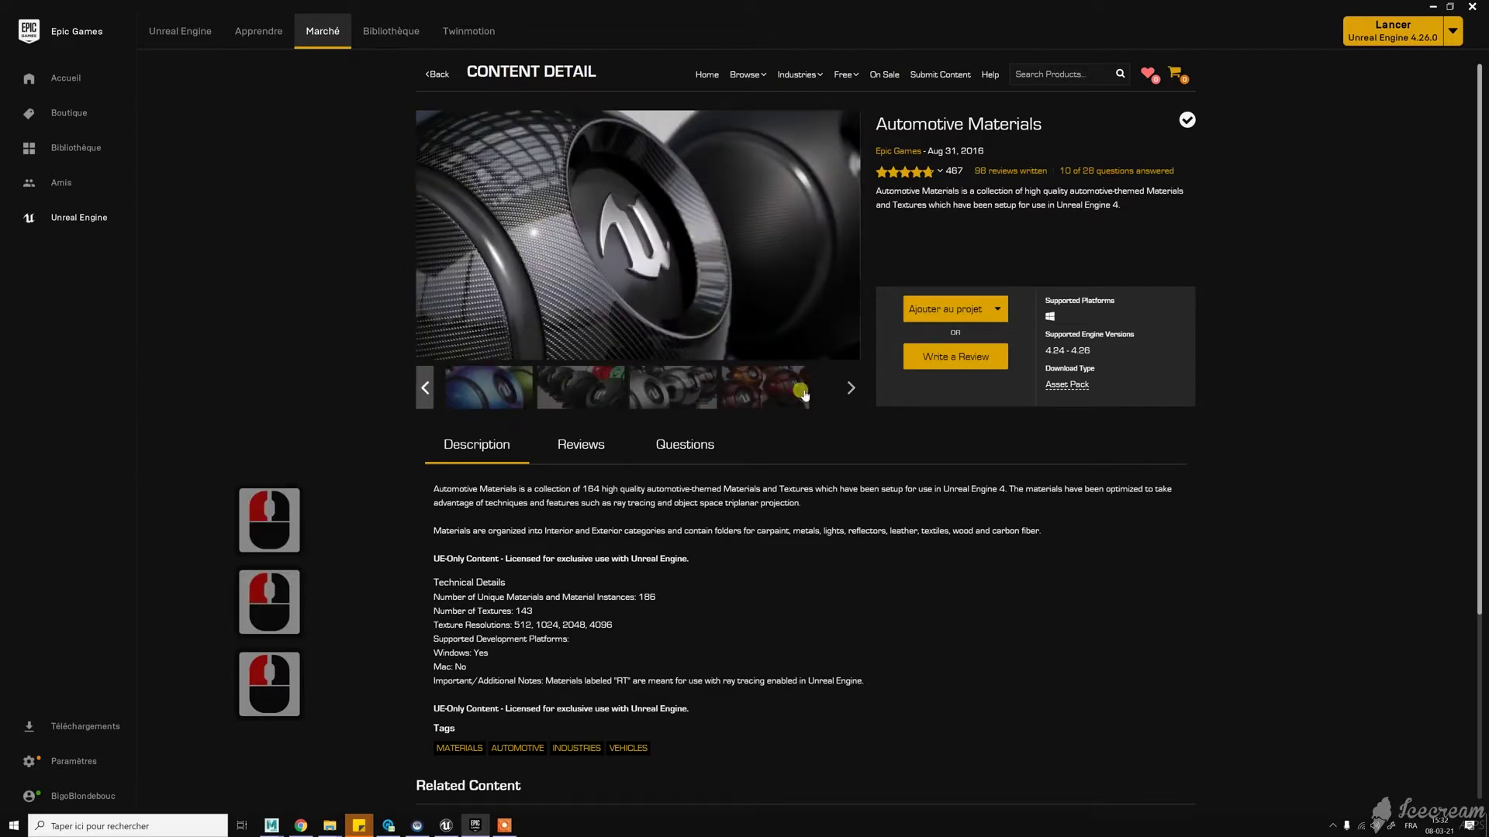
{"action": "left_click", "coordinate": [765, 392]}
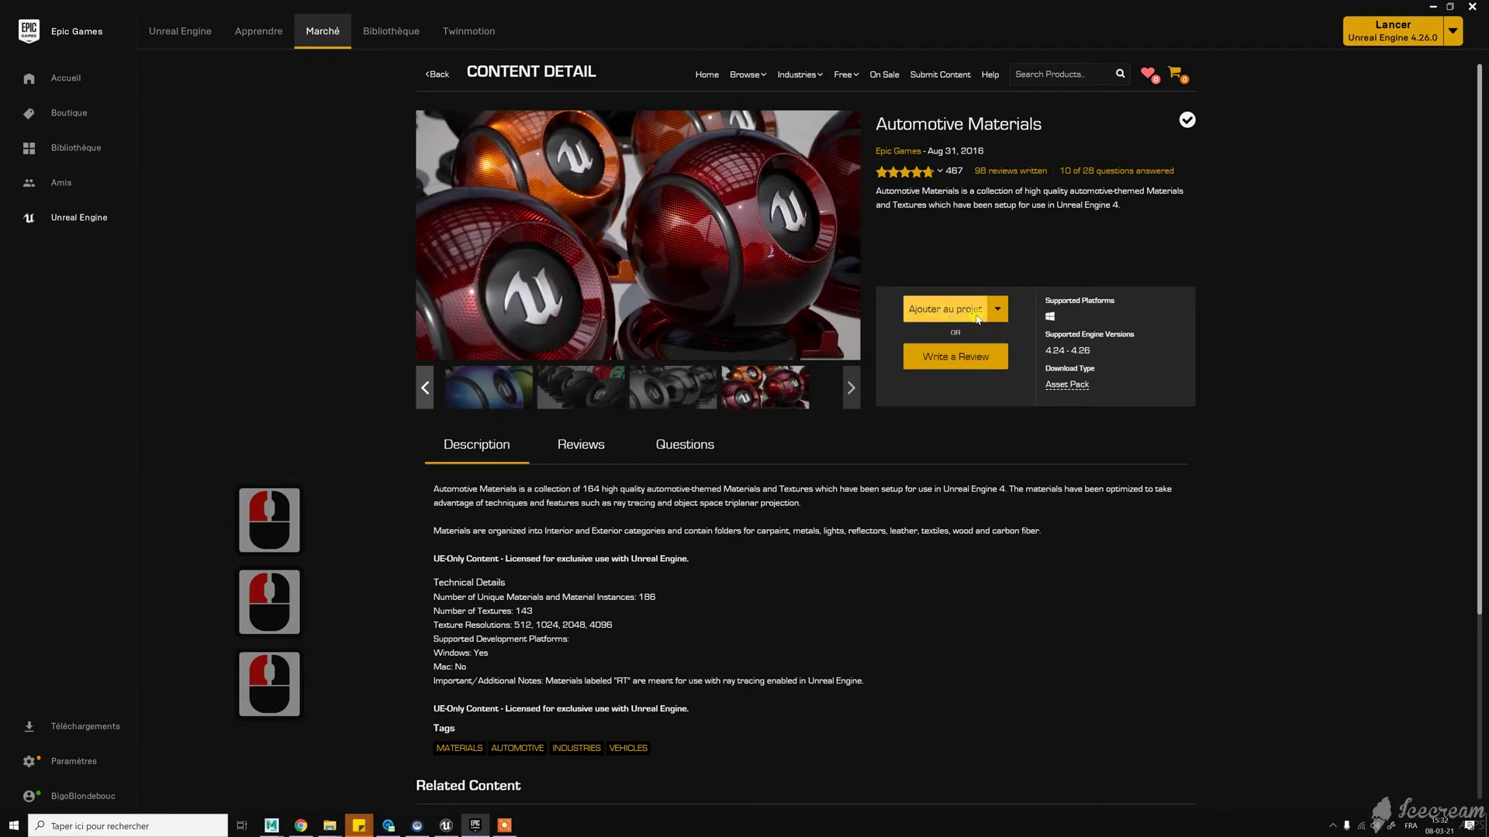
Step: Check the extra options for adding the pack to a project and look through the rest of its product page
{"action": "left_click", "coordinate": [1001, 310]}
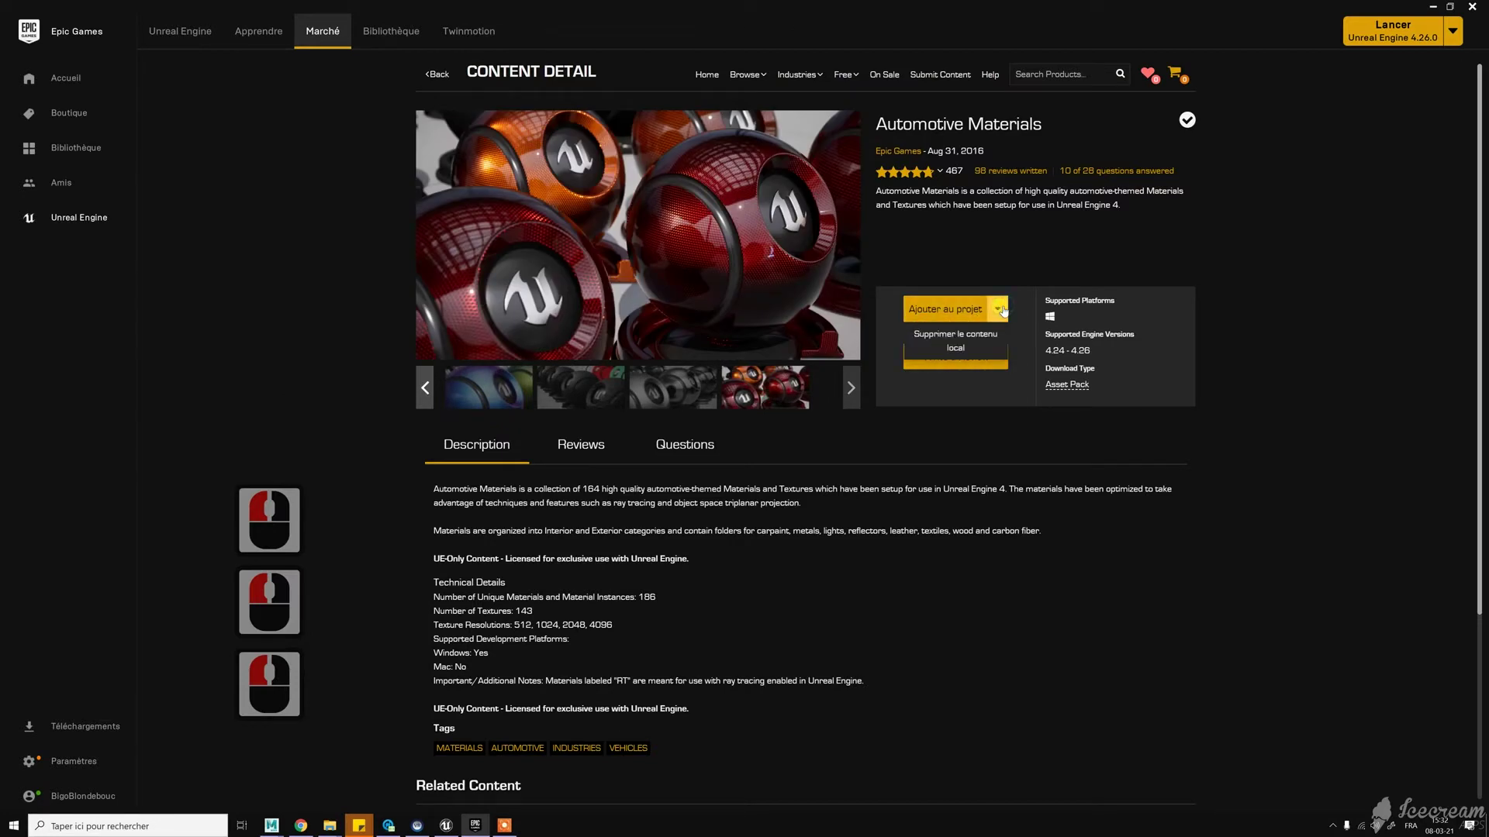
{"action": "left_click", "coordinate": [1020, 242]}
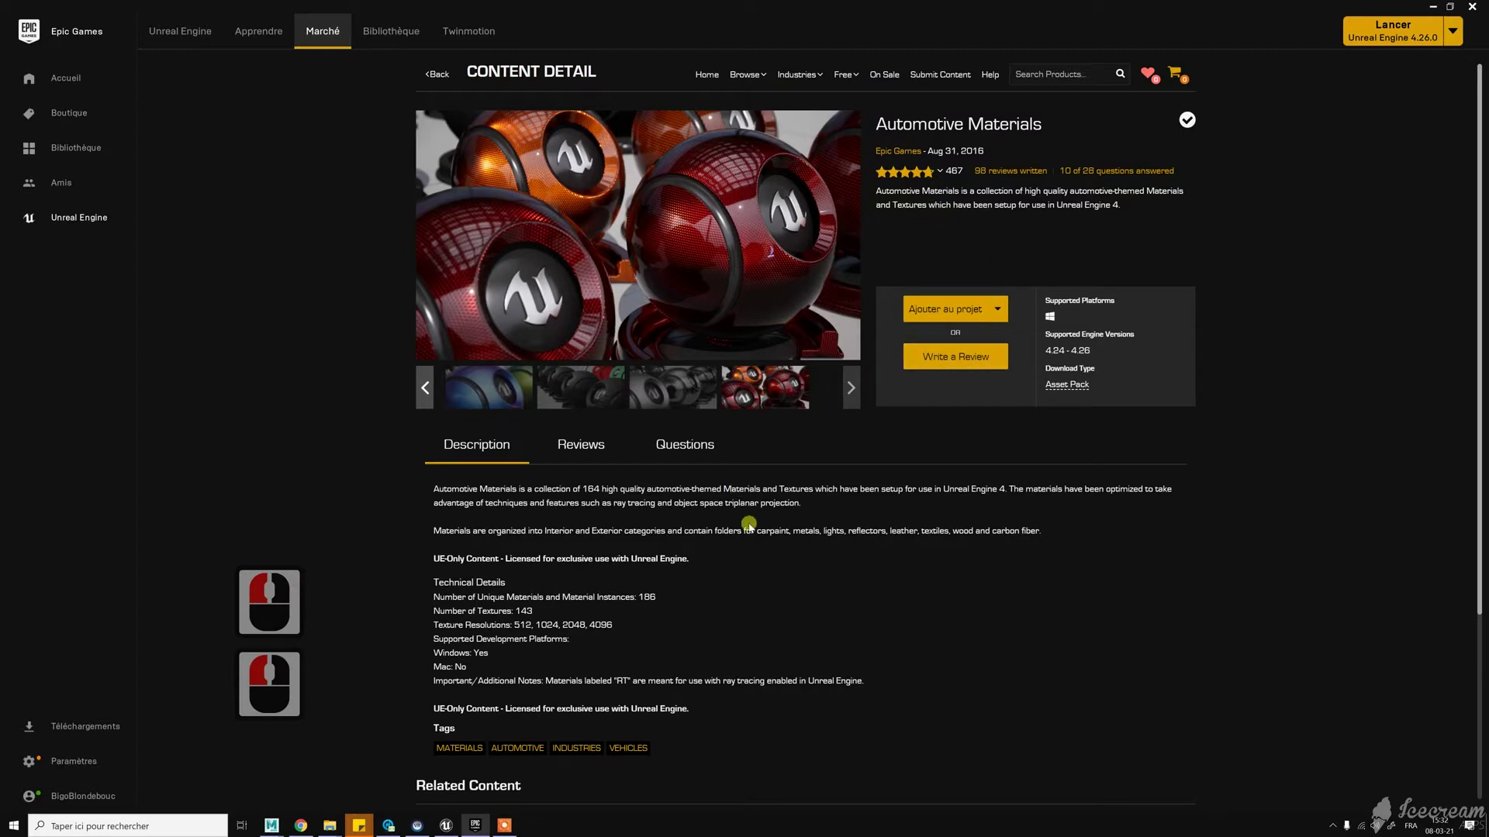
{"action": "scroll", "coordinate": [749, 525], "scroll_direction": "down", "scroll_amount": 1}
{"action": "scroll", "coordinate": [749, 525], "scroll_direction": "down", "scroll_amount": 8}
{"action": "scroll", "coordinate": [747, 521], "scroll_direction": "up", "scroll_amount": 11}
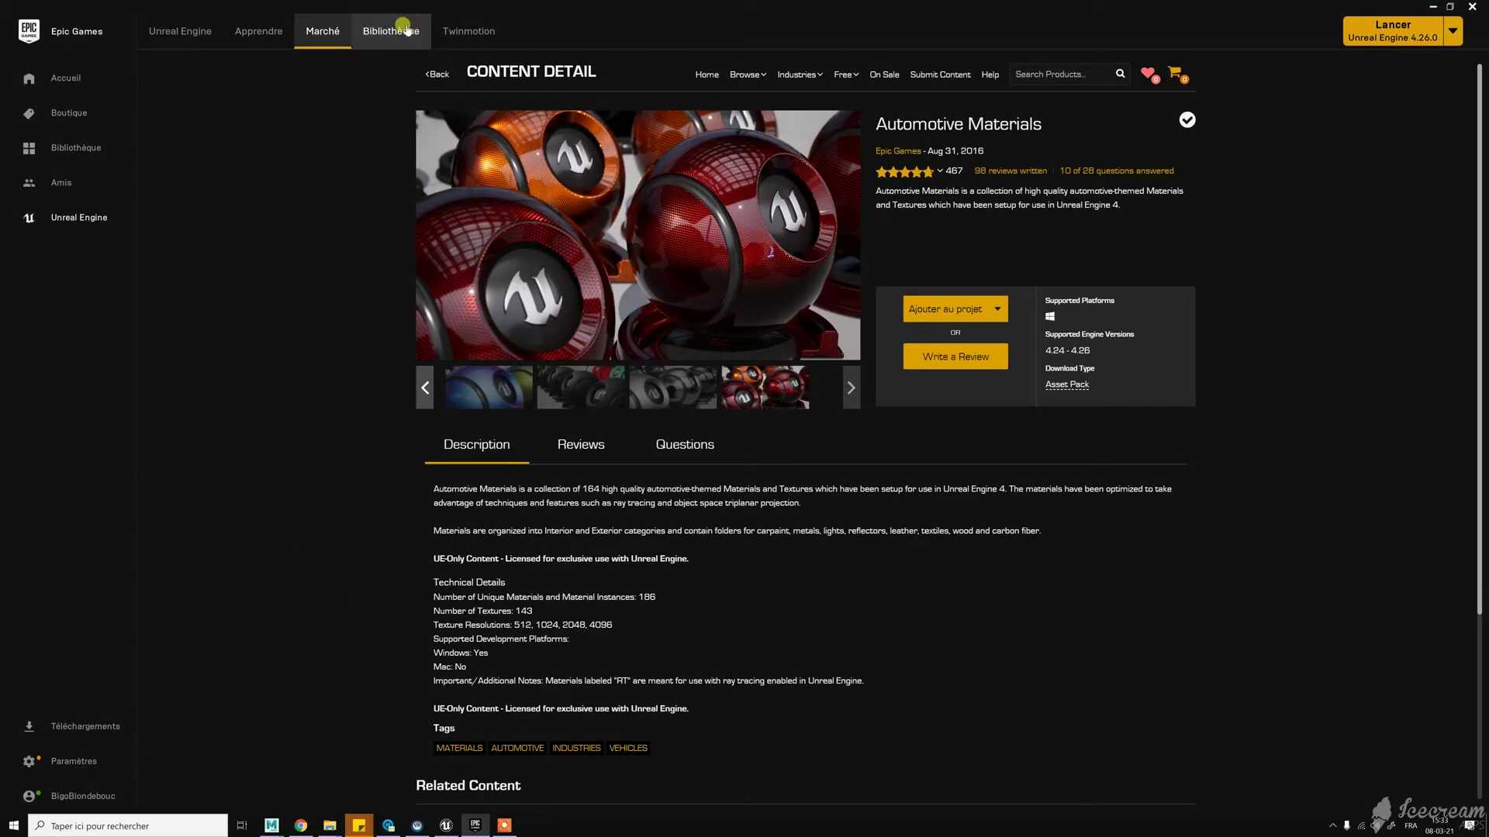
Step: Return to the library and launch Unreal Engine 4.26.0
{"action": "left_click", "coordinate": [178, 35]}
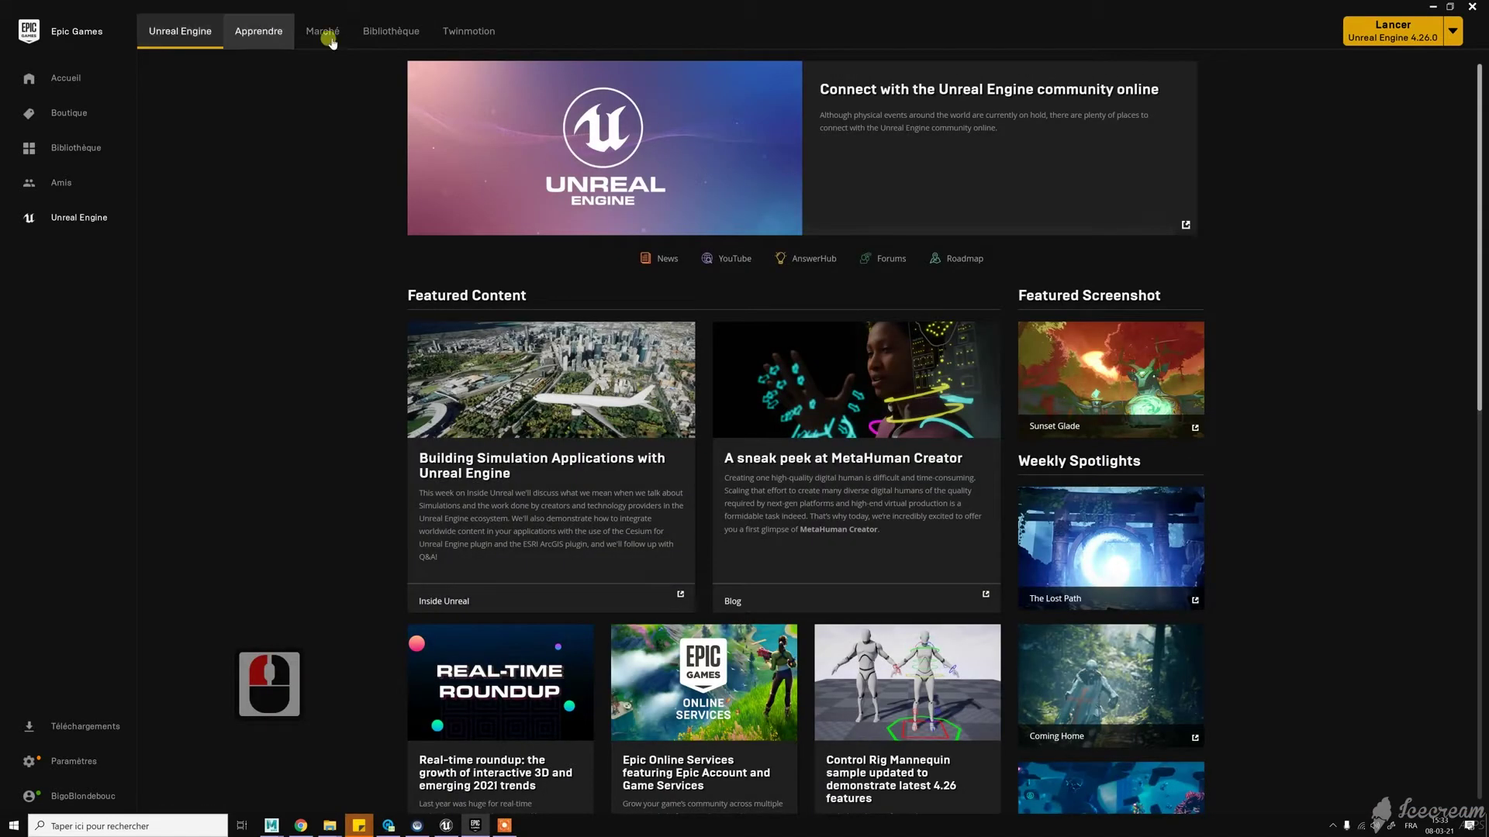
{"action": "double_click", "coordinate": [393, 30]}
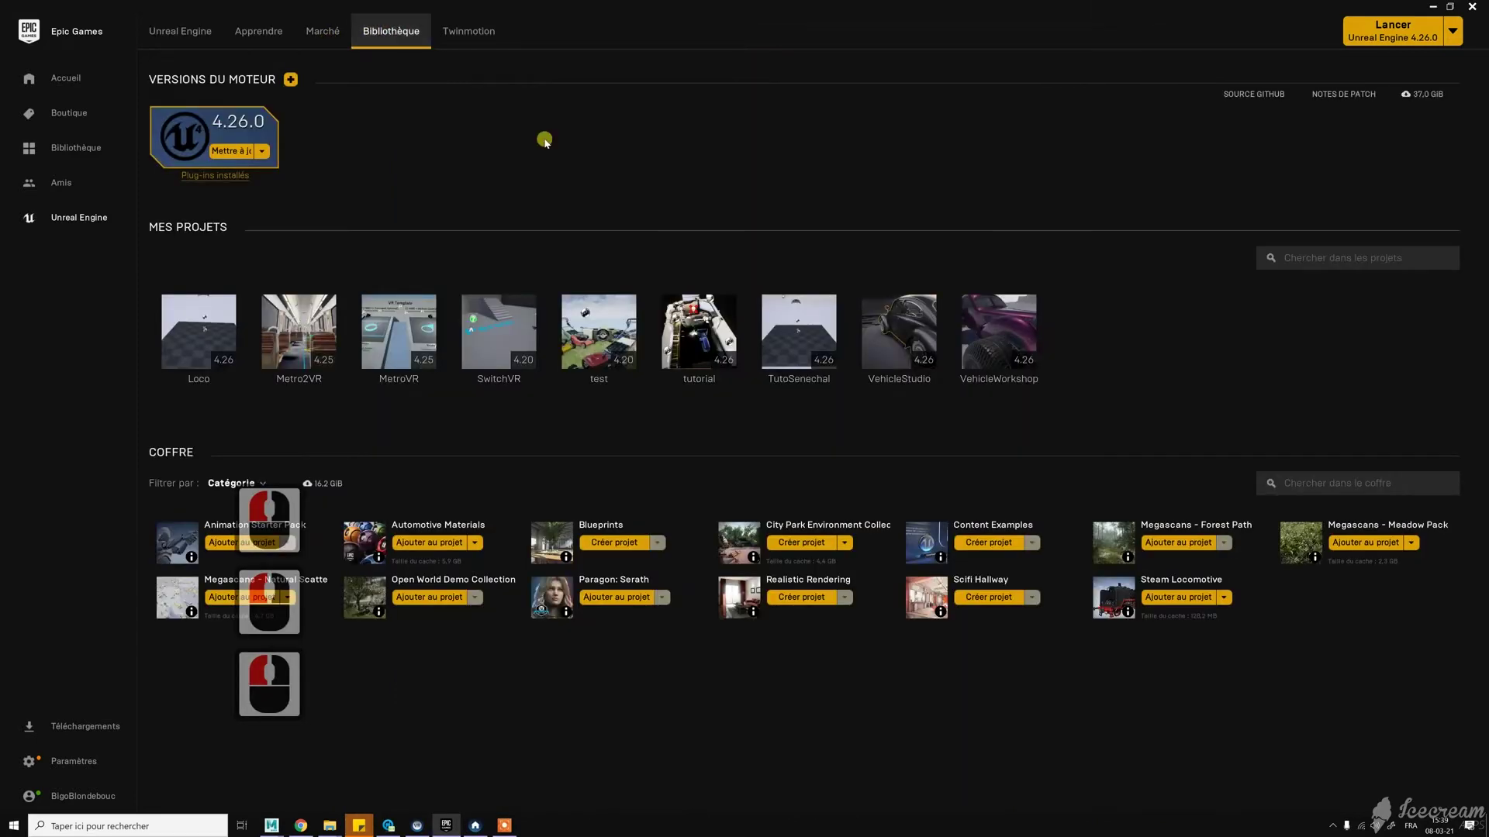
{"action": "left_click", "coordinate": [1385, 22]}
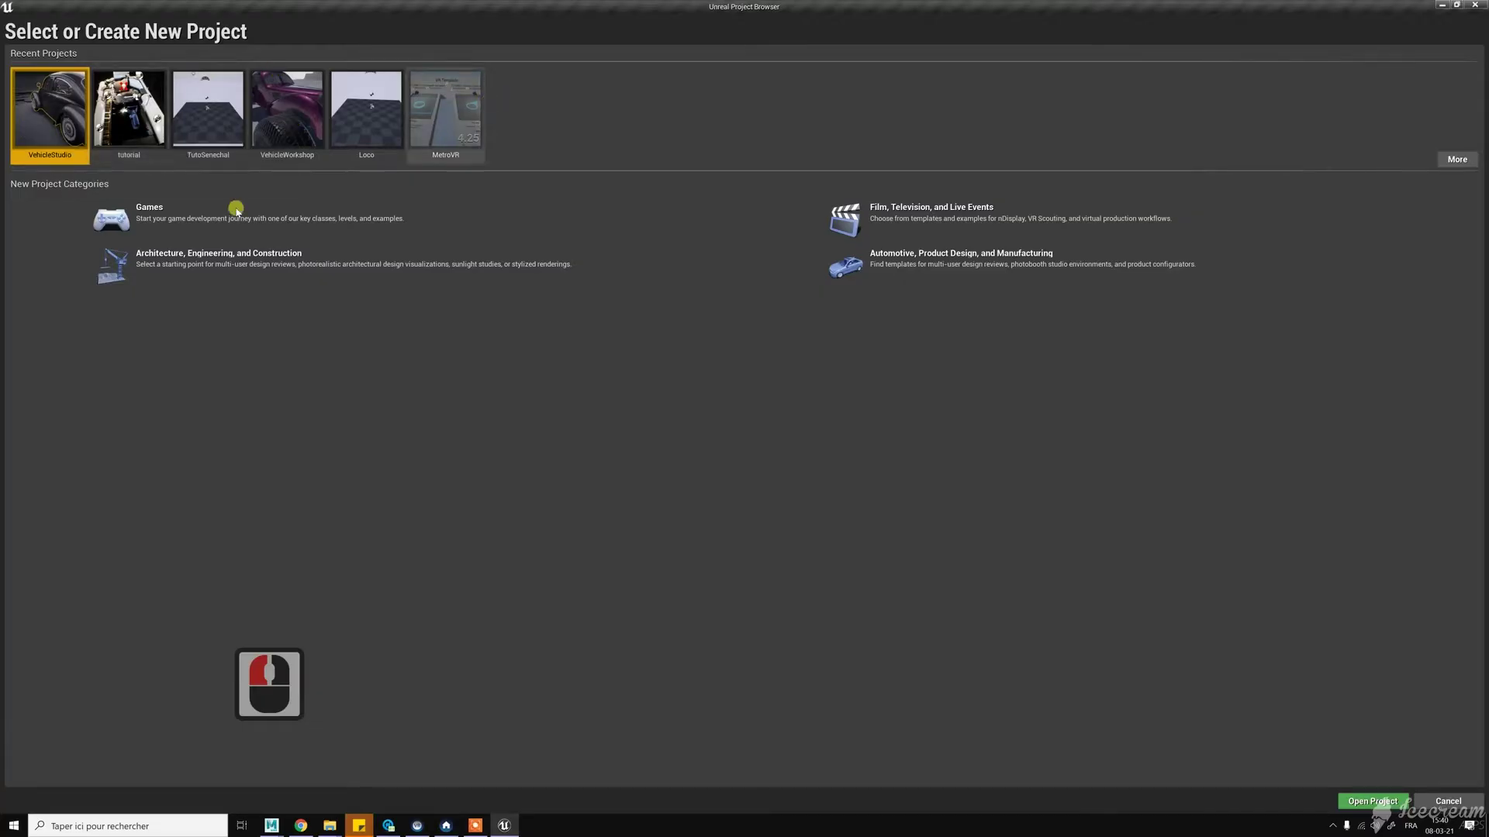
Step: Choose the Automotive, Product Design, and Manufacturing category and the Photo Studio template for a new project
{"action": "left_click", "coordinate": [885, 266]}
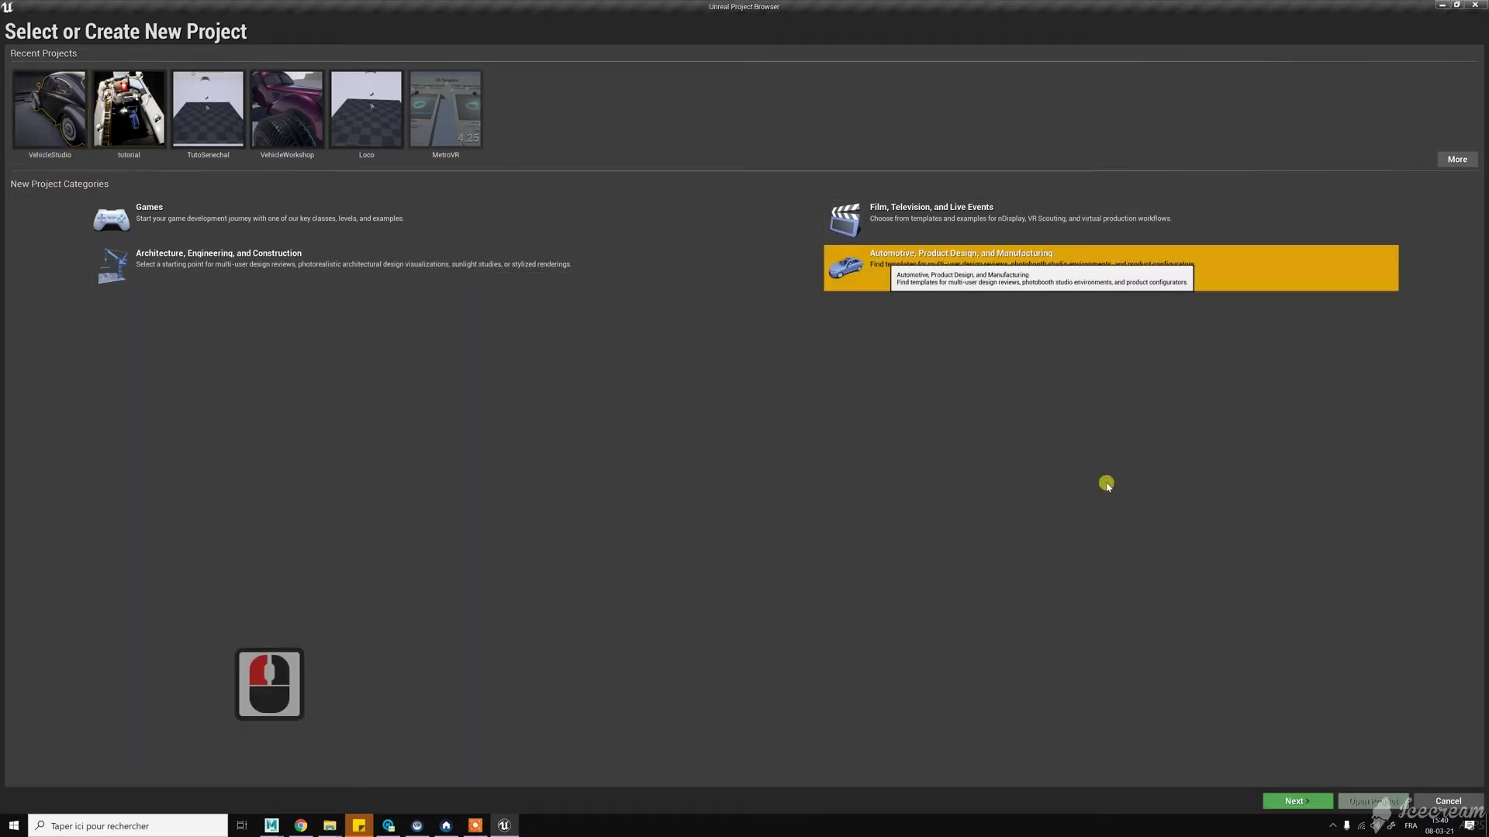
{"action": "left_click", "coordinate": [1296, 801]}
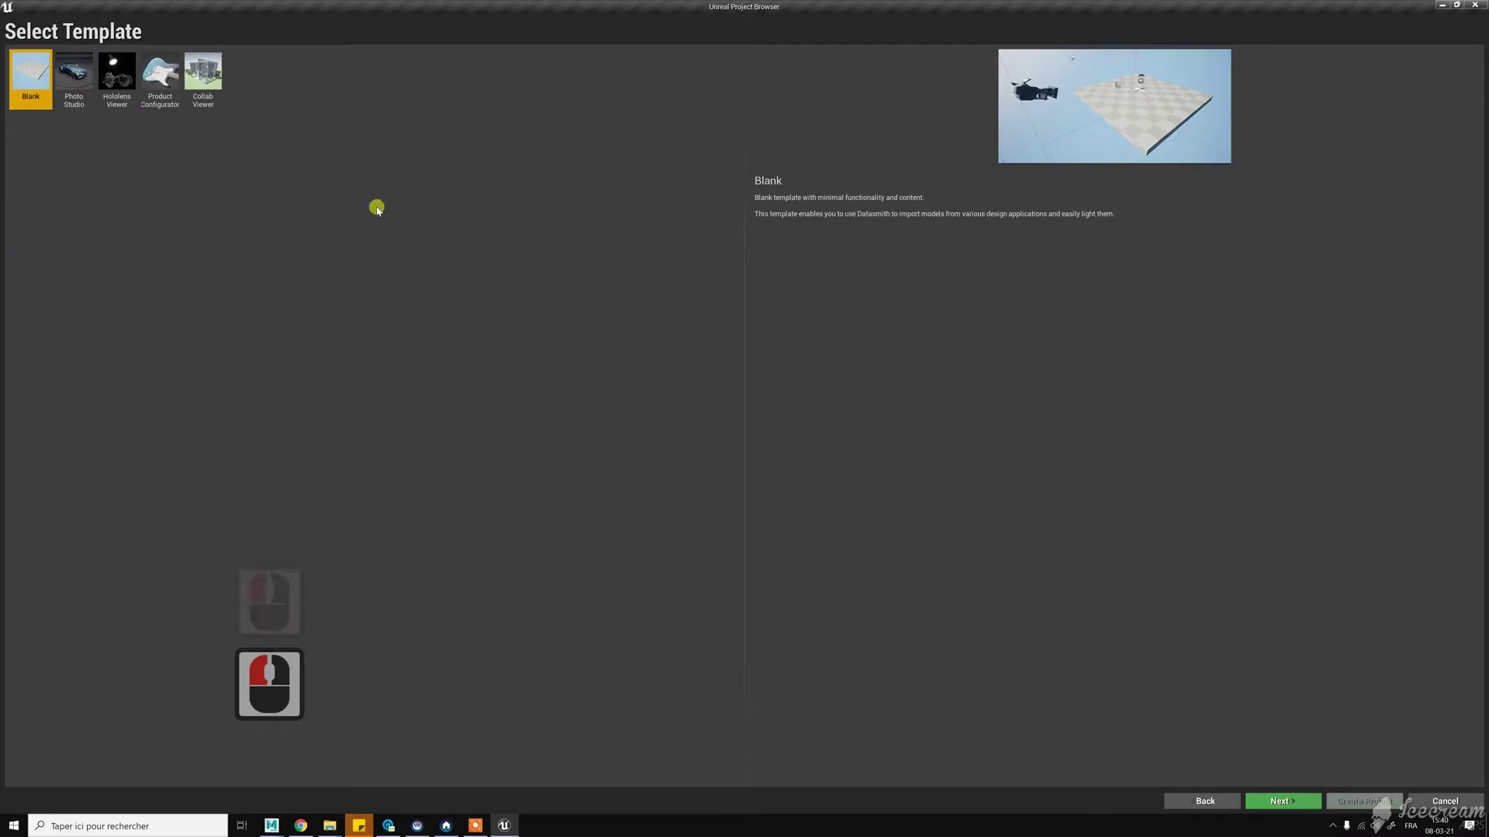
{"action": "left_click", "coordinate": [73, 74]}
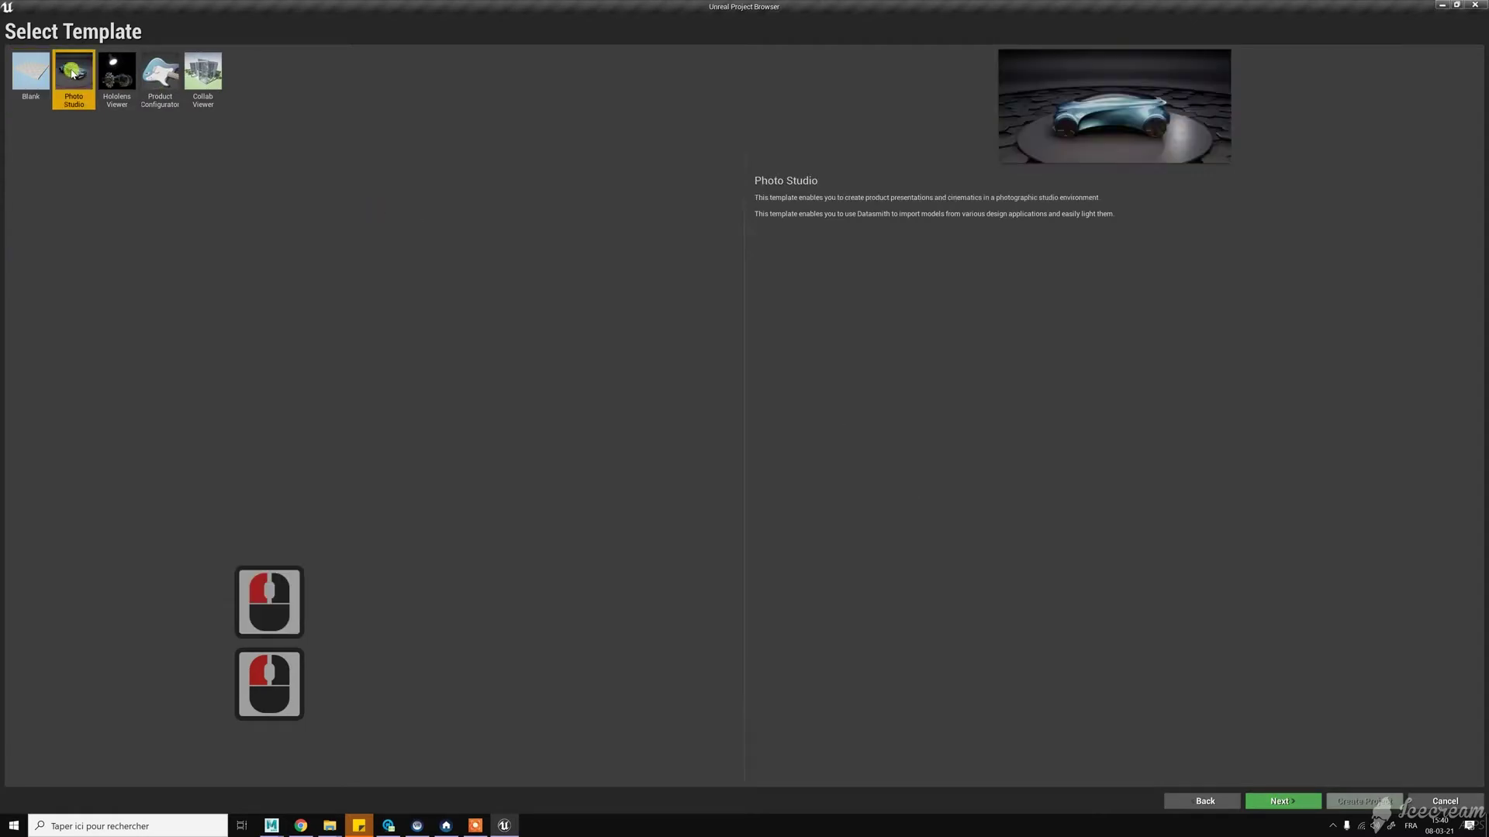
{"action": "left_click", "coordinate": [1273, 802]}
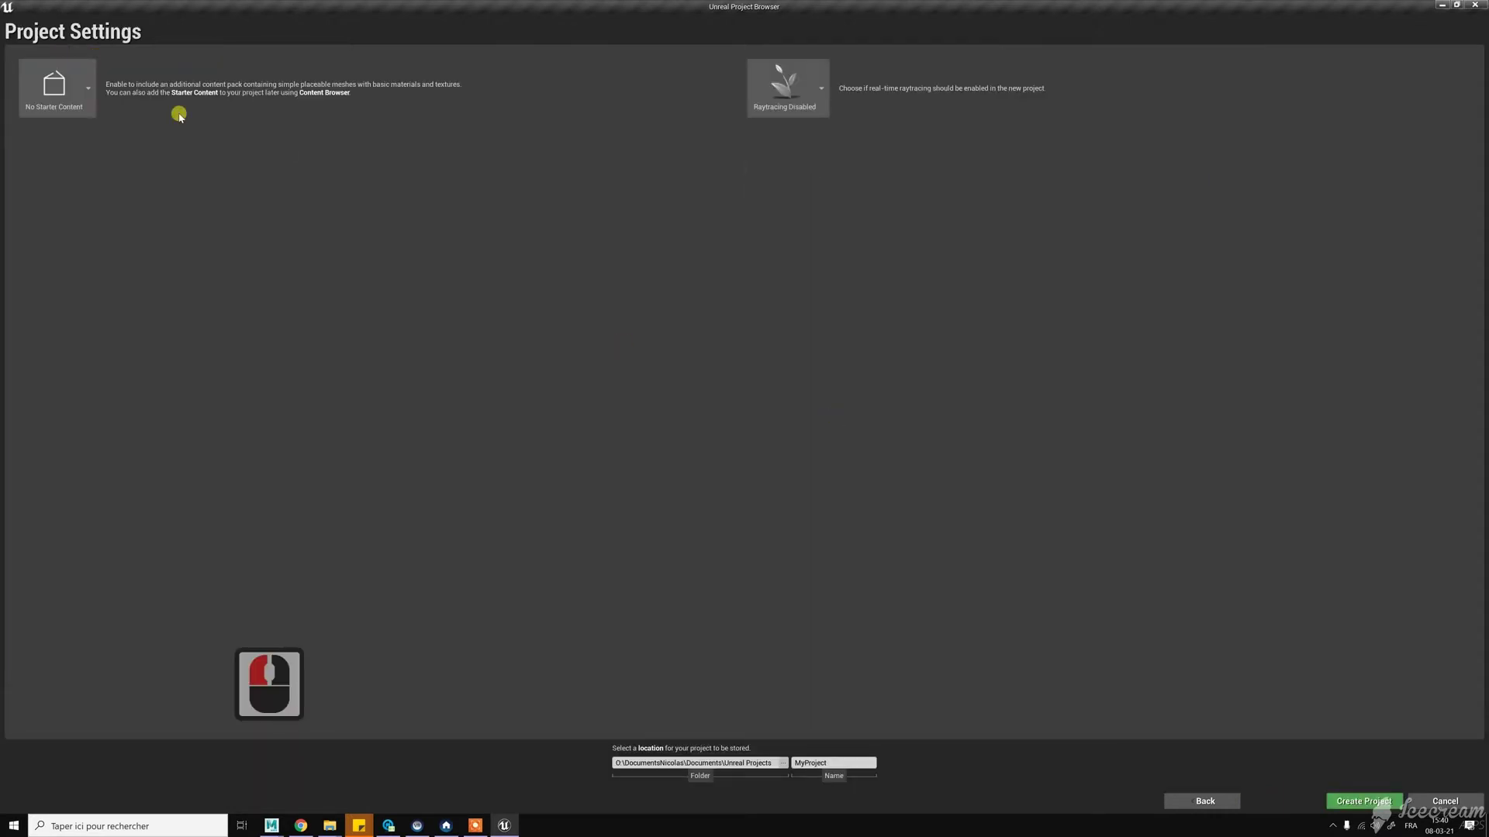
Step: Review the starter content and raytracing choices in the new project's settings
{"action": "left_click", "coordinate": [61, 93]}
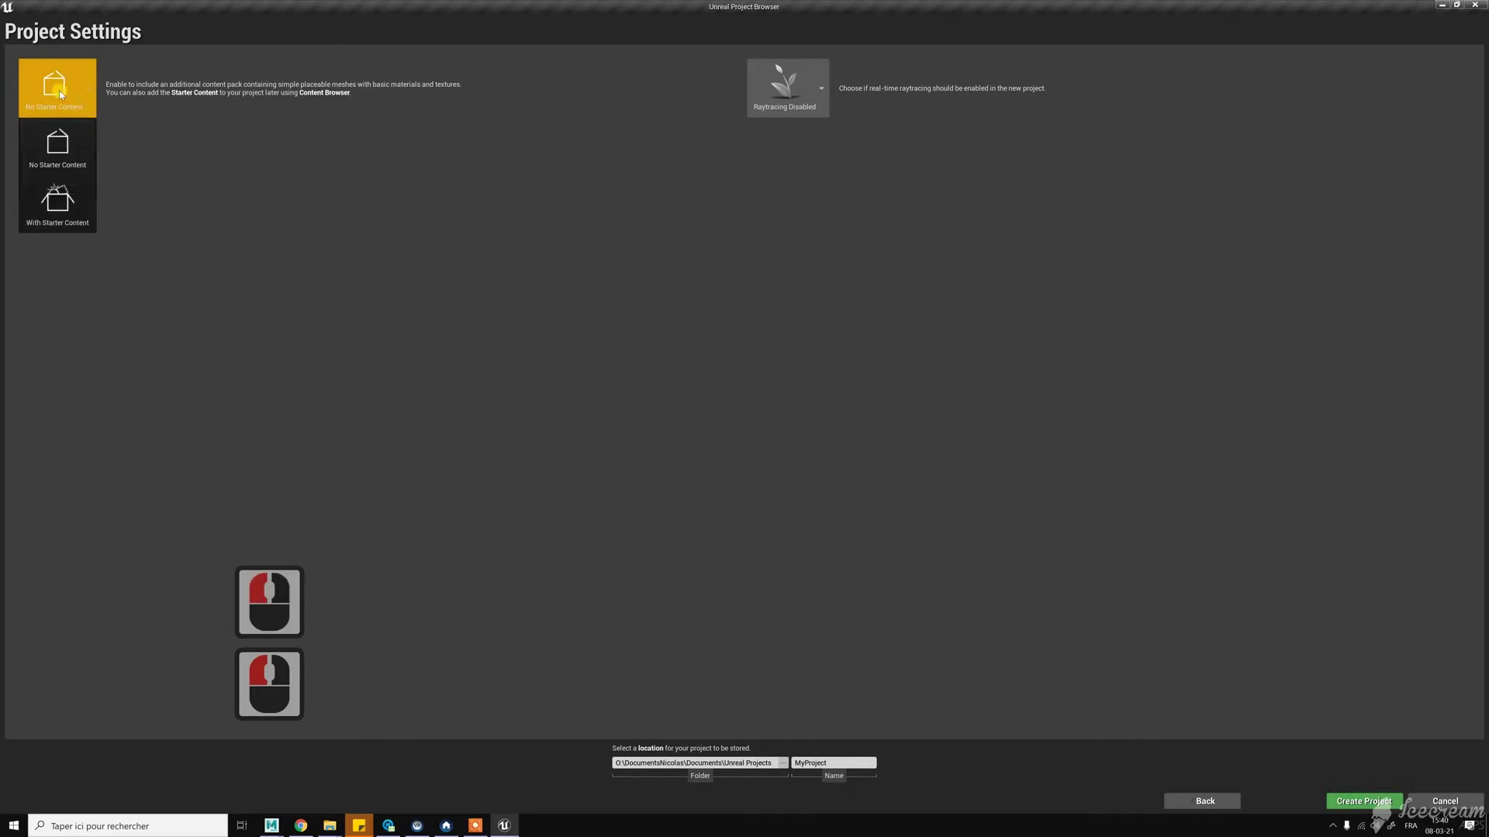
{"action": "left_click", "coordinate": [60, 93]}
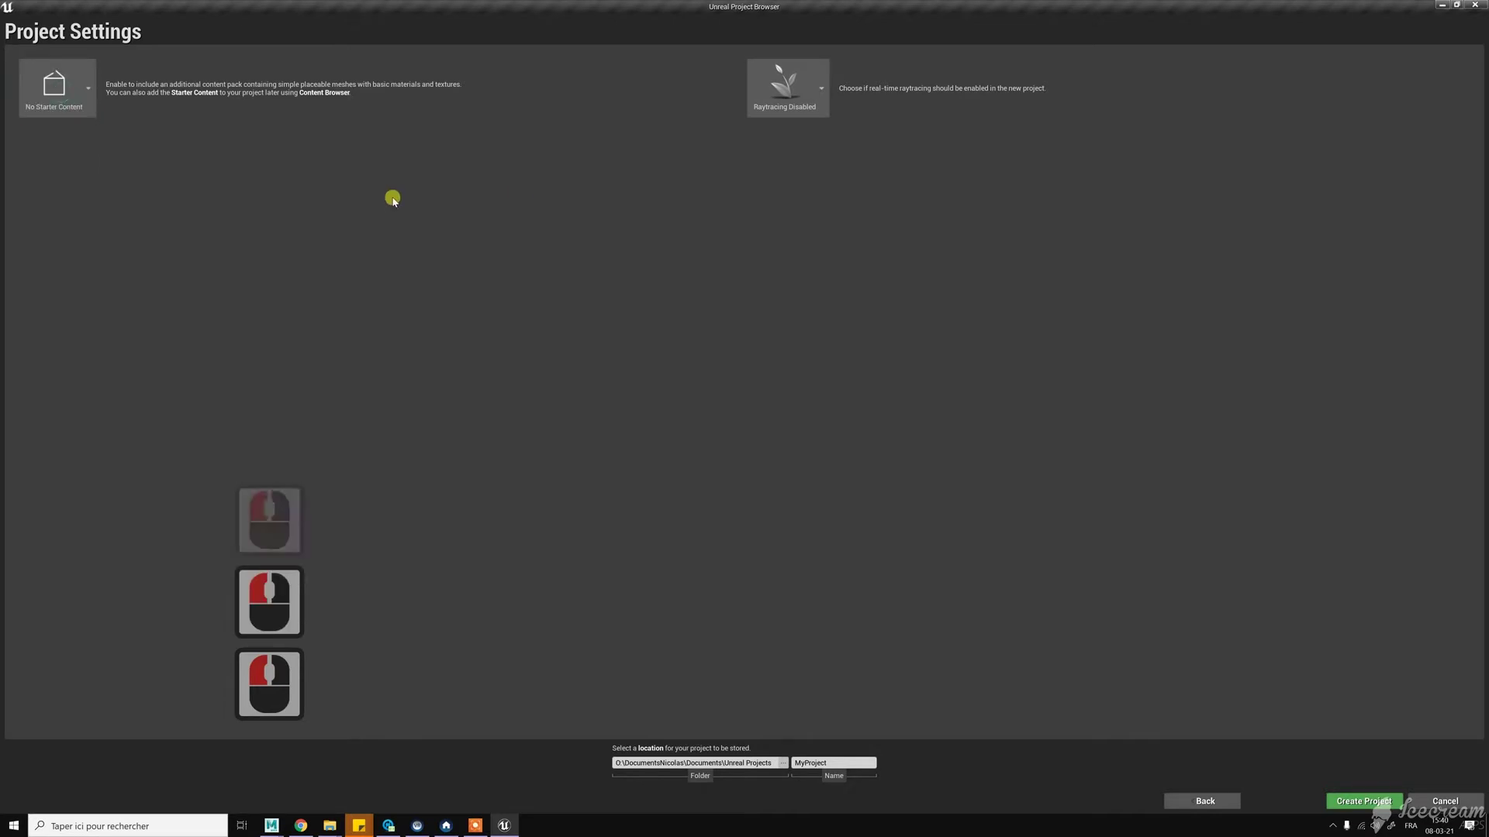
{"action": "left_click", "coordinate": [811, 97]}
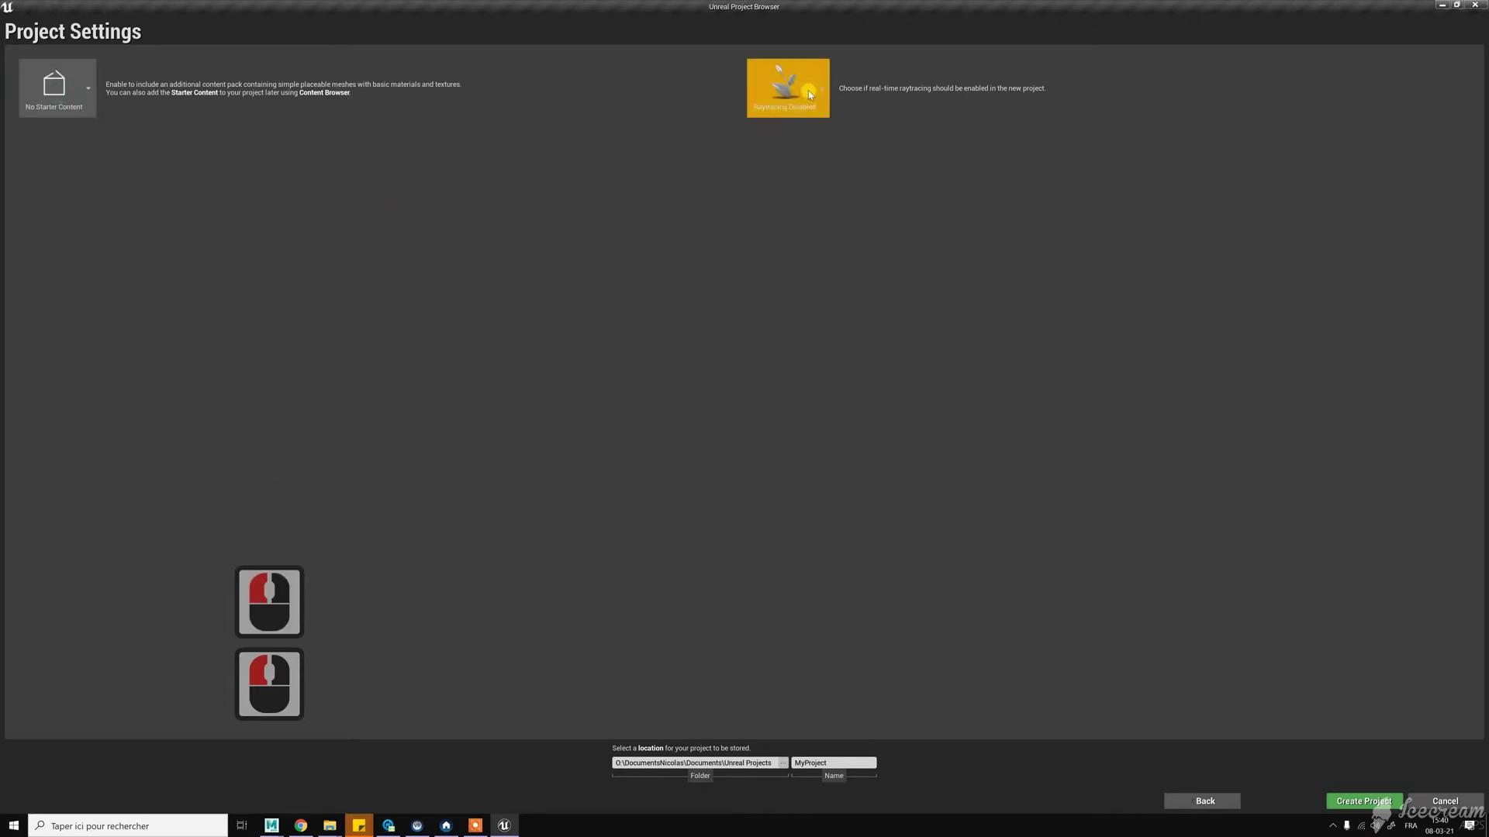
{"action": "left_click", "coordinate": [808, 92]}
{"action": "left_click", "coordinate": [801, 87]}
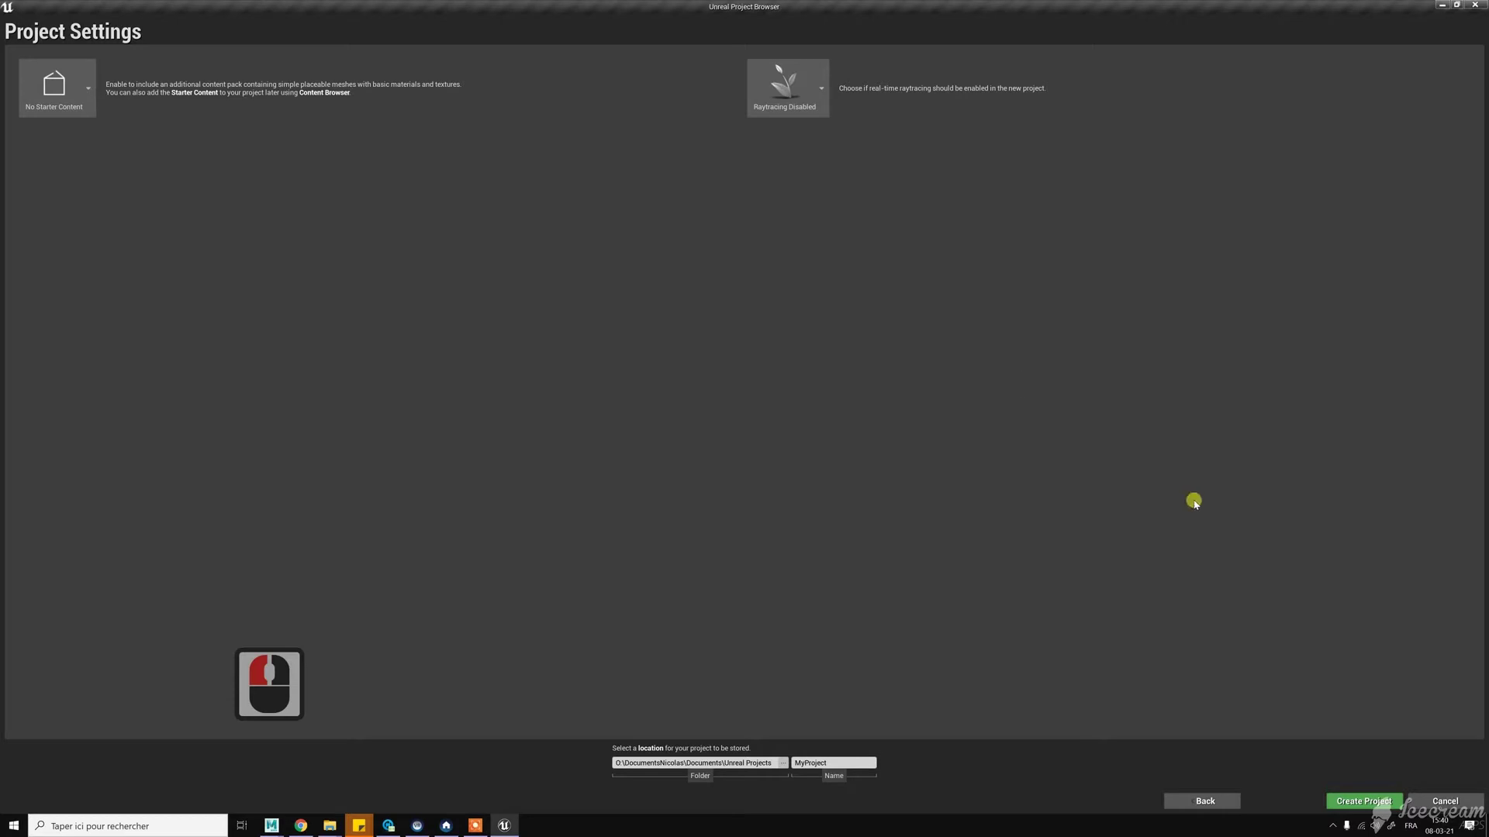
Step: Name the new project LaCox and create it
{"action": "left_click", "coordinate": [844, 763]}
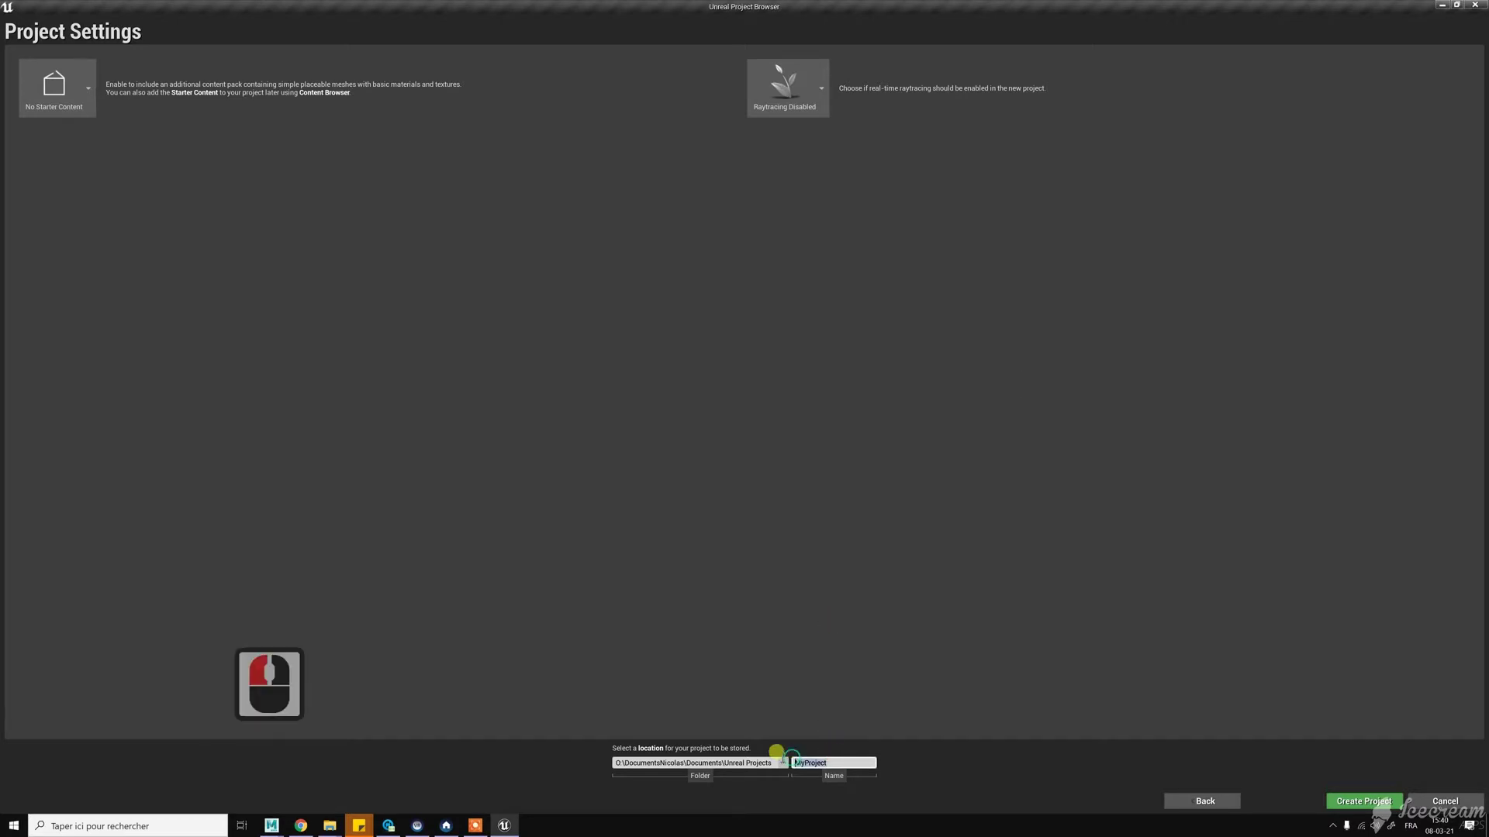
{"action": "double_click", "coordinate": [798, 763]}
{"action": "type", "text": "LaCox"}
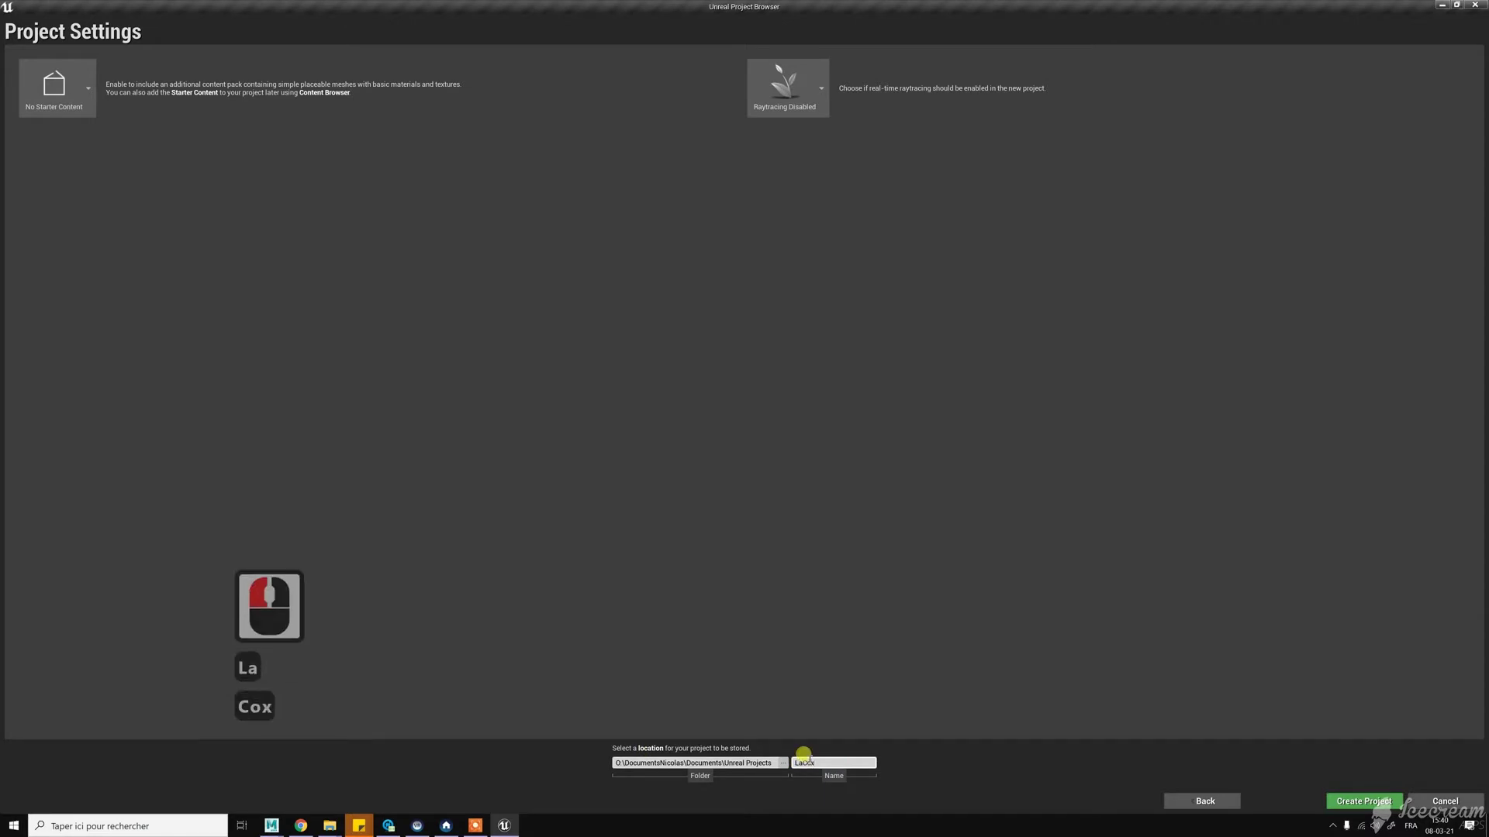
{"action": "left_click", "coordinate": [1350, 802]}
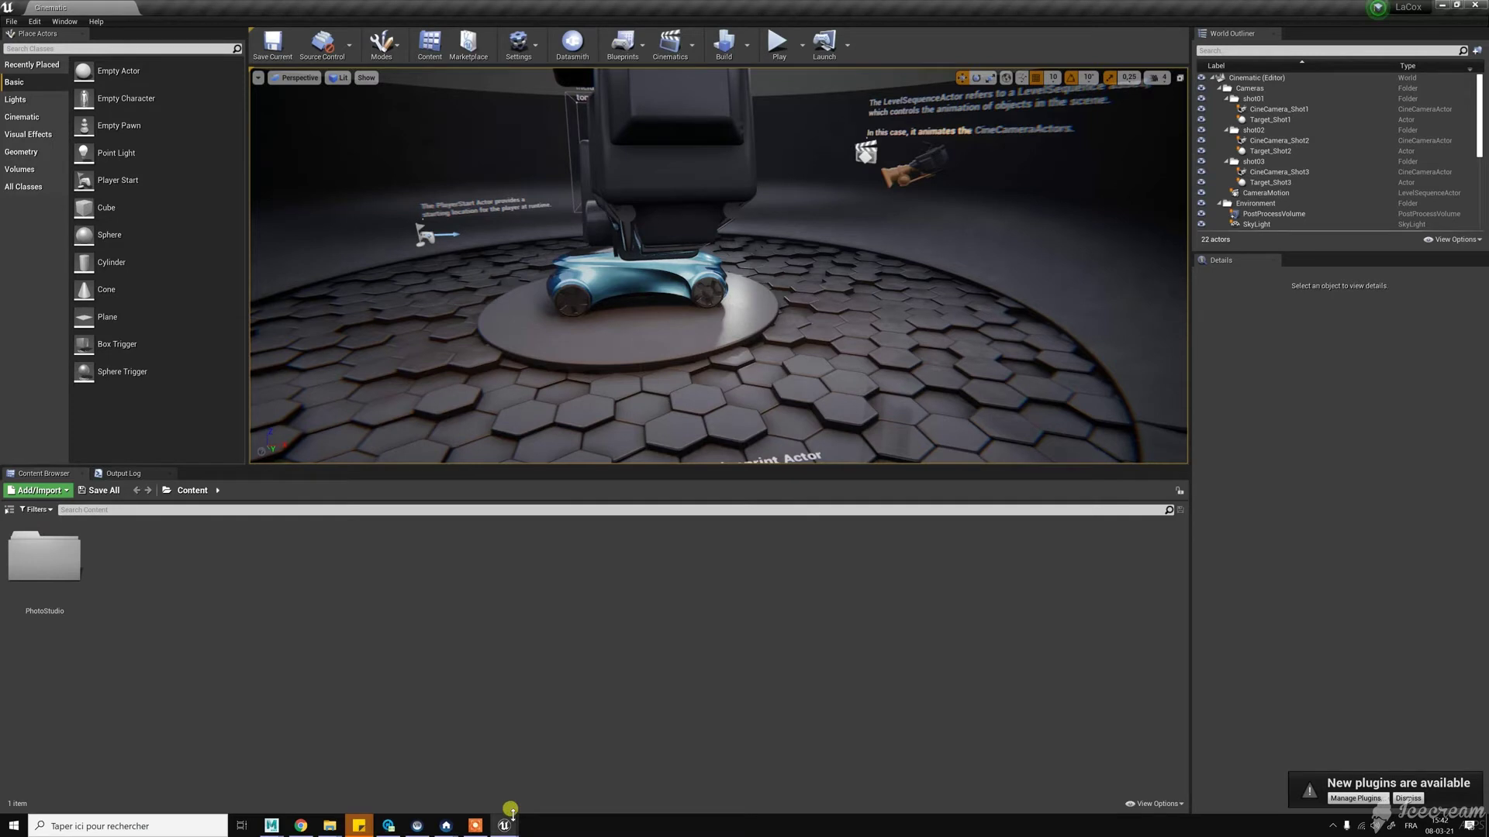
Step: Show the folder tree of the project's content in the Content Browser
{"action": "left_click", "coordinate": [10, 512]}
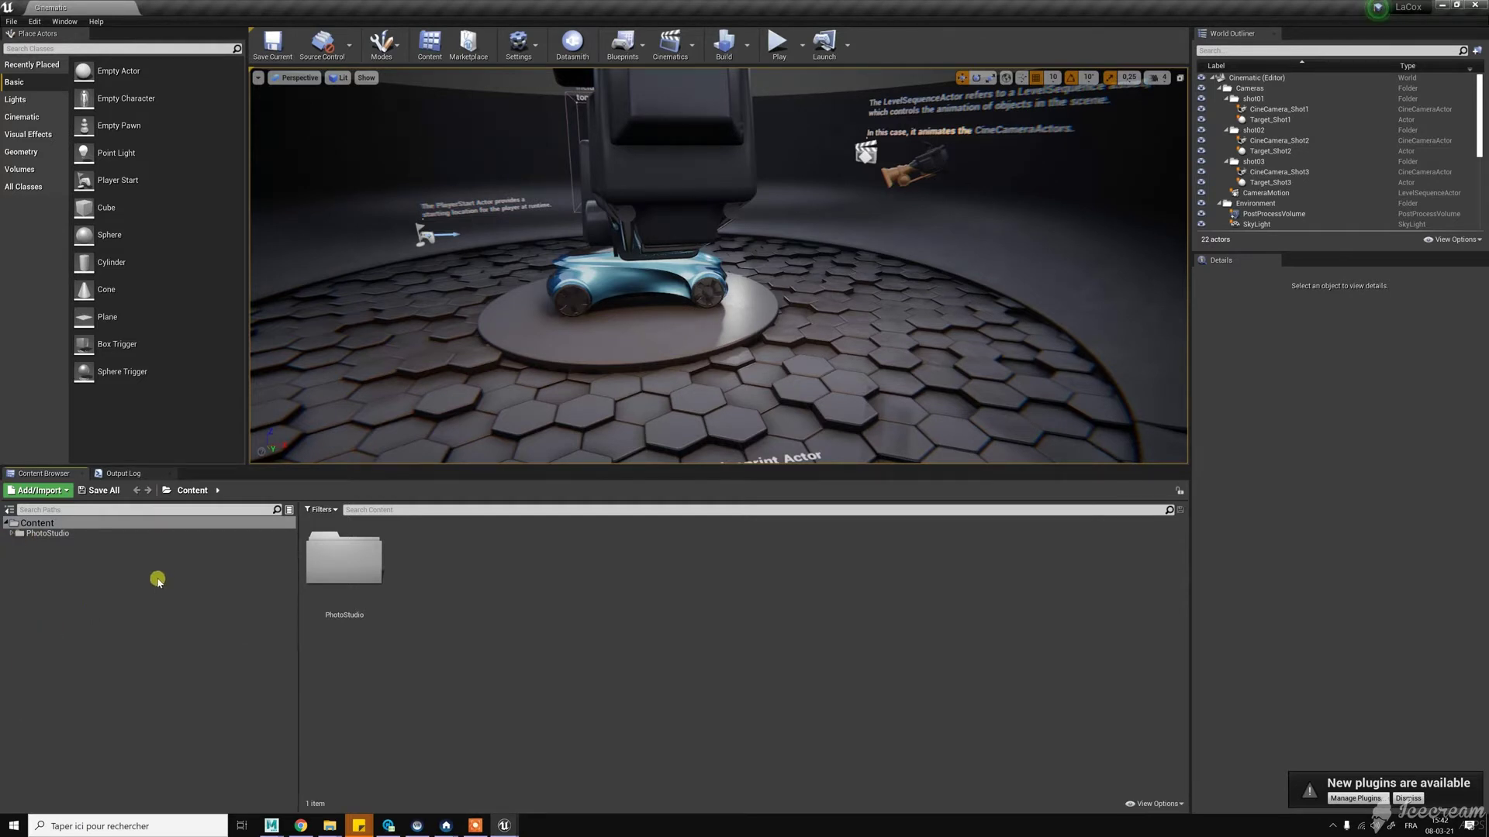
{"action": "mouse_move", "coordinate": [500, 828]}
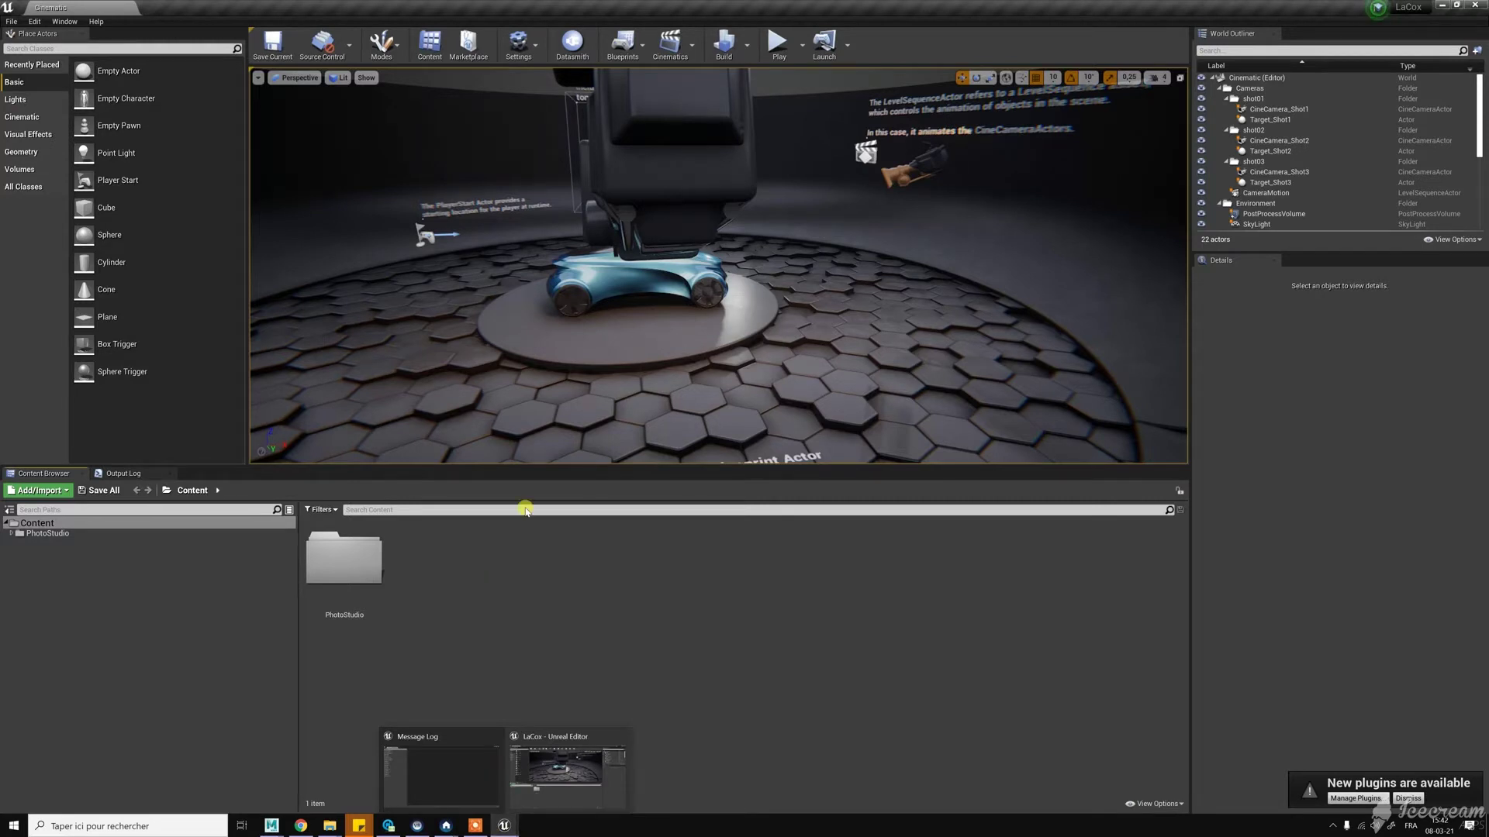
{"action": "key", "text": "F7"}
{"action": "left_click", "coordinate": [589, 314]}
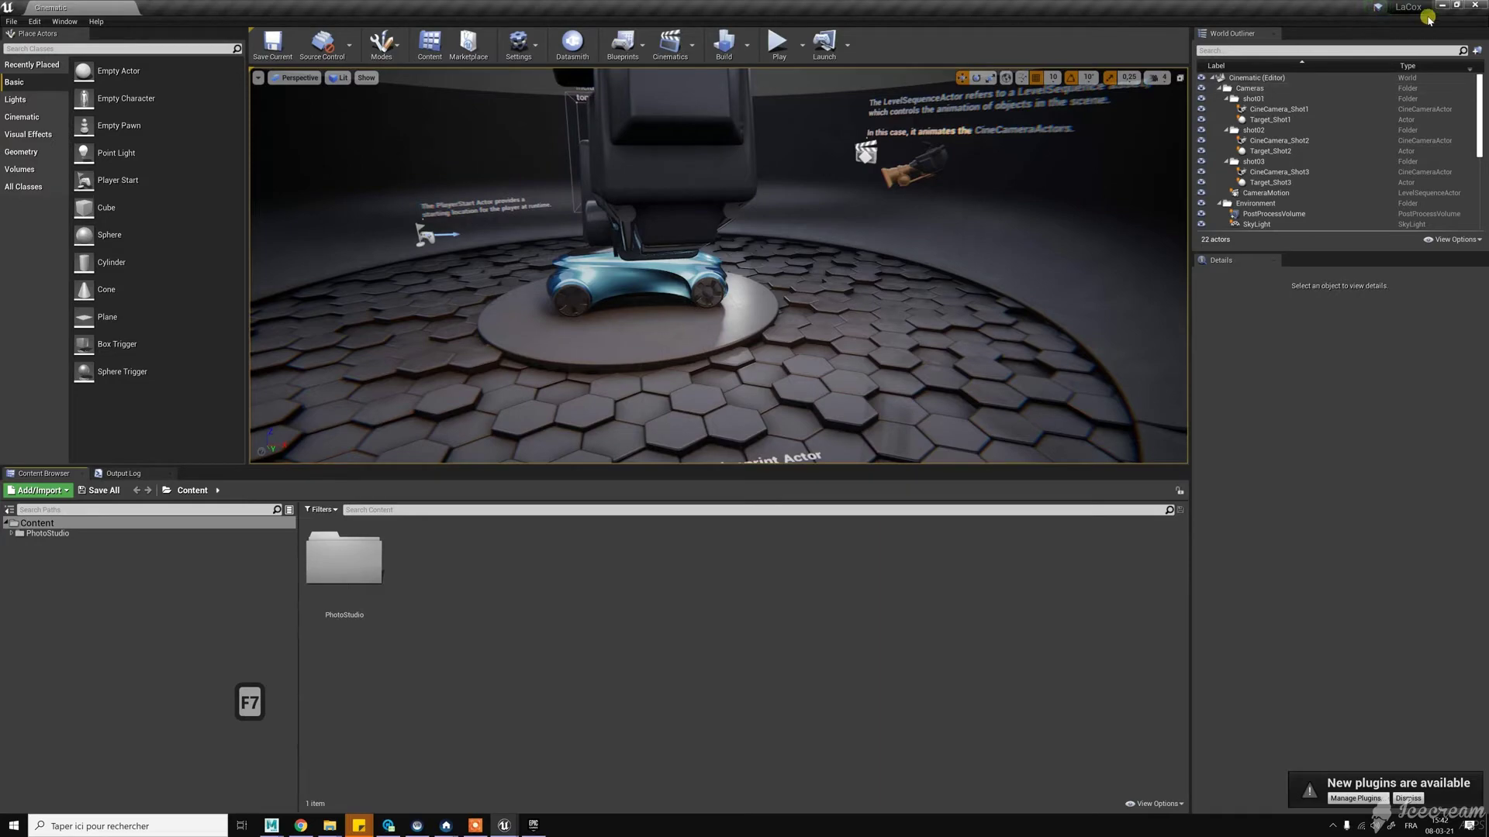
Step: Close the editor and add the Automotive Materials pack from the Epic Games launcher's library to the LaCox project
{"action": "left_click", "coordinate": [1476, 6]}
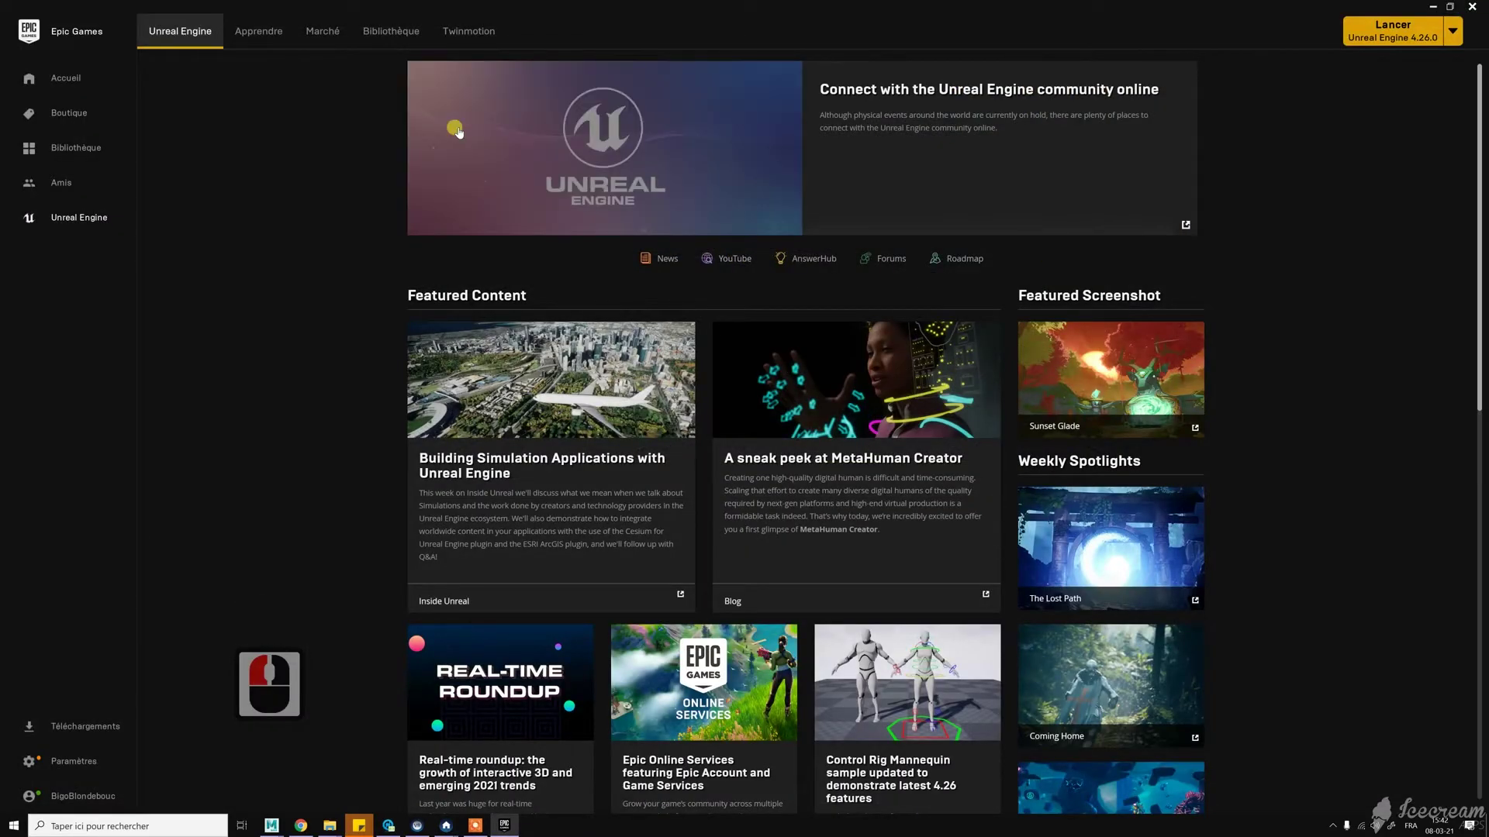
{"action": "left_click", "coordinate": [390, 33]}
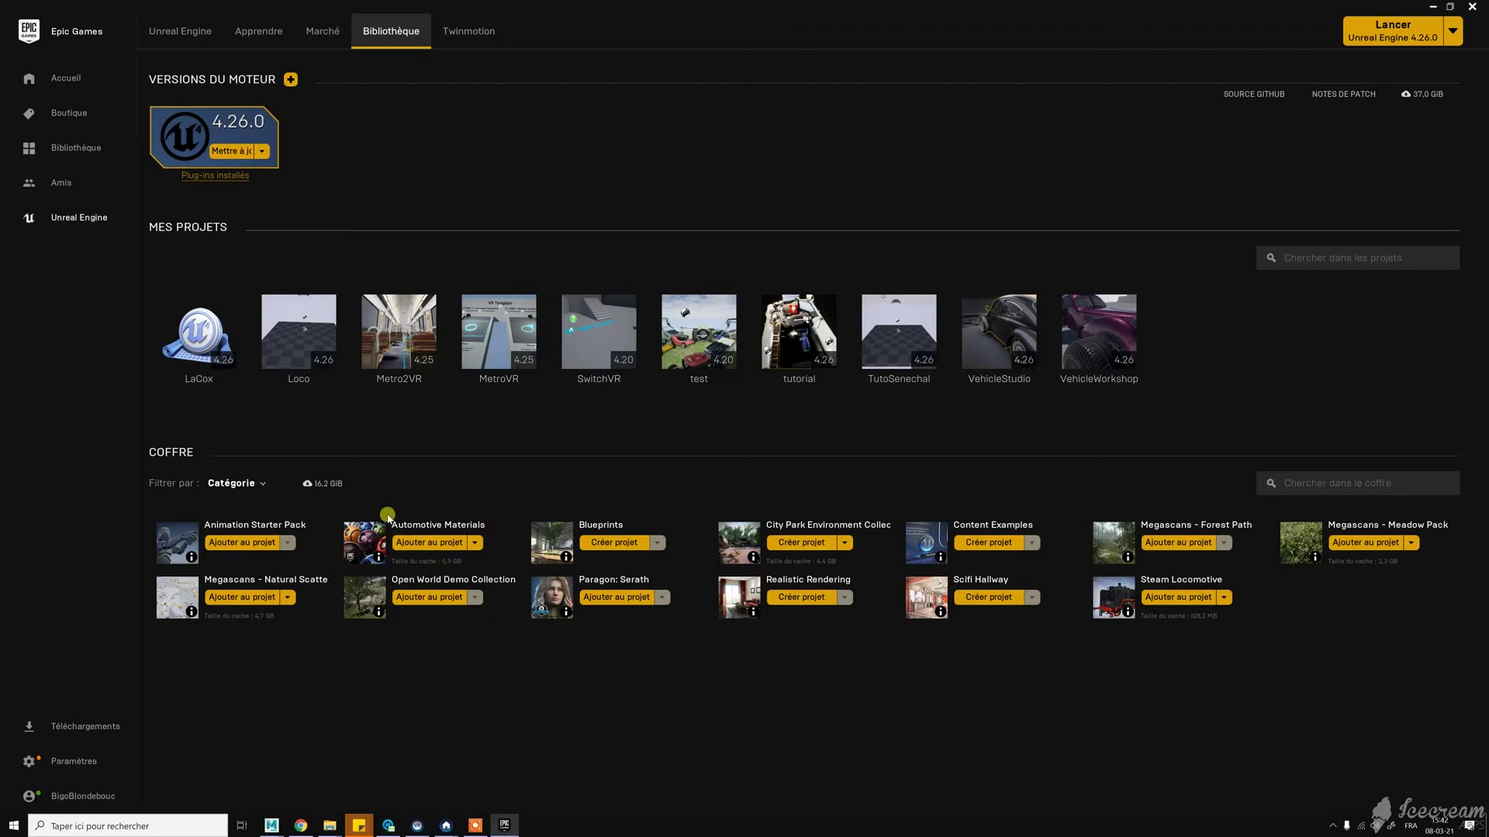
{"action": "left_click", "coordinate": [429, 543]}
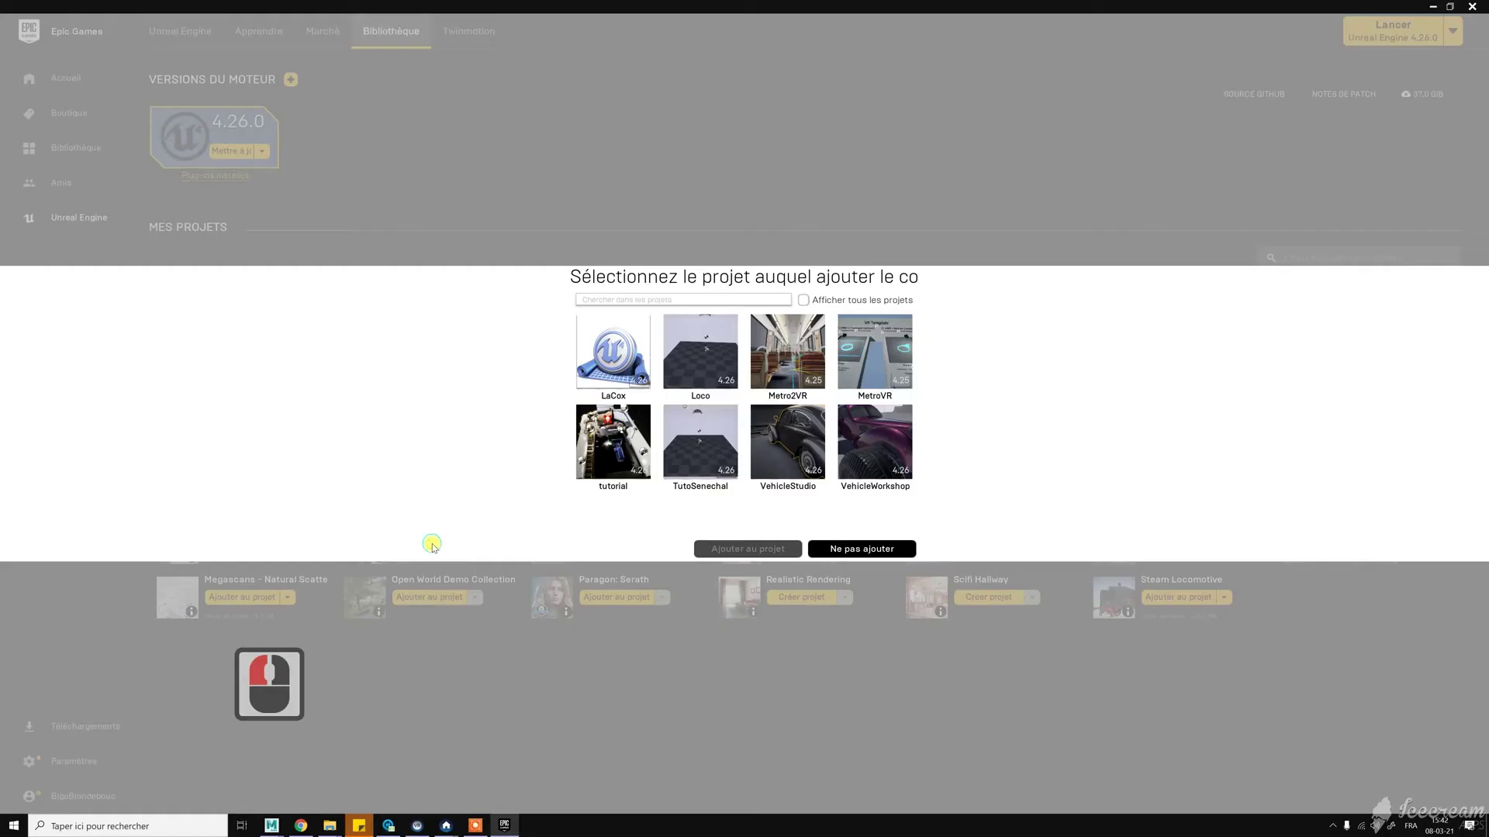
{"action": "left_click", "coordinate": [618, 355]}
{"action": "left_click", "coordinate": [749, 549]}
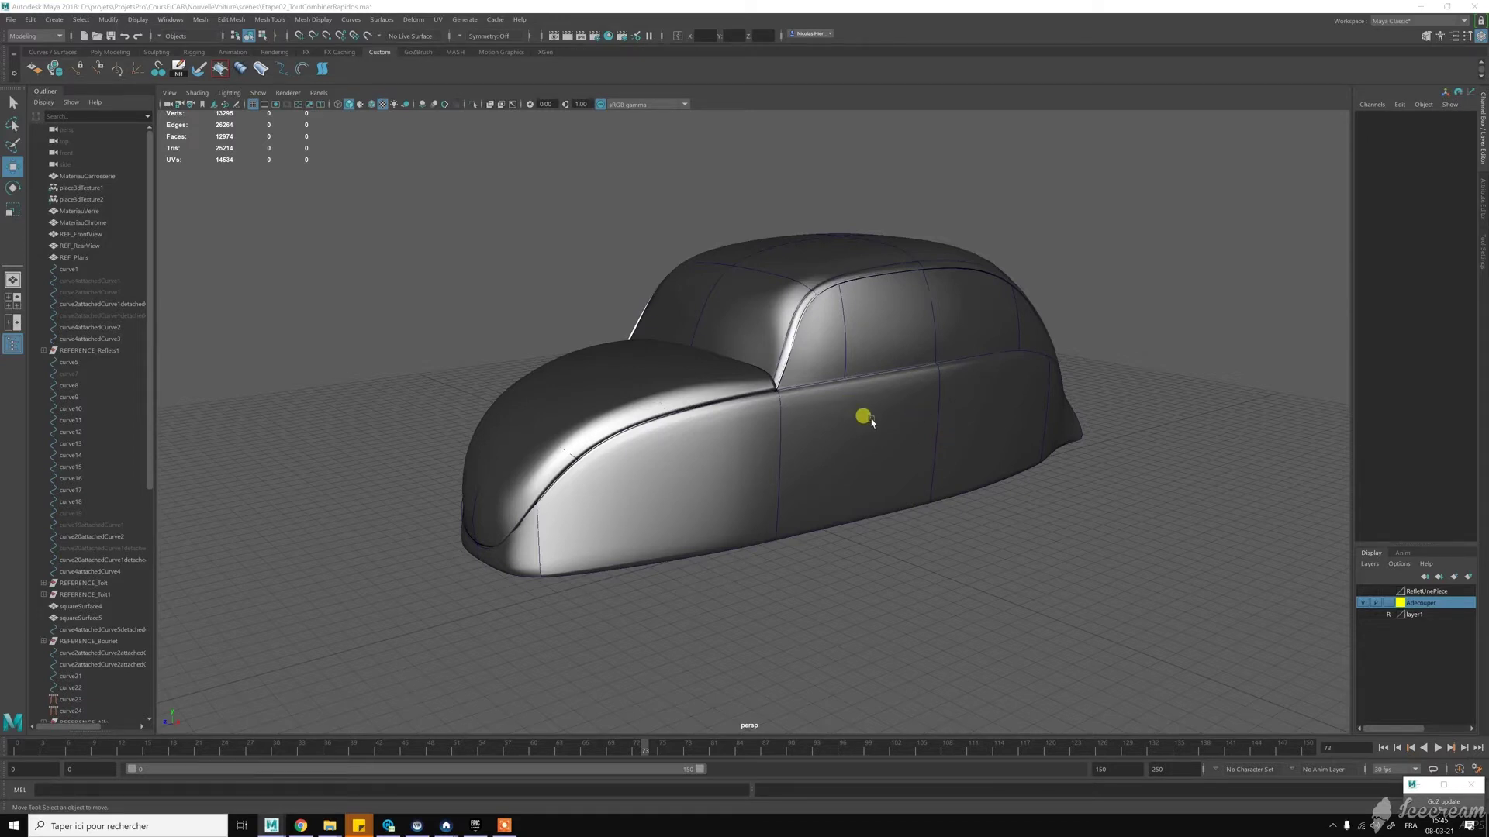
Step: Switch to Maya and examine the car body's separate side panels, hood and roof halves from several angles
{"action": "left_click", "coordinate": [710, 443]}
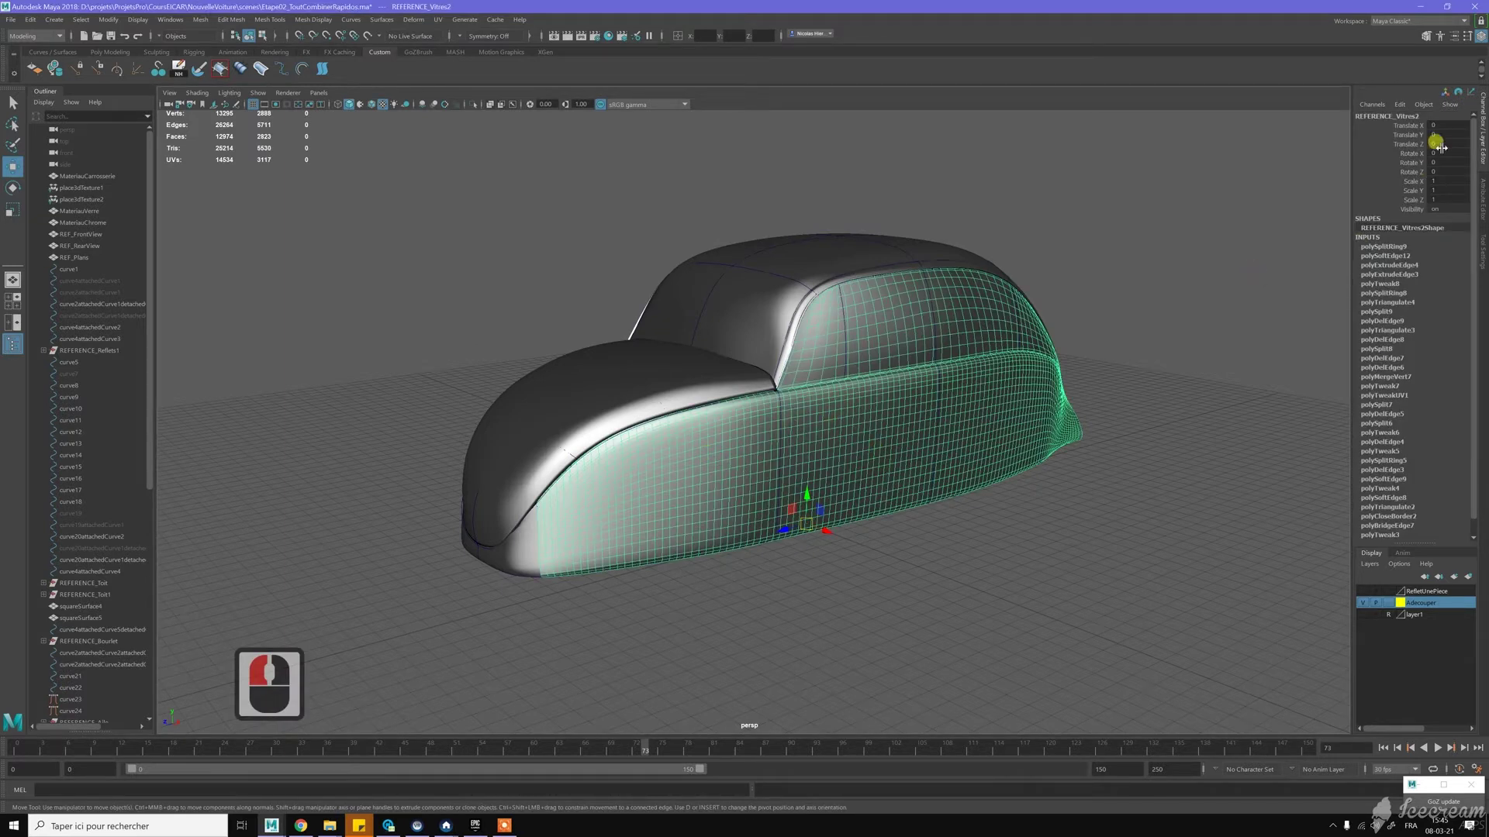
{"action": "left_click_drag", "start_coordinate": [568, 267], "coordinate": [753, 444], "text": "alt"}
{"action": "left_click", "coordinate": [753, 444]}
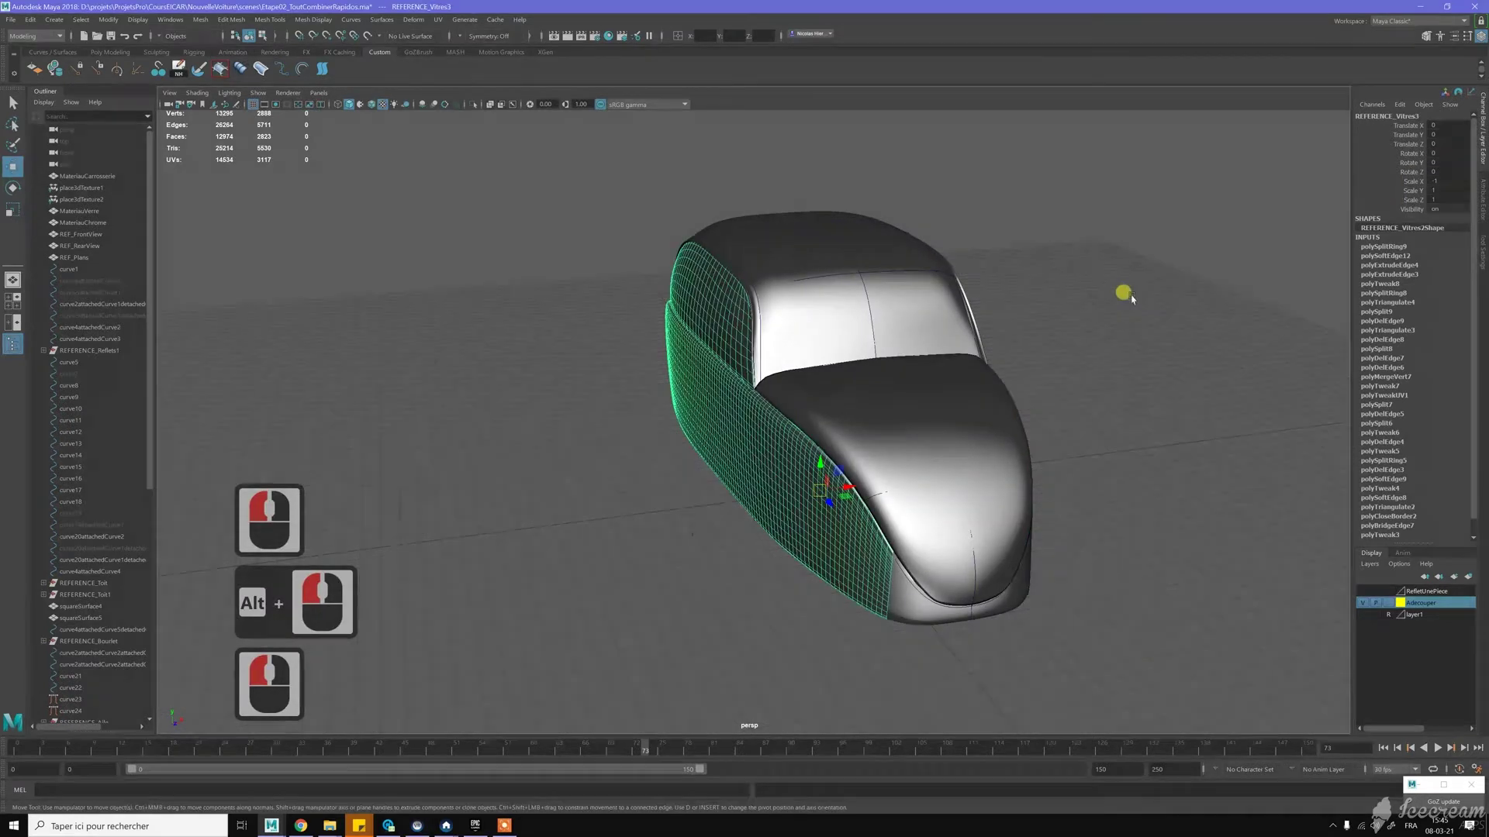
{"action": "left_click", "coordinate": [1130, 296]}
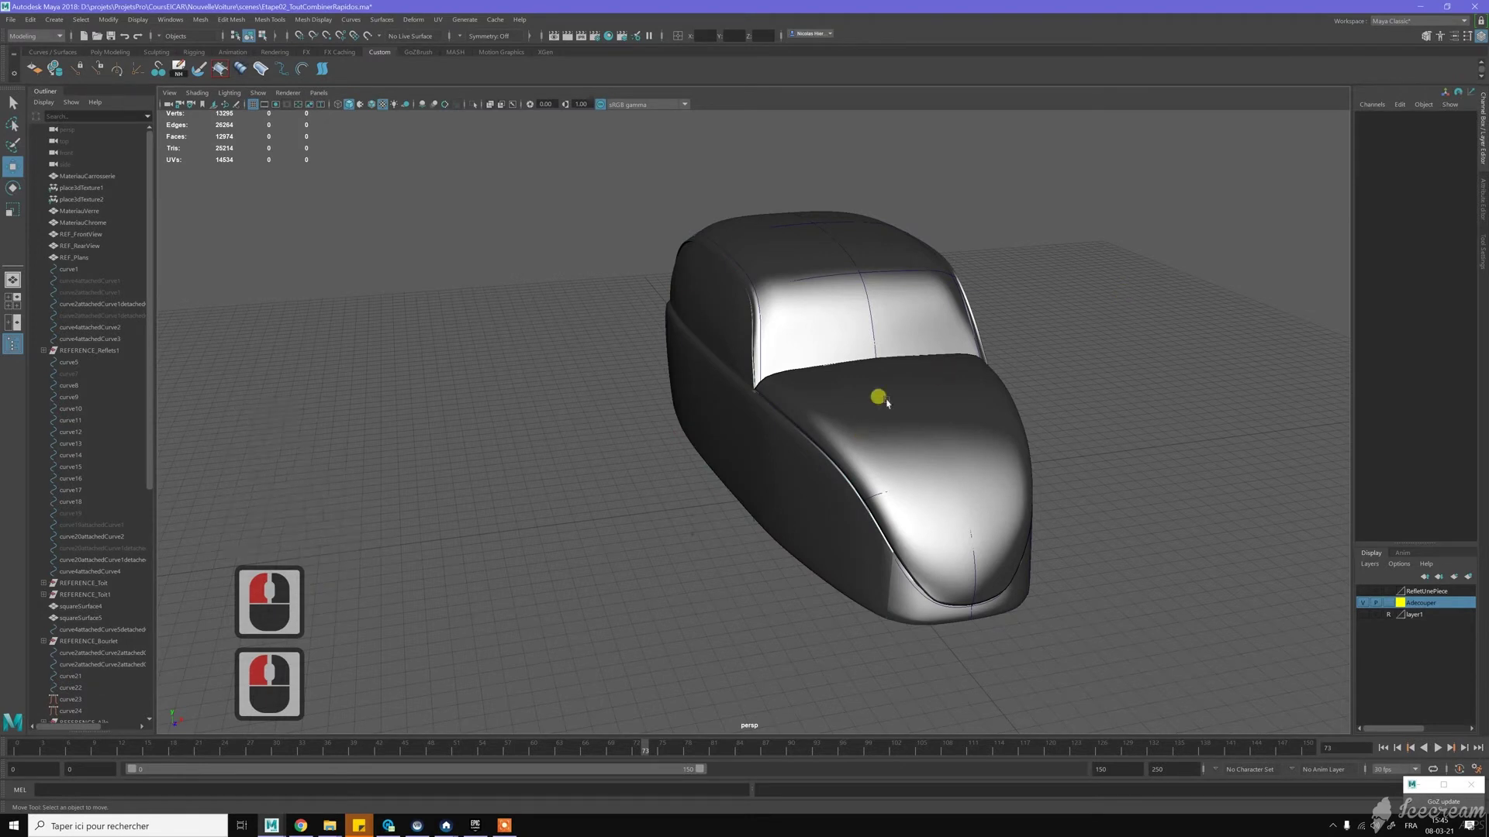
{"action": "left_click_drag", "start_coordinate": [1046, 356], "coordinate": [1008, 354], "text": "alt"}
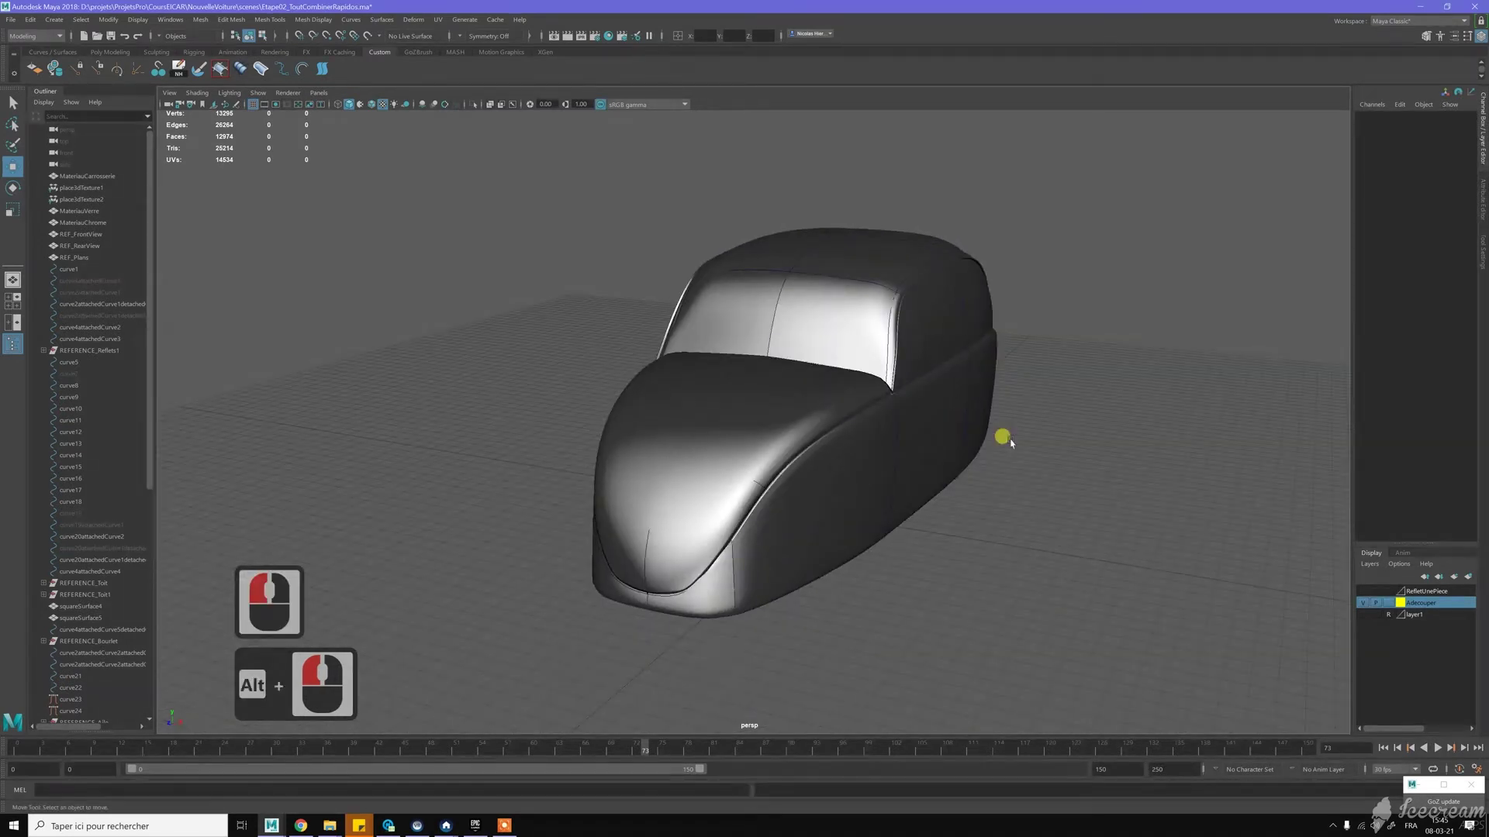
{"action": "left_click", "coordinate": [820, 500]}
{"action": "double_click", "coordinate": [707, 422]}
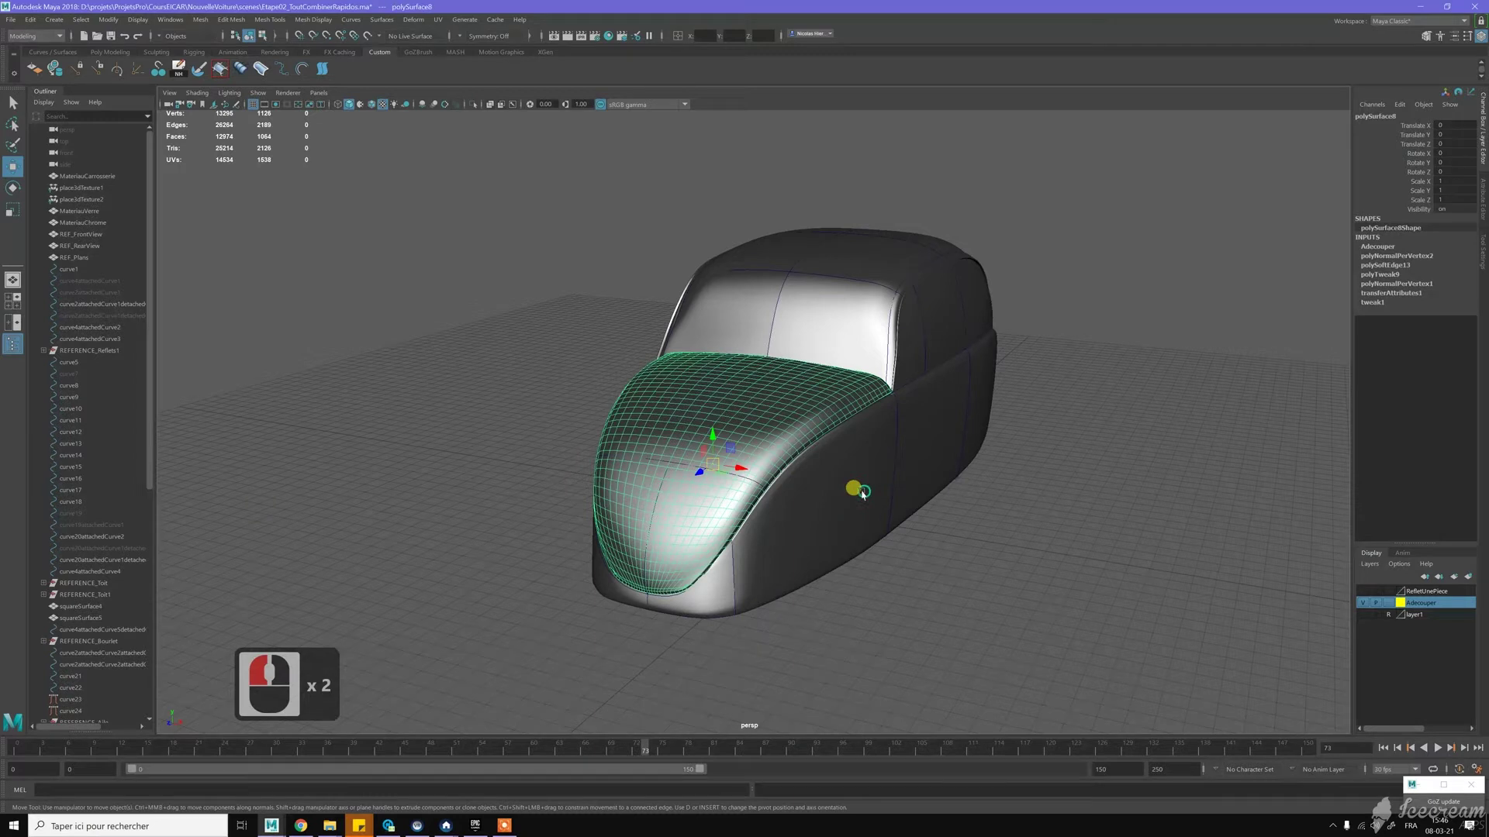
{"action": "left_click", "coordinate": [851, 467]}
{"action": "left_click_drag", "start_coordinate": [934, 477], "coordinate": [755, 414], "text": "alt"}
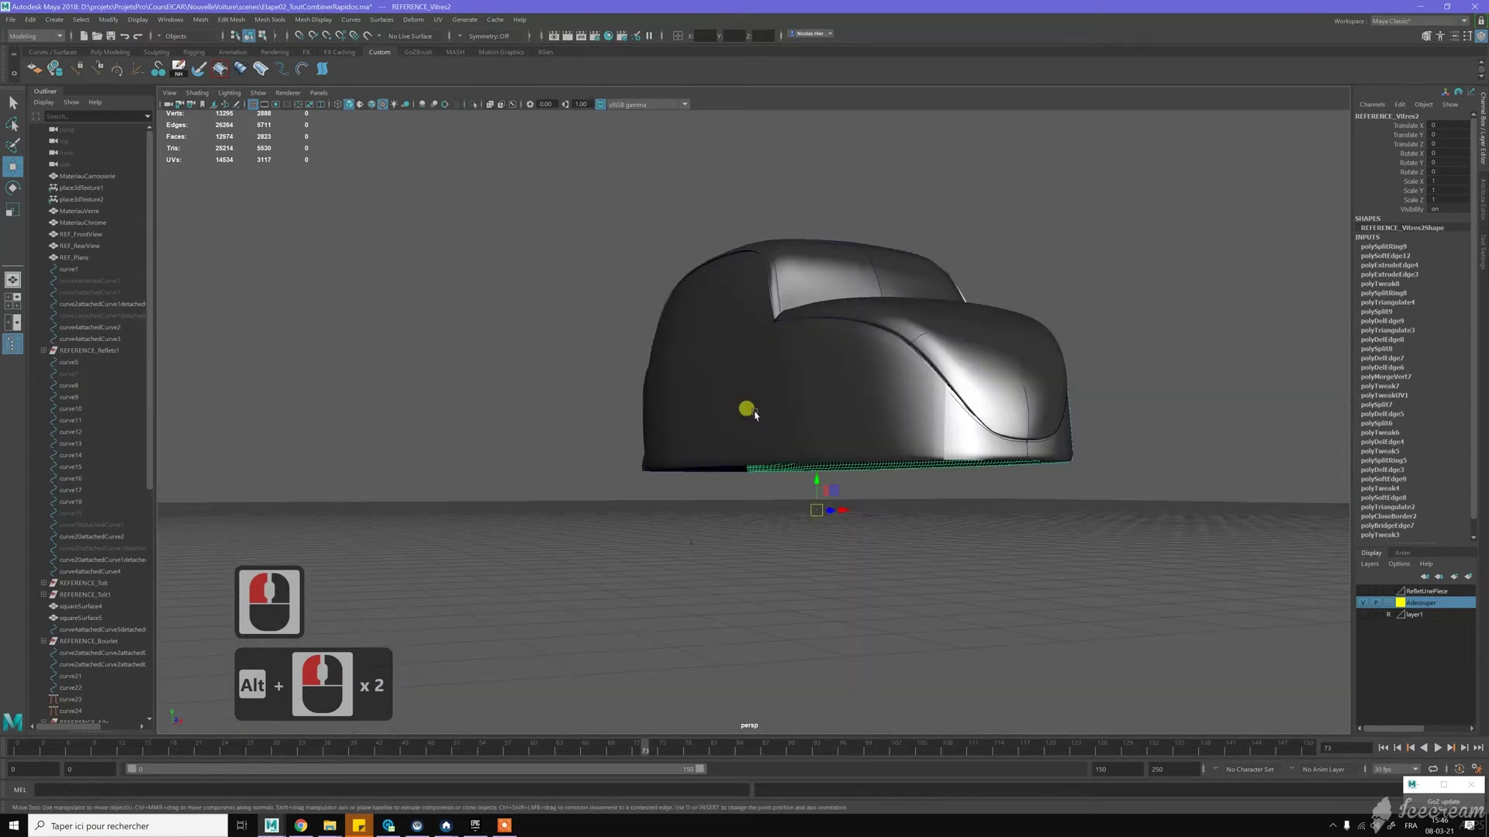
{"action": "left_click_drag", "start_coordinate": [858, 425], "coordinate": [708, 422], "text": "alt"}
{"action": "left_click", "coordinate": [651, 438]}
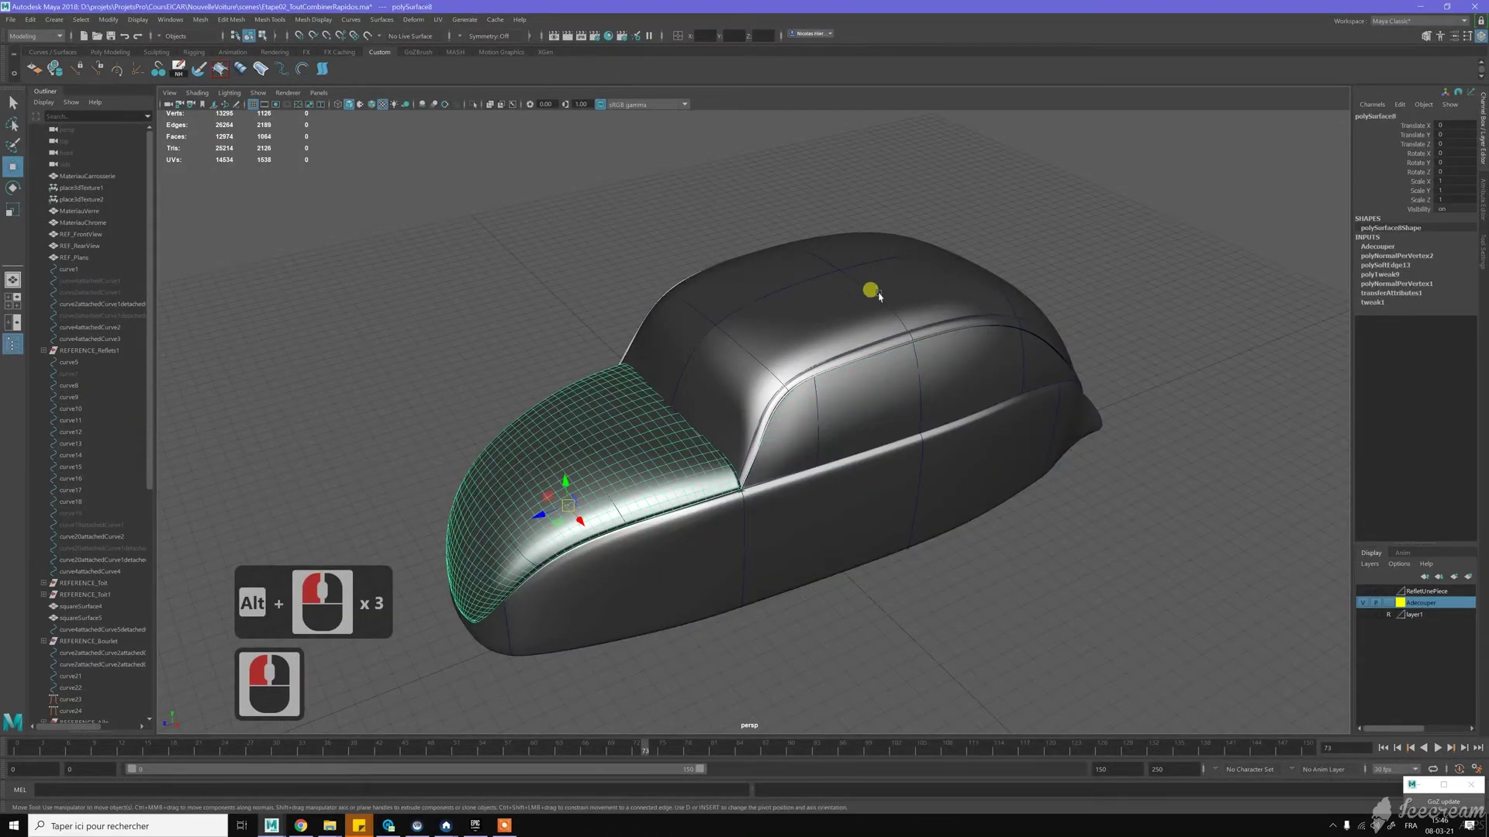
{"action": "left_click", "coordinate": [825, 309]}
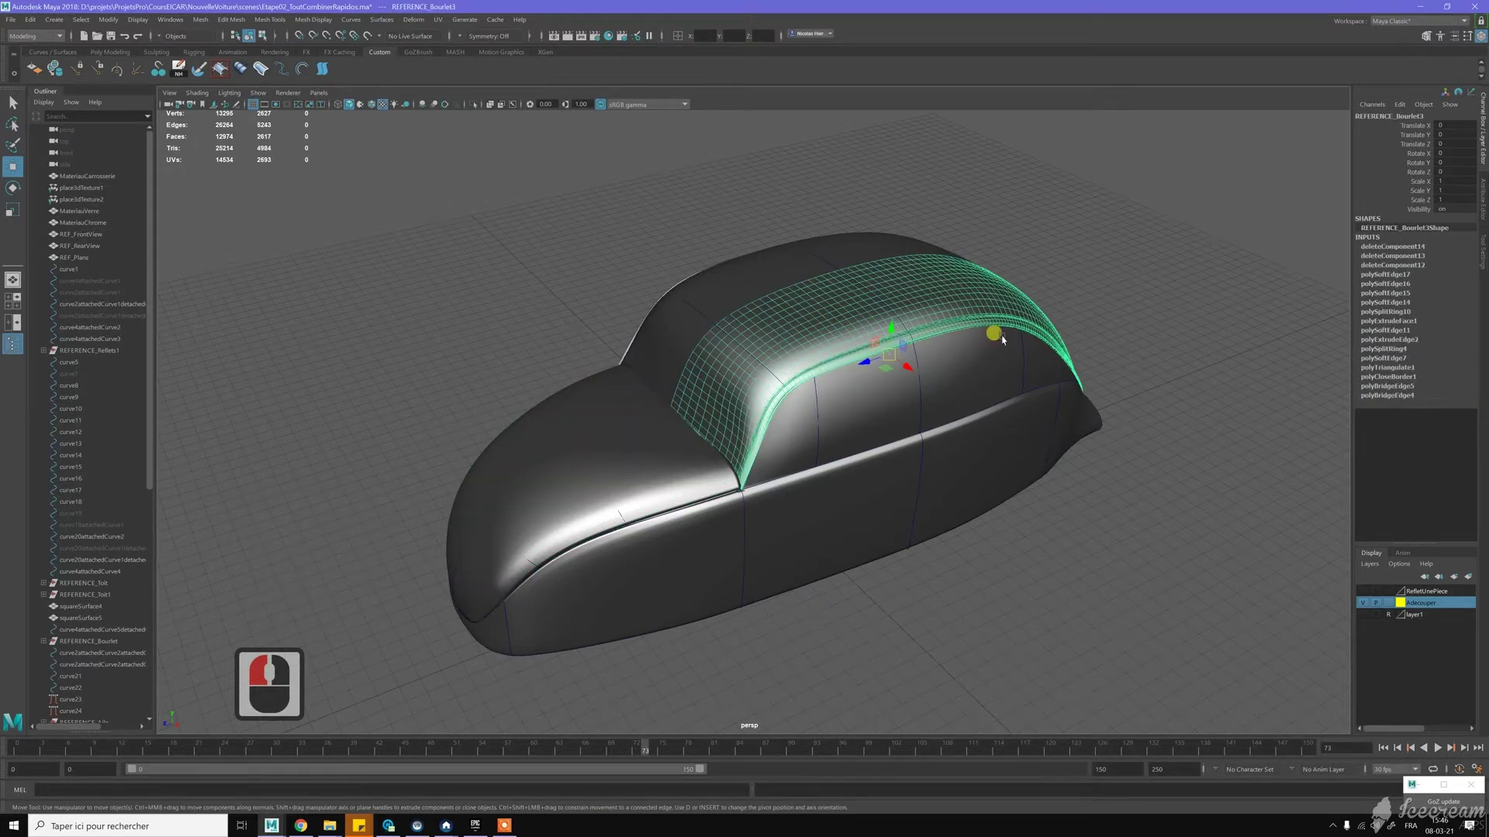
{"action": "left_click_drag", "start_coordinate": [1086, 532], "coordinate": [638, 469], "text": "alt"}
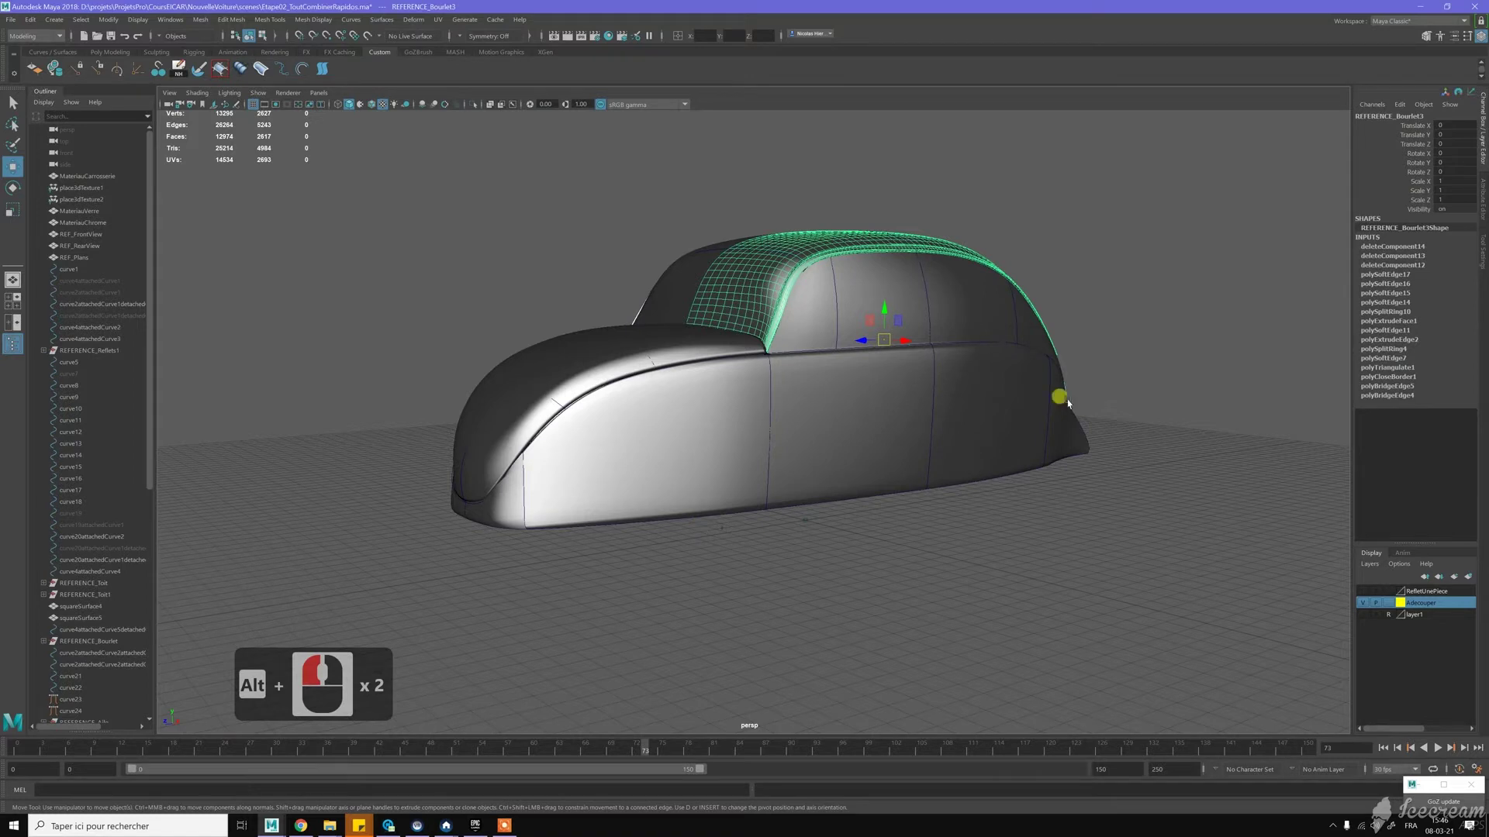
{"action": "left_click_drag", "start_coordinate": [1123, 283], "coordinate": [1143, 286], "text": "alt"}
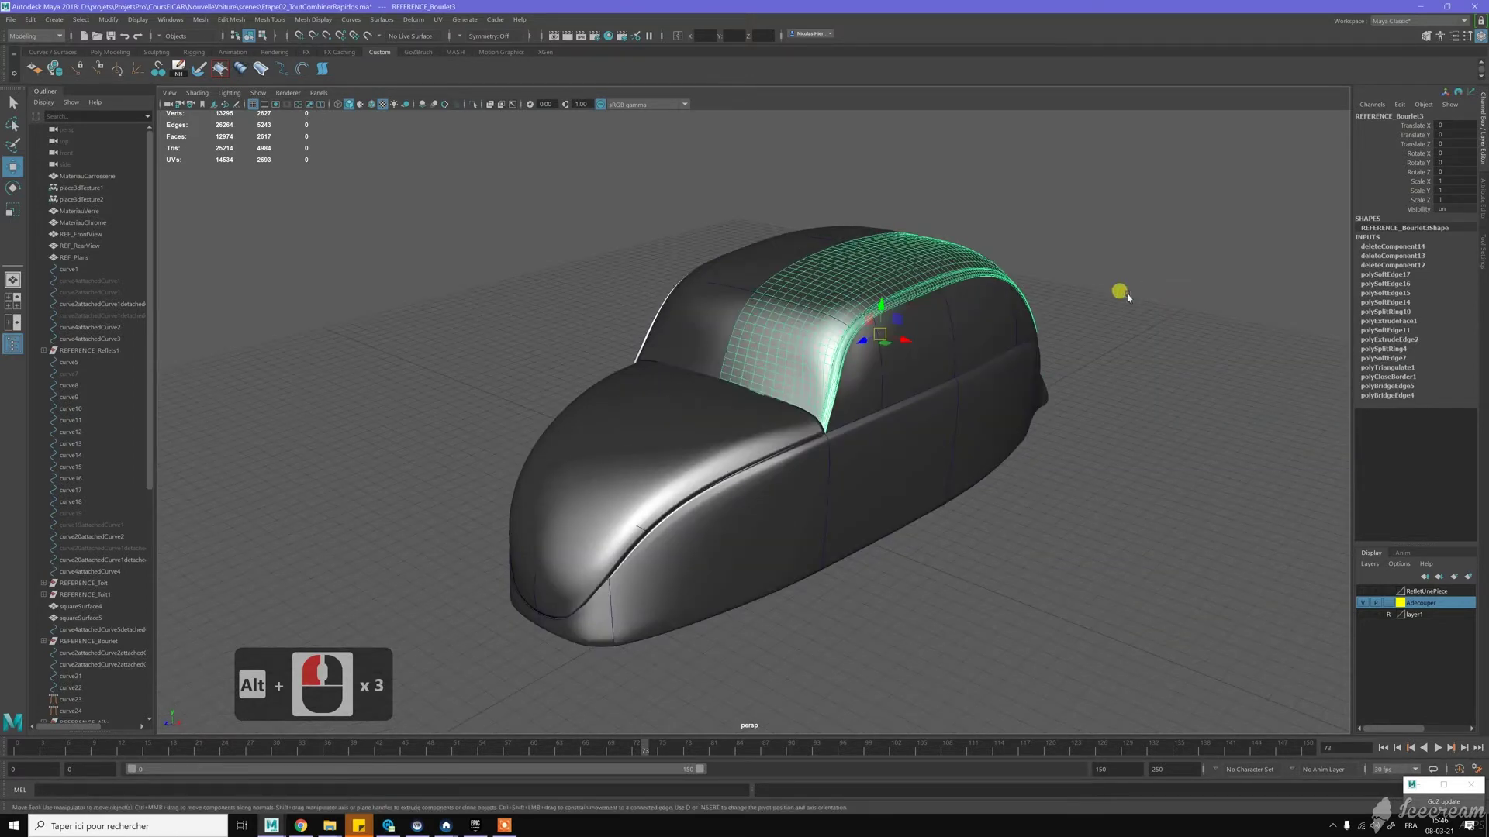
Step: Try to select the whole car body at once with a selection box, then clear the selection
{"action": "scroll", "coordinate": [954, 282], "scroll_direction": "down", "scroll_amount": 2}
{"action": "left_click_drag", "start_coordinate": [408, 170], "coordinate": [1192, 658]}
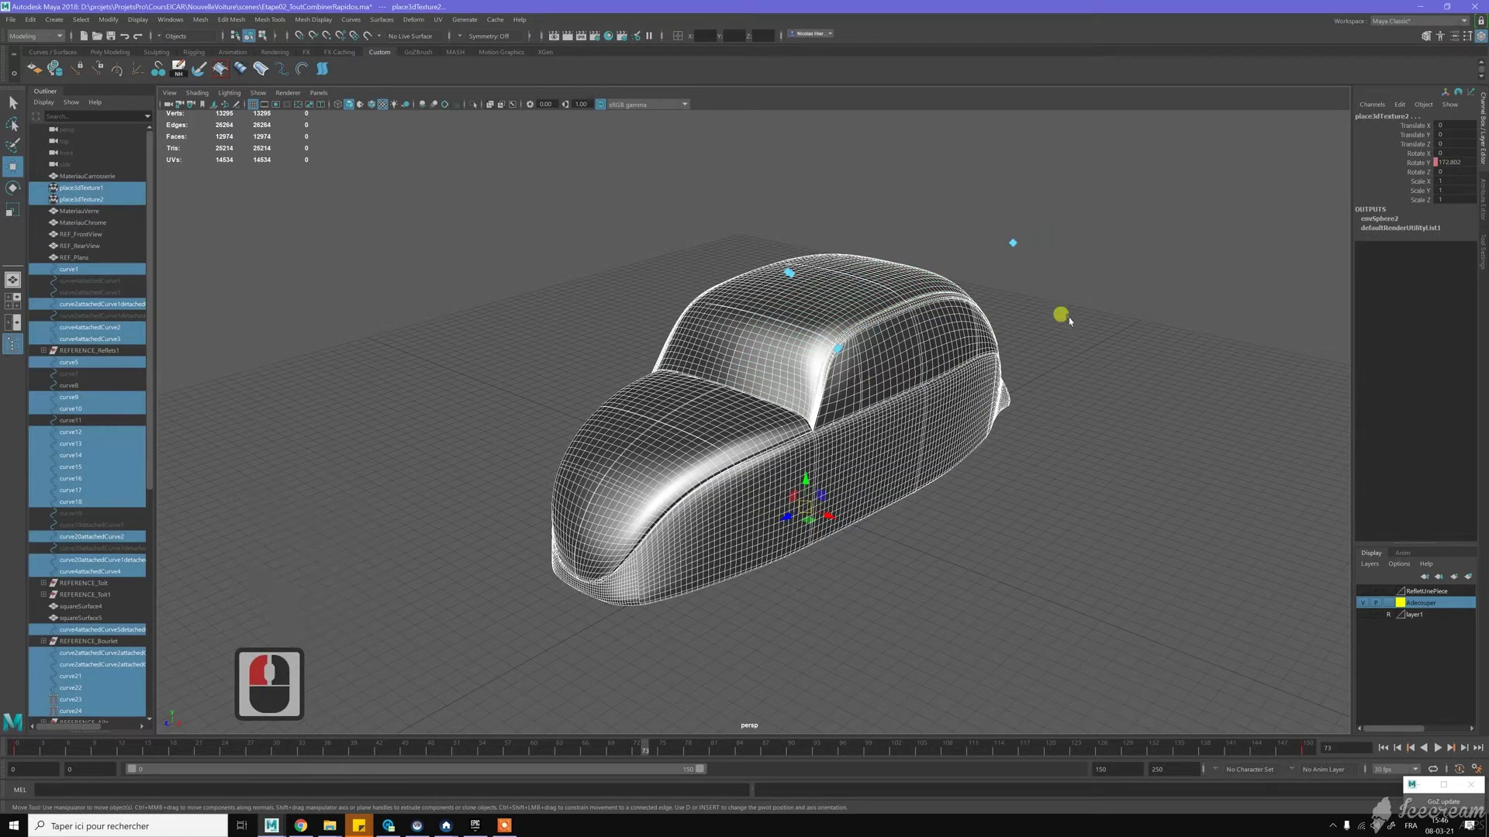
{"action": "left_click", "coordinate": [1086, 382]}
Step: Select every body part of the car together: both side panels, the hood, both roof halves, and the front and rear end pieces
{"action": "left_click_drag", "start_coordinate": [785, 486], "coordinate": [771, 488], "text": "alt"}
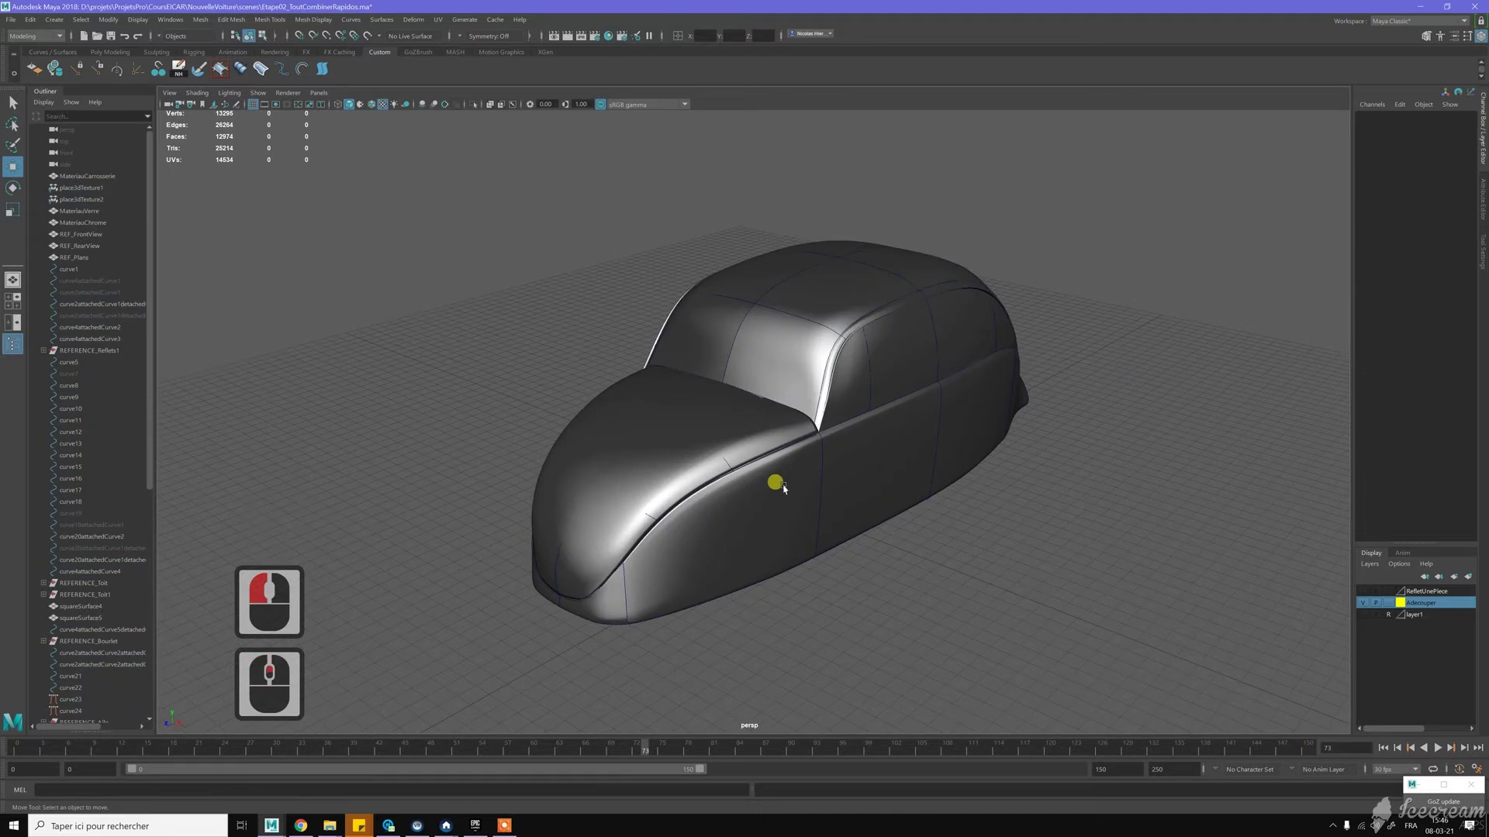
{"action": "left_click", "coordinate": [771, 489]}
{"action": "left_click", "coordinate": [760, 383], "text": "shift"}
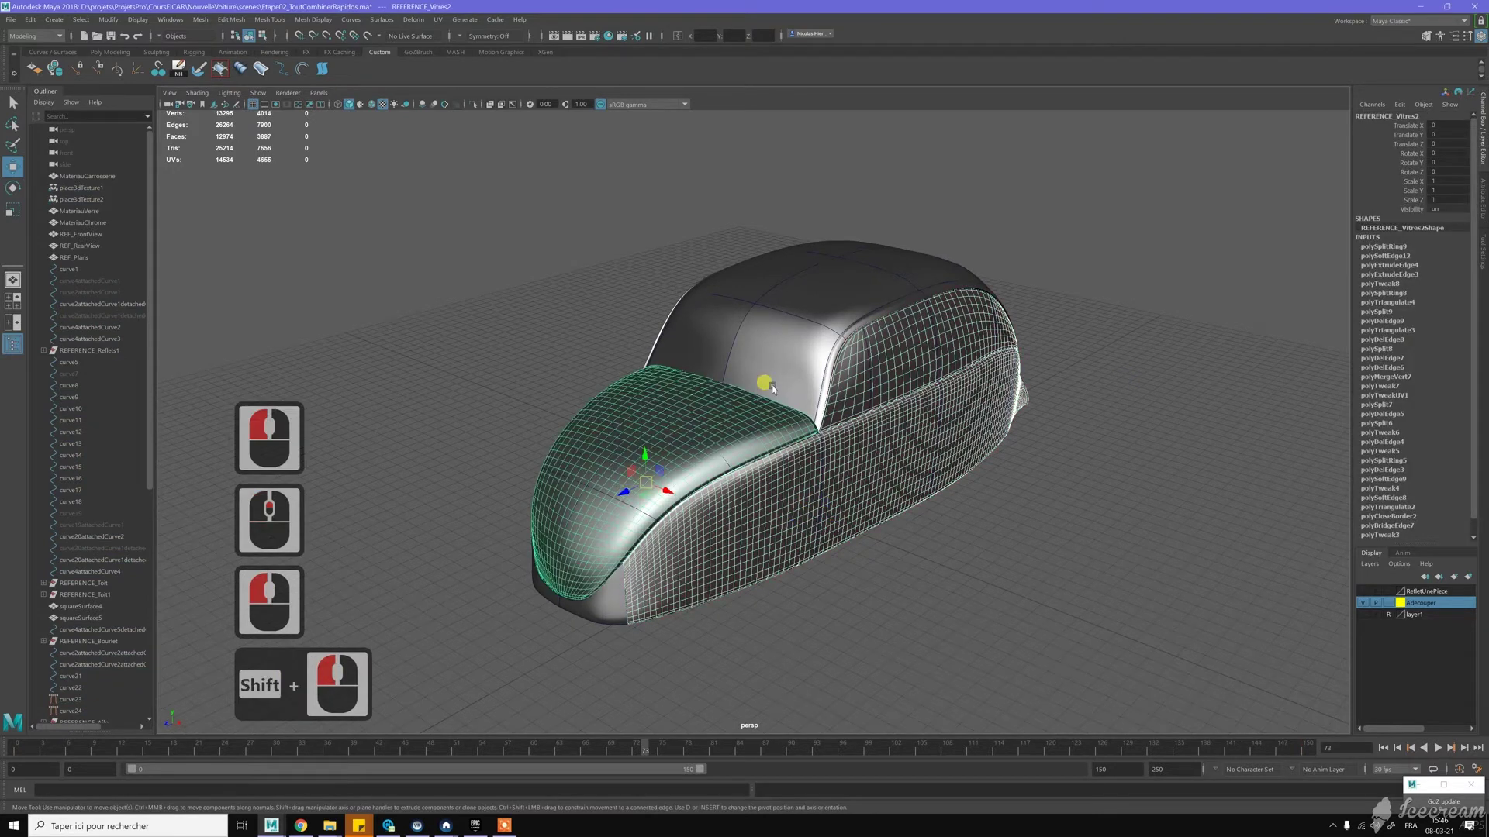
{"action": "left_click", "coordinate": [774, 375], "text": "shift"}
{"action": "left_click_drag", "start_coordinate": [690, 328], "coordinate": [770, 329], "text": "alt"}
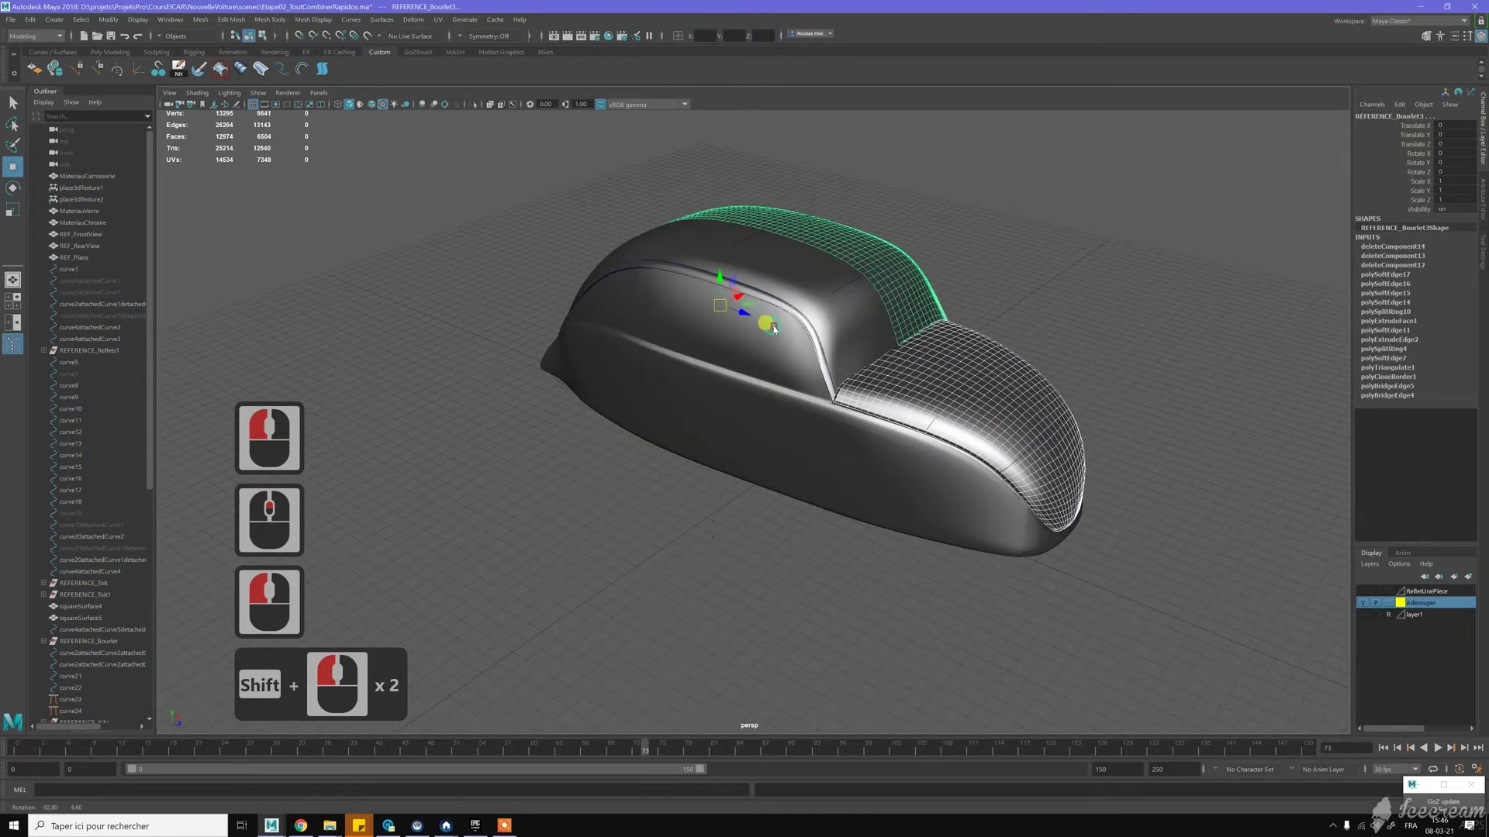
{"action": "left_click", "coordinate": [795, 423], "text": "shift"}
{"action": "left_click", "coordinate": [794, 423], "text": "shift"}
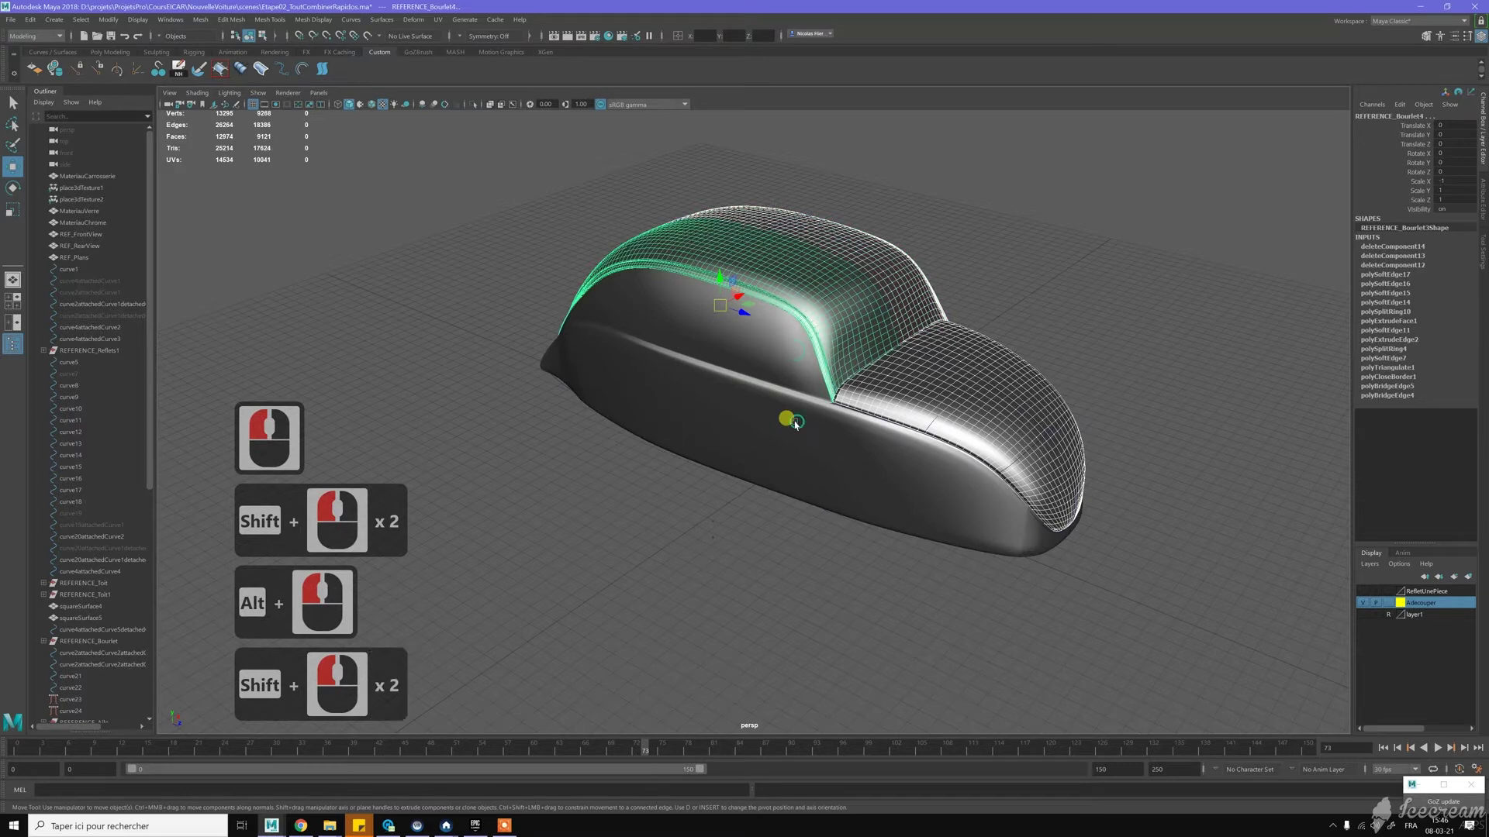
{"action": "left_click", "coordinate": [794, 423], "text": "shift"}
{"action": "left_click", "coordinate": [1037, 542], "text": "shift"}
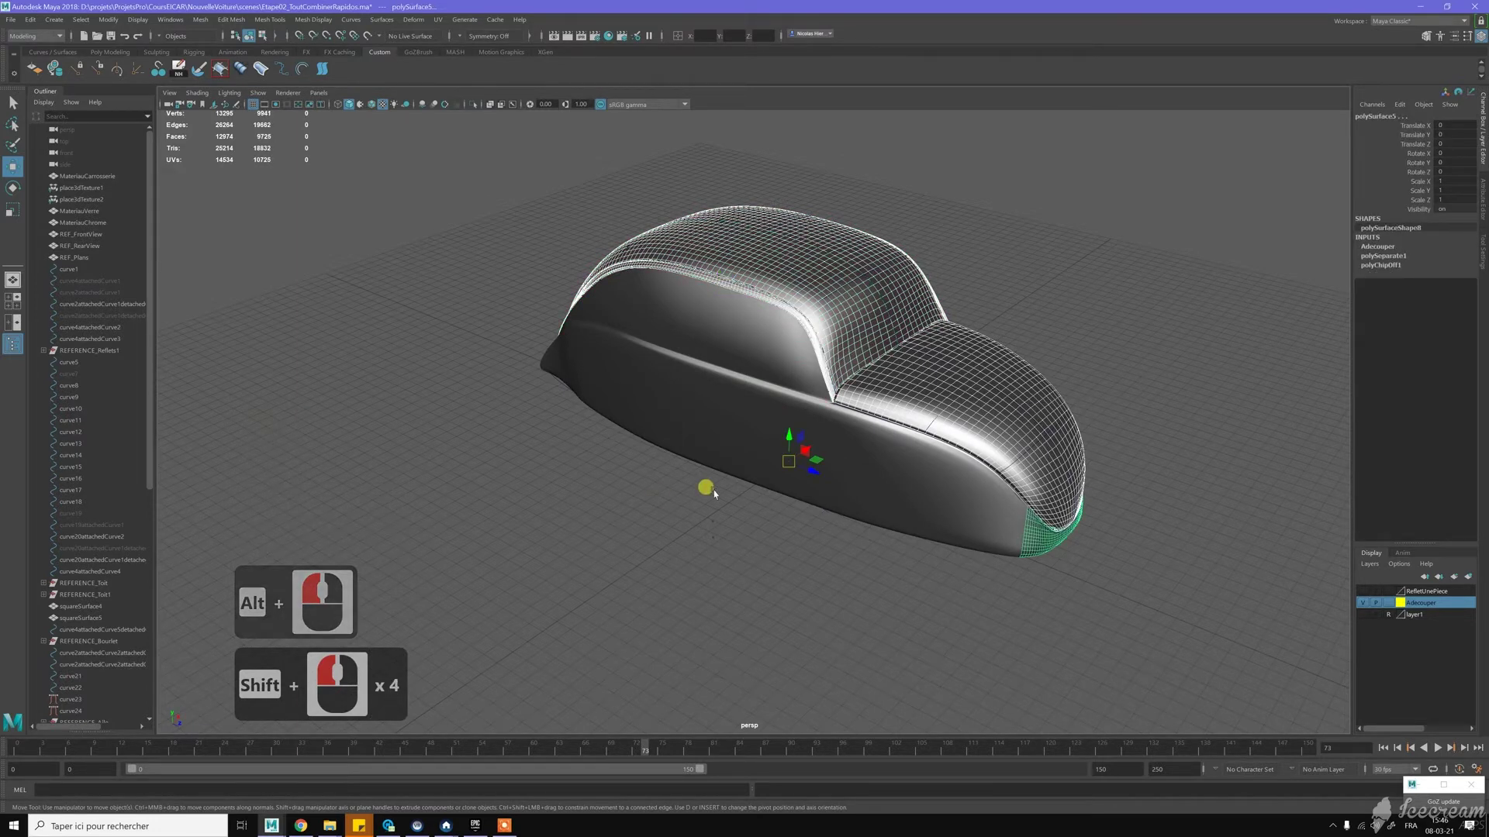
{"action": "left_click", "coordinate": [685, 435], "text": "shift"}
{"action": "left_click", "coordinate": [653, 499], "text": "shift"}
{"action": "left_click_drag", "start_coordinate": [721, 491], "coordinate": [851, 555], "text": "alt"}
{"action": "left_click", "coordinate": [771, 556], "text": "shift"}
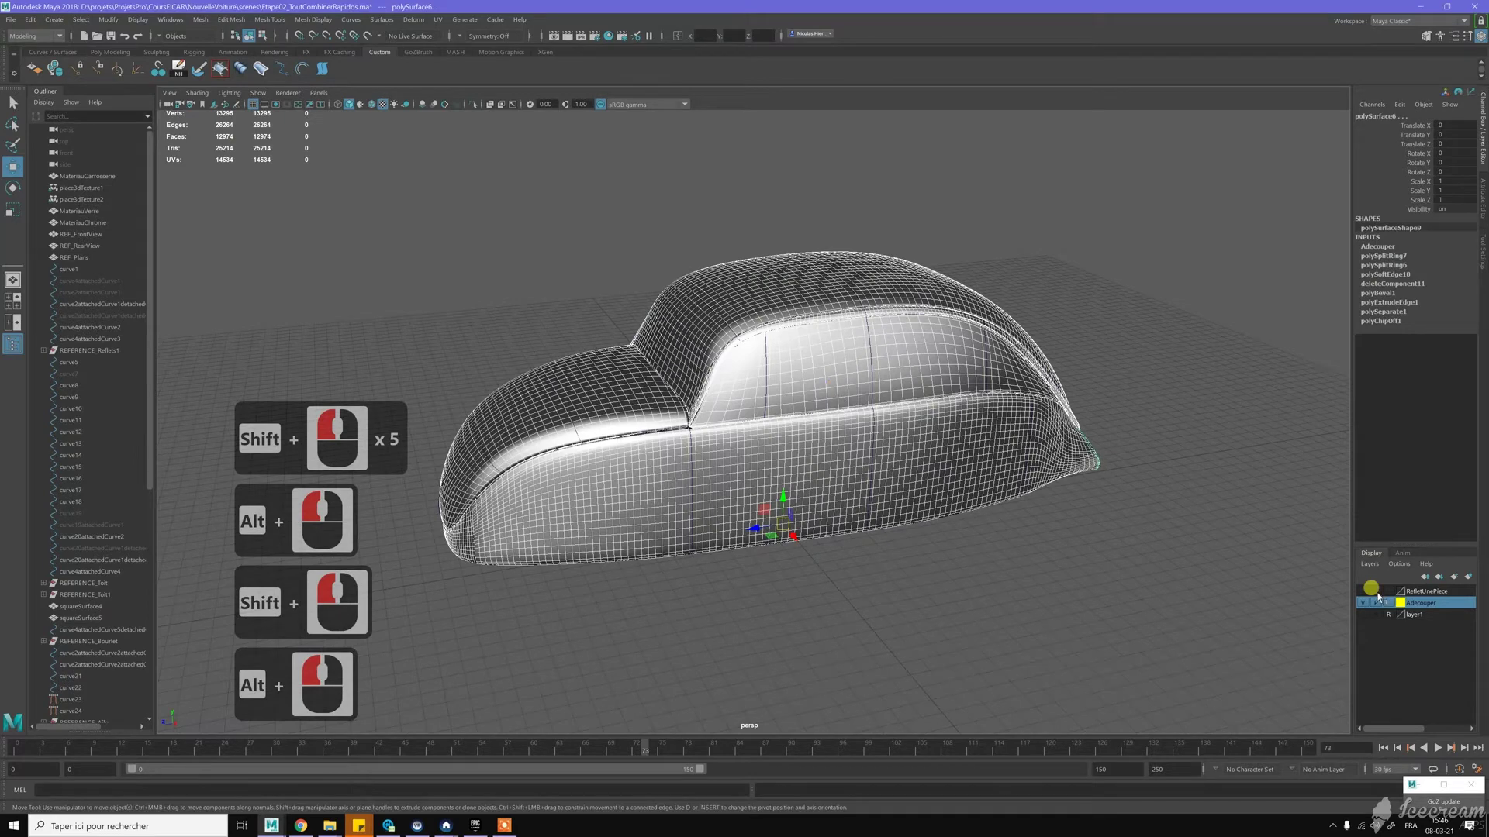
Step: Add the selected body parts to the Adecouper display layer and isolate them in the viewport
{"action": "right_click", "coordinate": [1428, 609]}
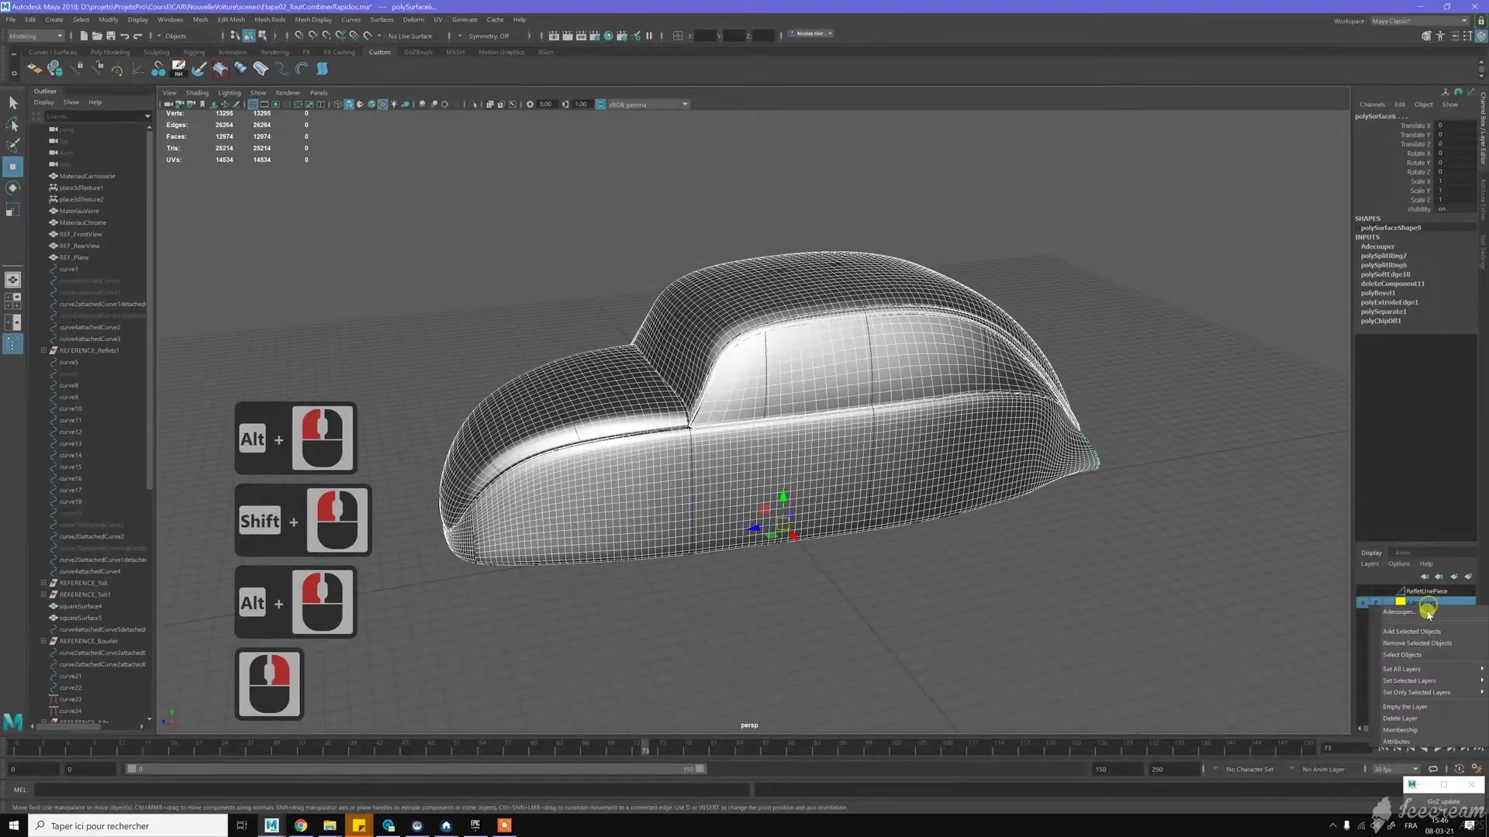
{"action": "left_click", "coordinate": [1429, 634]}
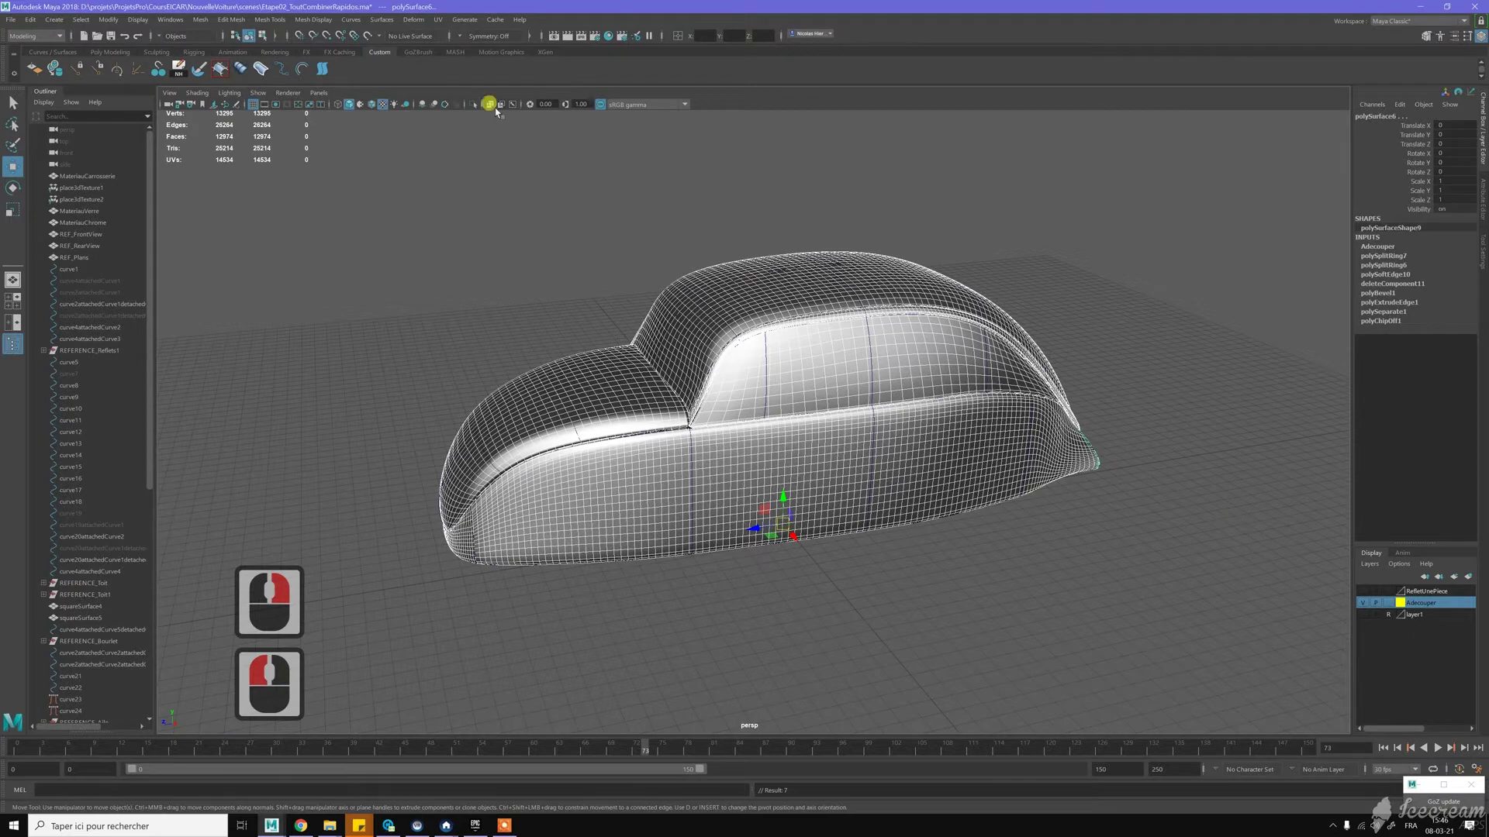
{"action": "left_click", "coordinate": [471, 104]}
{"action": "left_click", "coordinate": [562, 224]}
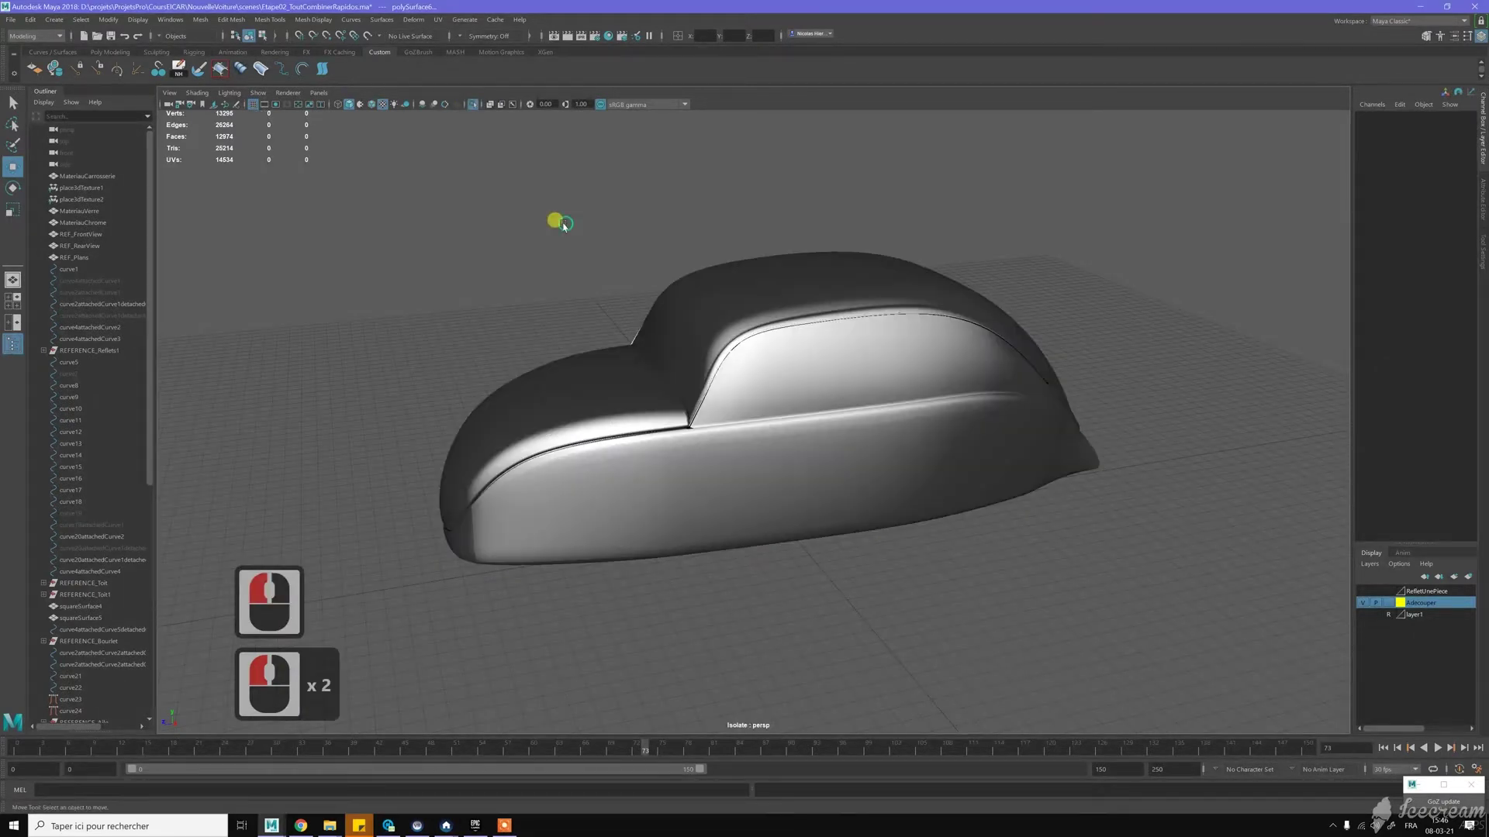
Step: Select all isolated body parts and delete their non-deformer history
{"action": "left_click_drag", "start_coordinate": [519, 303], "coordinate": [685, 288], "text": "alt"}
{"action": "scroll", "coordinate": [685, 288], "scroll_direction": "down", "scroll_amount": 2}
{"action": "left_click_drag", "start_coordinate": [423, 223], "coordinate": [1041, 545]}
{"action": "left_click_drag", "start_coordinate": [1117, 583], "coordinate": [1139, 592]}
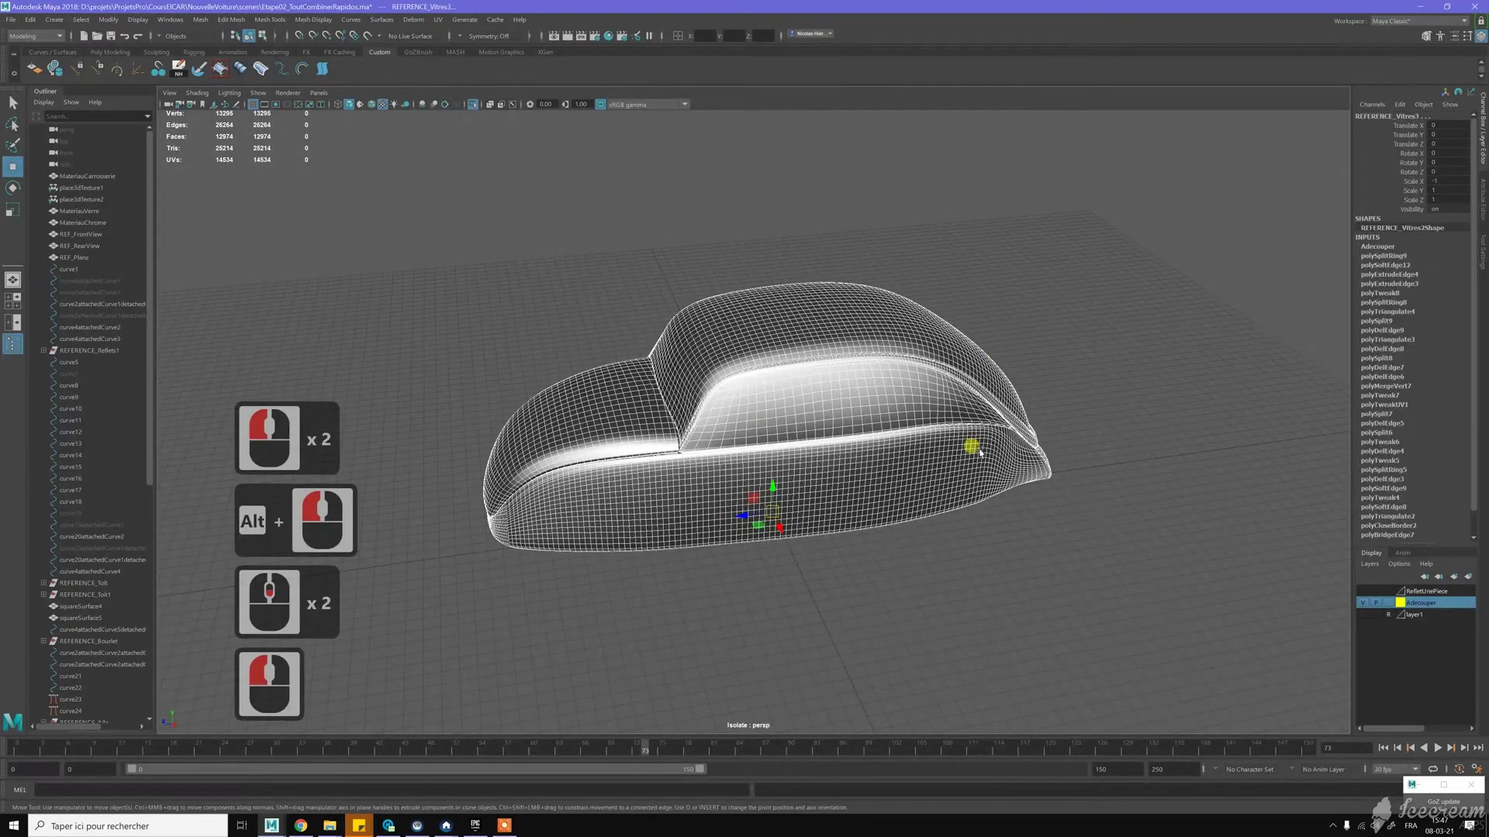
{"action": "key", "text": "alt+d"}
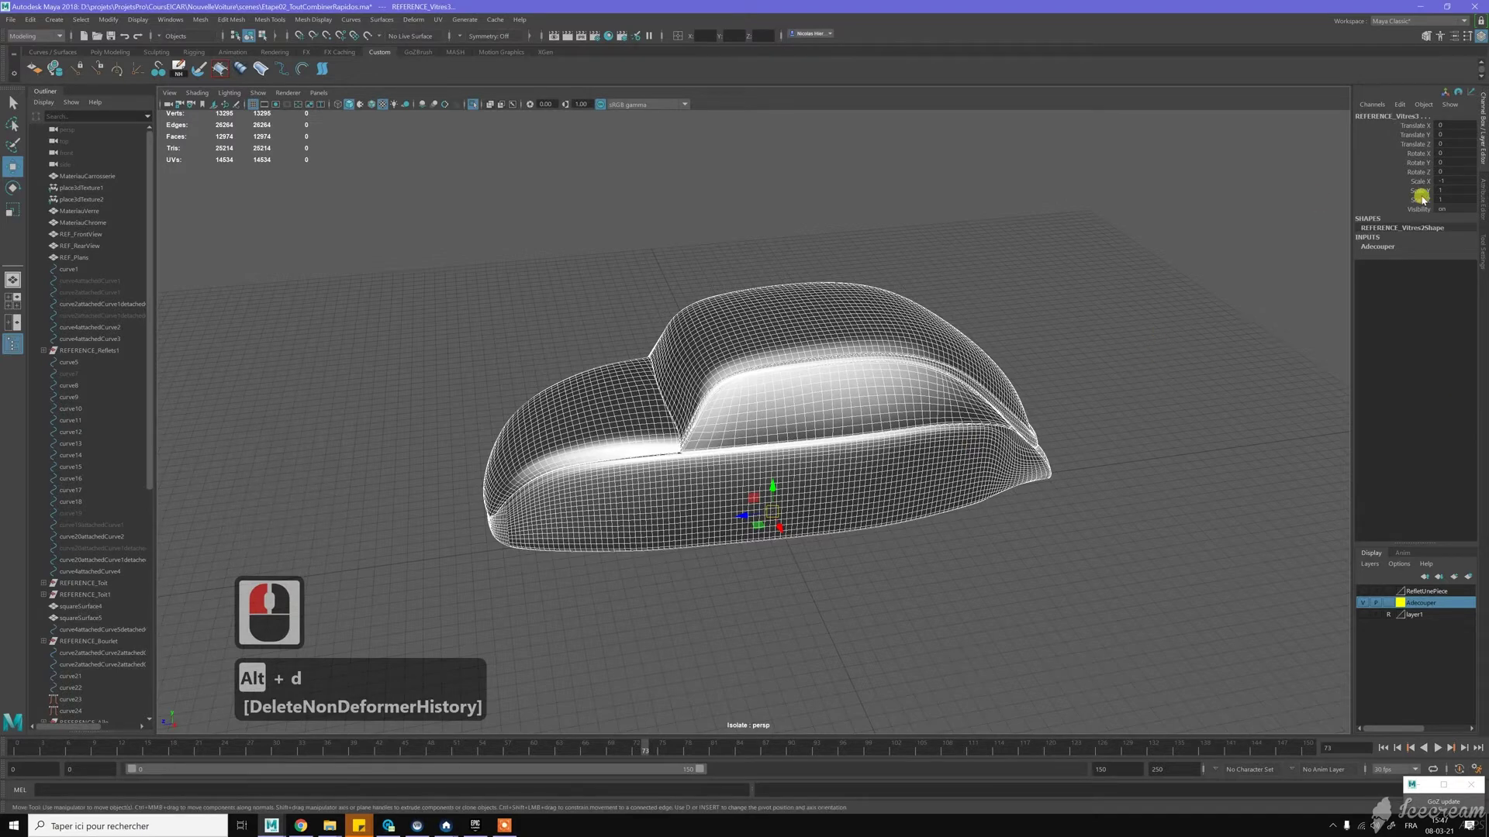
Step: Freeze the transformations of all the selected body parts
{"action": "left_click_drag", "start_coordinate": [921, 259], "coordinate": [963, 256], "text": "alt"}
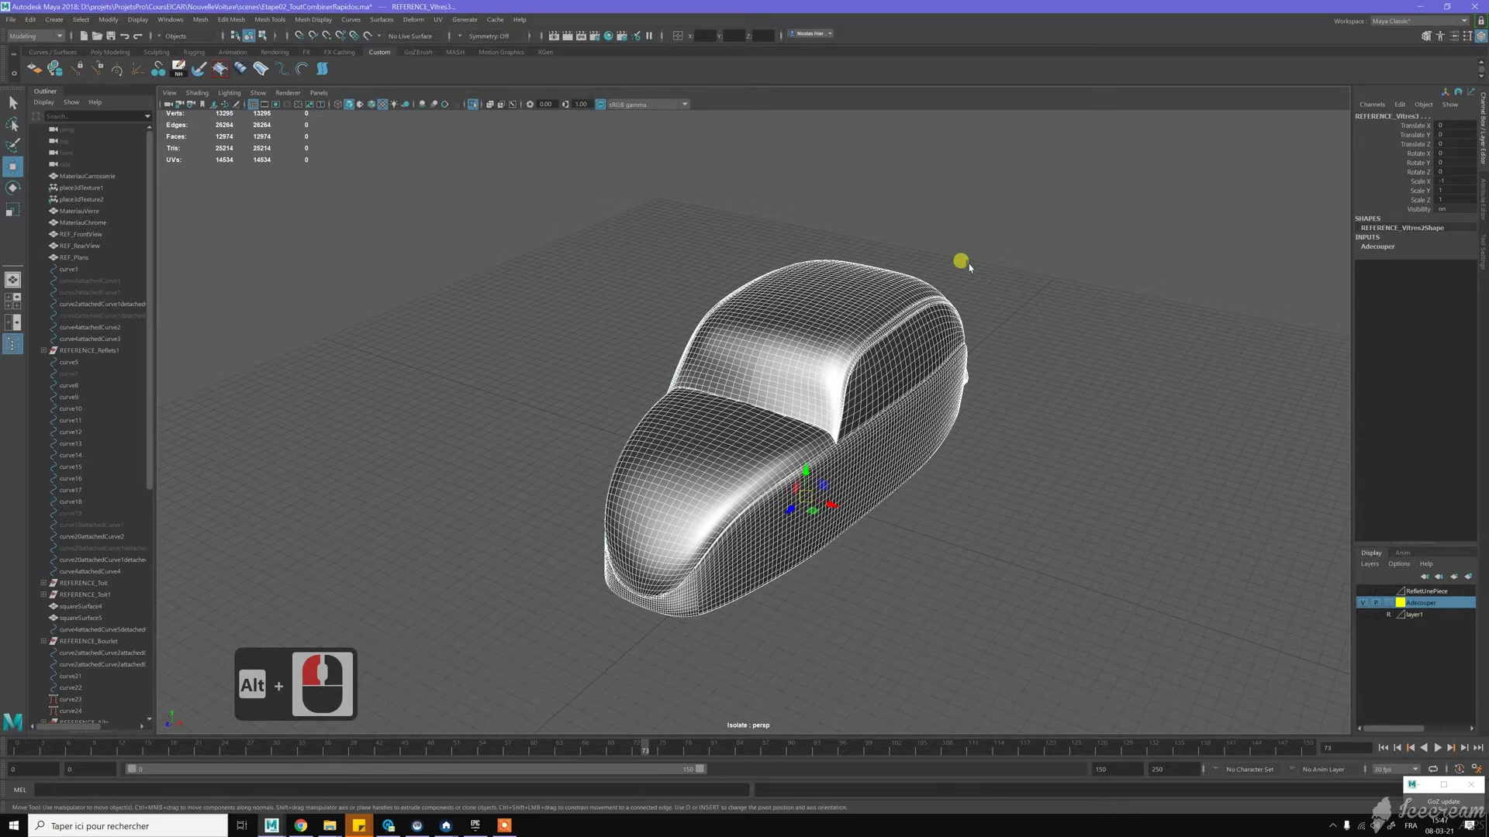
{"action": "key", "text": "alt+f"}
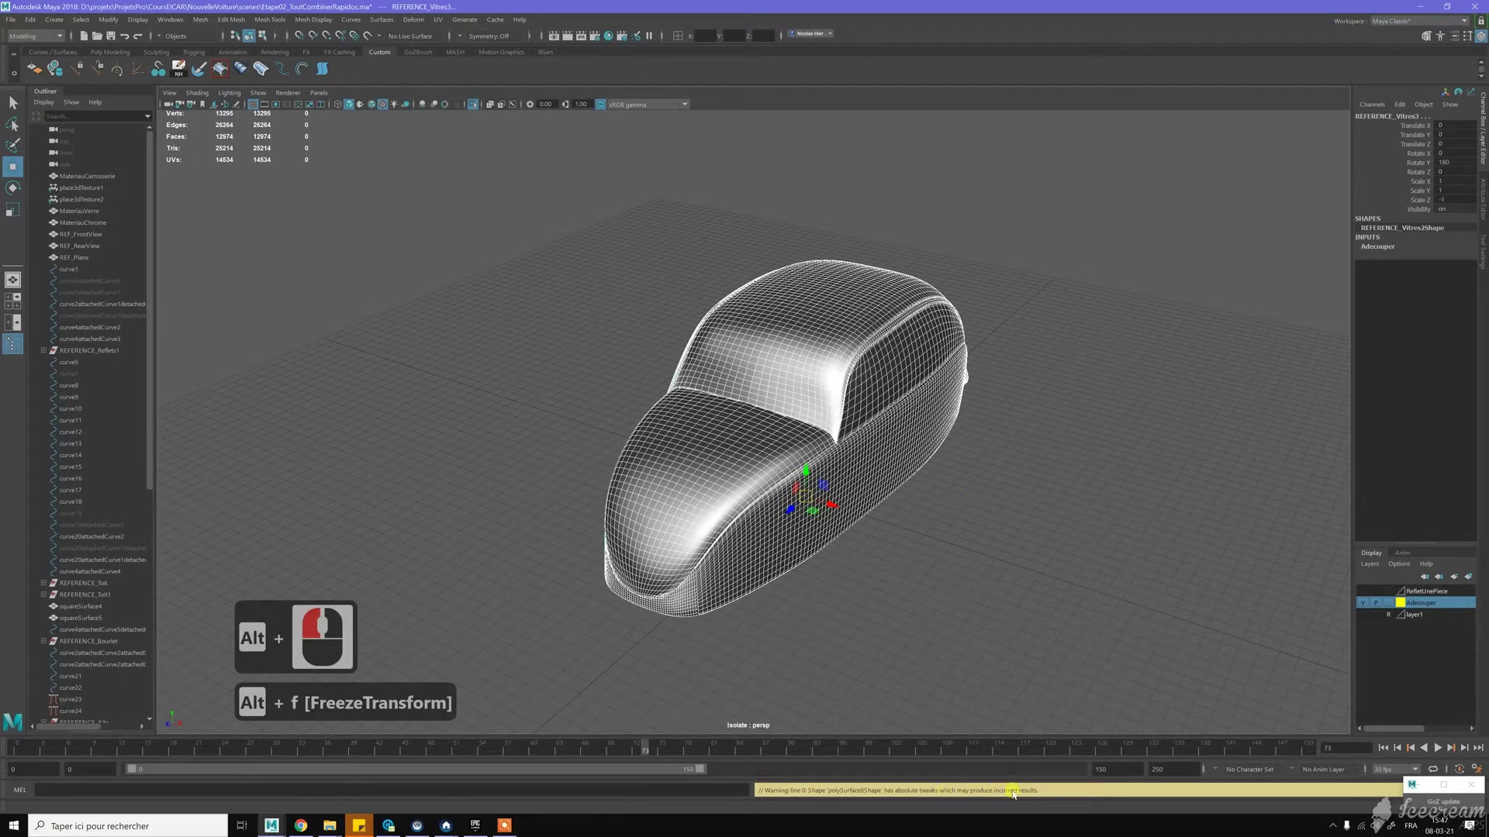
{"action": "left_click_drag", "start_coordinate": [872, 549], "coordinate": [880, 514], "text": "alt"}
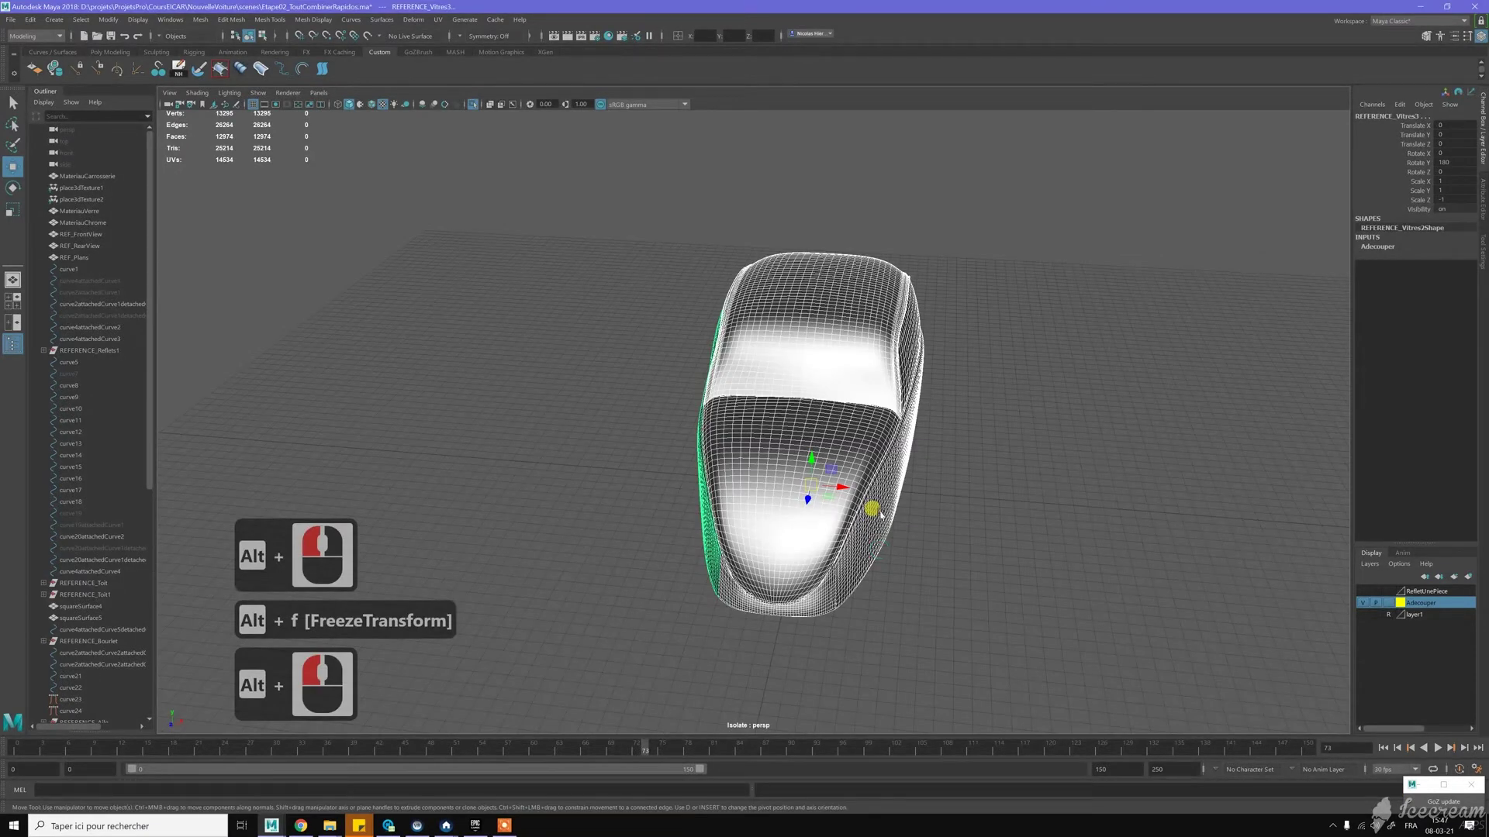
{"action": "left_click_drag", "start_coordinate": [618, 462], "coordinate": [639, 465], "text": "alt"}
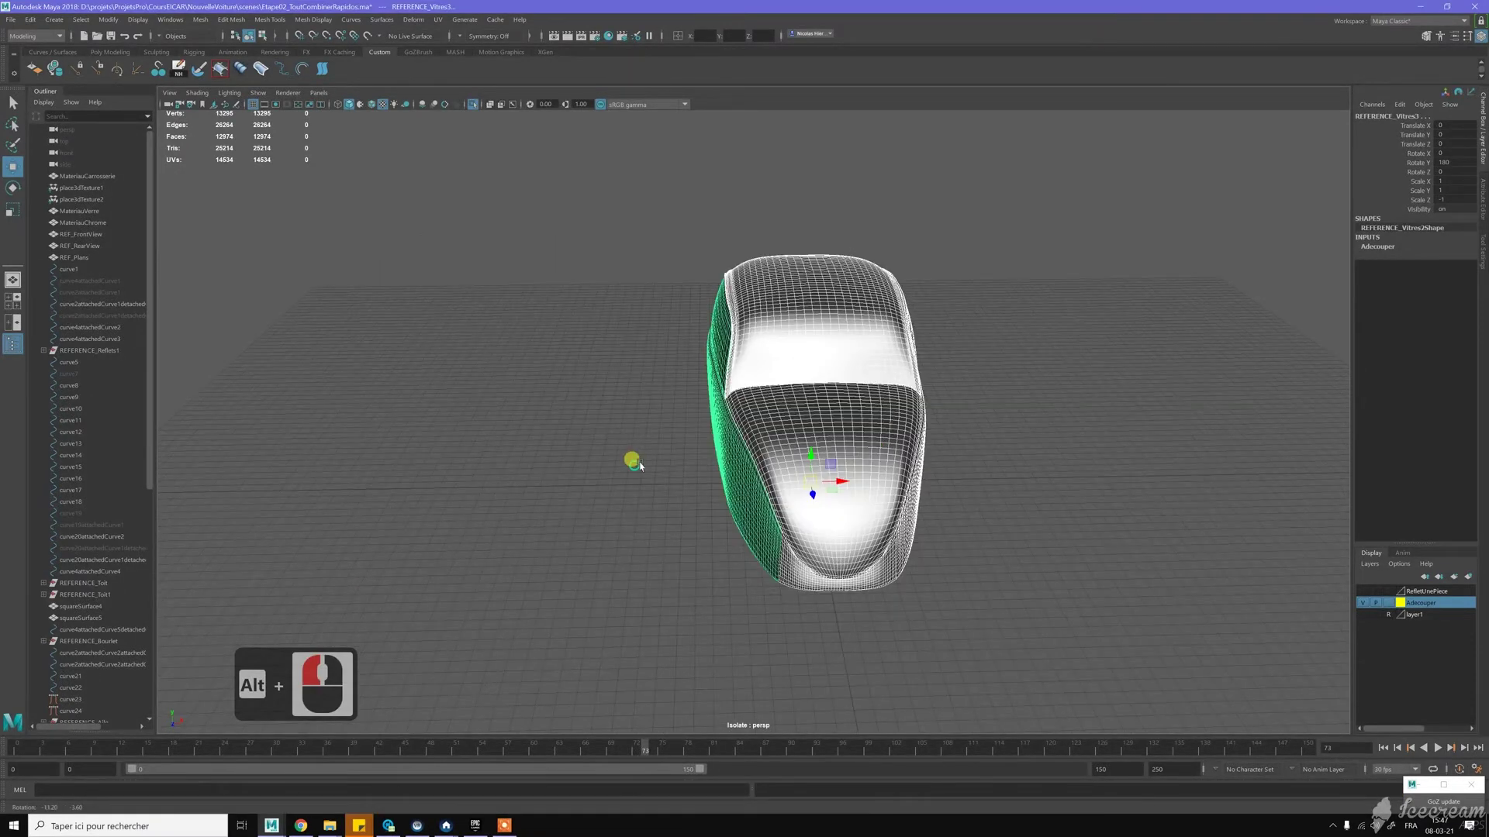
{"action": "left_click", "coordinate": [615, 429], "text": "alt"}
Step: Select only the mirrored side panel and roof half, leaving out the hood and the front and rear end pieces
{"action": "left_click", "coordinate": [612, 418]}
{"action": "left_click_drag", "start_coordinate": [615, 184], "coordinate": [790, 622]}
{"action": "left_click", "coordinate": [913, 434], "text": "shift"}
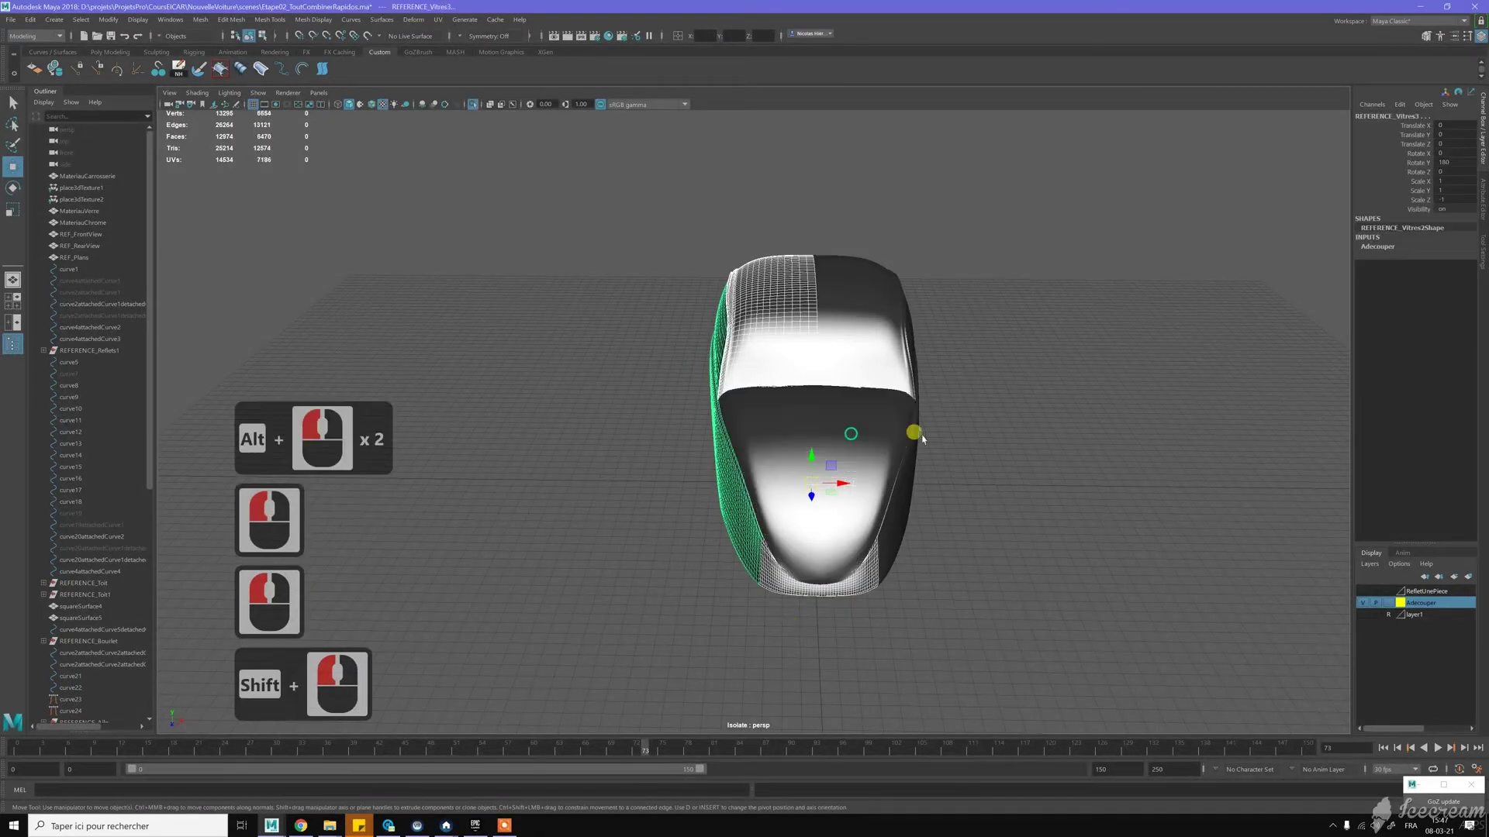
{"action": "left_click_drag", "start_coordinate": [970, 435], "coordinate": [985, 447], "text": "alt"}
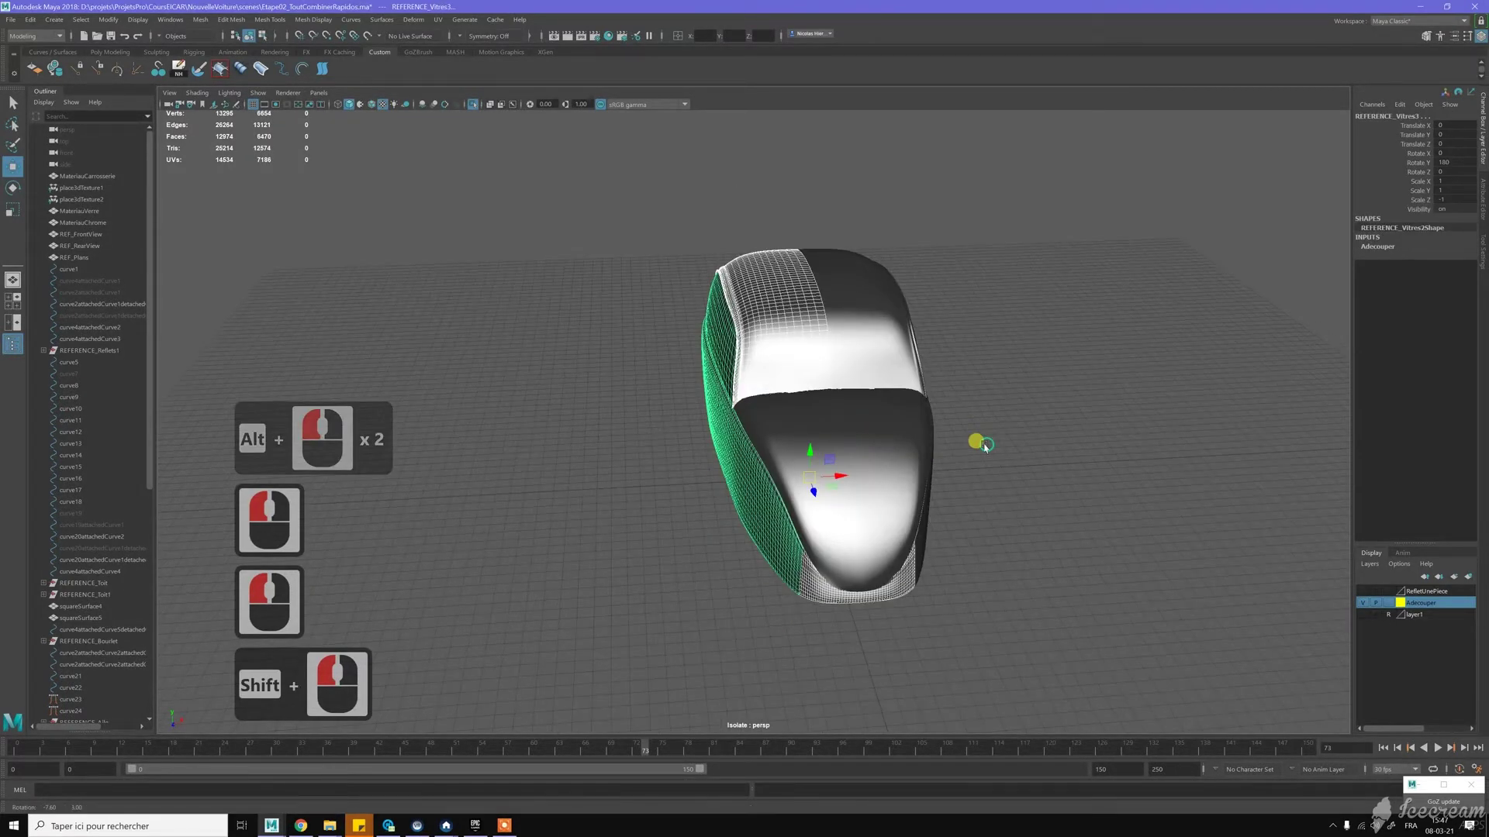
{"action": "left_click", "coordinate": [985, 448], "text": "alt"}
{"action": "left_click", "coordinate": [899, 593], "text": "shift"}
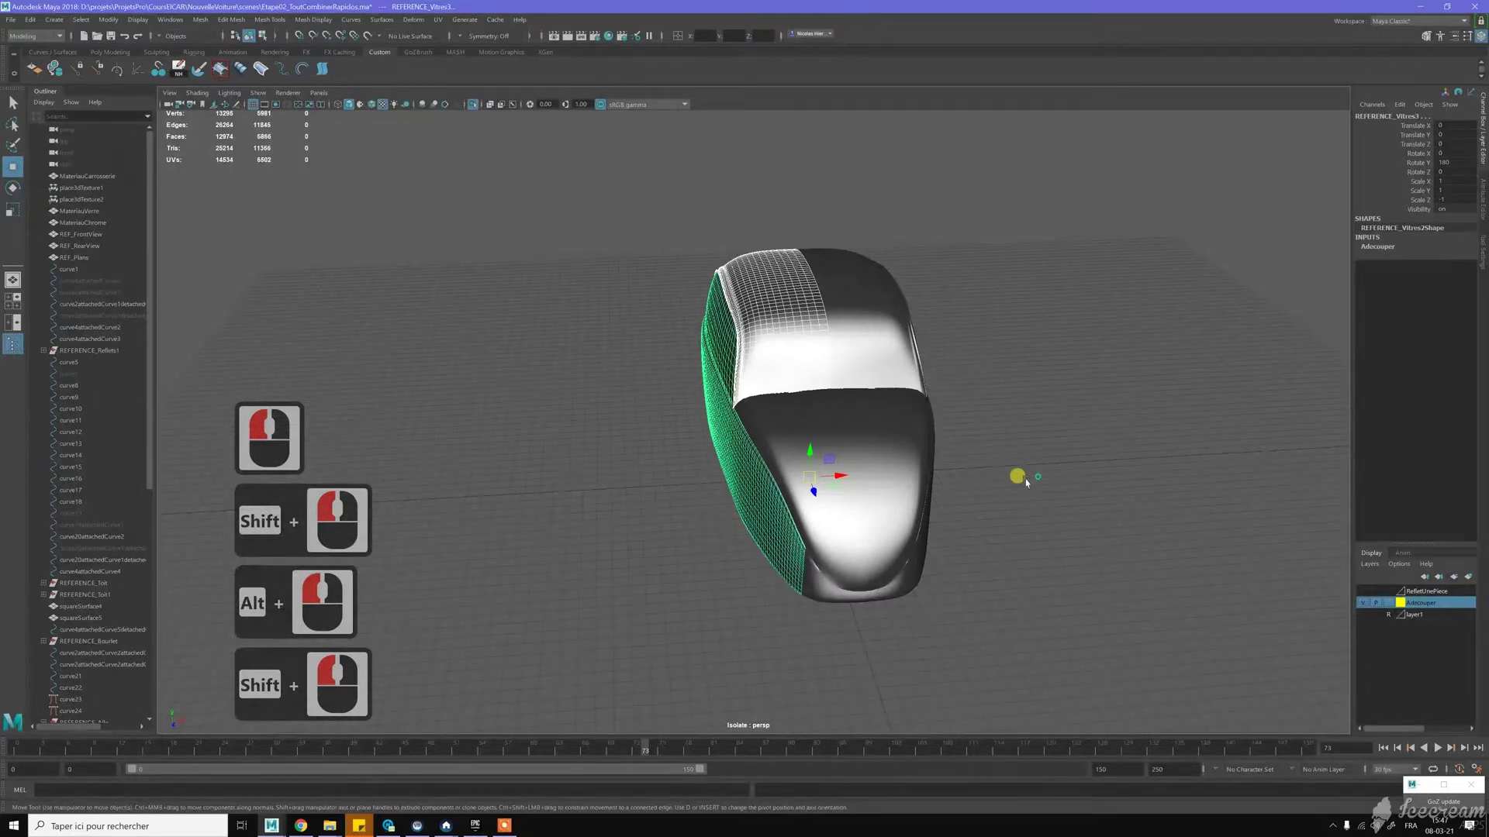
{"action": "left_click_drag", "start_coordinate": [1018, 479], "coordinate": [786, 370], "text": "alt"}
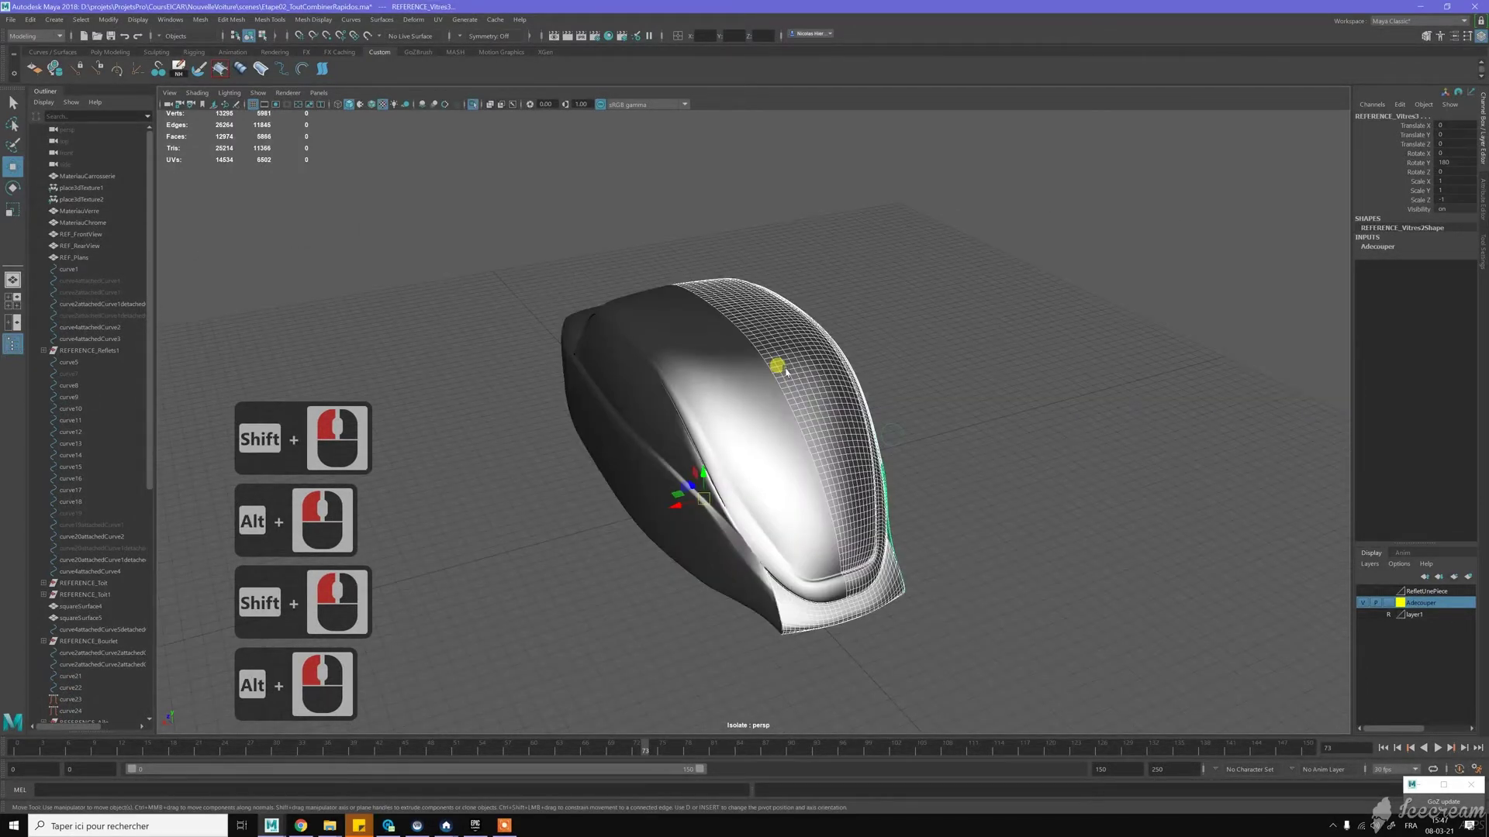
{"action": "left_click_drag", "start_coordinate": [952, 592], "coordinate": [808, 602], "text": "alt"}
{"action": "left_click", "coordinate": [750, 608], "text": "shift"}
{"action": "left_click_drag", "start_coordinate": [933, 552], "coordinate": [689, 480], "text": "alt"}
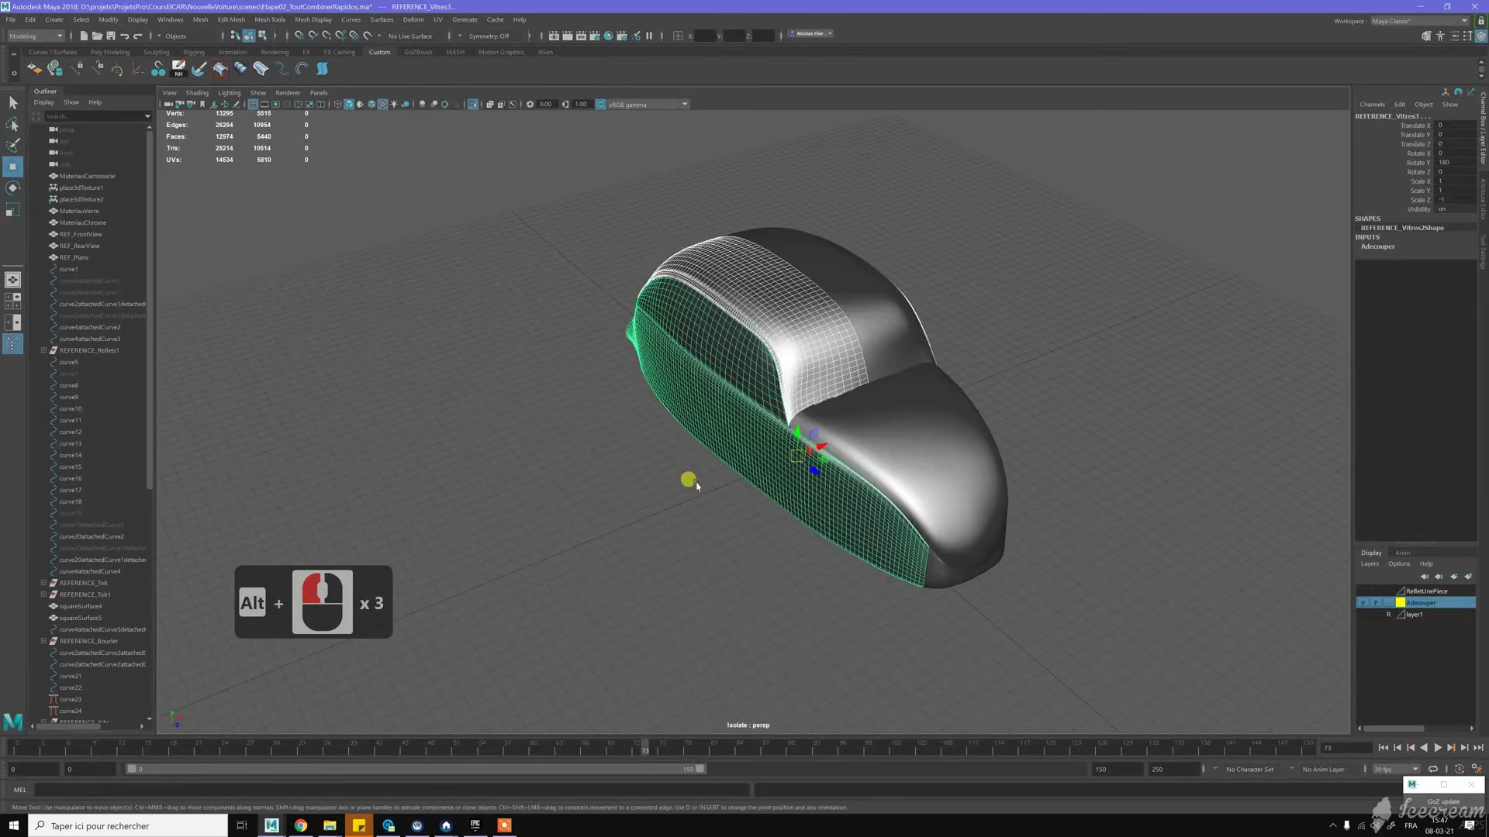
{"action": "left_click", "coordinate": [107, 19]}
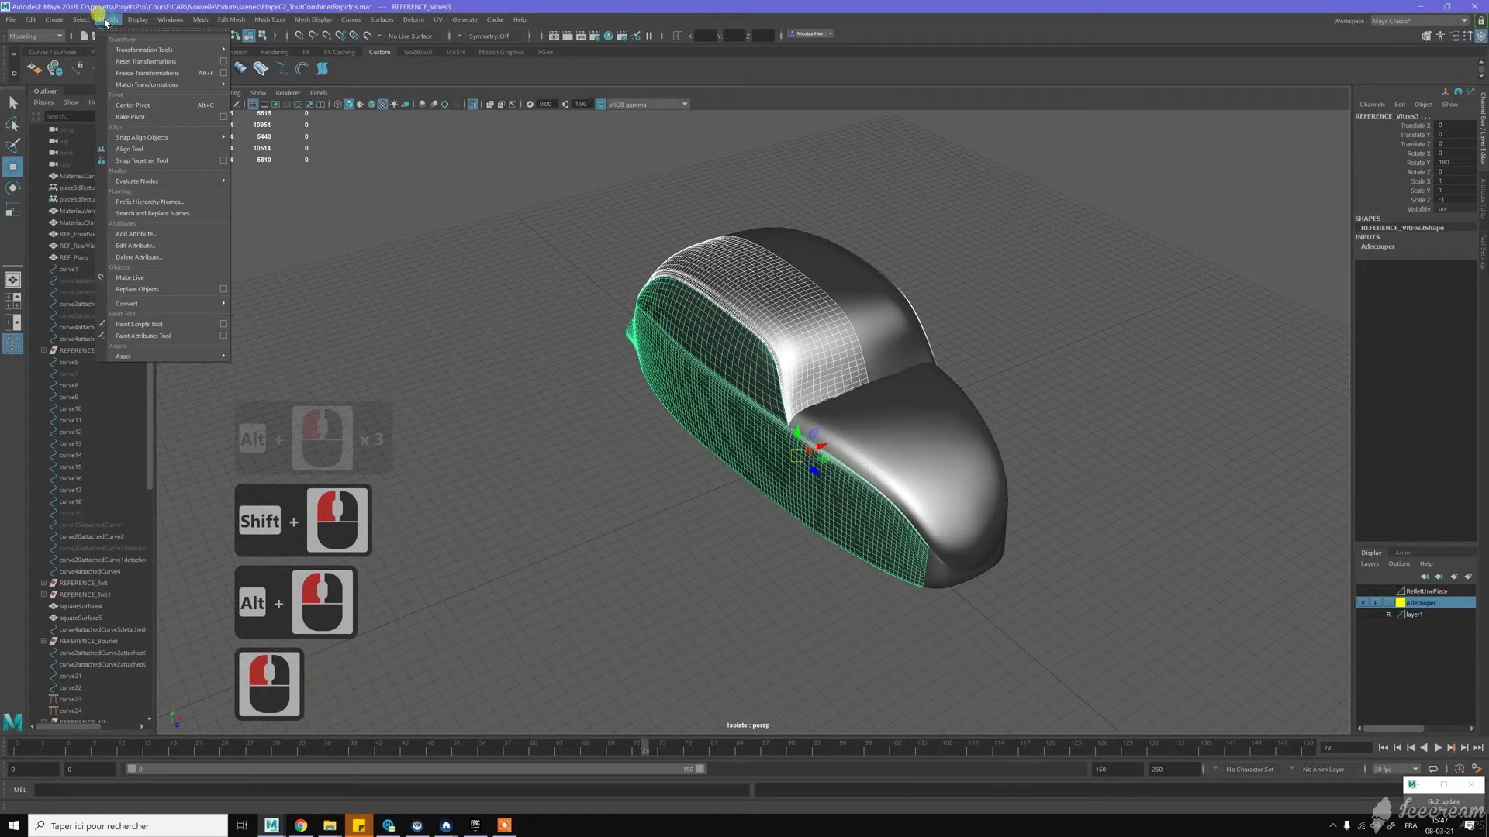
{"action": "mouse_move", "coordinate": [203, 303]}
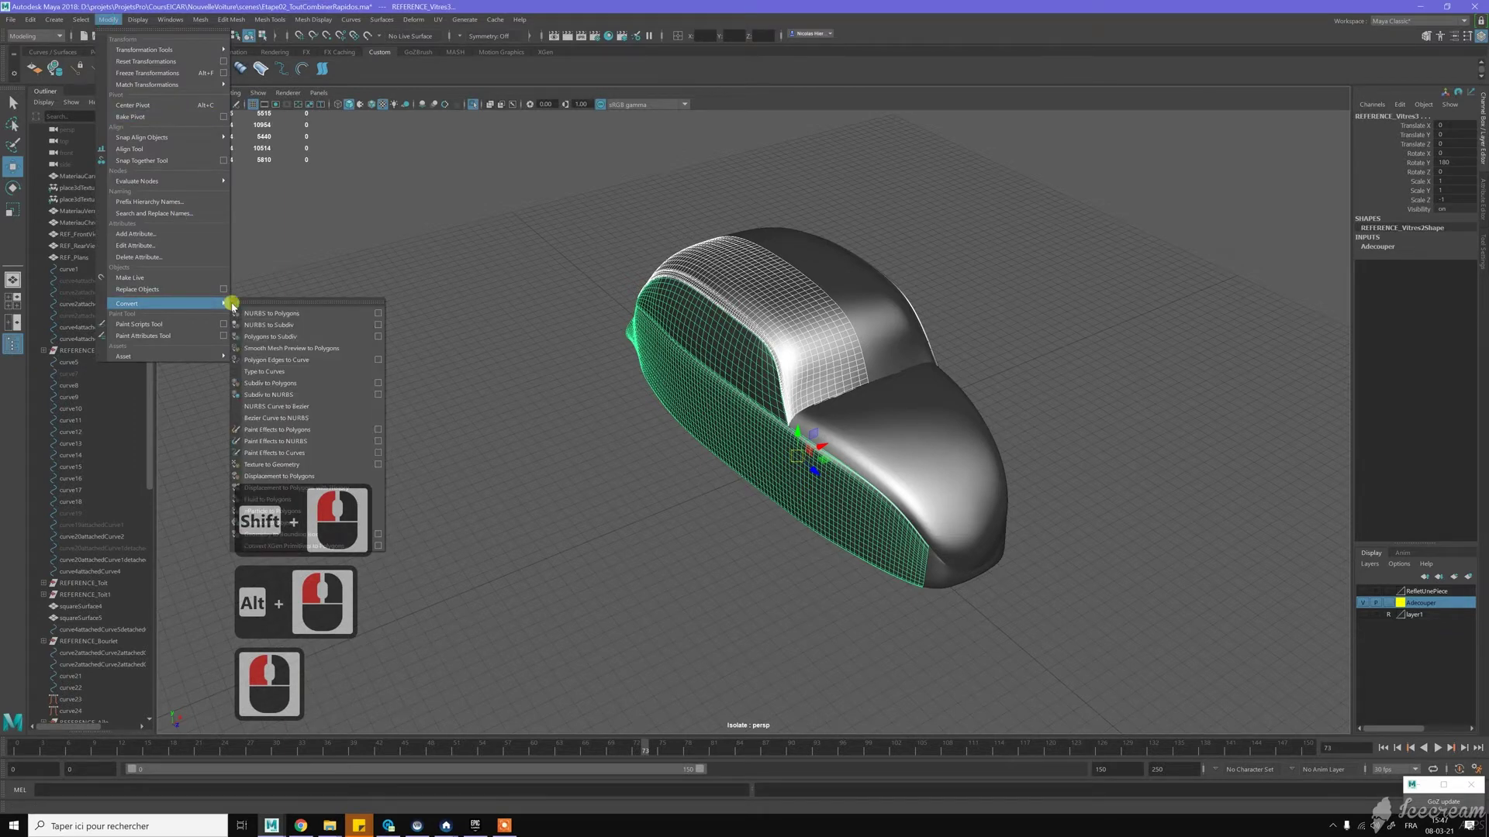
{"action": "left_click", "coordinate": [262, 524]}
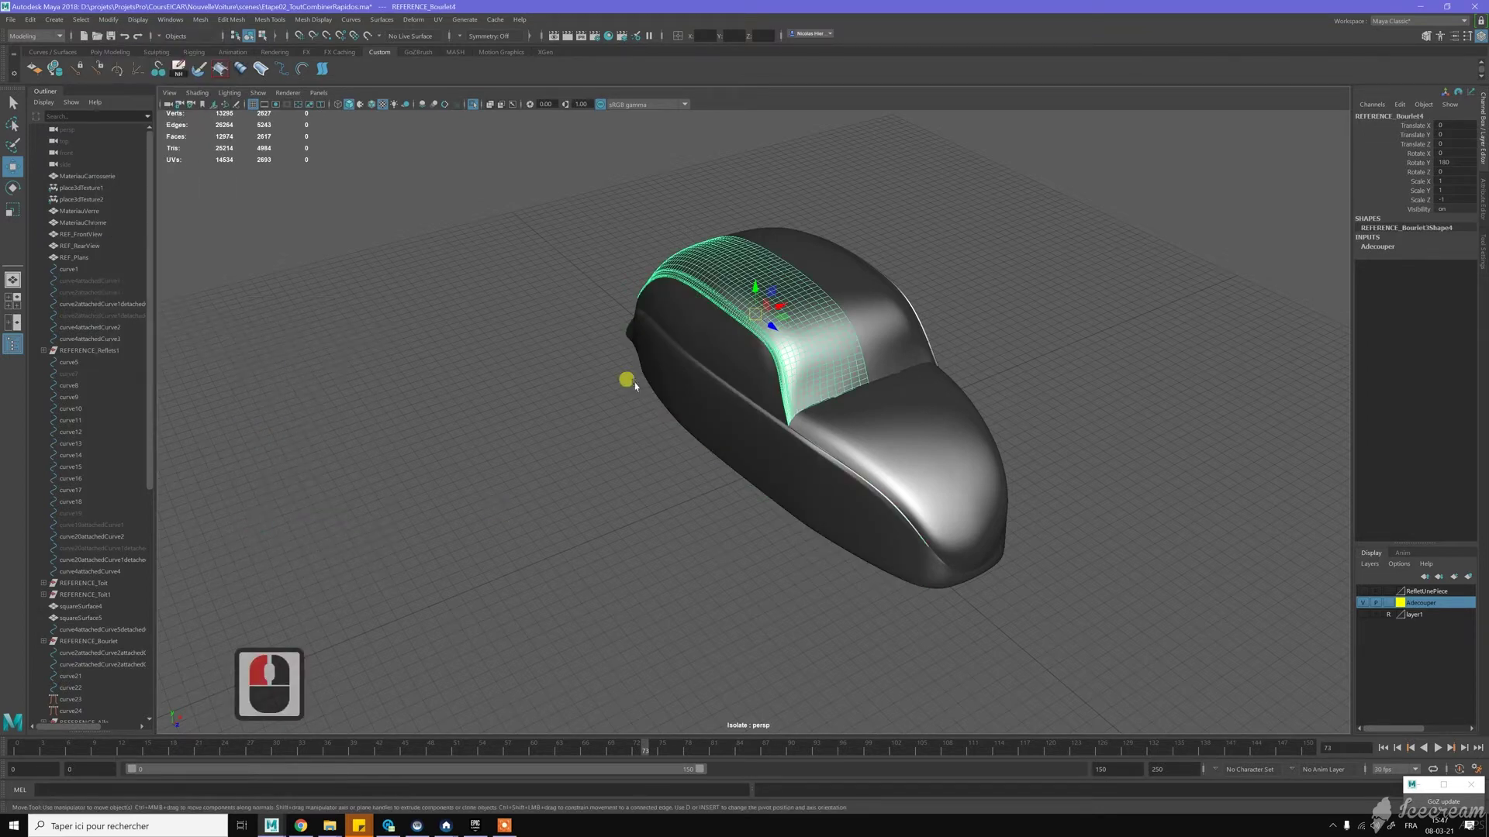
Step: Try moving a face of the unmirrored side panel, undo the move, and return to object selection
{"action": "left_click_drag", "start_coordinate": [923, 335], "coordinate": [880, 341], "text": "alt"}
{"action": "left_click", "coordinate": [898, 414]}
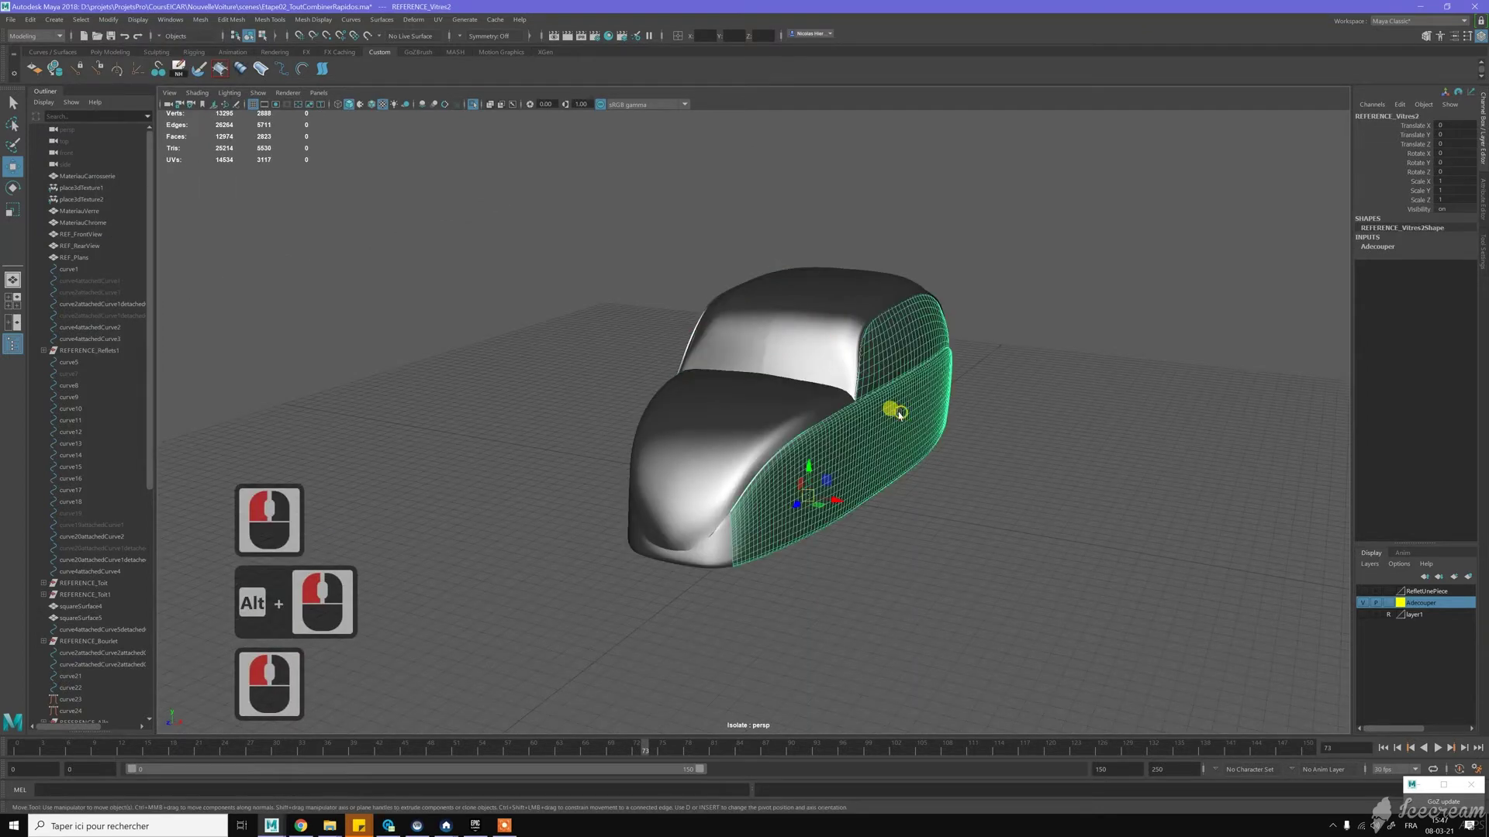
{"action": "right_click_drag", "start_coordinate": [900, 413], "coordinate": [921, 418]}
{"action": "left_click", "coordinate": [920, 422]}
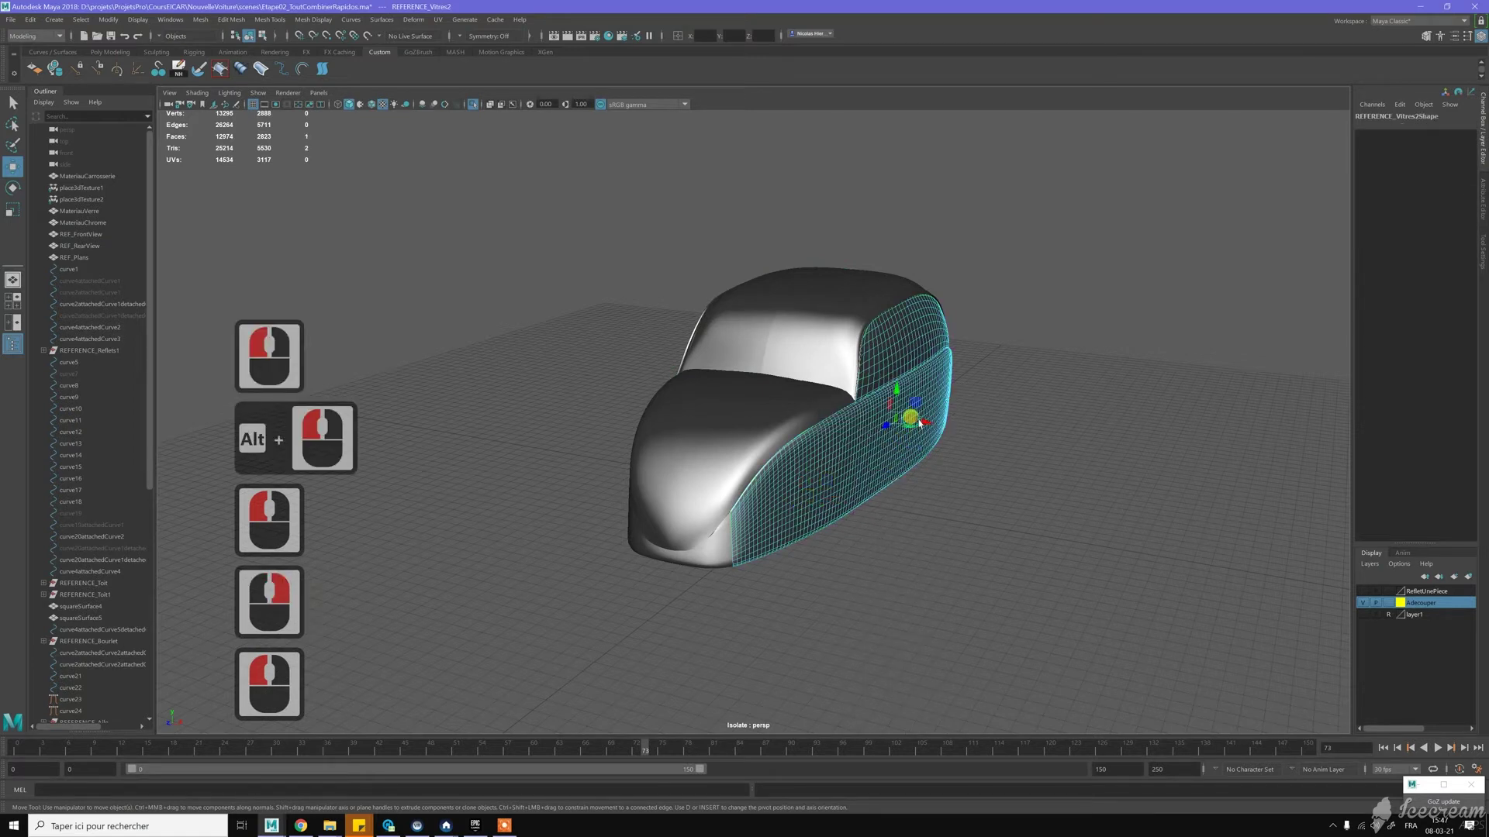
{"action": "key", "text": "w"}
{"action": "left_click_drag", "start_coordinate": [921, 422], "coordinate": [970, 343], "text": "shift"}
{"action": "key", "text": "z"}
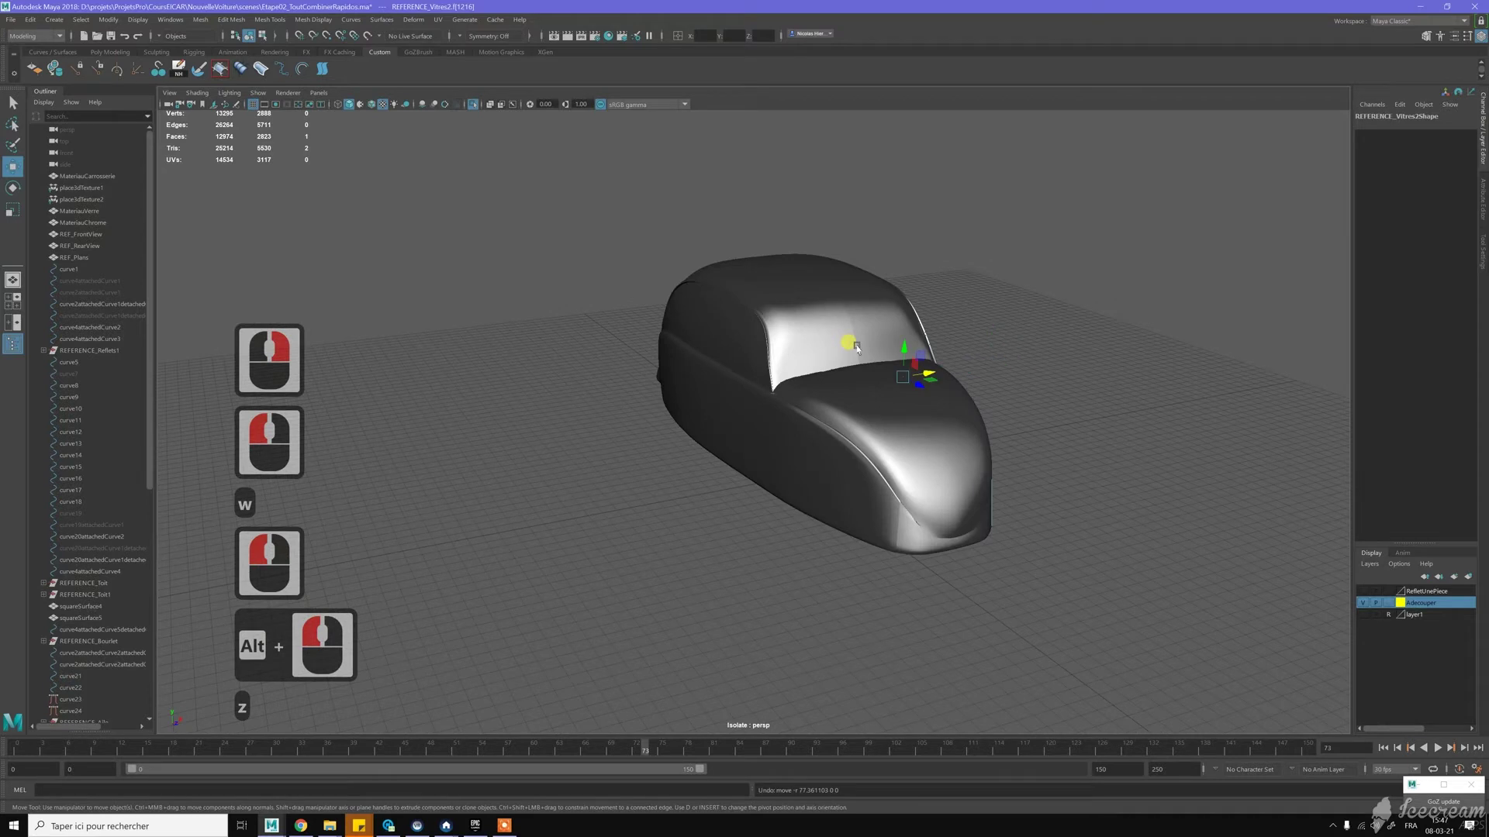
{"action": "left_click_drag", "start_coordinate": [1019, 366], "coordinate": [943, 391], "text": "alt"}
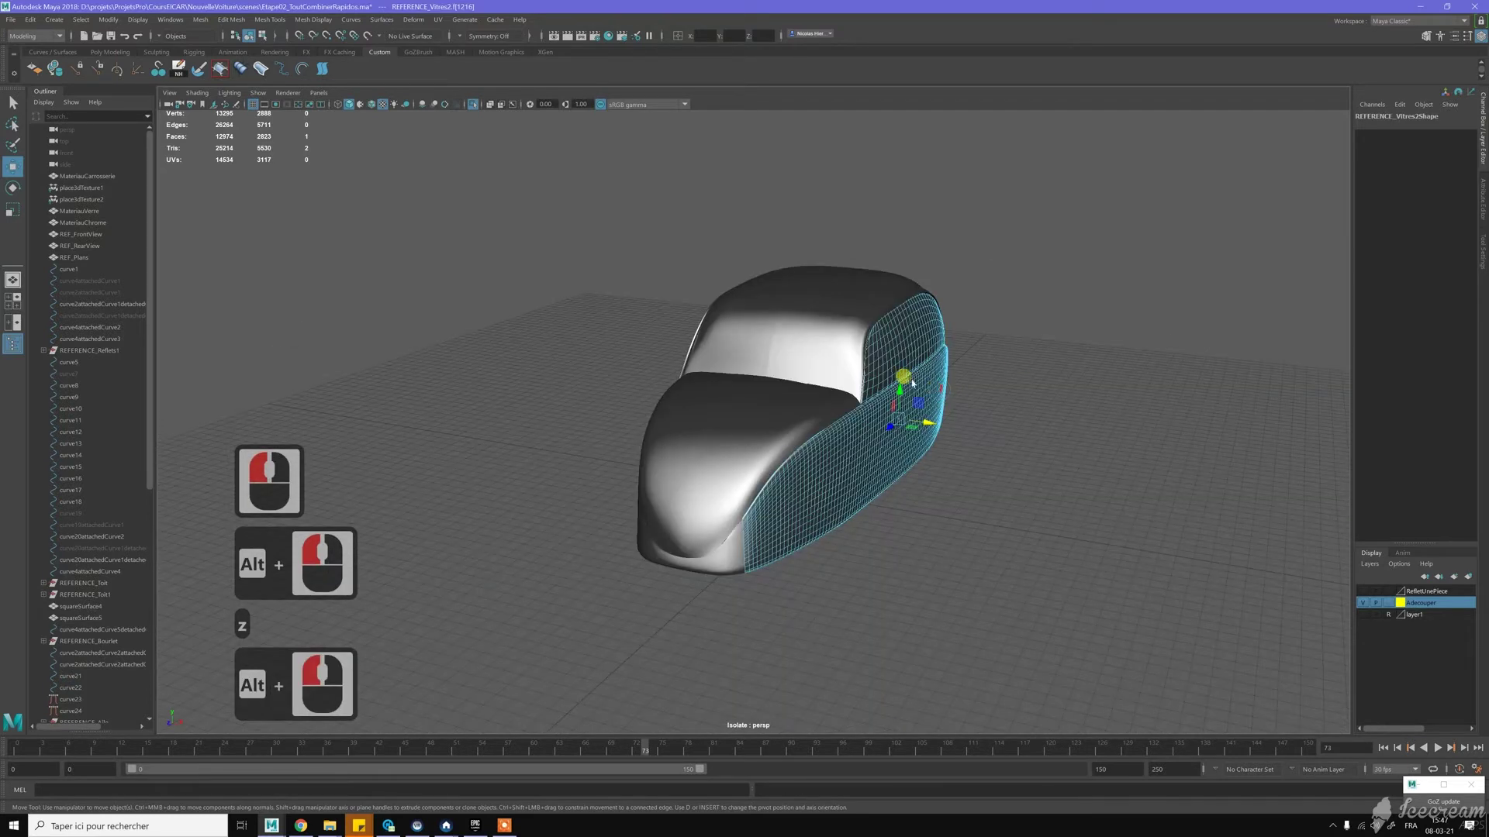
{"action": "left_click", "coordinate": [1007, 348]}
Step: Select all the isolated body parts and freeze their transformations
{"action": "left_click", "coordinate": [693, 365]}
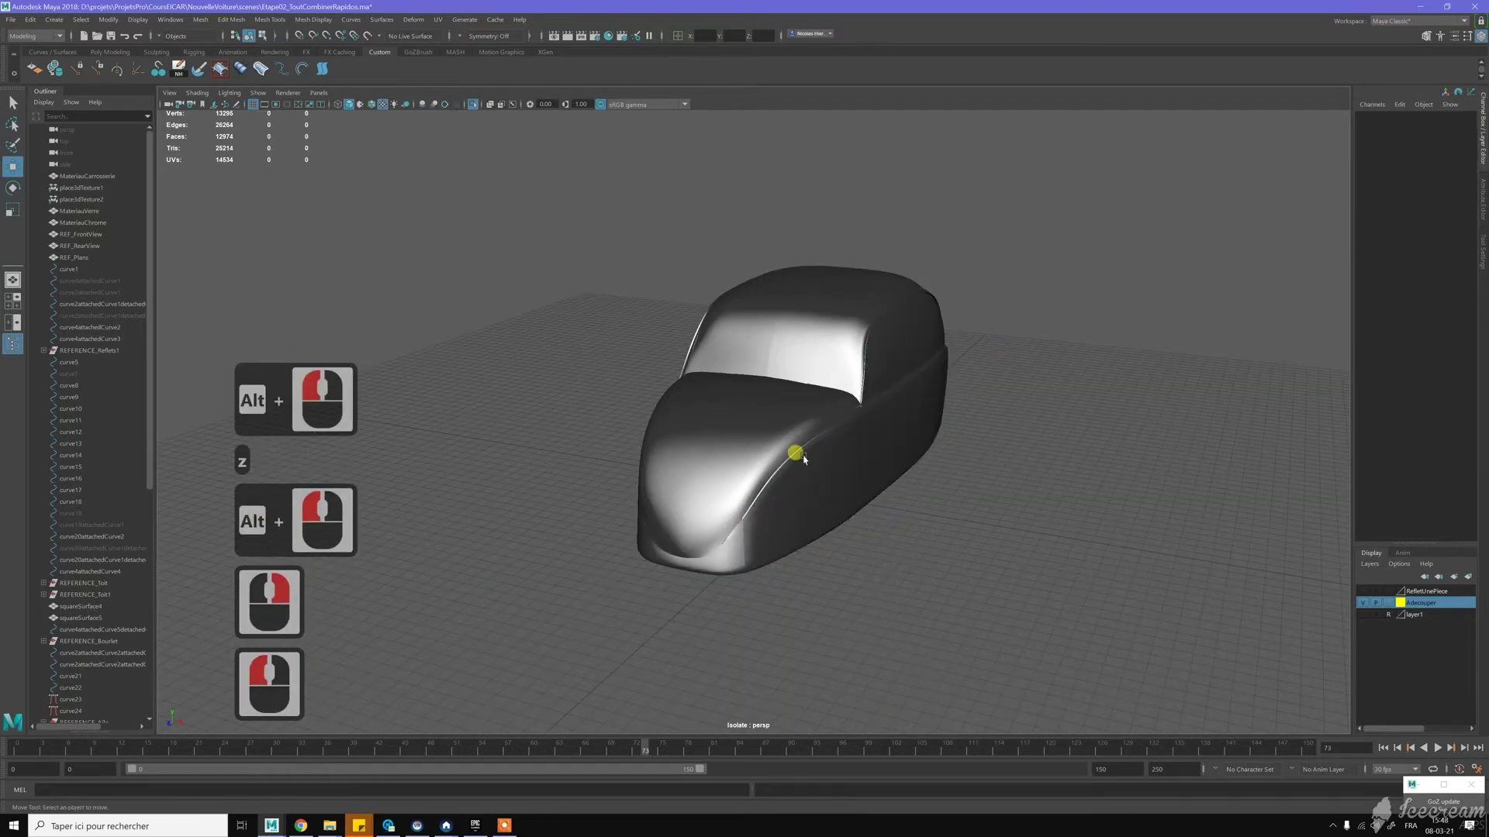
{"action": "left_click_drag", "start_coordinate": [548, 183], "coordinate": [1005, 603]}
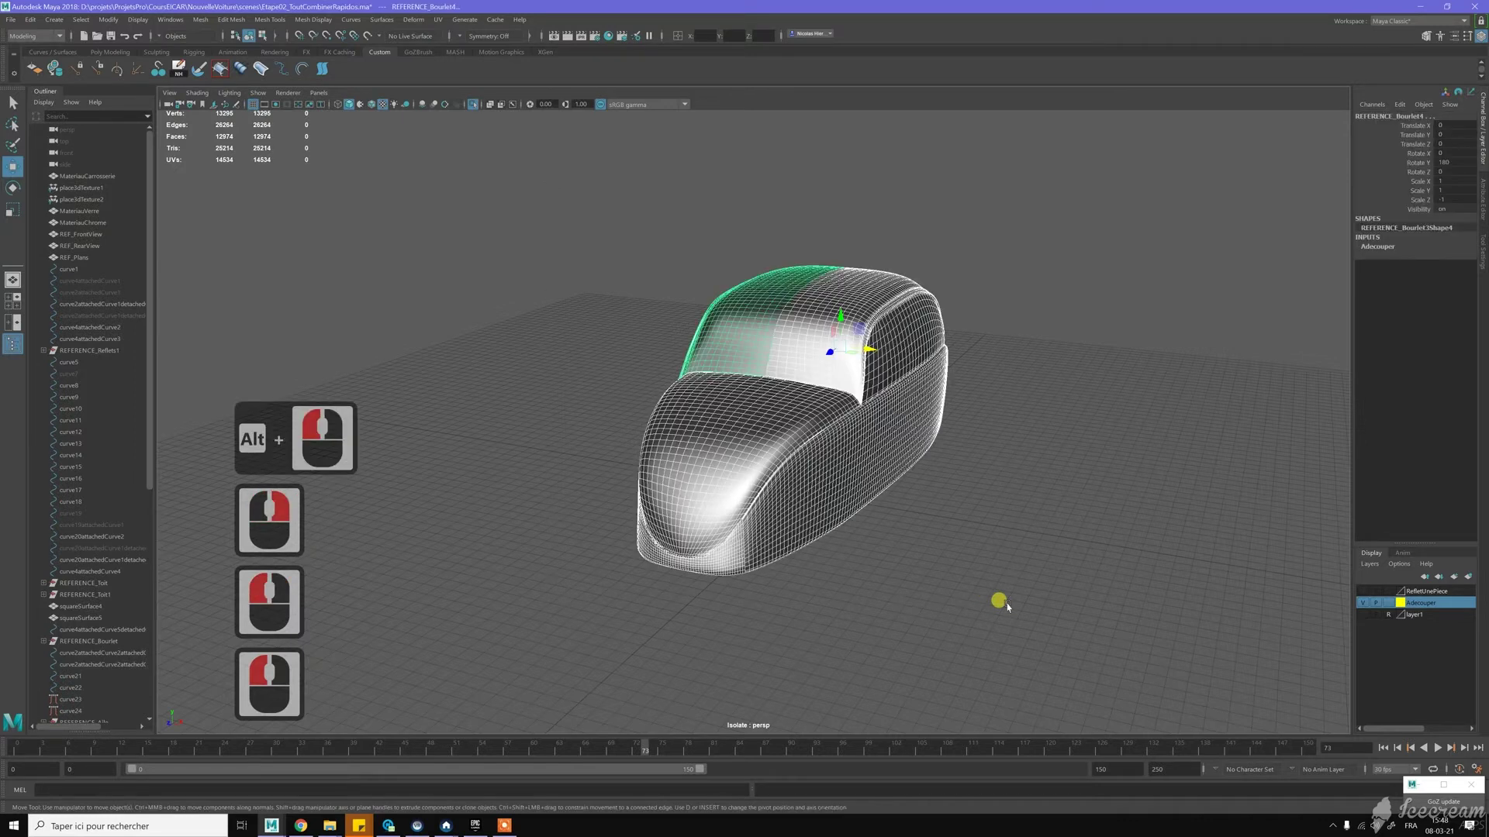
{"action": "key", "text": "alt+f"}
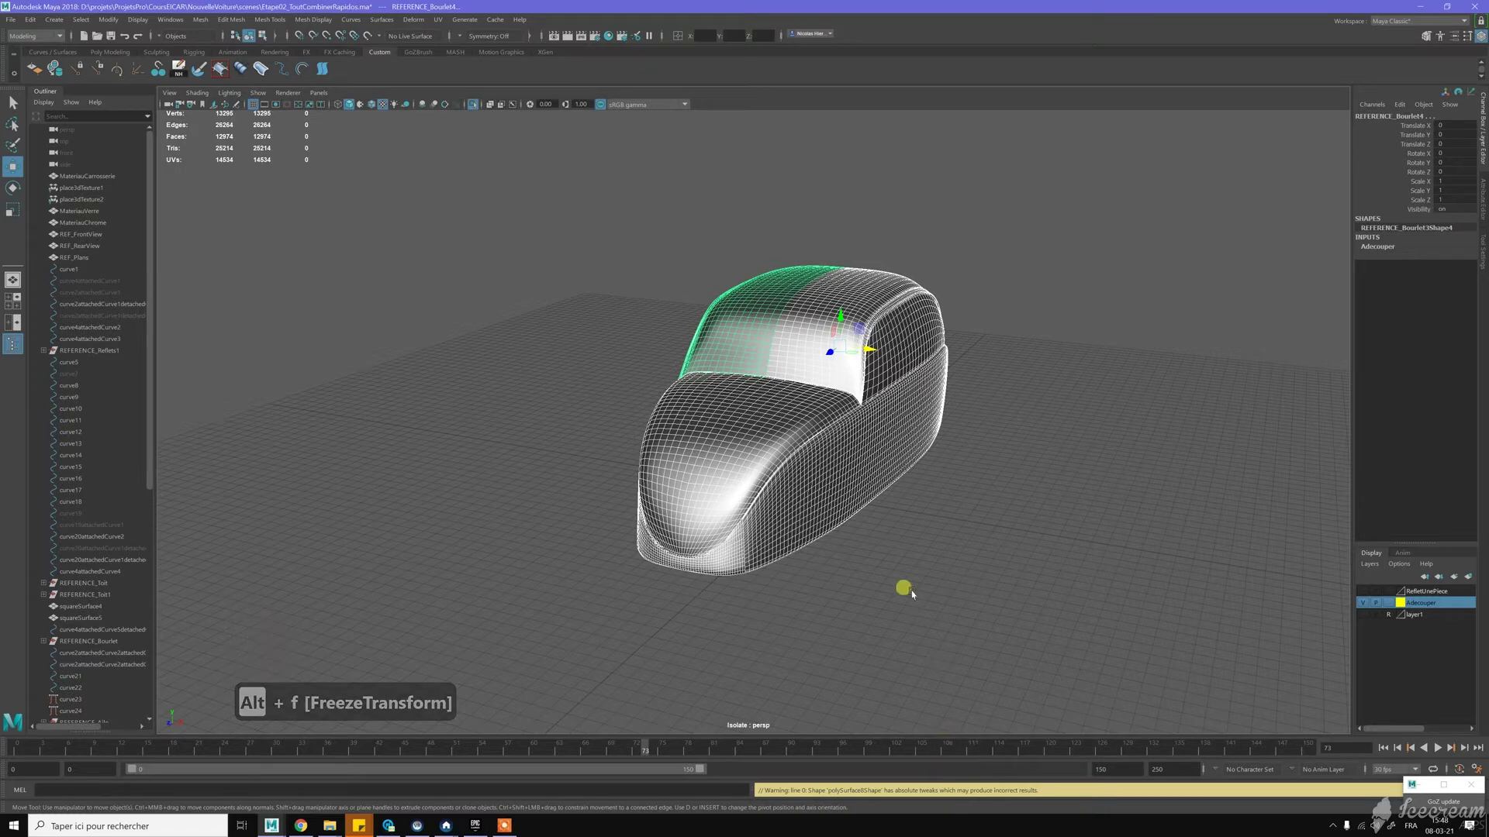
Step: Check the transform values of the mirrored side panel, roof half, hood, and front and rear end pieces one by one
{"action": "left_click", "coordinate": [871, 515]}
{"action": "left_click_drag", "start_coordinate": [897, 525], "coordinate": [812, 497], "text": "alt"}
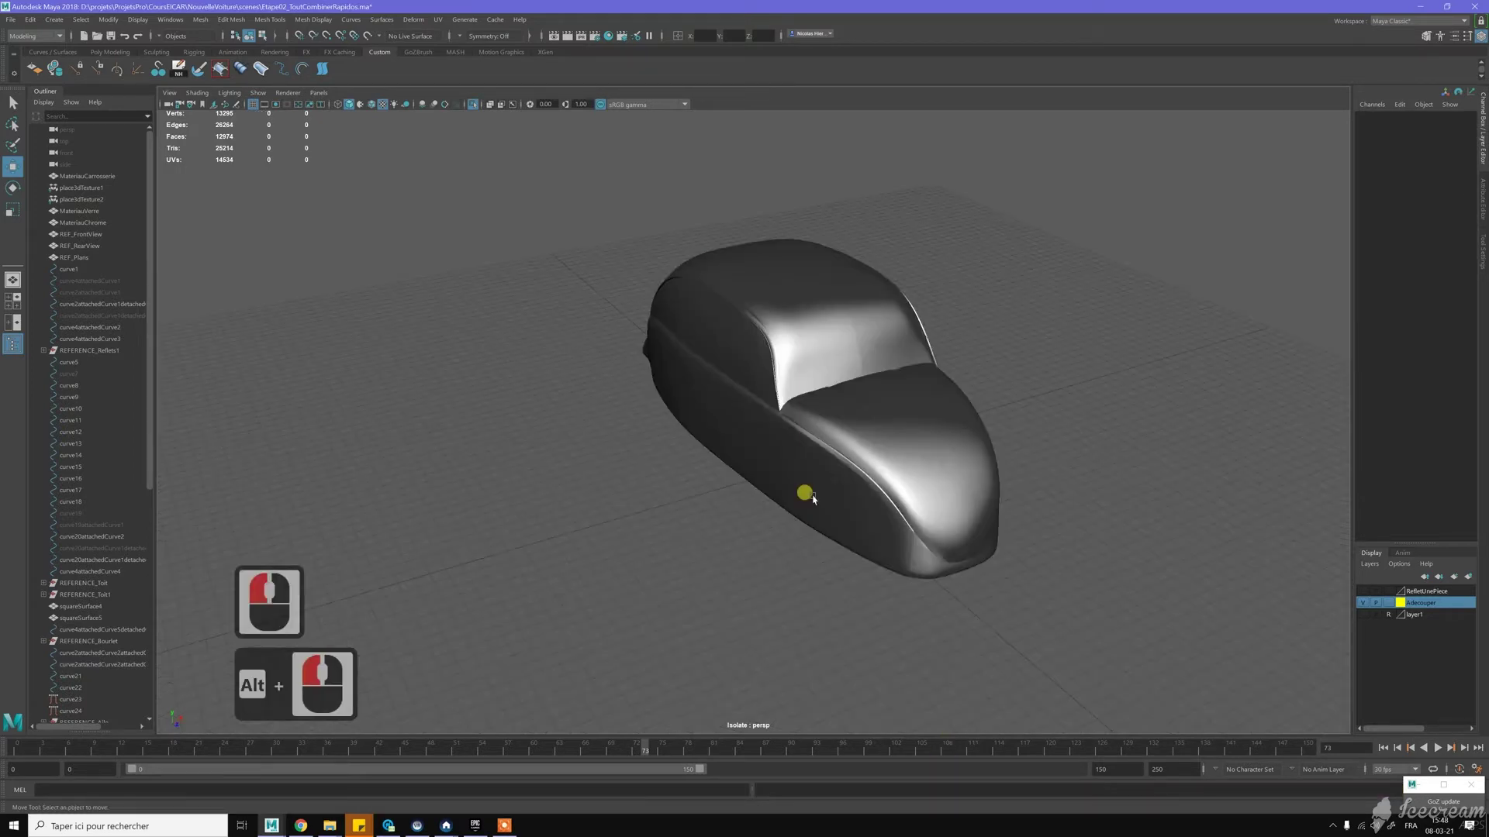
{"action": "left_click", "coordinate": [813, 497]}
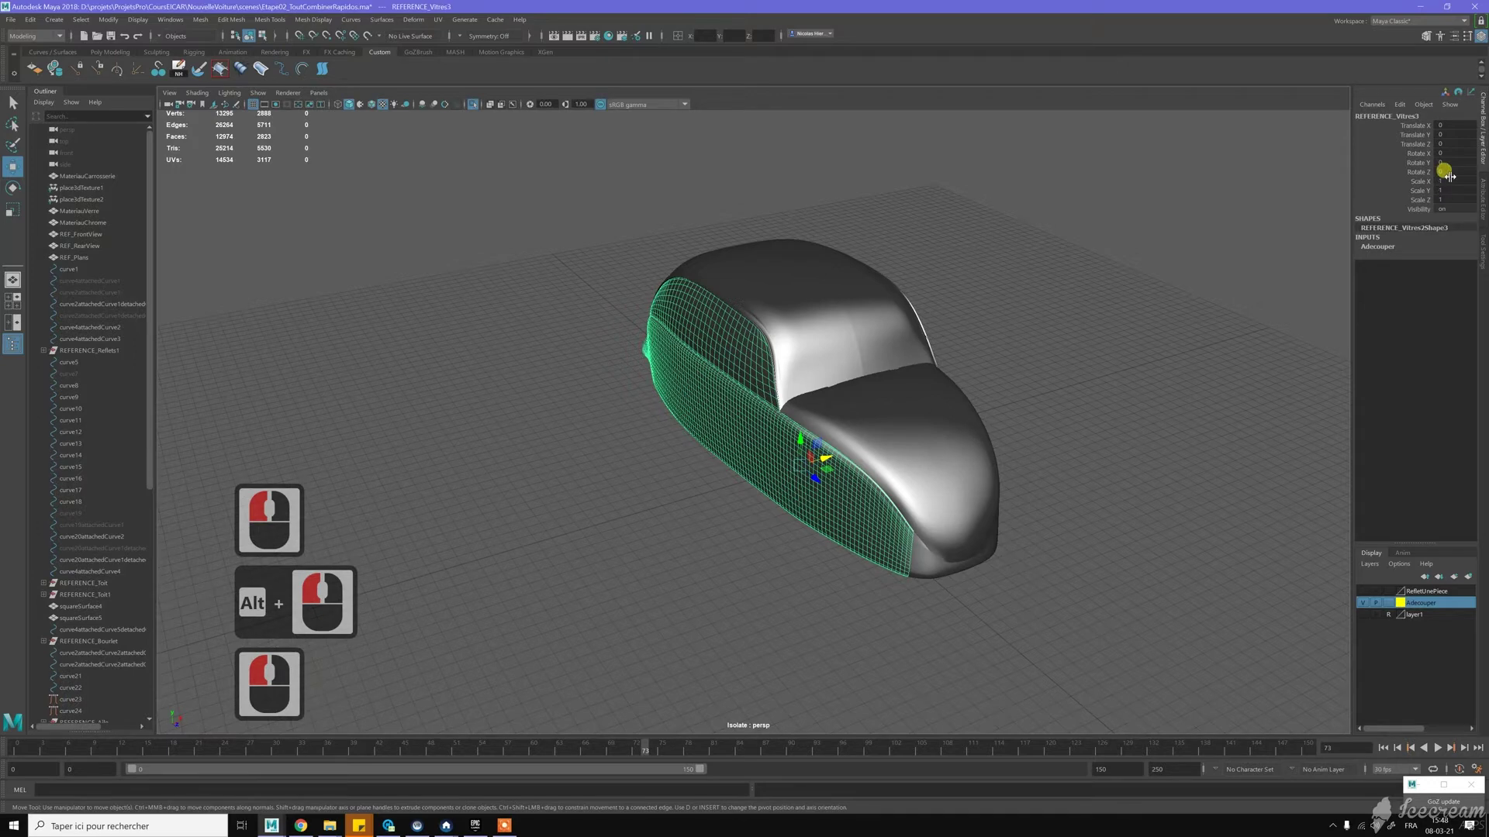
{"action": "left_click", "coordinate": [828, 341]}
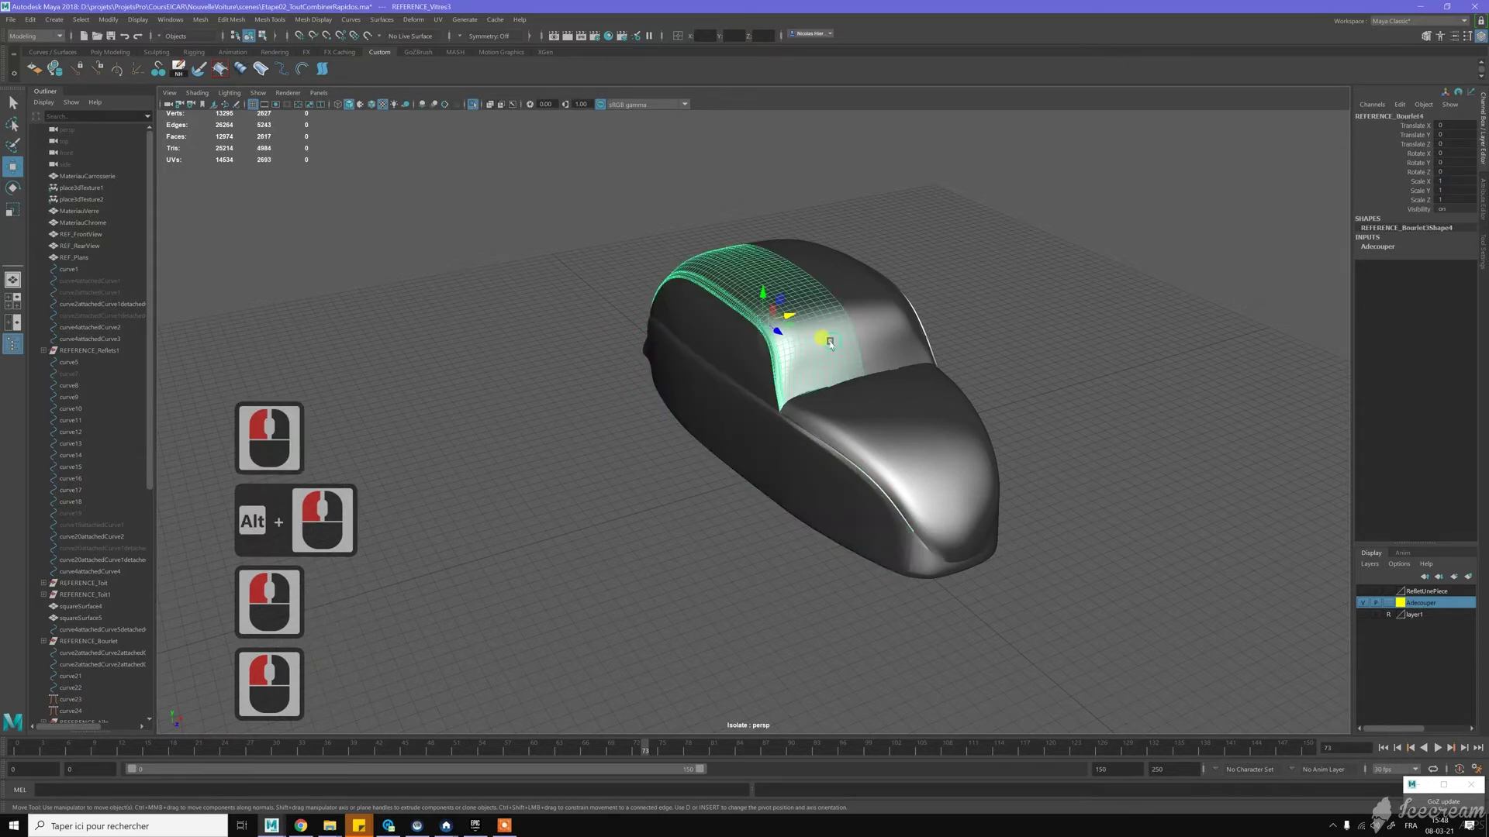
{"action": "left_click", "coordinate": [910, 570]}
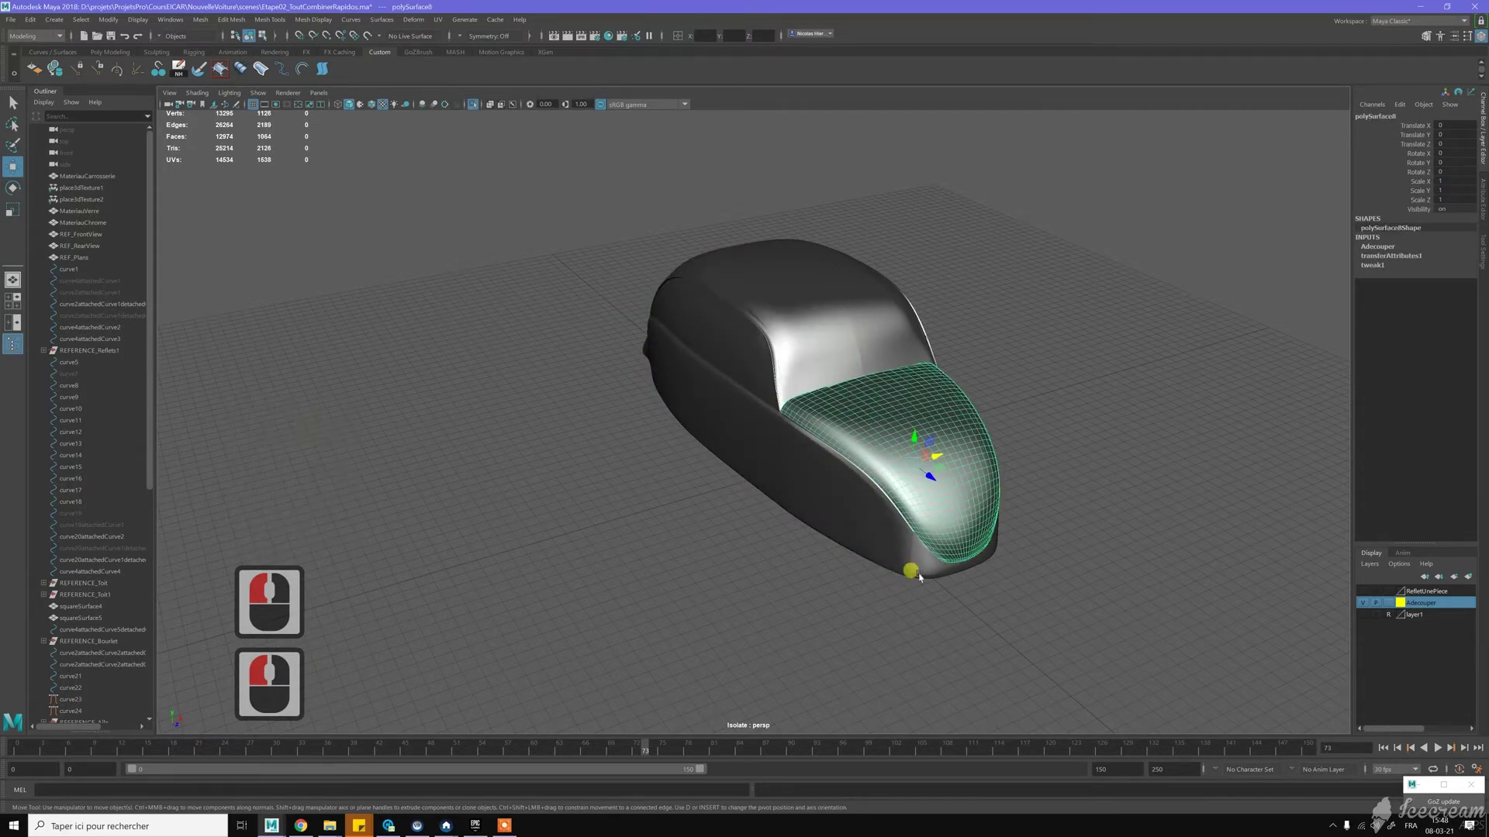
{"action": "left_click", "coordinate": [918, 574]}
{"action": "left_click_drag", "start_coordinate": [704, 549], "coordinate": [614, 489], "text": "alt"}
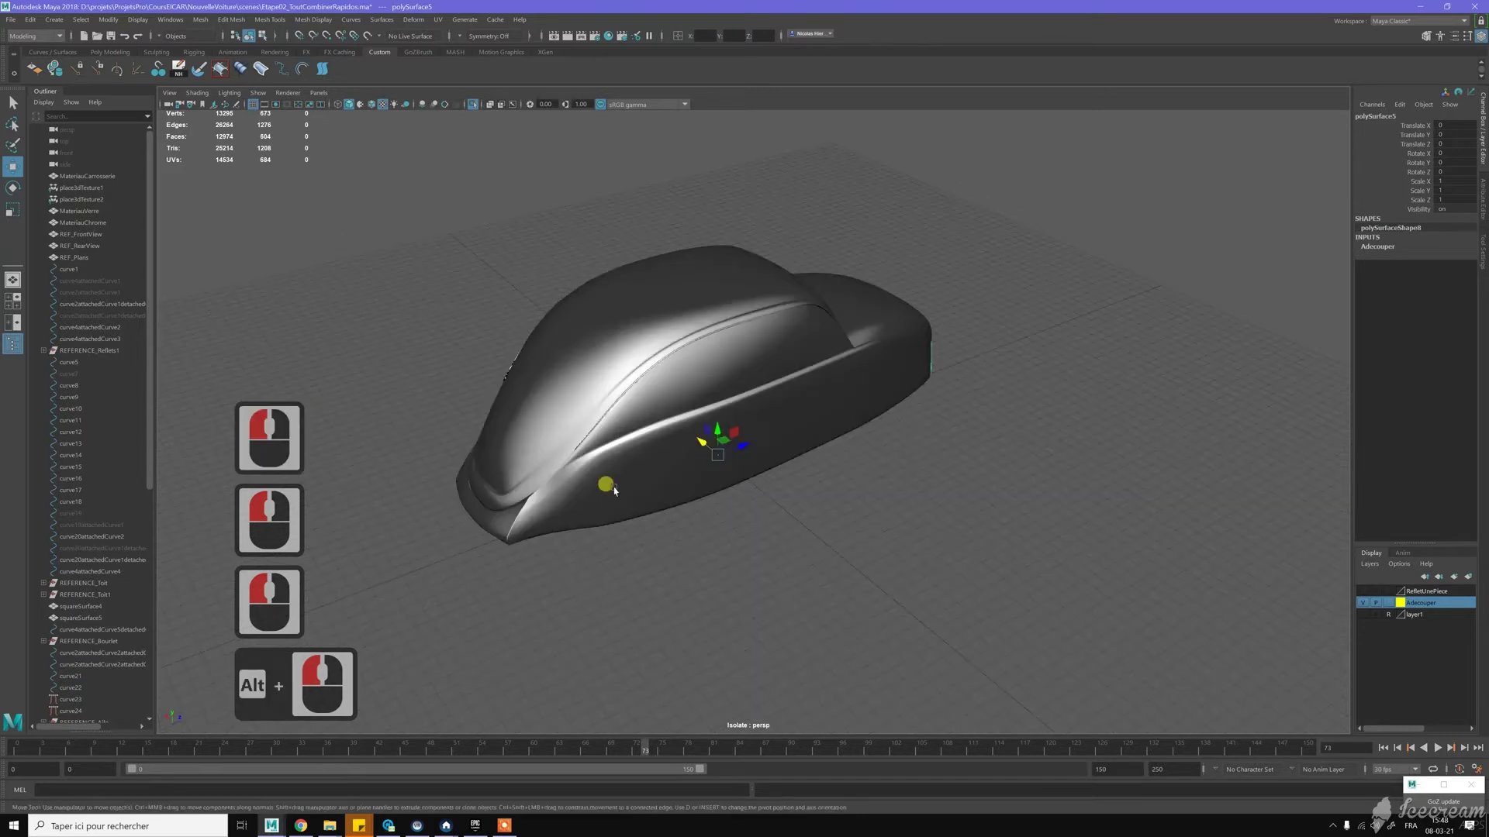
{"action": "left_click", "coordinate": [535, 487]}
{"action": "left_click", "coordinate": [475, 512]}
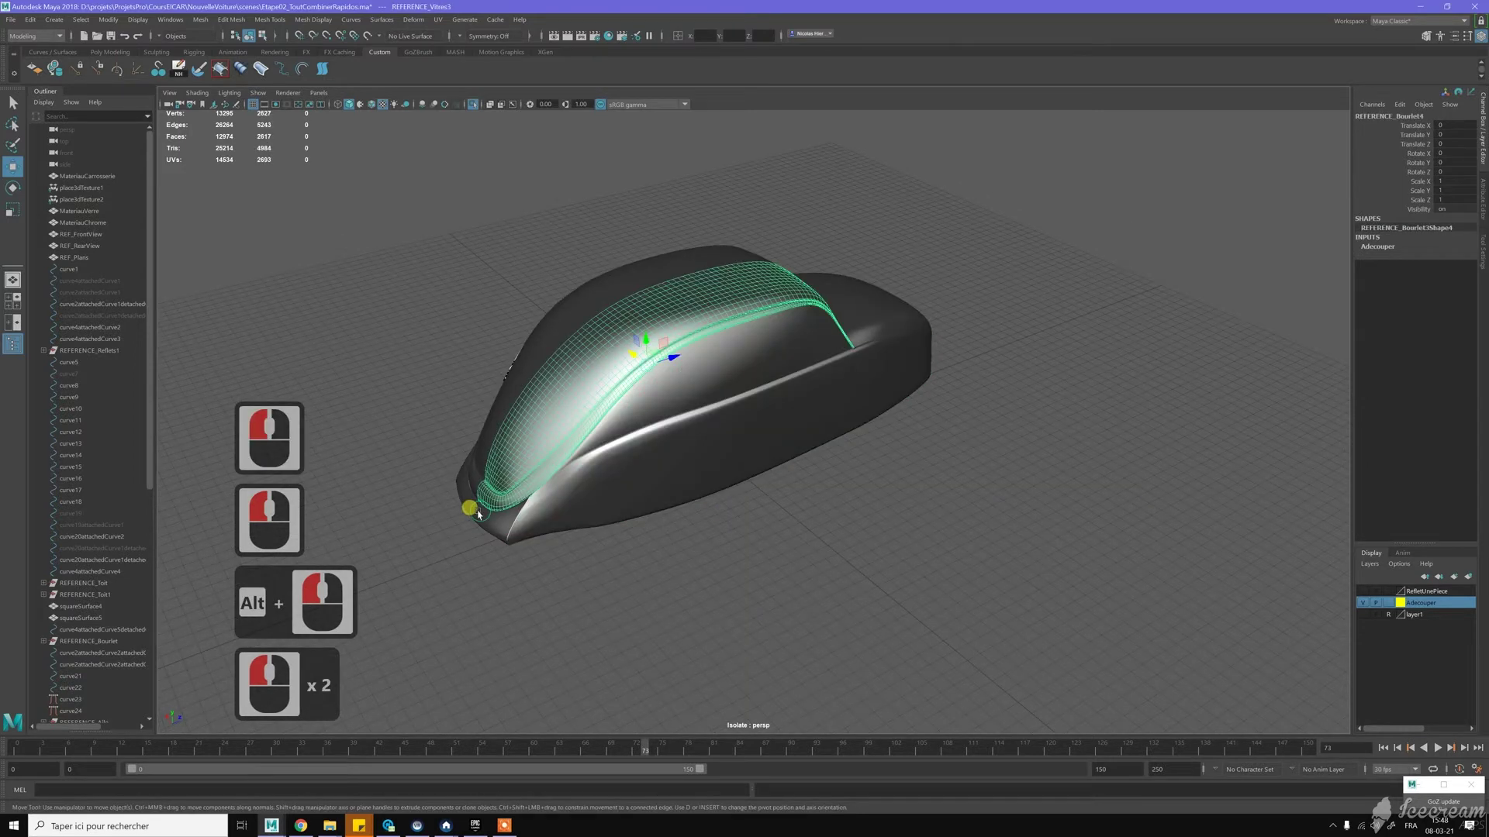
{"action": "left_click", "coordinate": [478, 514]}
{"action": "left_click", "coordinate": [797, 549]}
{"action": "scroll", "coordinate": [1042, 476], "scroll_direction": "down", "scroll_amount": 3}
{"action": "scroll", "coordinate": [1041, 476], "scroll_direction": "down", "scroll_amount": 2}
{"action": "left_click_drag", "start_coordinate": [1041, 476], "coordinate": [864, 465], "text": "alt"}
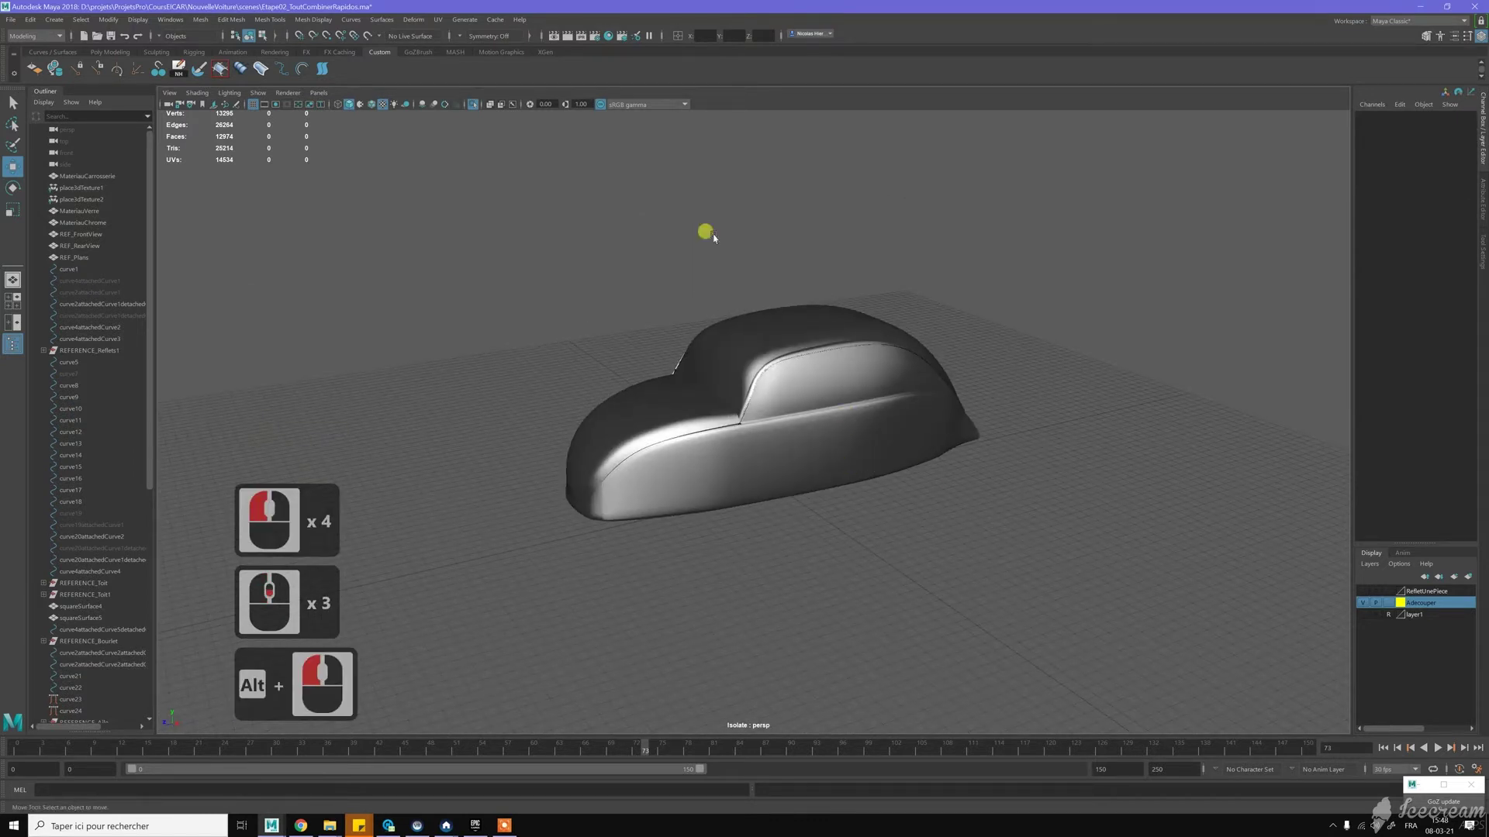
Step: Select all the car body parts and start exporting the selection
{"action": "left_click_drag", "start_coordinate": [467, 205], "coordinate": [1088, 594]}
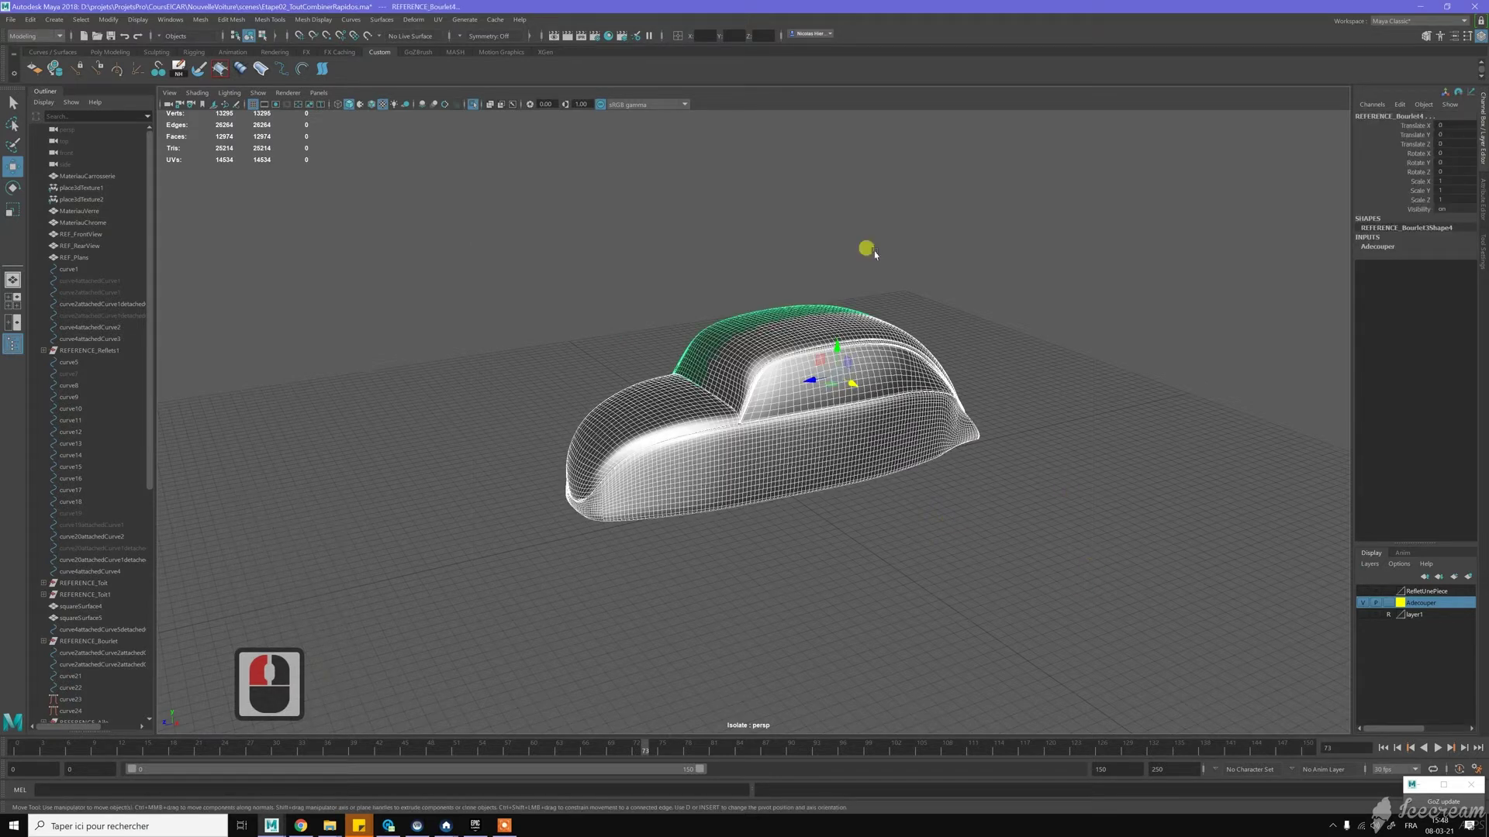
{"action": "left_click", "coordinate": [11, 19]}
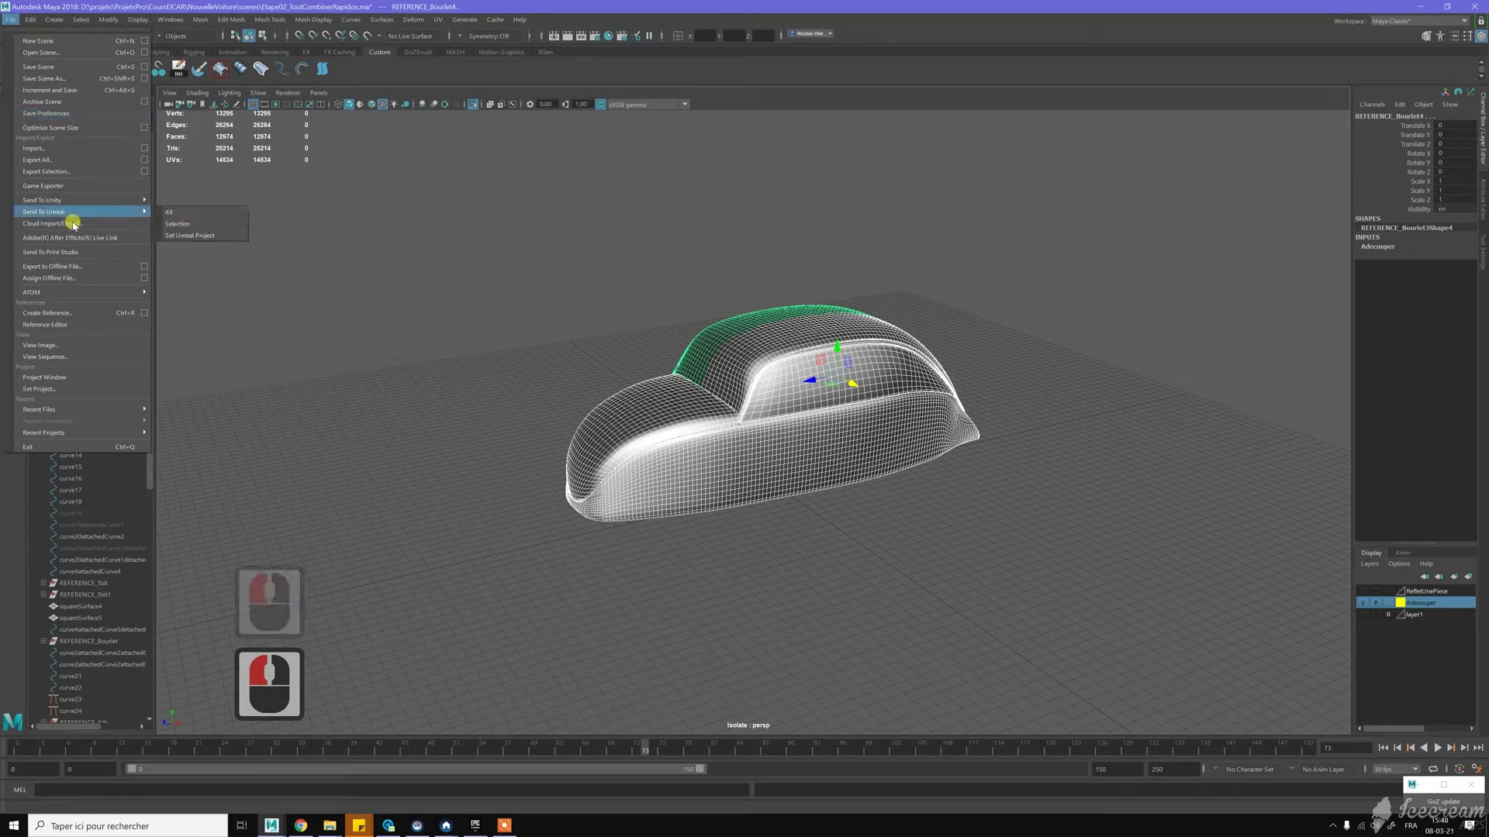
{"action": "left_click", "coordinate": [60, 177]}
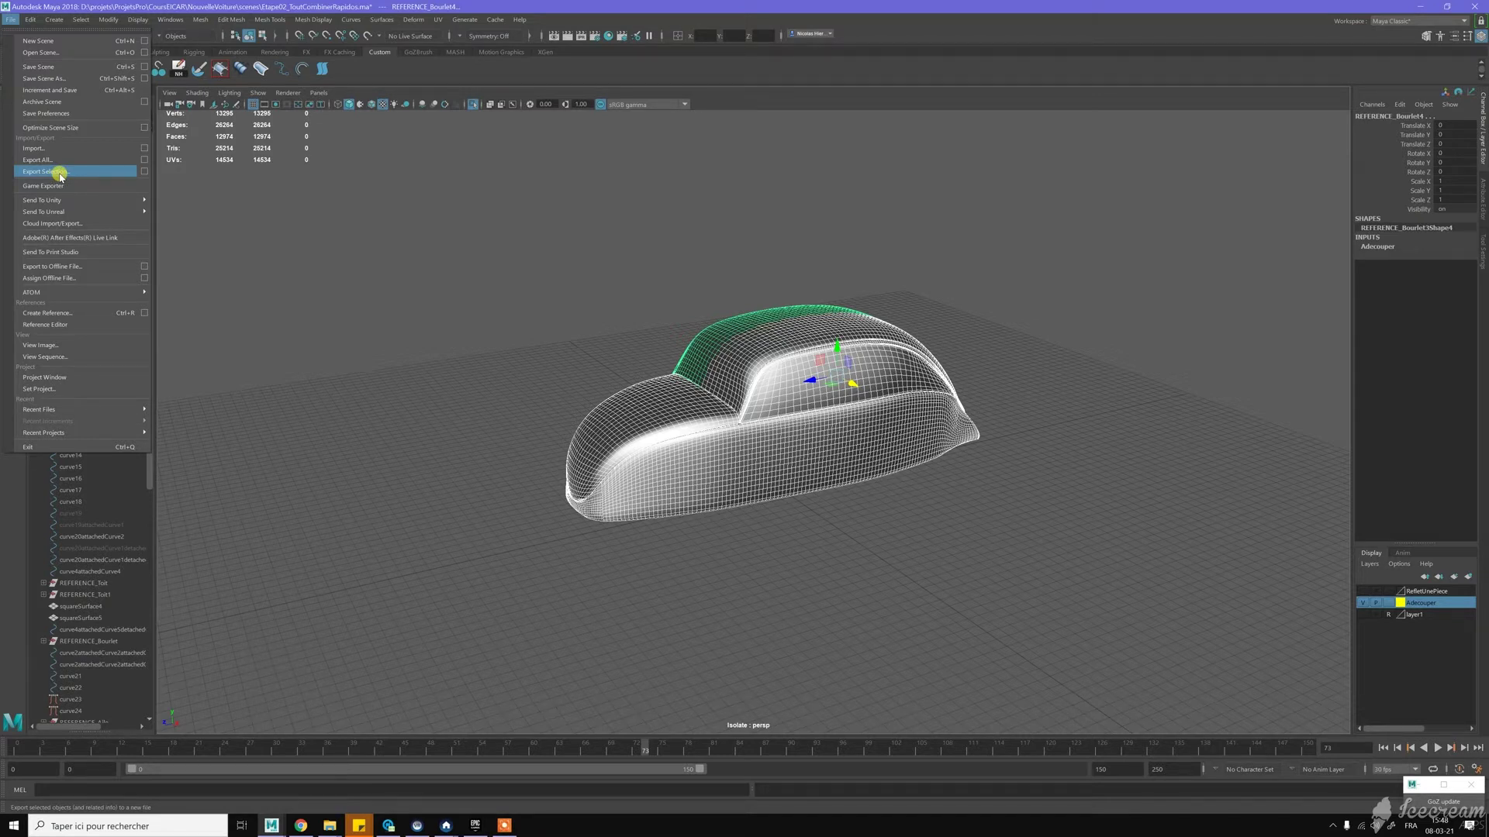
{"action": "left_click", "coordinate": [60, 177]}
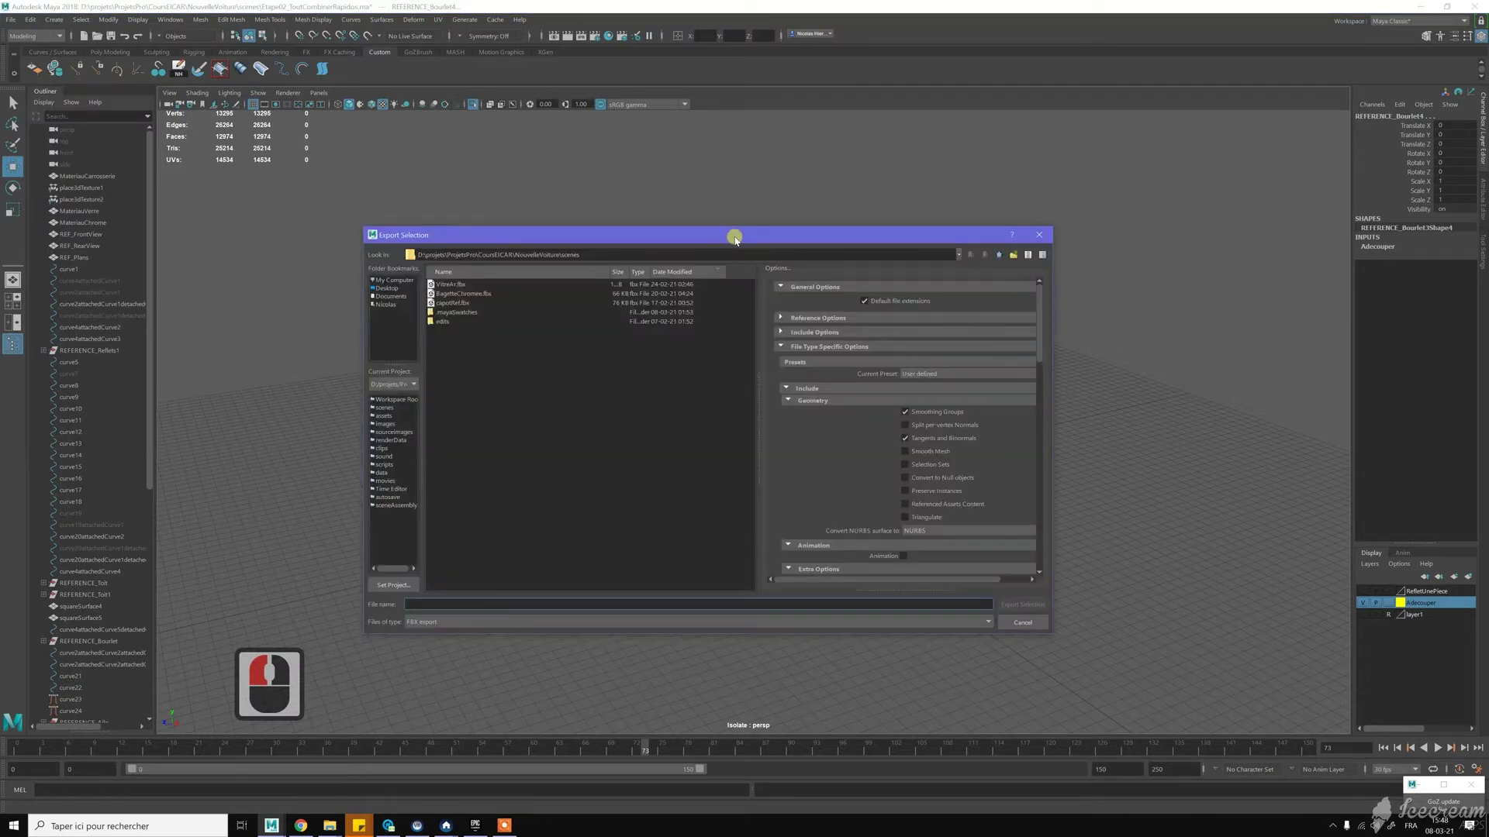
Step: Set the export destination to the NouvelleVoiture project's Export folder and name the FBX file CoxiRefletsTest
{"action": "left_click", "coordinate": [952, 248]}
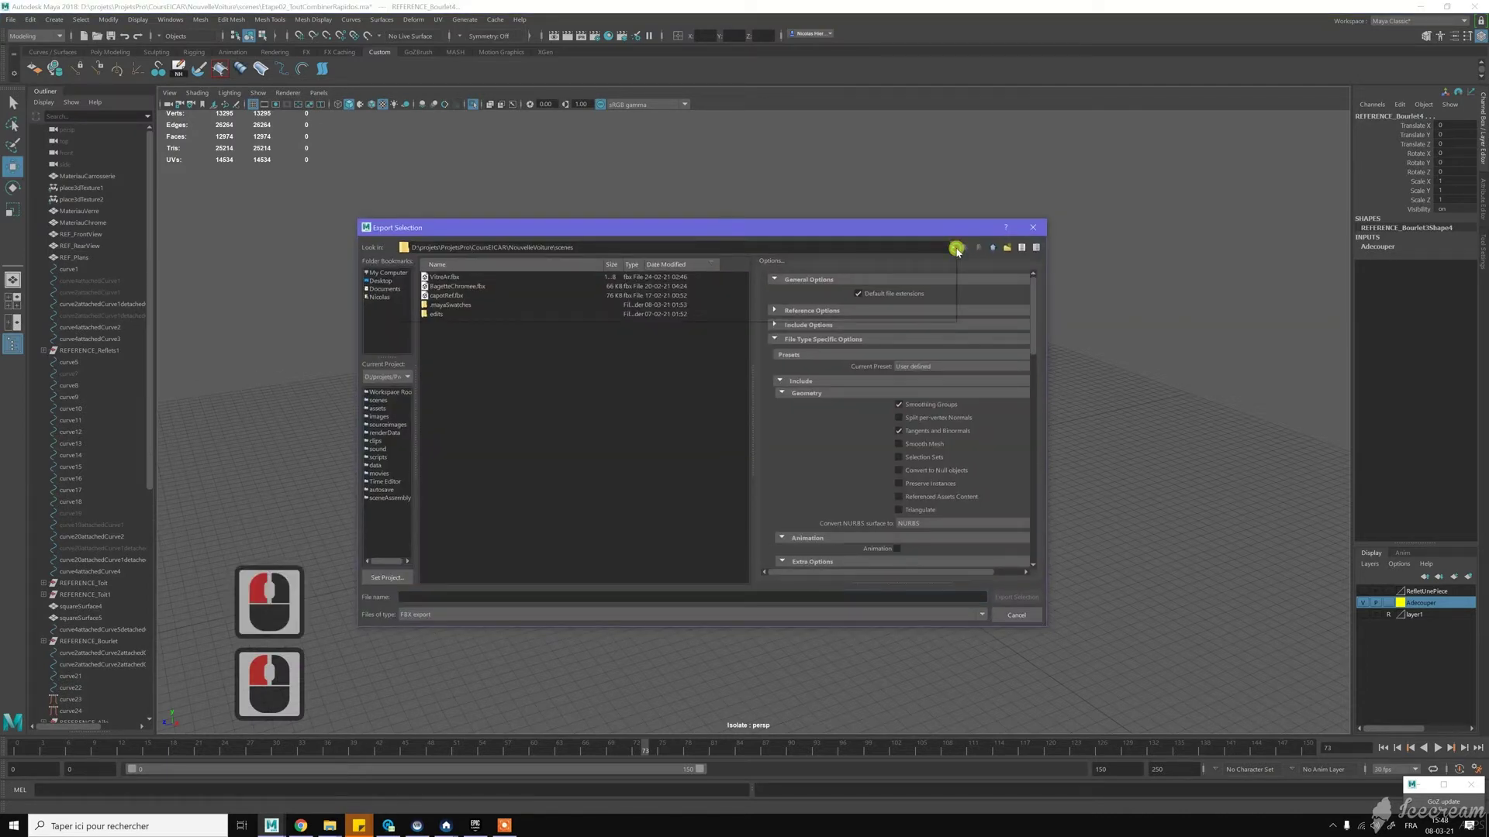
{"action": "left_click", "coordinate": [952, 247]}
{"action": "left_click", "coordinate": [532, 270]}
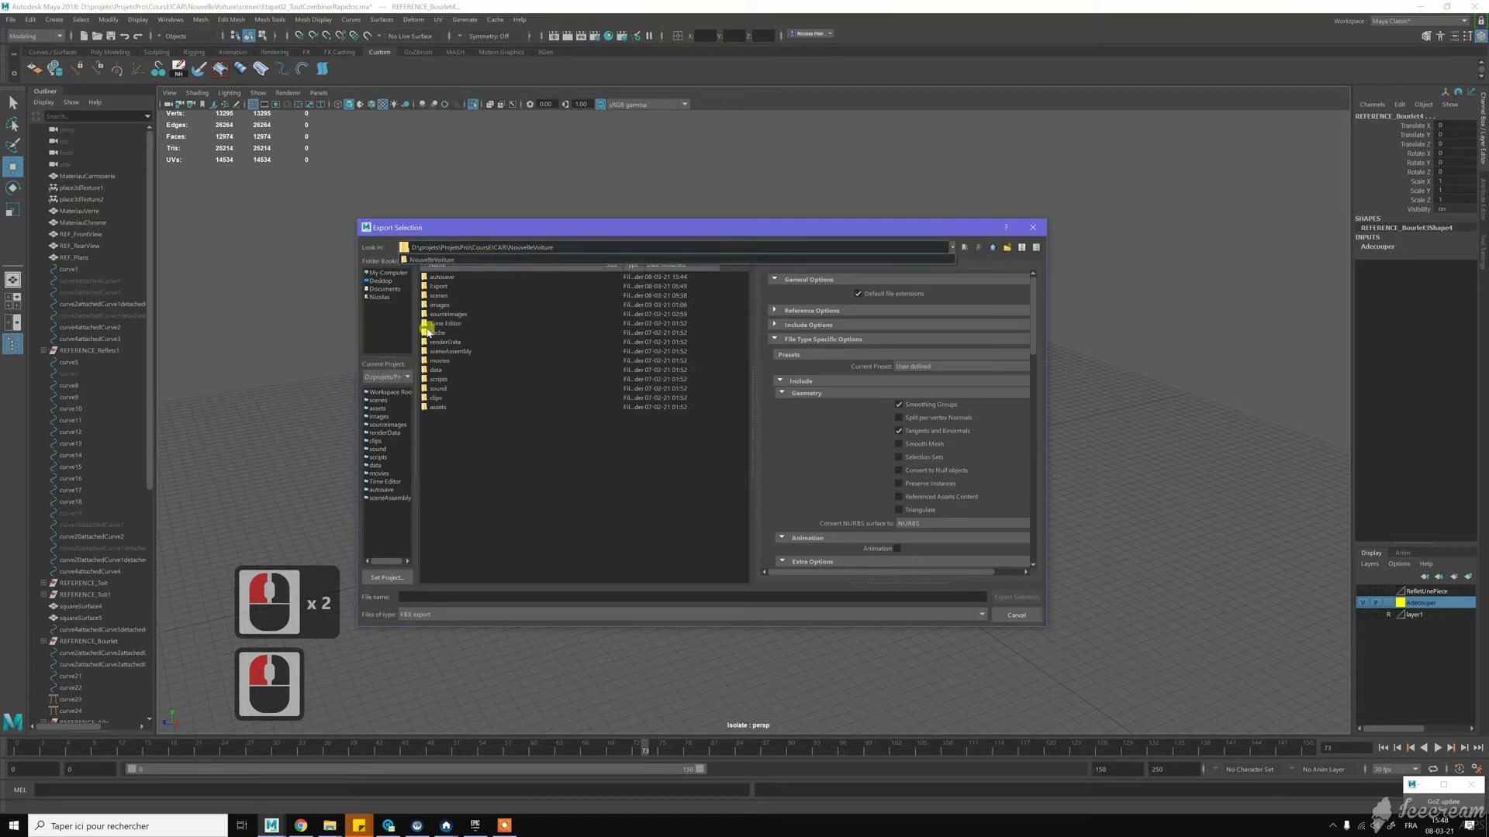
{"action": "left_click", "coordinate": [444, 279]}
{"action": "left_click", "coordinate": [468, 596]}
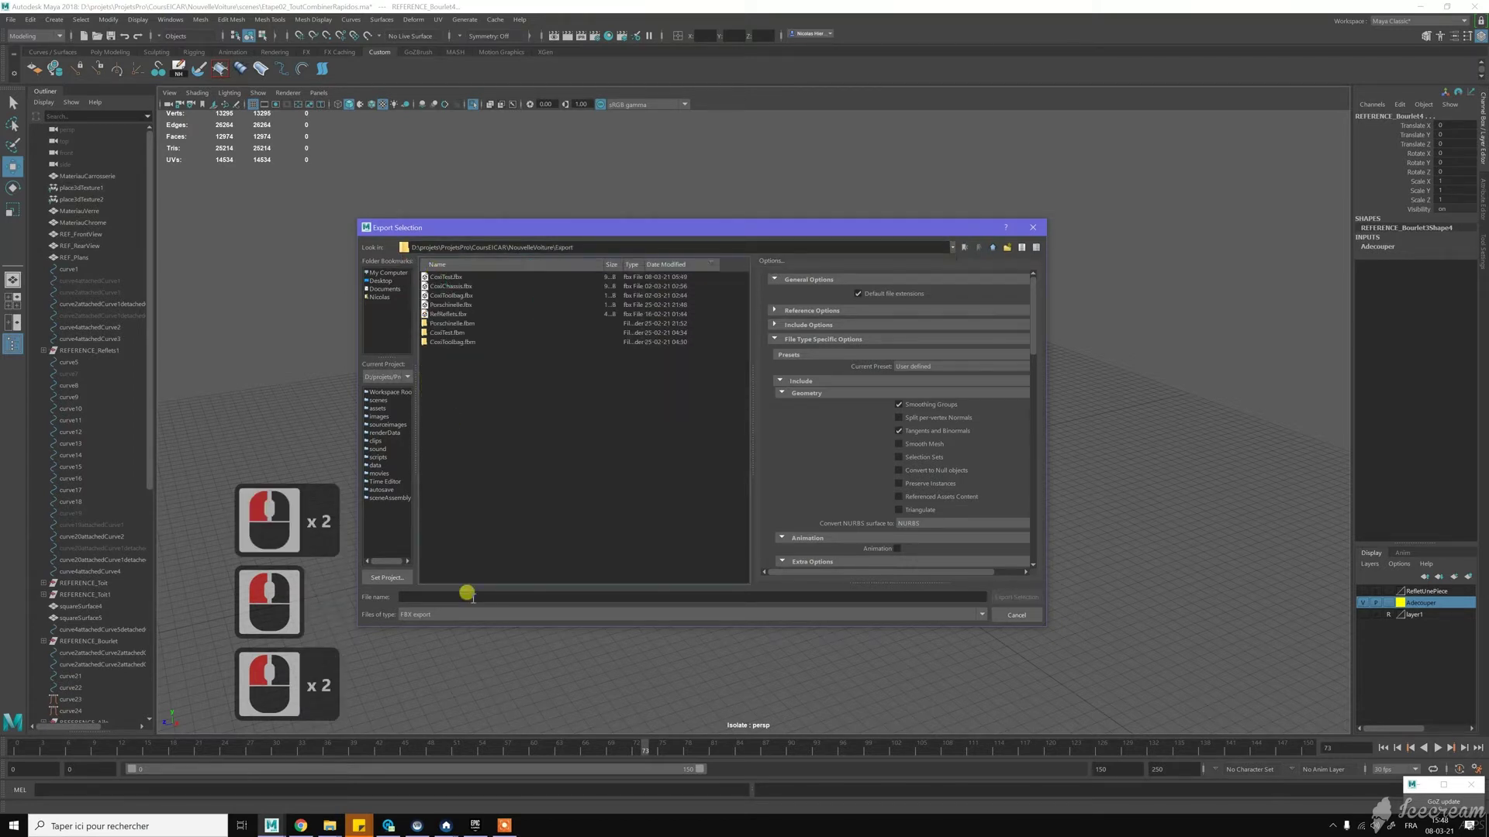
{"action": "type", "text": "Co"}
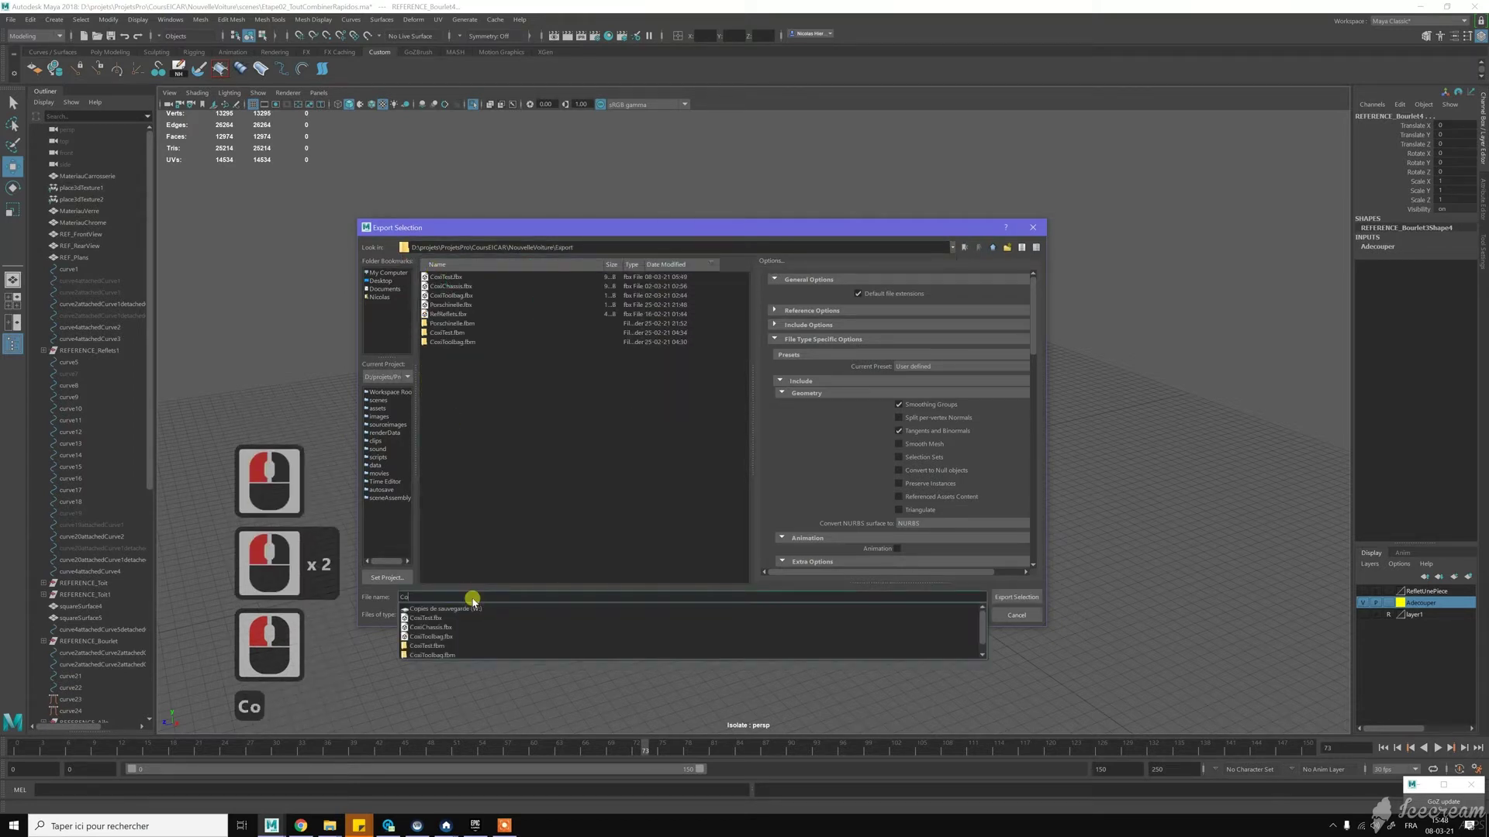
{"action": "type", "text": "xiReflets"}
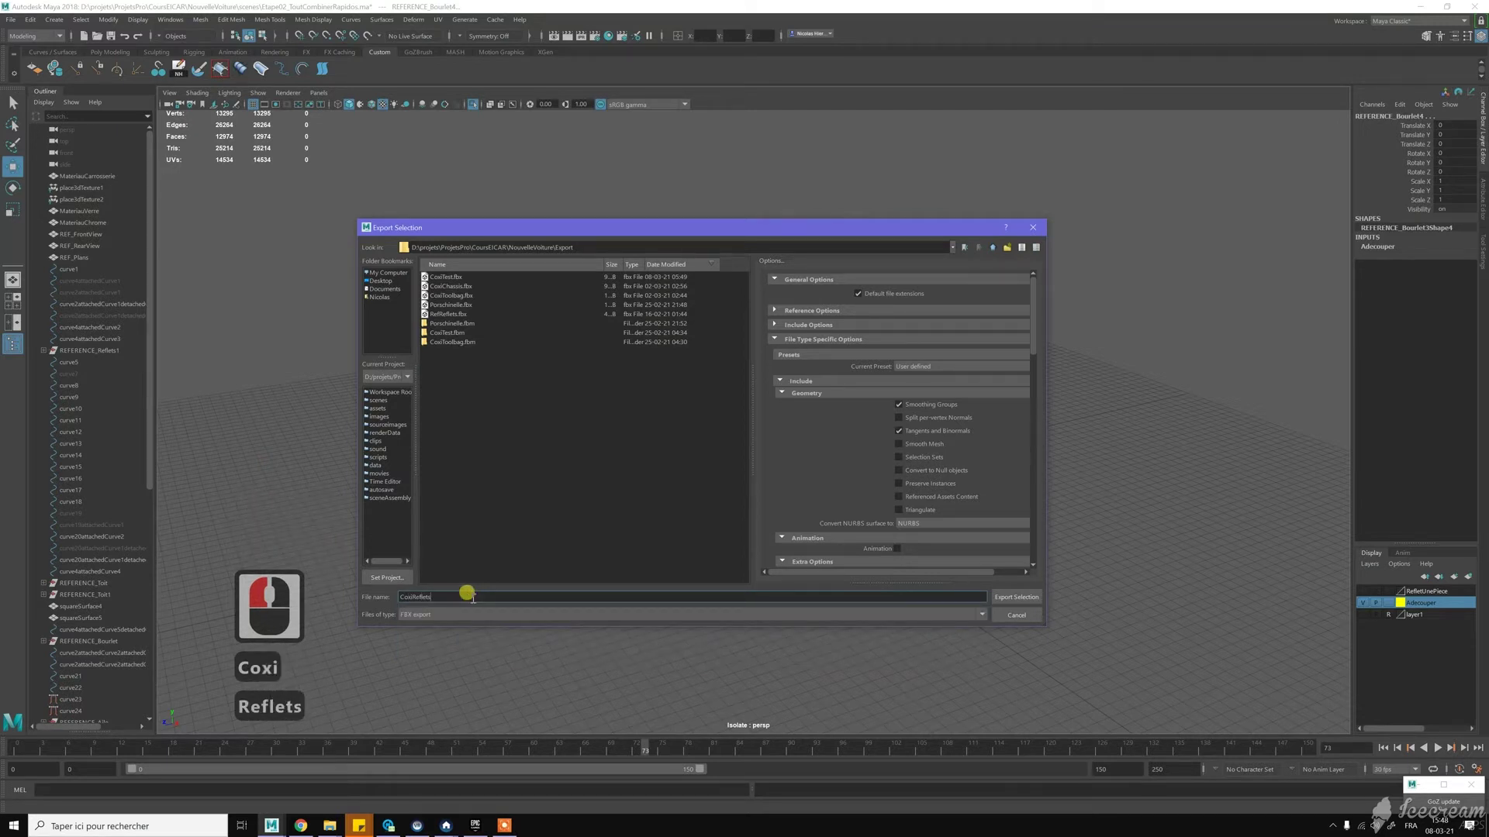
{"action": "type", "text": "Tests"}
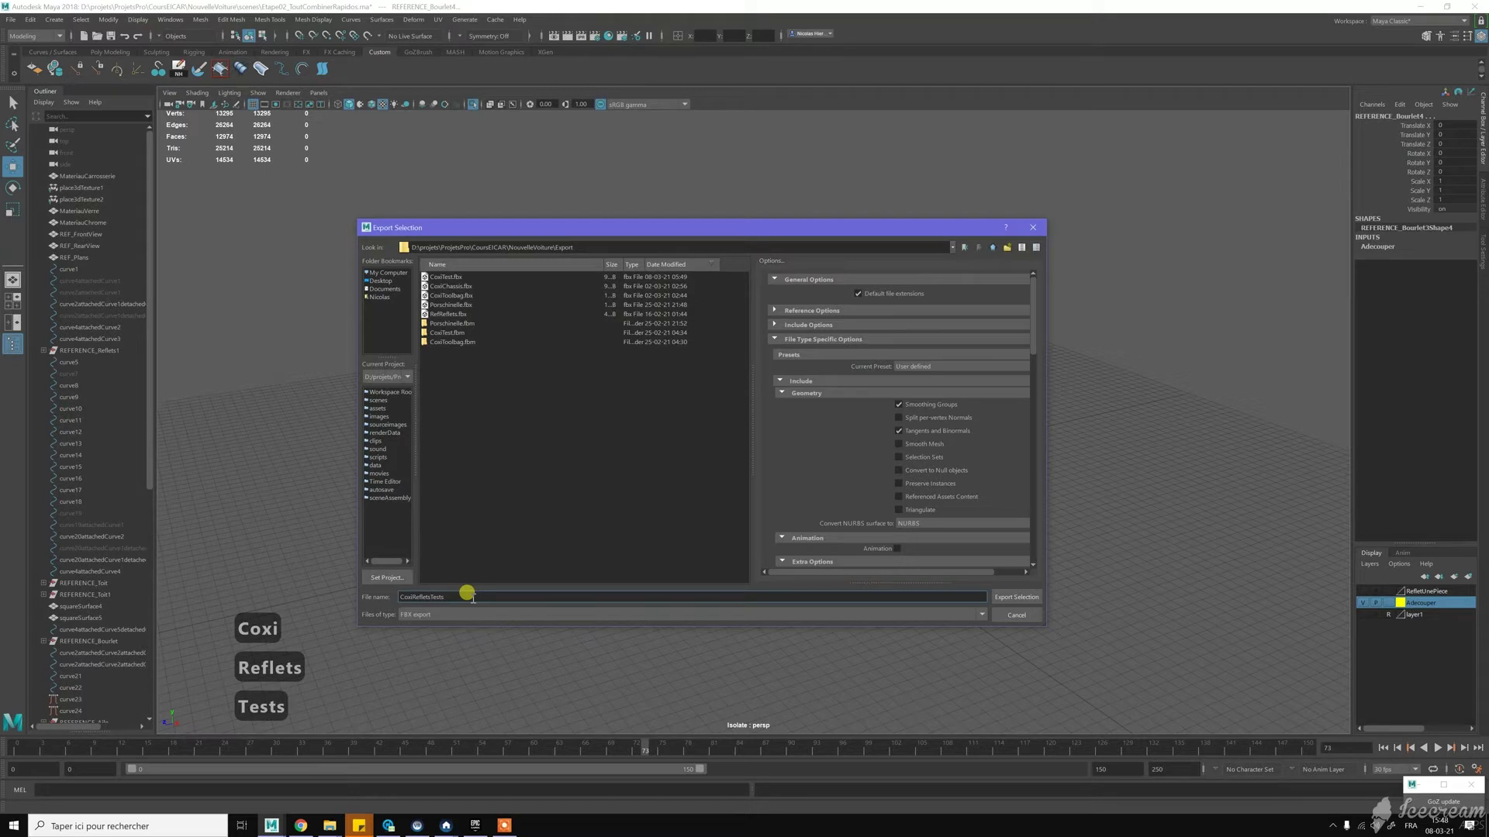
{"action": "key", "text": "BackSpace"}
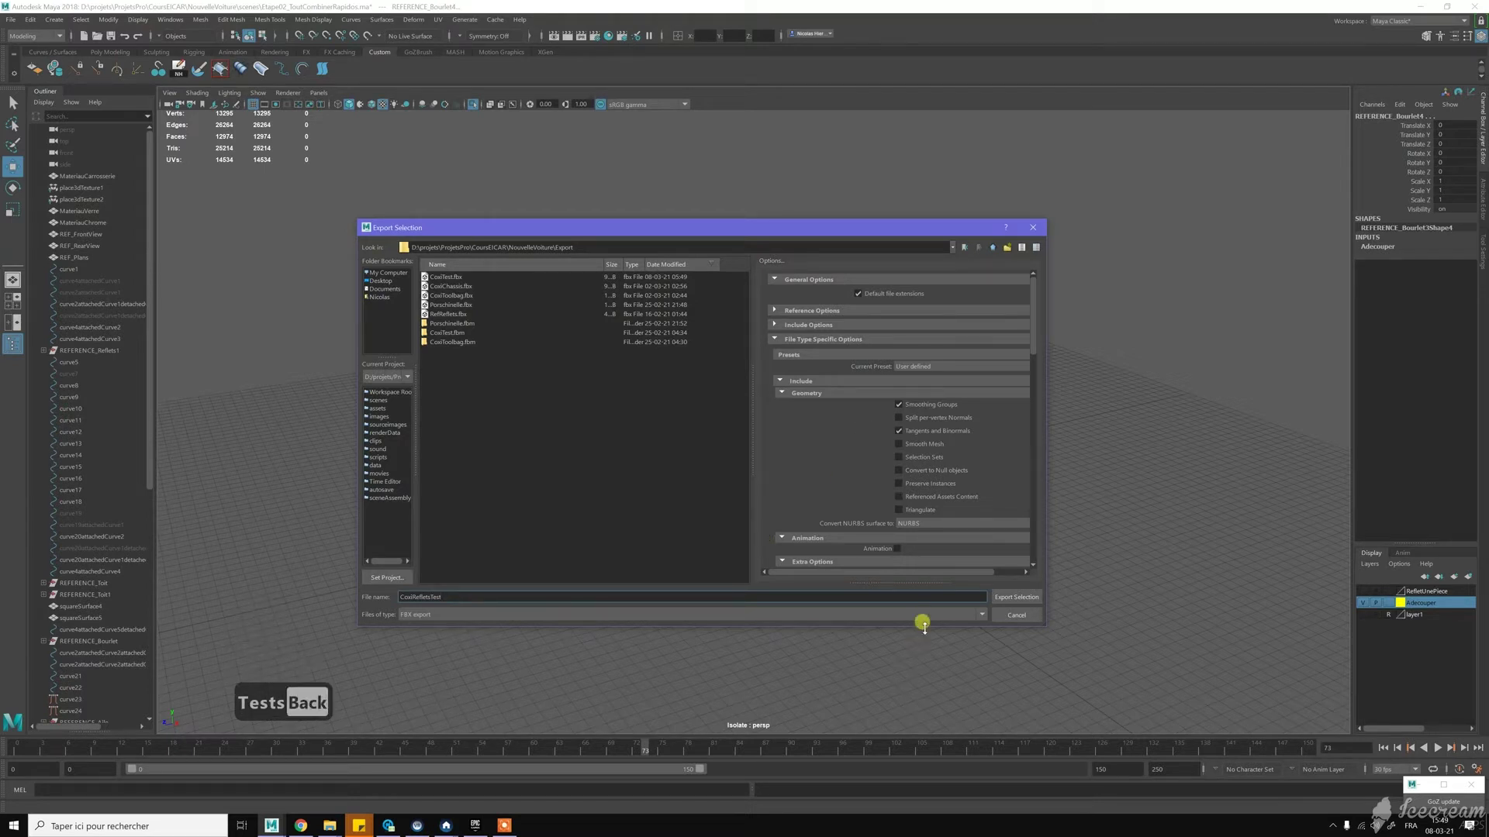
Step: Review the geometry, animation, camera, light and embedded media options for the FBX export and collapse the animation settings
{"action": "left_click_drag", "start_coordinate": [922, 622], "coordinate": [940, 688]}
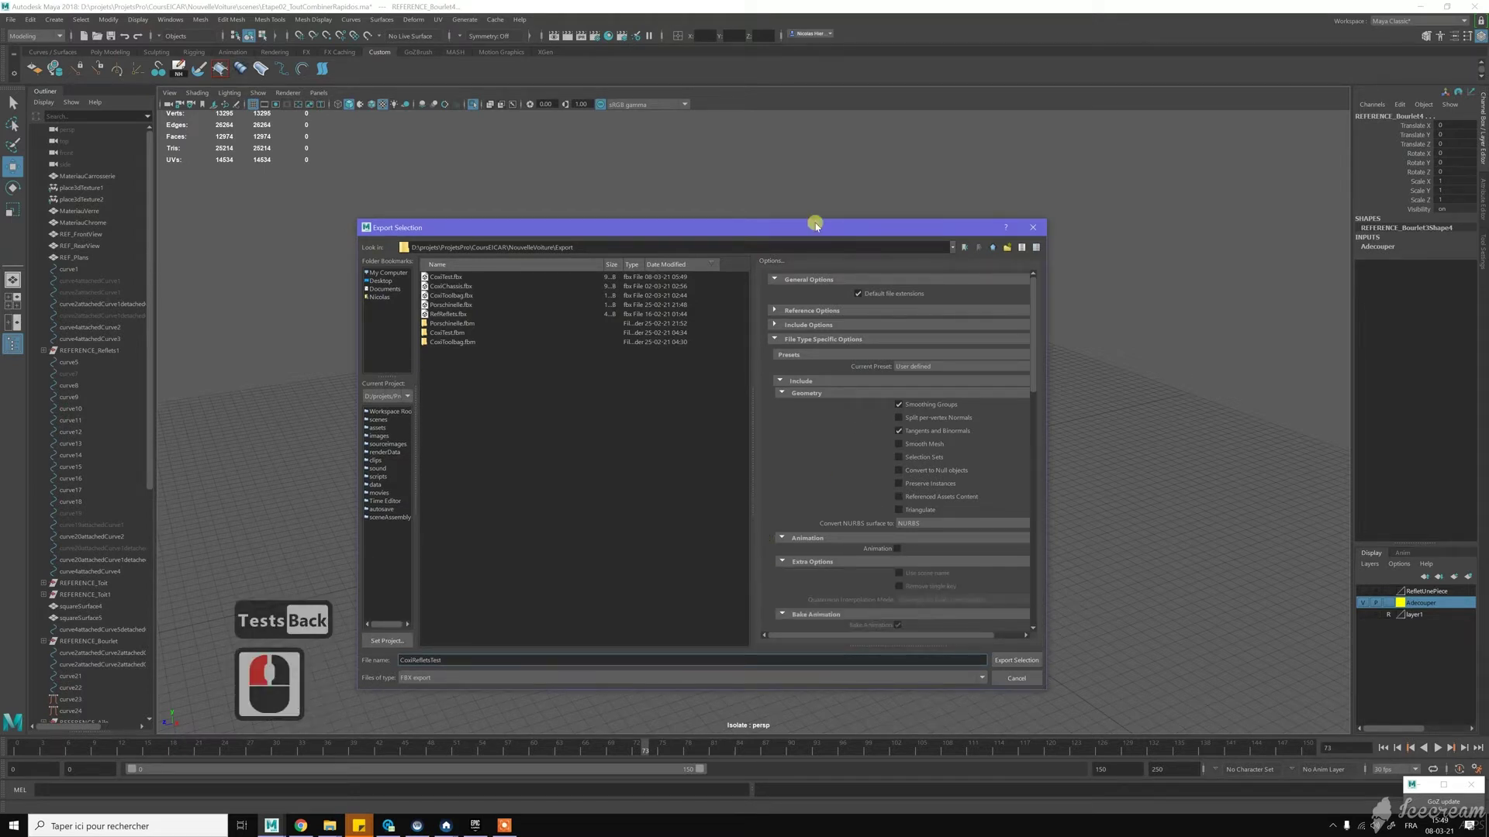
{"action": "left_click_drag", "start_coordinate": [816, 225], "coordinate": [627, 172]}
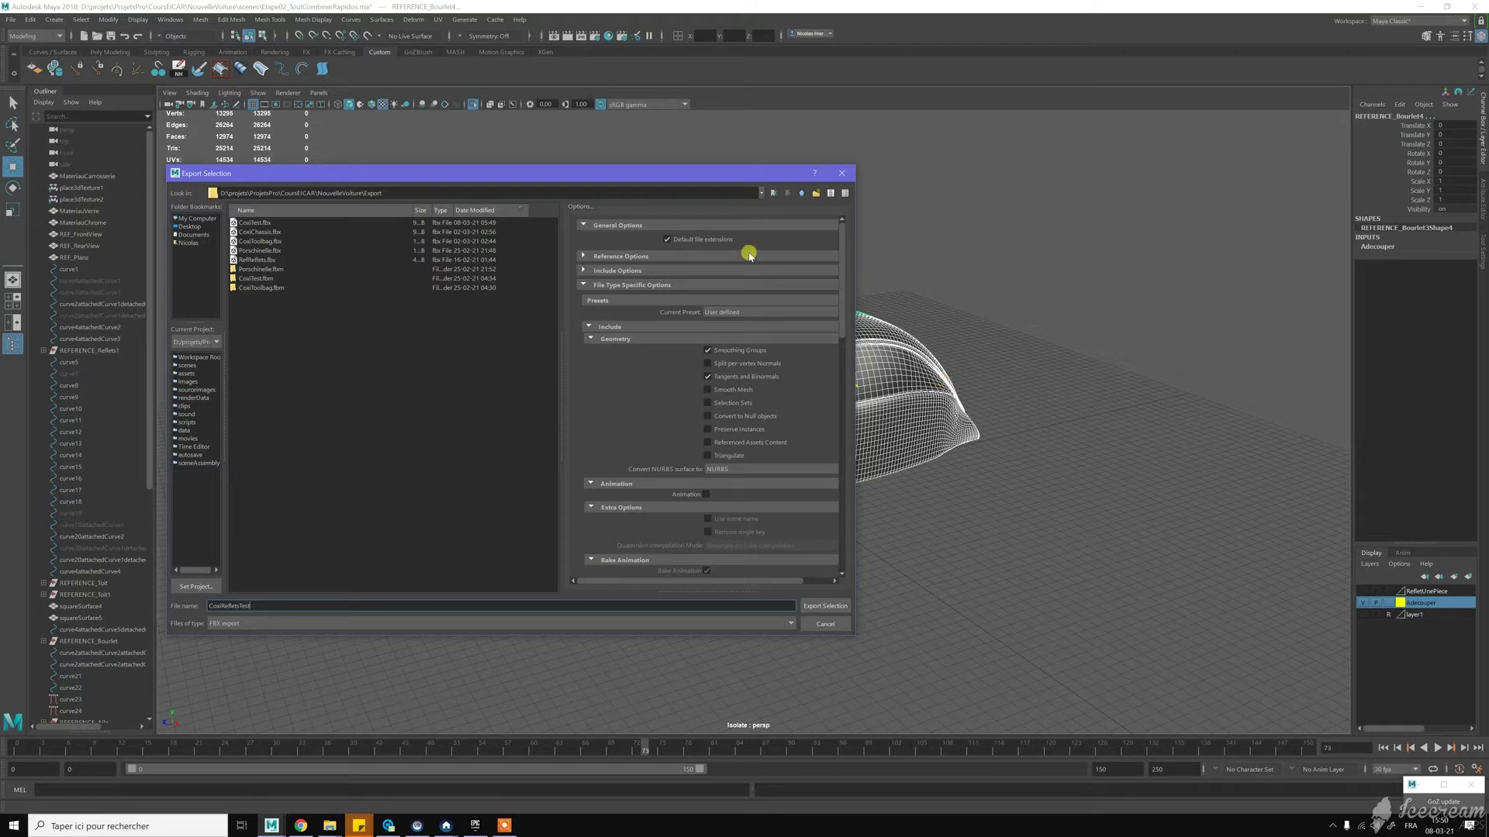
{"action": "left_click_drag", "start_coordinate": [694, 168], "coordinate": [709, 155]}
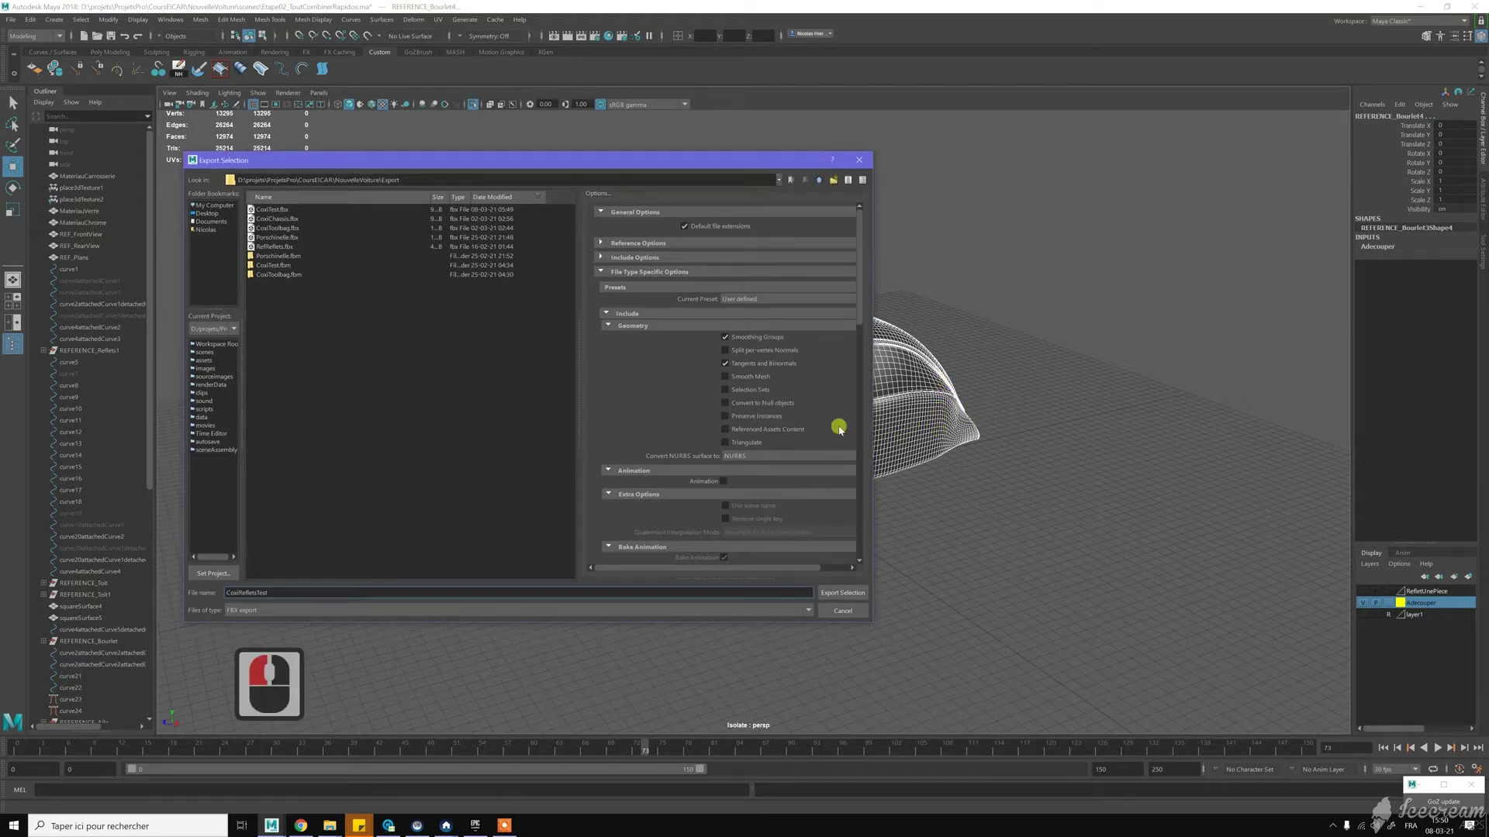
{"action": "scroll", "coordinate": [798, 431], "scroll_direction": "down", "scroll_amount": 4}
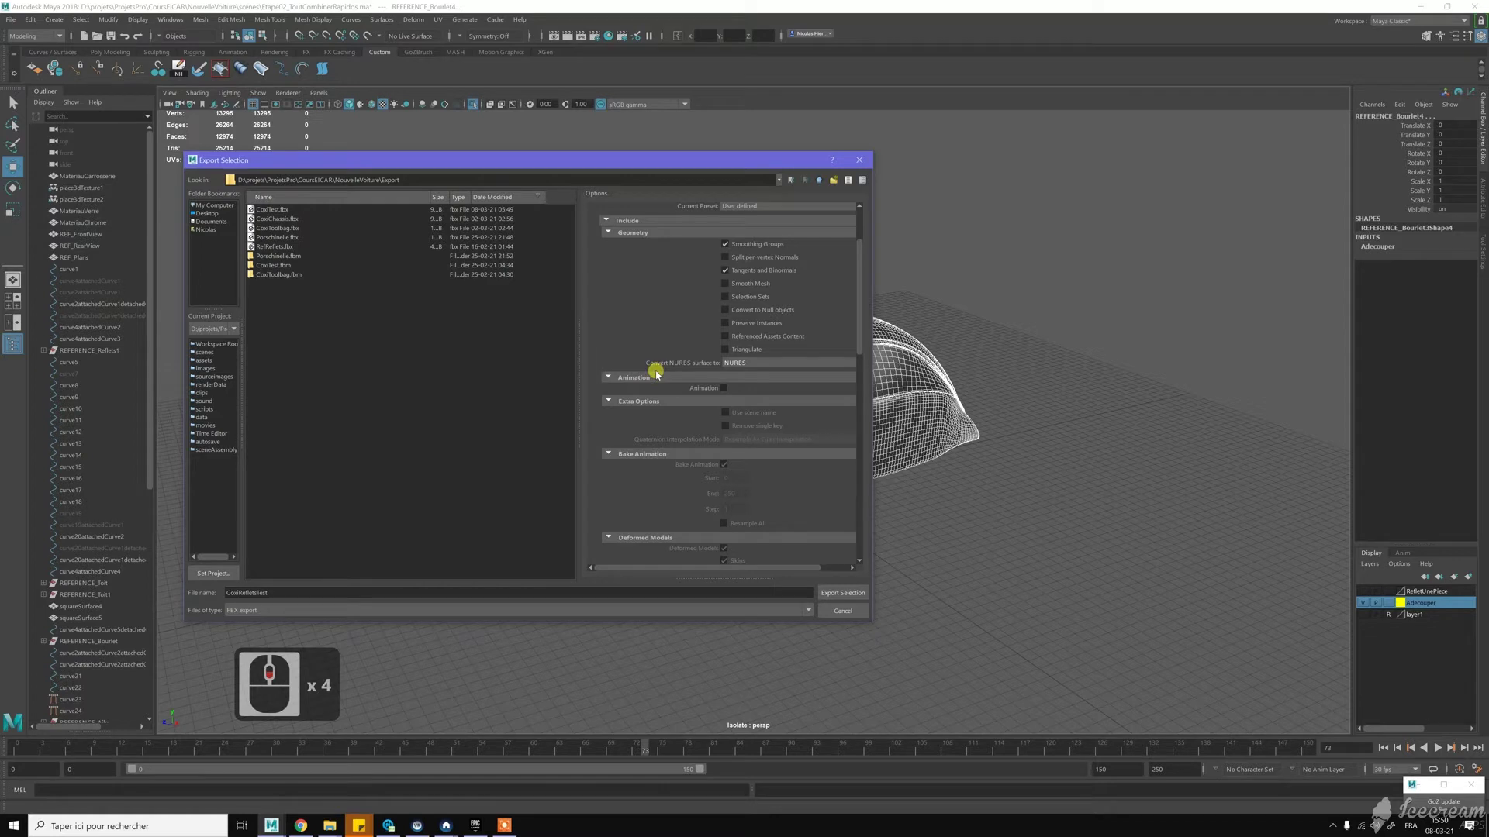
{"action": "scroll", "coordinate": [654, 373], "scroll_direction": "down", "scroll_amount": 1}
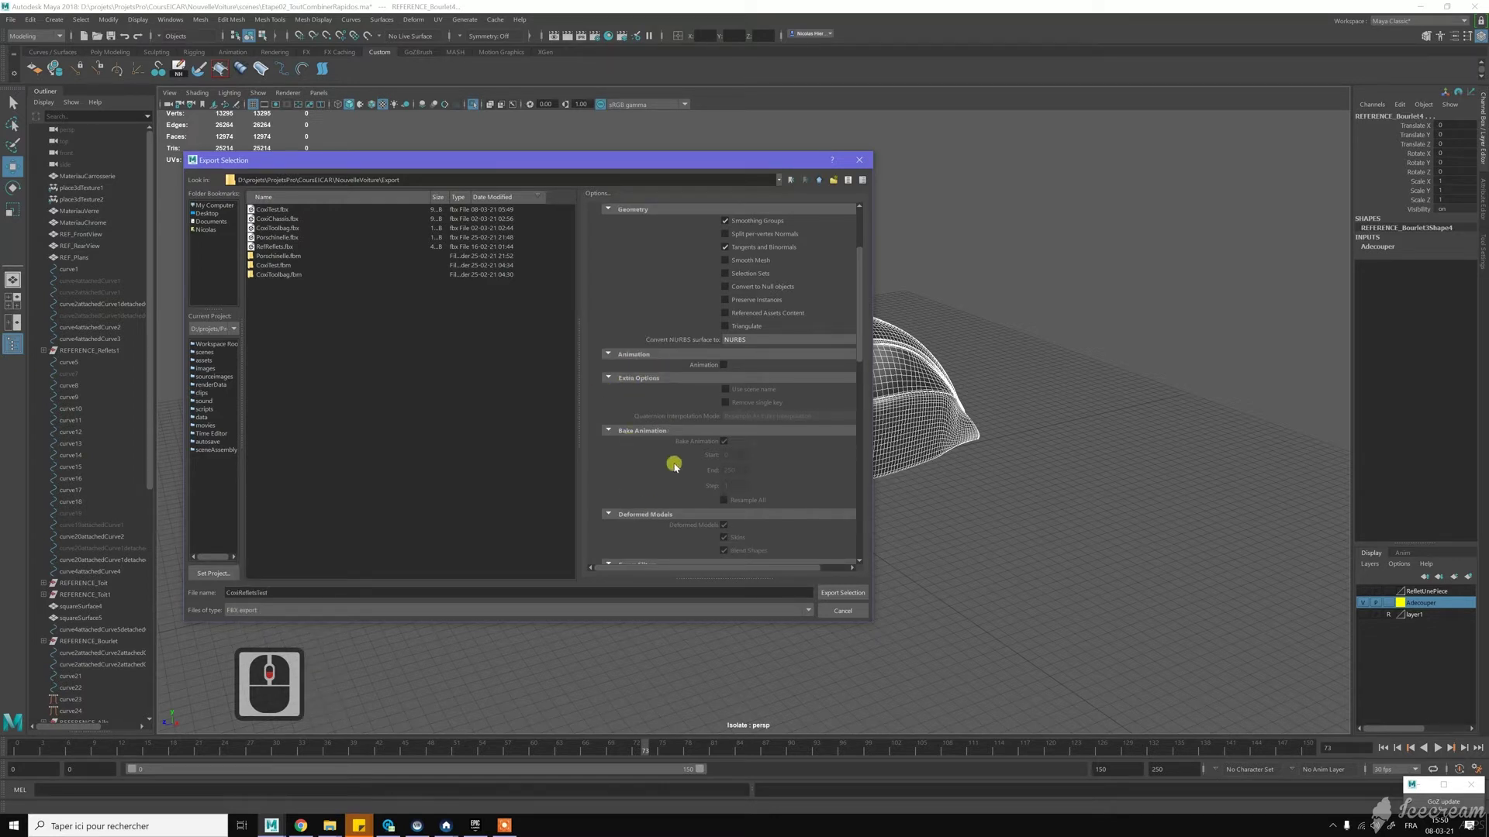
{"action": "scroll", "coordinate": [665, 466], "scroll_direction": "down", "scroll_amount": 2}
{"action": "left_click", "coordinate": [609, 309]}
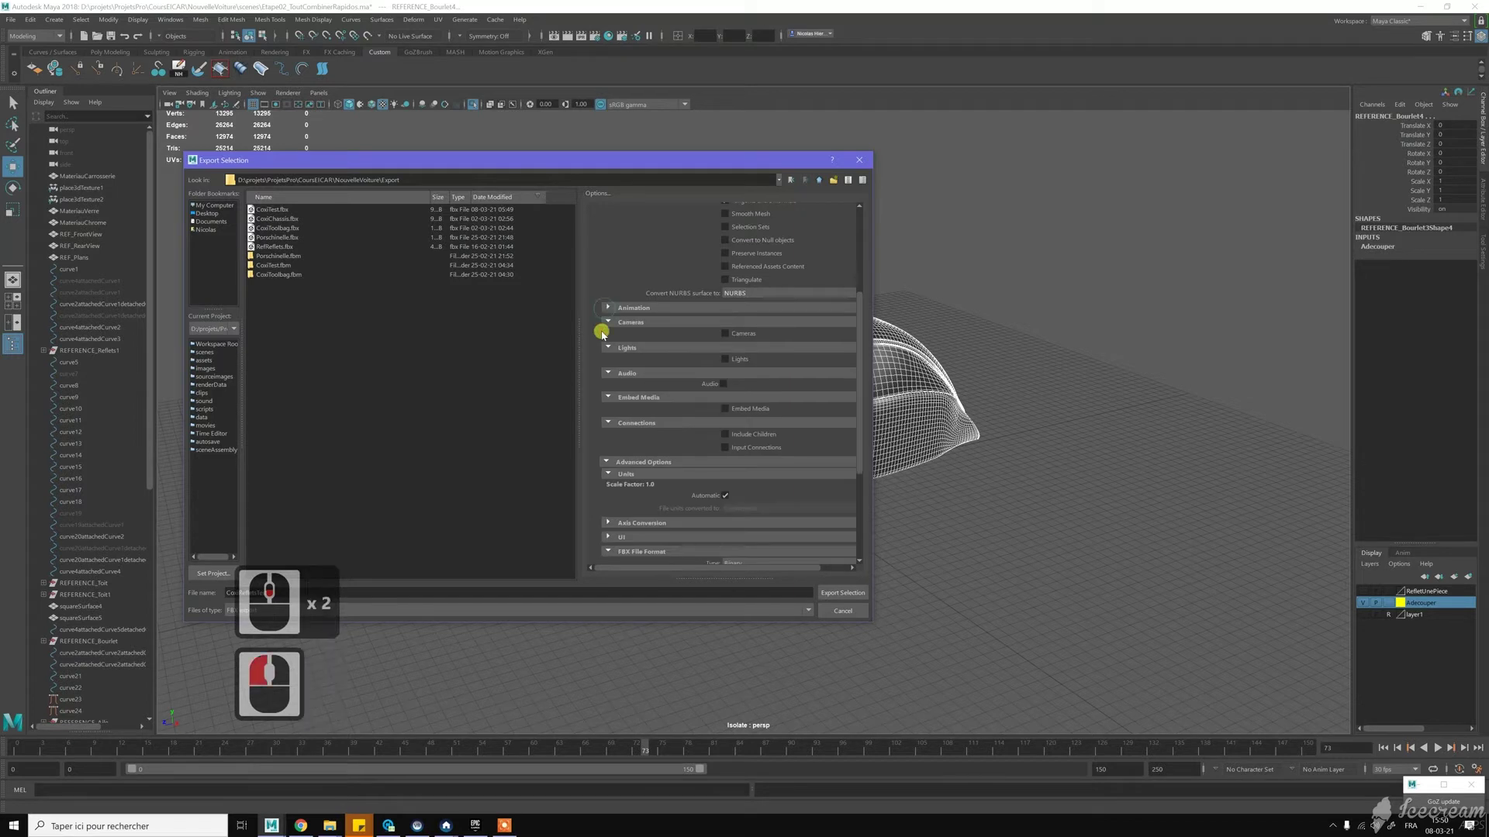
{"action": "left_click", "coordinate": [723, 407]}
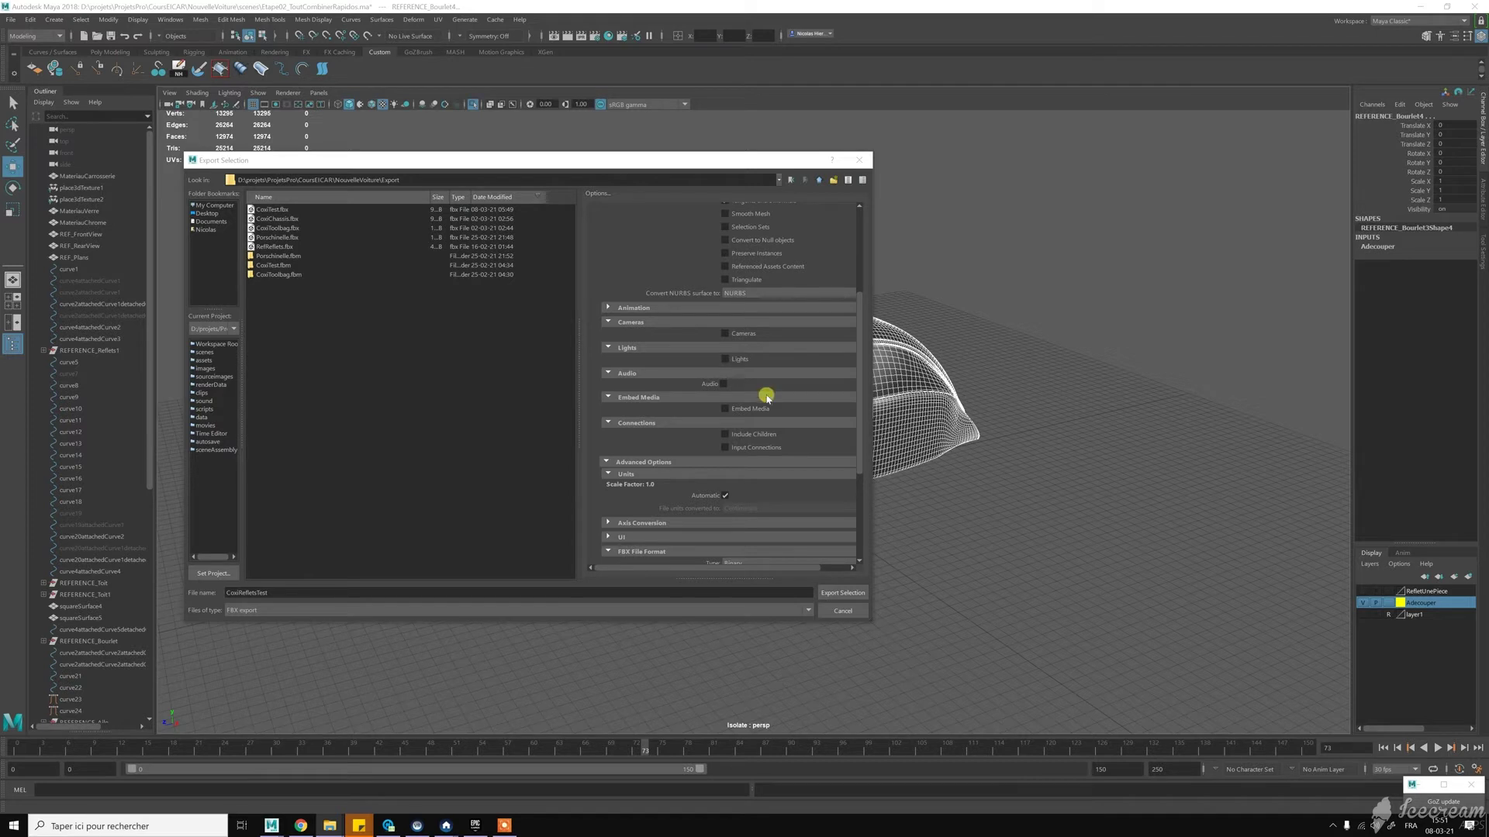
Step: Check the FBX export options for connections, units, axis convention, UI, file format and plug-in version
{"action": "scroll", "coordinate": [763, 391], "scroll_direction": "down", "scroll_amount": 1}
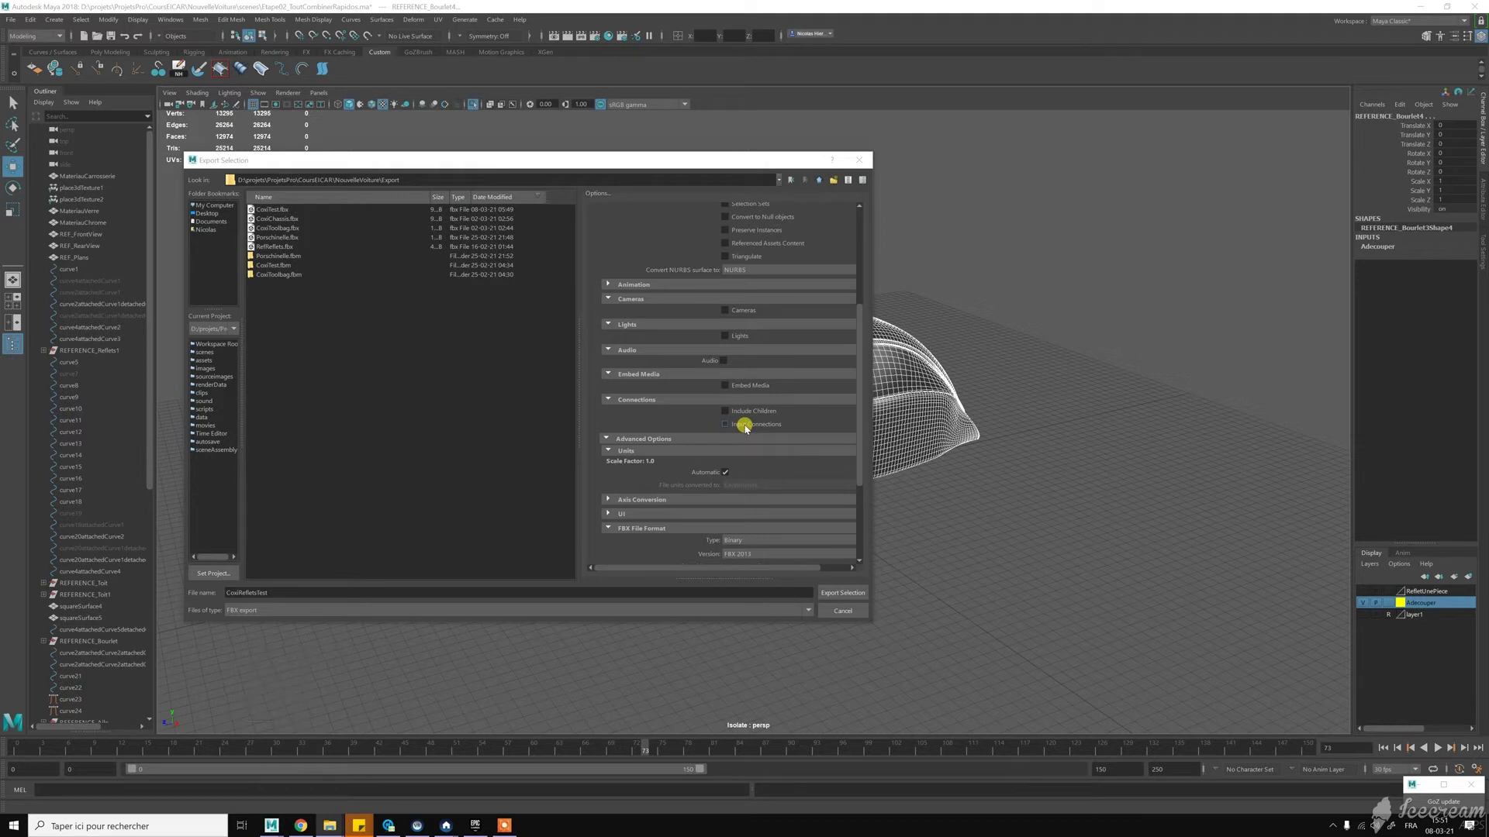
{"action": "scroll", "coordinate": [744, 425], "scroll_direction": "down", "scroll_amount": 1}
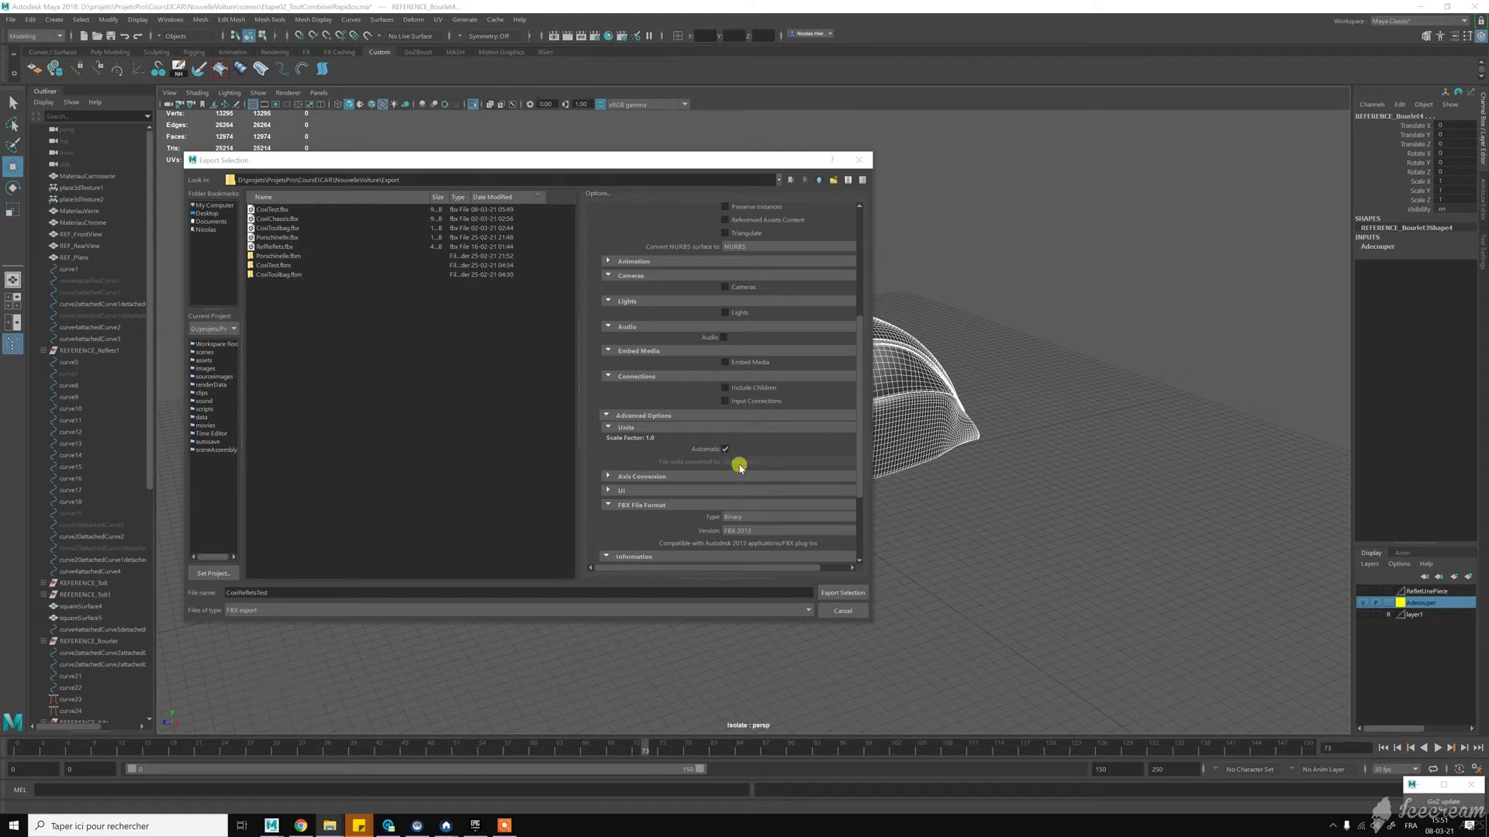
{"action": "left_click", "coordinate": [611, 476]}
{"action": "scroll", "coordinate": [676, 404], "scroll_direction": "down", "scroll_amount": 2}
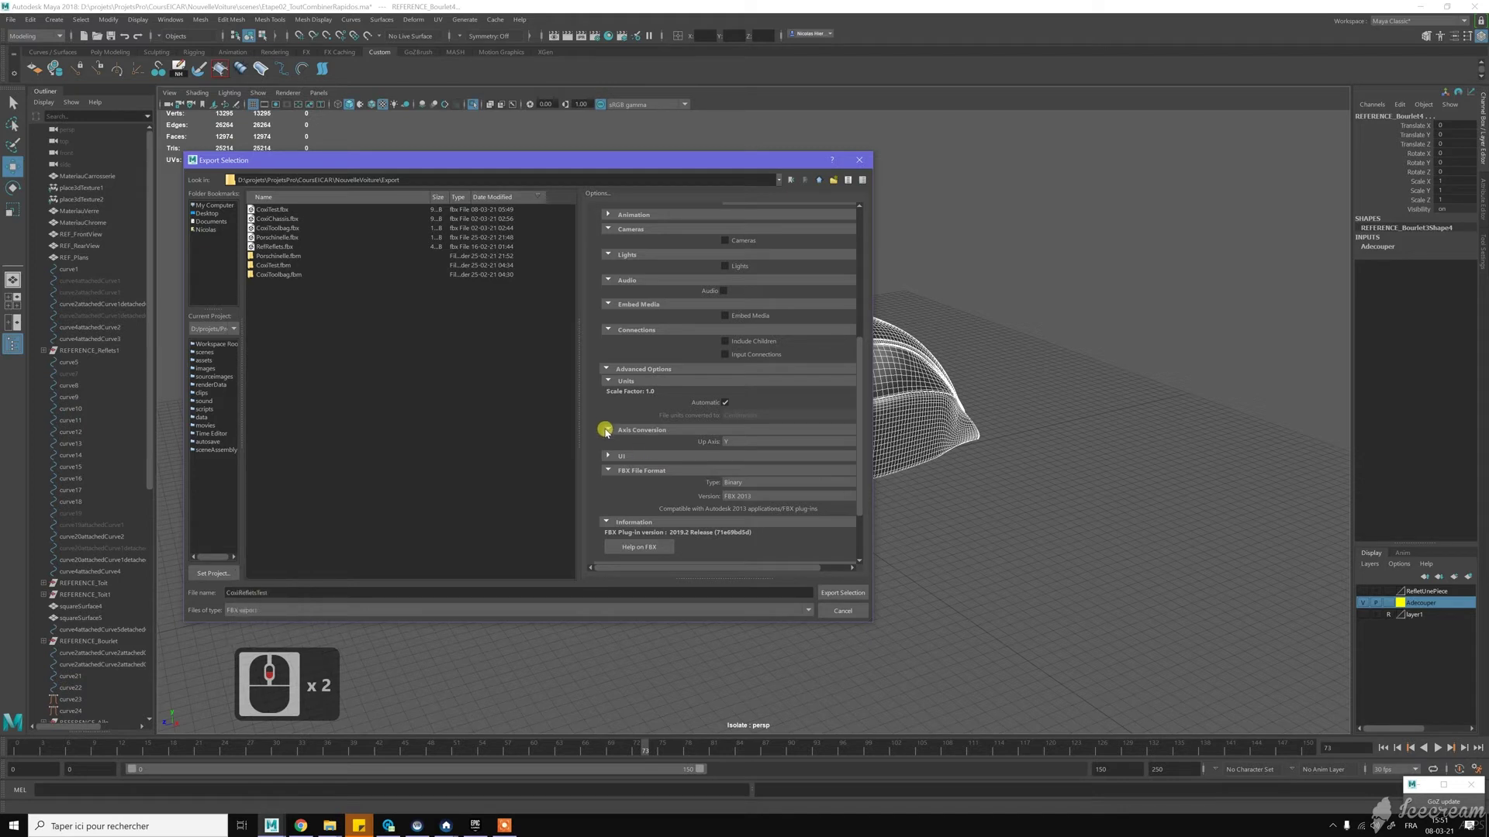
{"action": "left_click", "coordinate": [608, 456]}
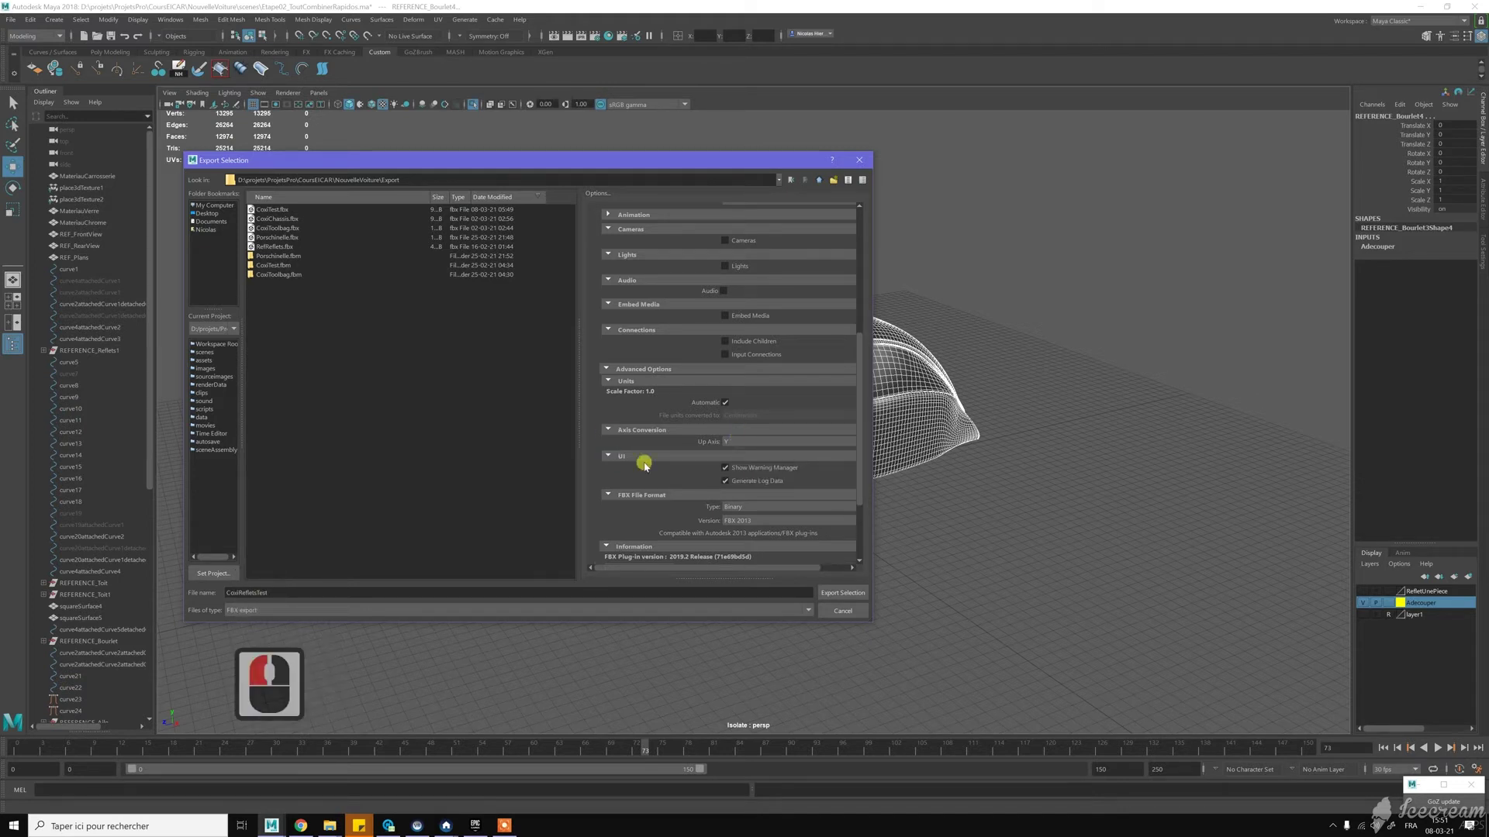
{"action": "left_click", "coordinate": [723, 480]}
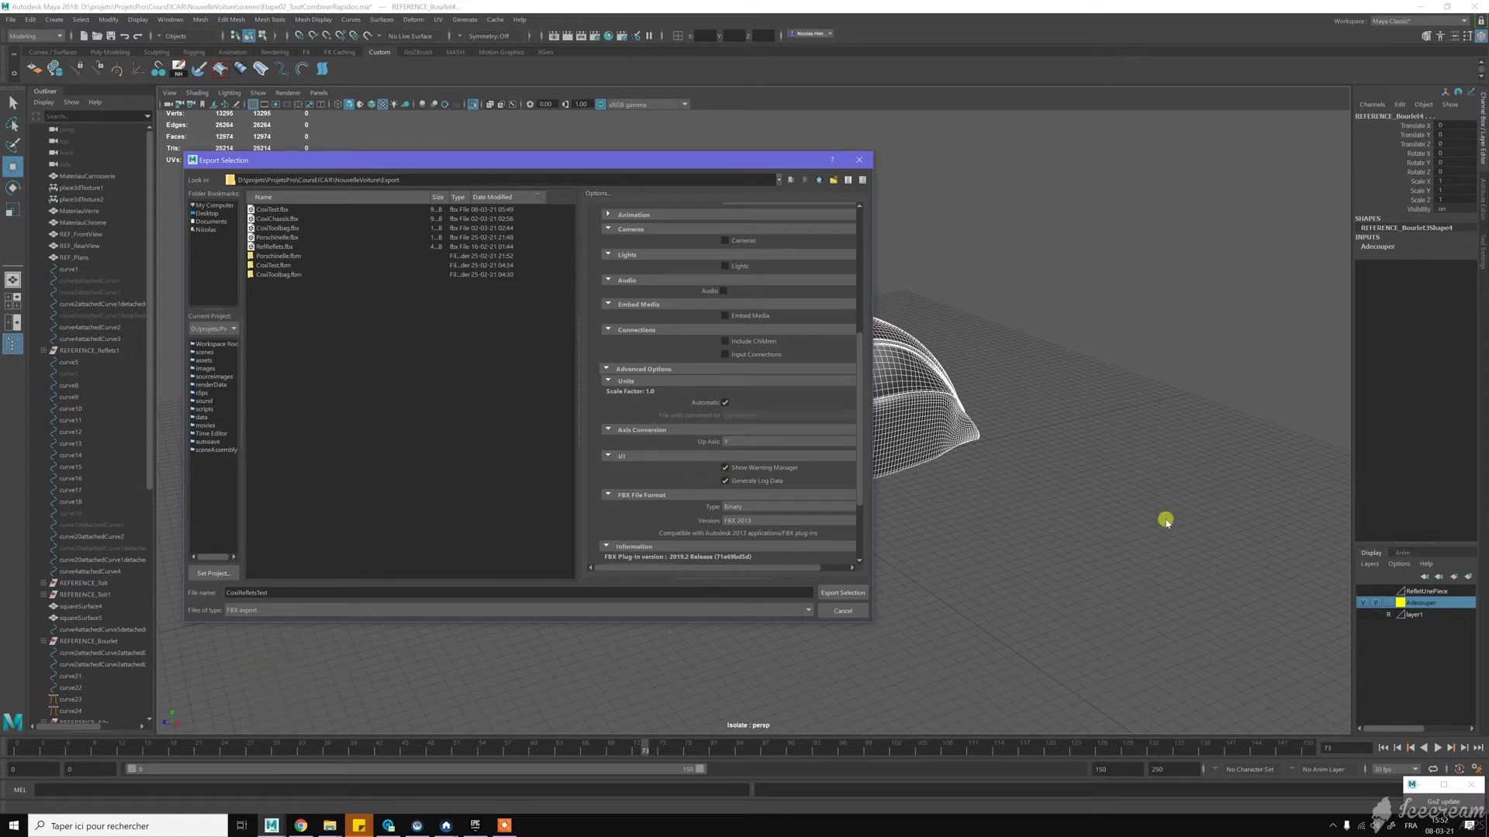
{"action": "scroll", "coordinate": [782, 463], "scroll_direction": "down", "scroll_amount": 2}
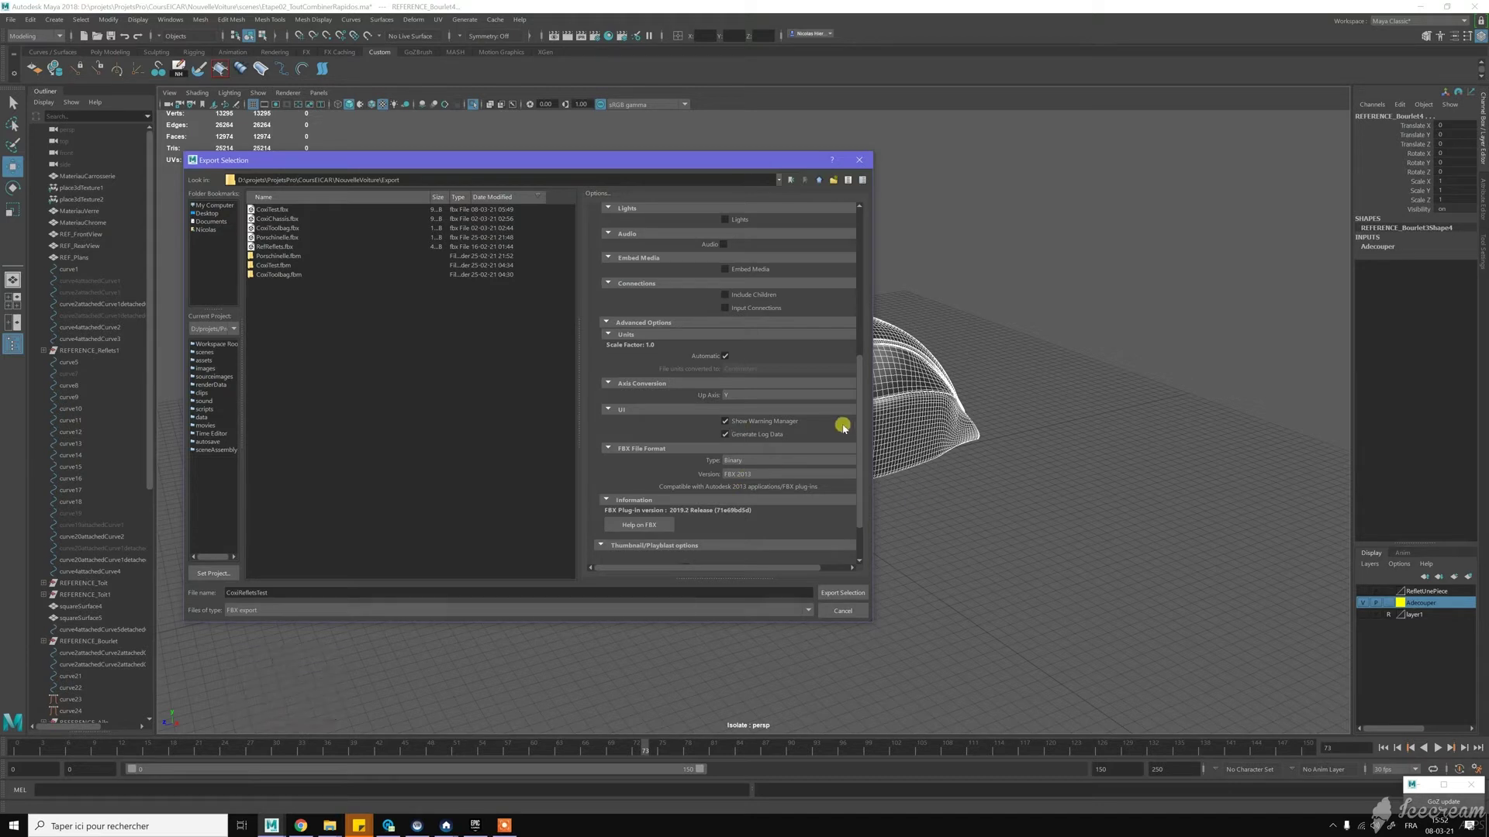
{"action": "scroll", "coordinate": [774, 462], "scroll_direction": "down", "scroll_amount": 2}
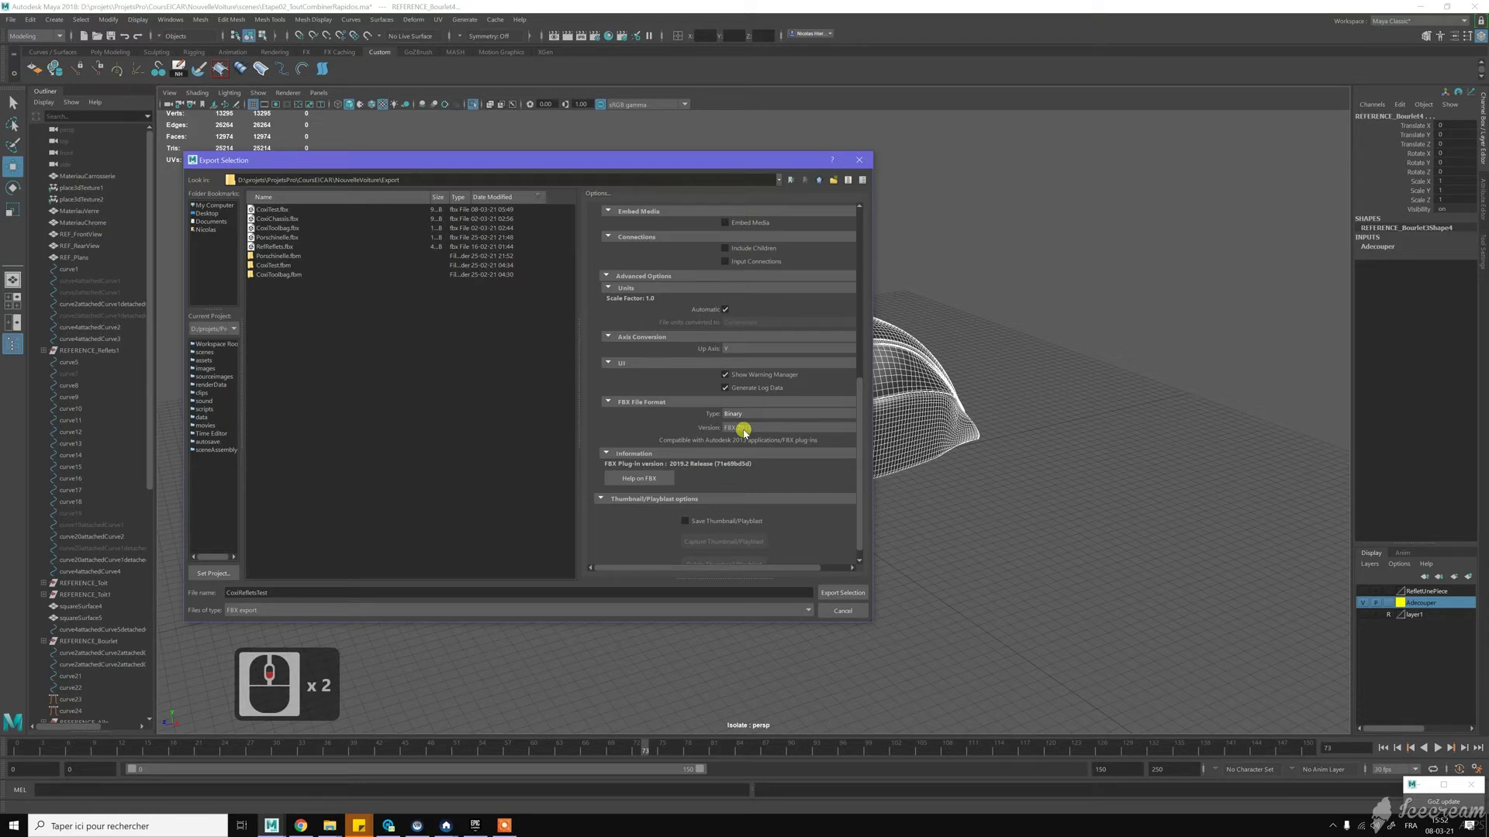
{"action": "scroll", "coordinate": [729, 448], "scroll_direction": "down", "scroll_amount": 2}
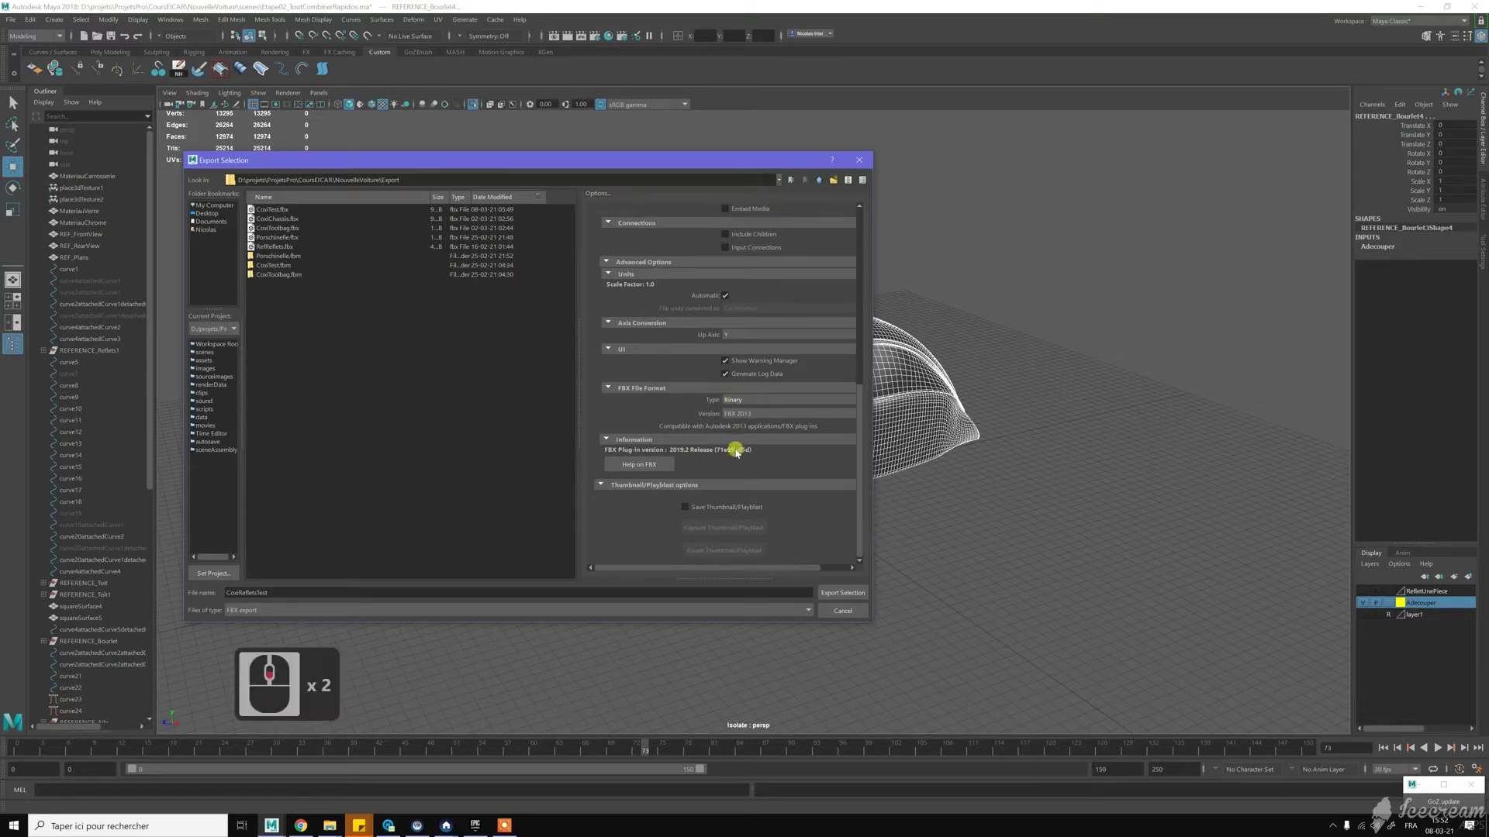
Step: Export the selected car body parts as the FBX file CoxiRefletsTest
{"action": "triple_click", "coordinate": [267, 593]}
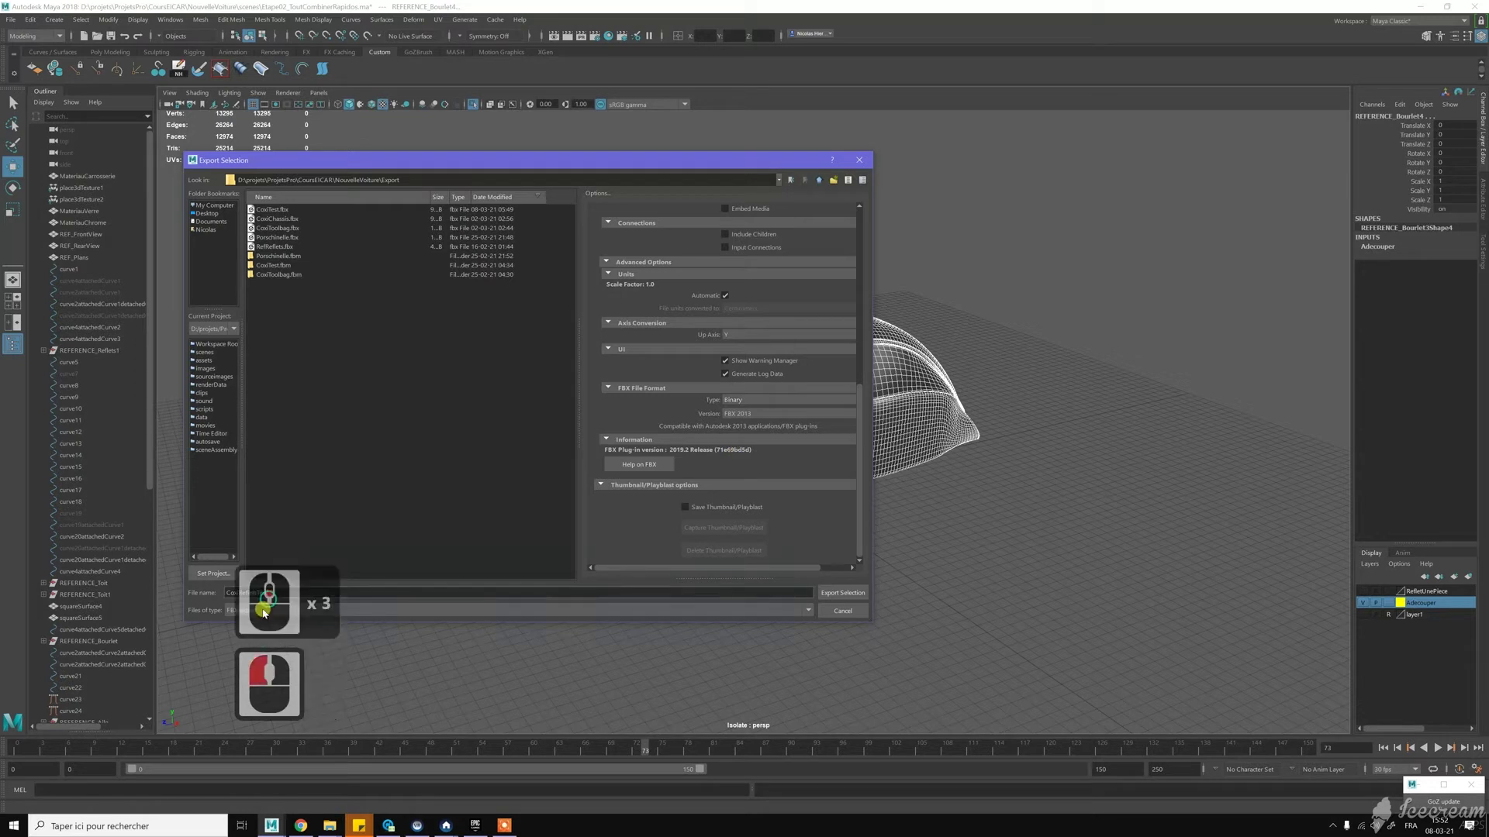
{"action": "left_click", "coordinate": [376, 610]}
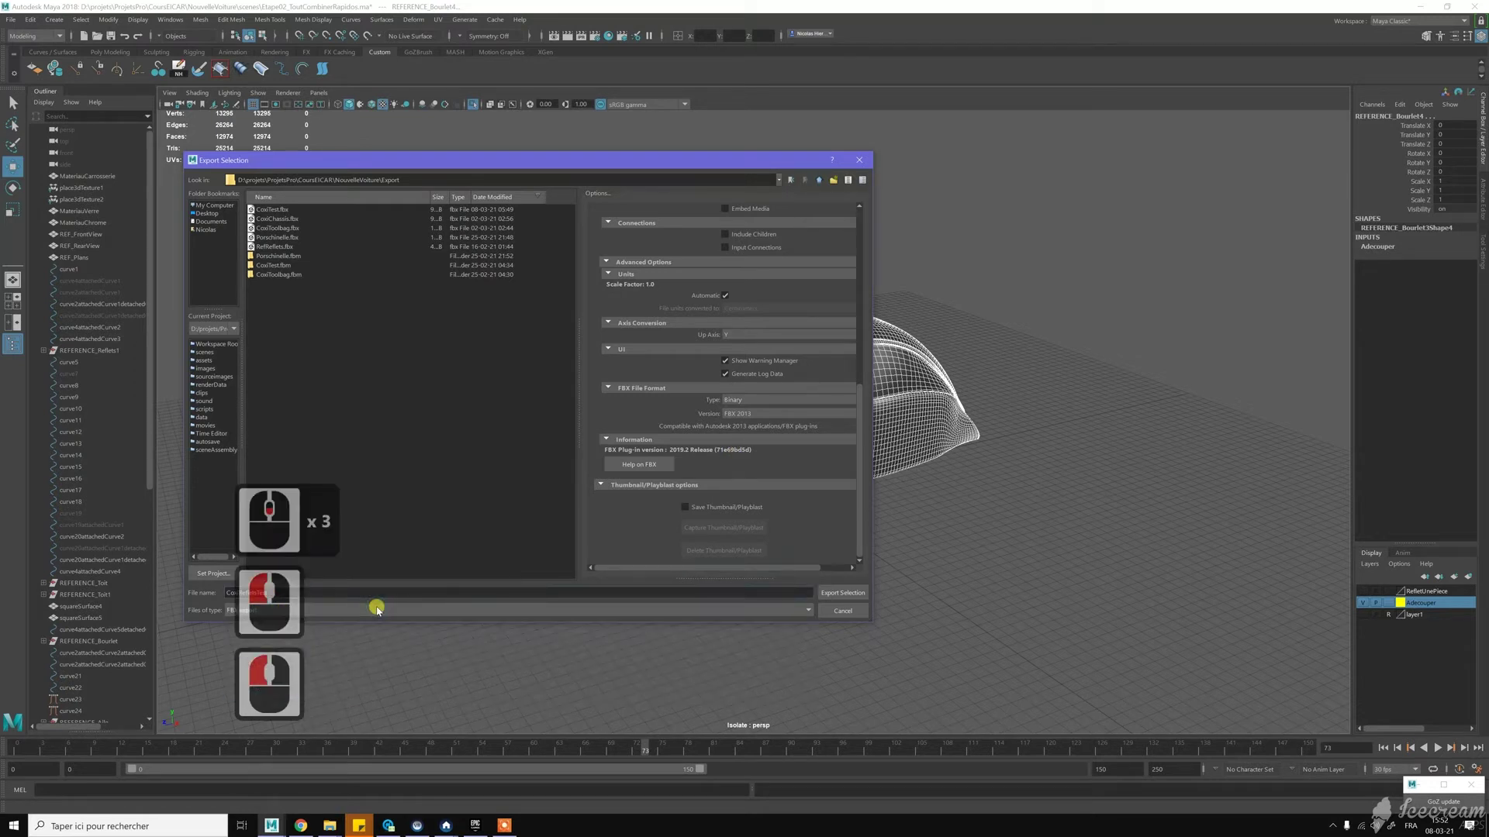
{"action": "left_click", "coordinate": [376, 612]}
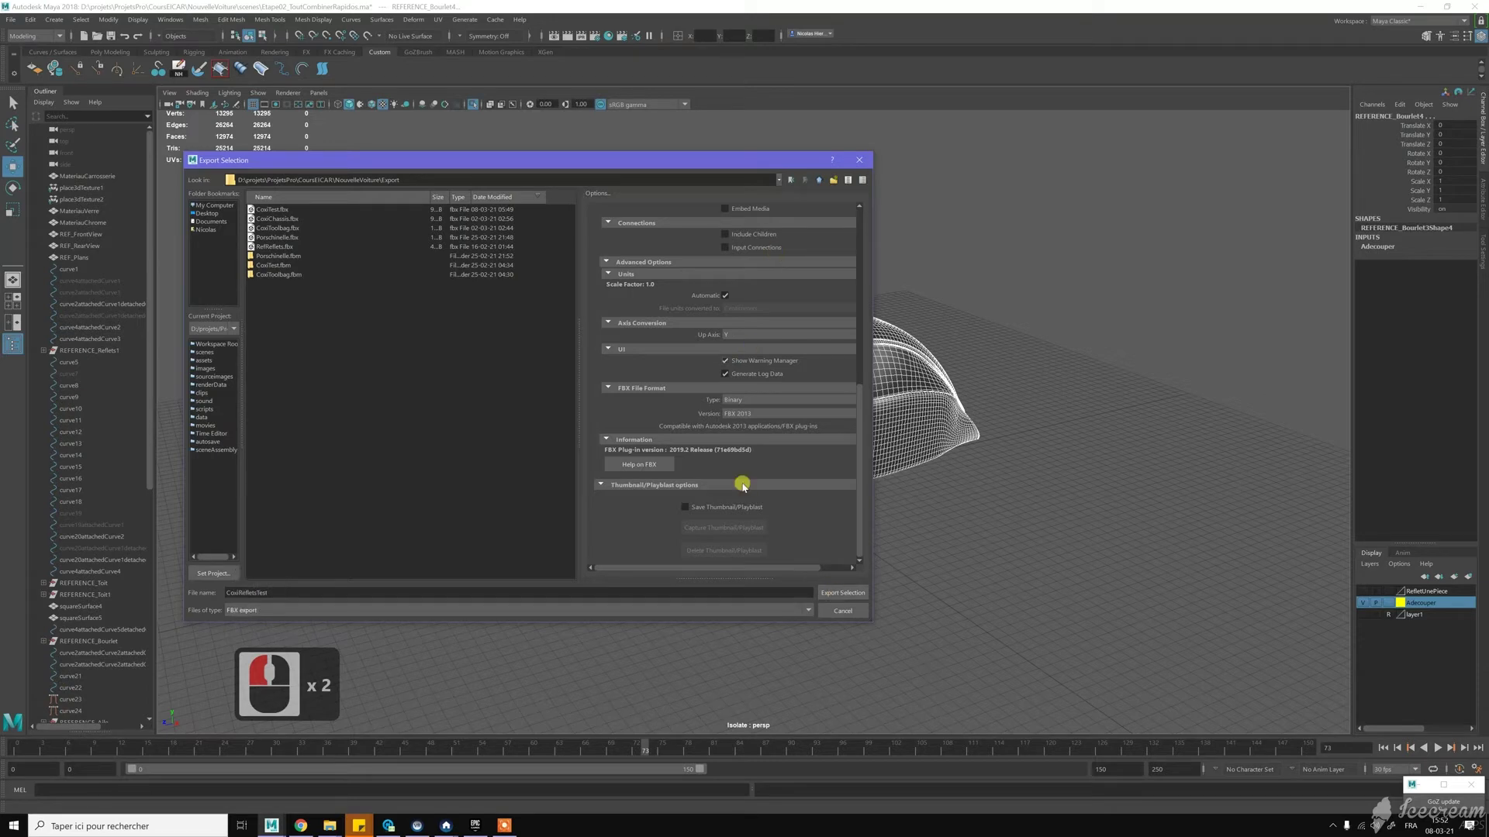
{"action": "left_click", "coordinate": [841, 594]}
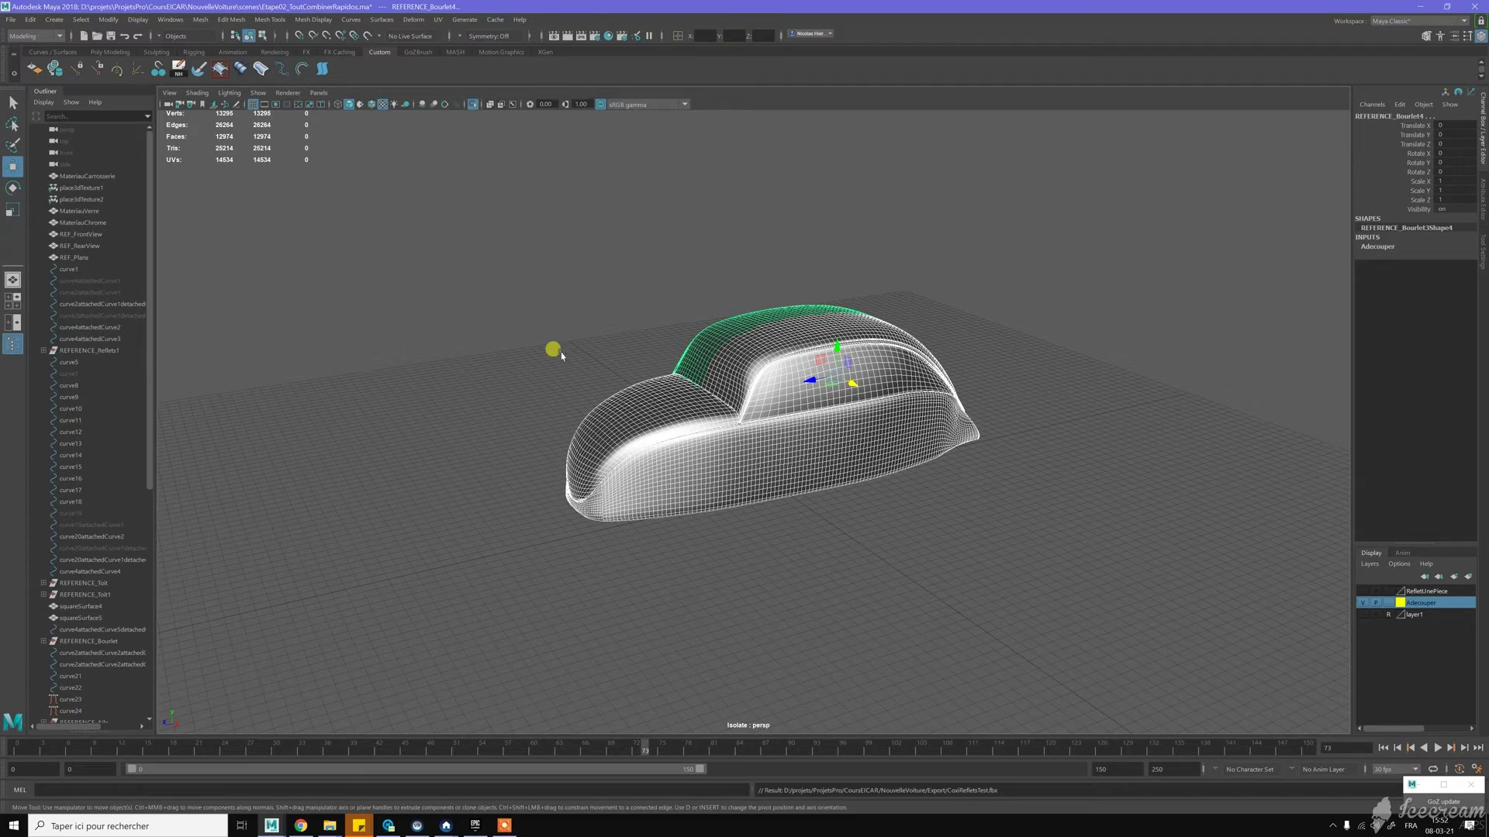
Step: Assign the glossy red material to the car's hood and clear the selection
{"action": "scroll", "coordinate": [561, 355], "scroll_direction": "down", "scroll_amount": 2}
{"action": "mouse_move", "coordinate": [561, 355]}
{"action": "left_mouse_down", "text": "alt"}
{"action": "mouse_move", "coordinate": [525, 369]}
{"action": "mouse_move", "coordinate": [556, 369]}
{"action": "mouse_move", "coordinate": [551, 341]}
{"action": "left_mouse_up", "text": "alt"}
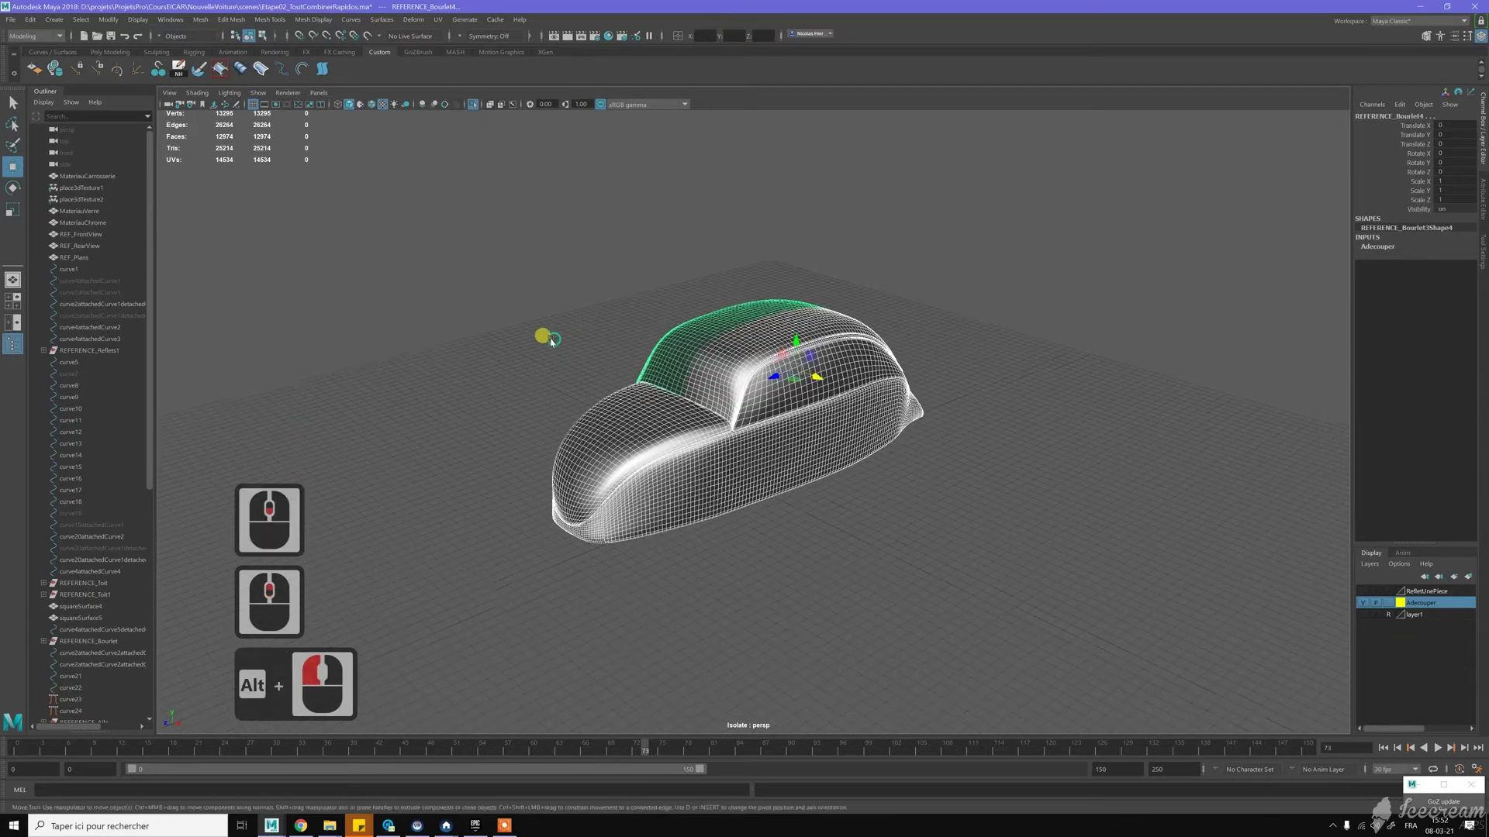
{"action": "middle_click", "coordinate": [555, 338], "text": "alt"}
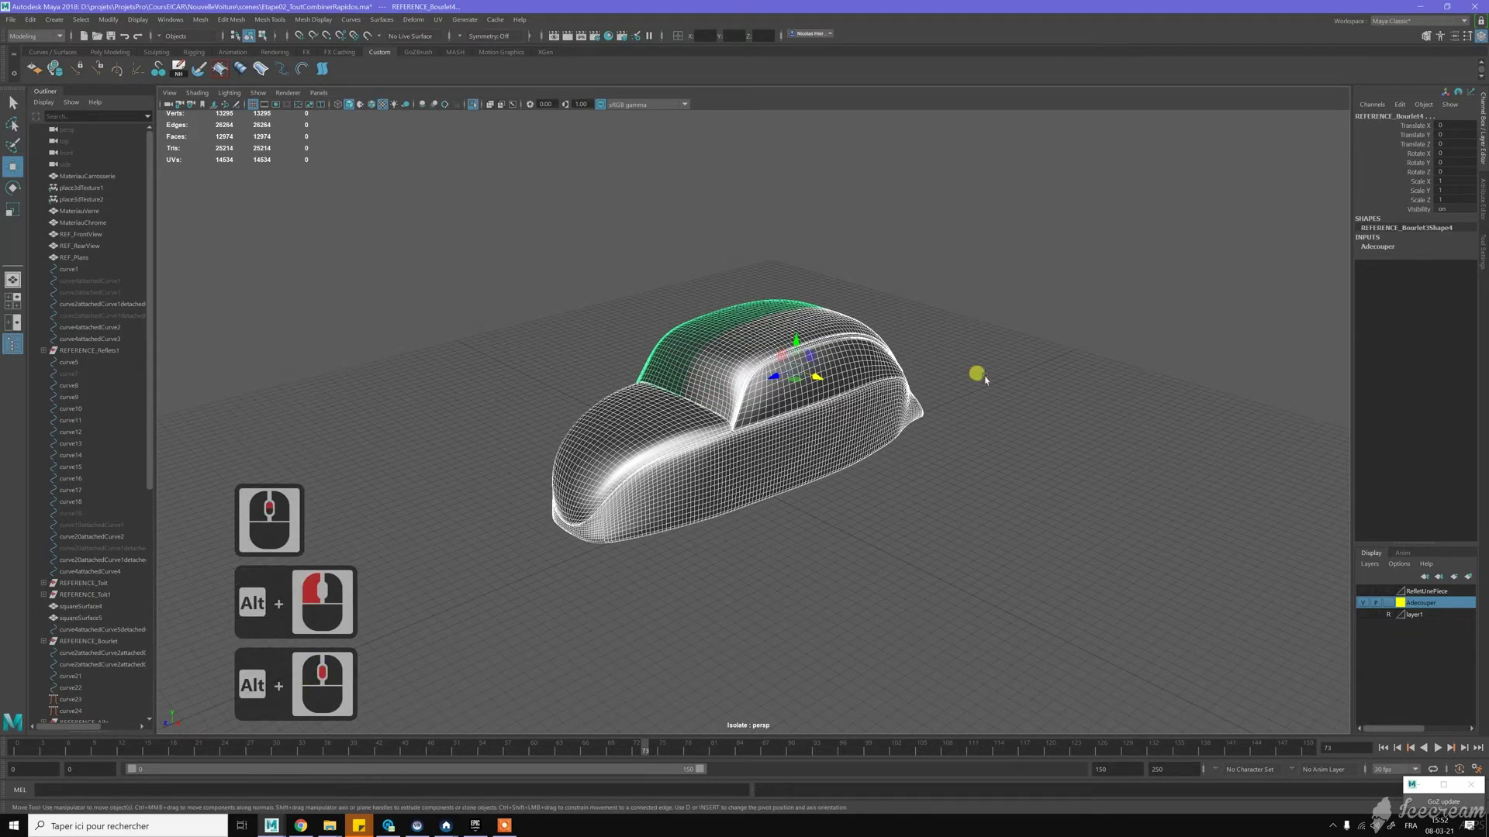
{"action": "left_click", "coordinate": [674, 426]}
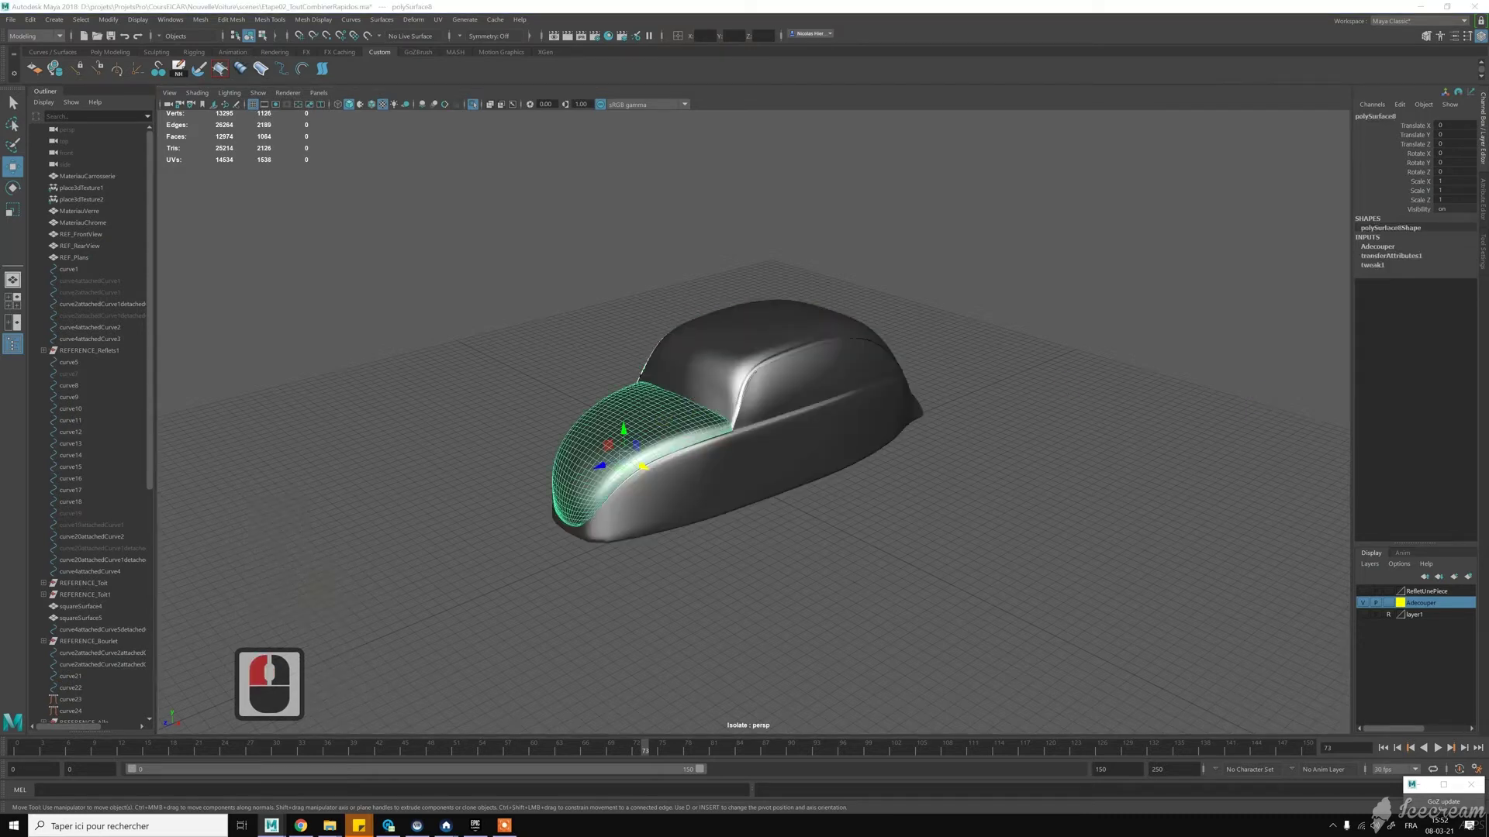
{"action": "left_click", "coordinate": [1083, 455]}
{"action": "left_click", "coordinate": [562, 363]}
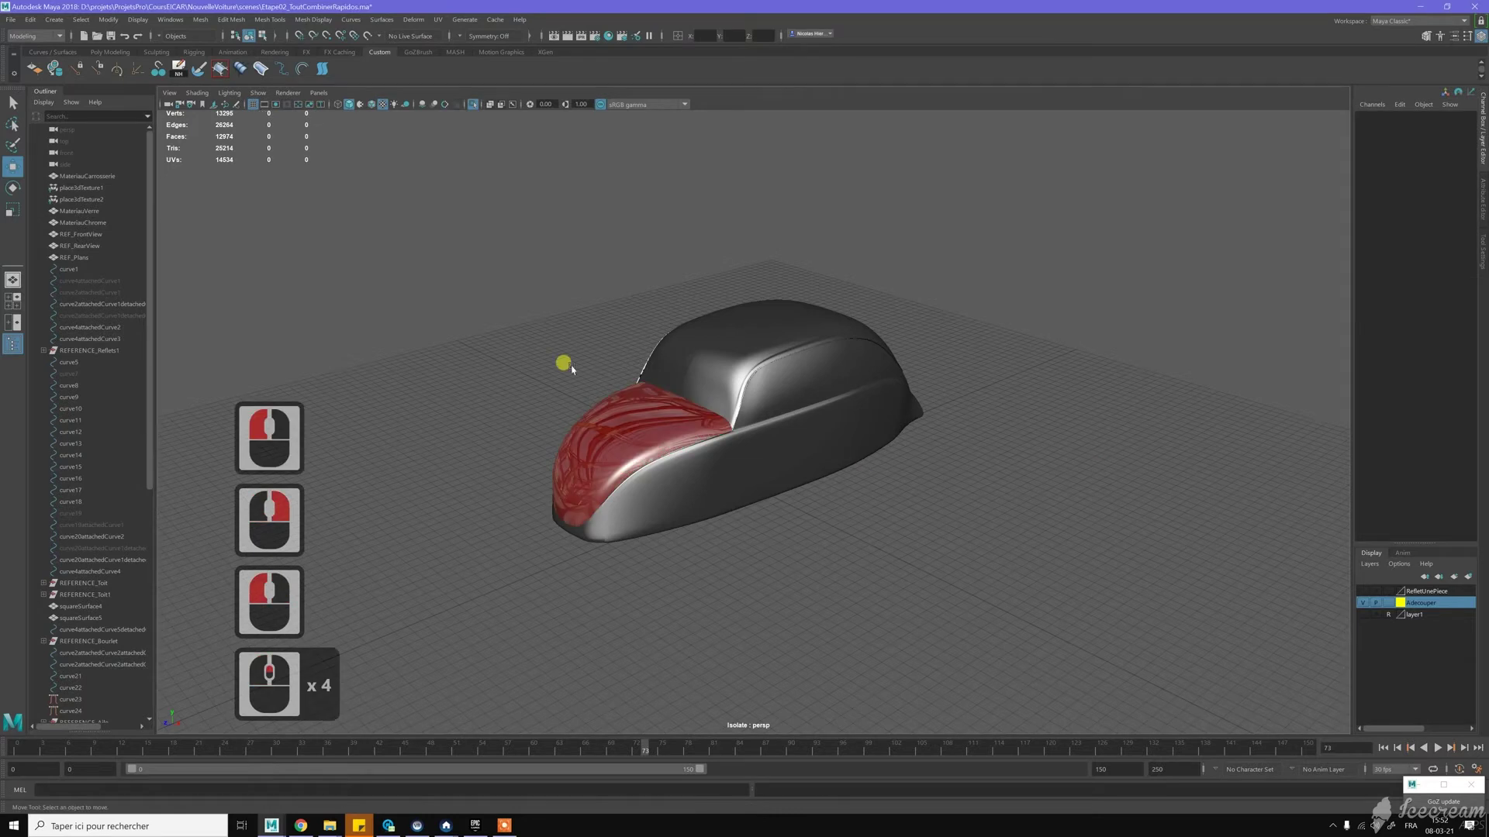
Step: Select all the car body parts and export the selection again, replacing the existing CoxiRefletsTest FBX file
{"action": "scroll", "coordinate": [571, 365], "scroll_direction": "up", "scroll_amount": 4}
{"action": "left_click", "coordinate": [567, 363]}
{"action": "scroll", "coordinate": [539, 332], "scroll_direction": "down", "scroll_amount": 1}
{"action": "left_click_drag", "start_coordinate": [454, 247], "coordinate": [1039, 601]}
{"action": "left_click", "coordinate": [12, 20]}
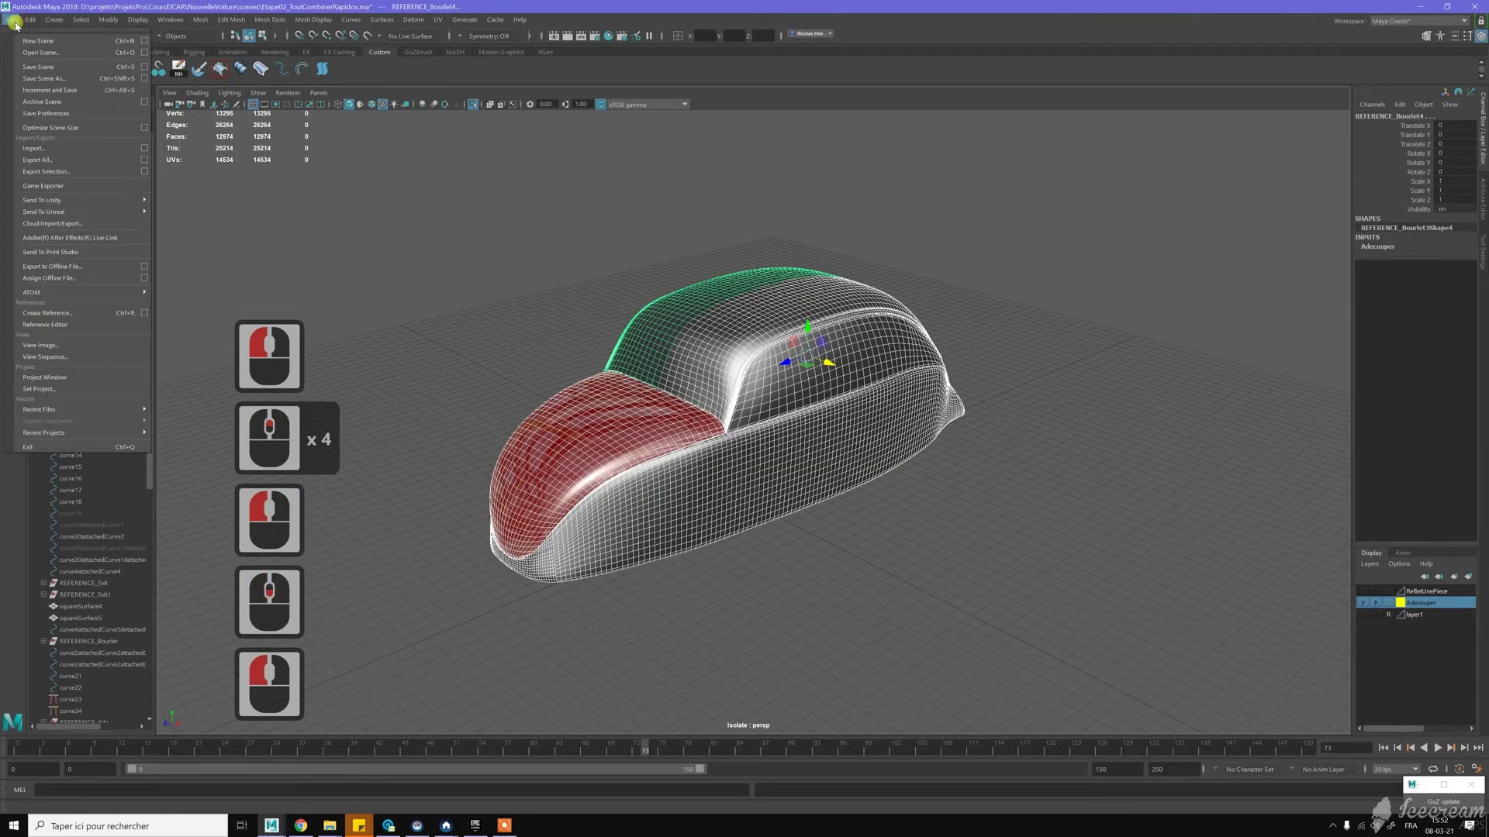
{"action": "left_click", "coordinate": [128, 172]}
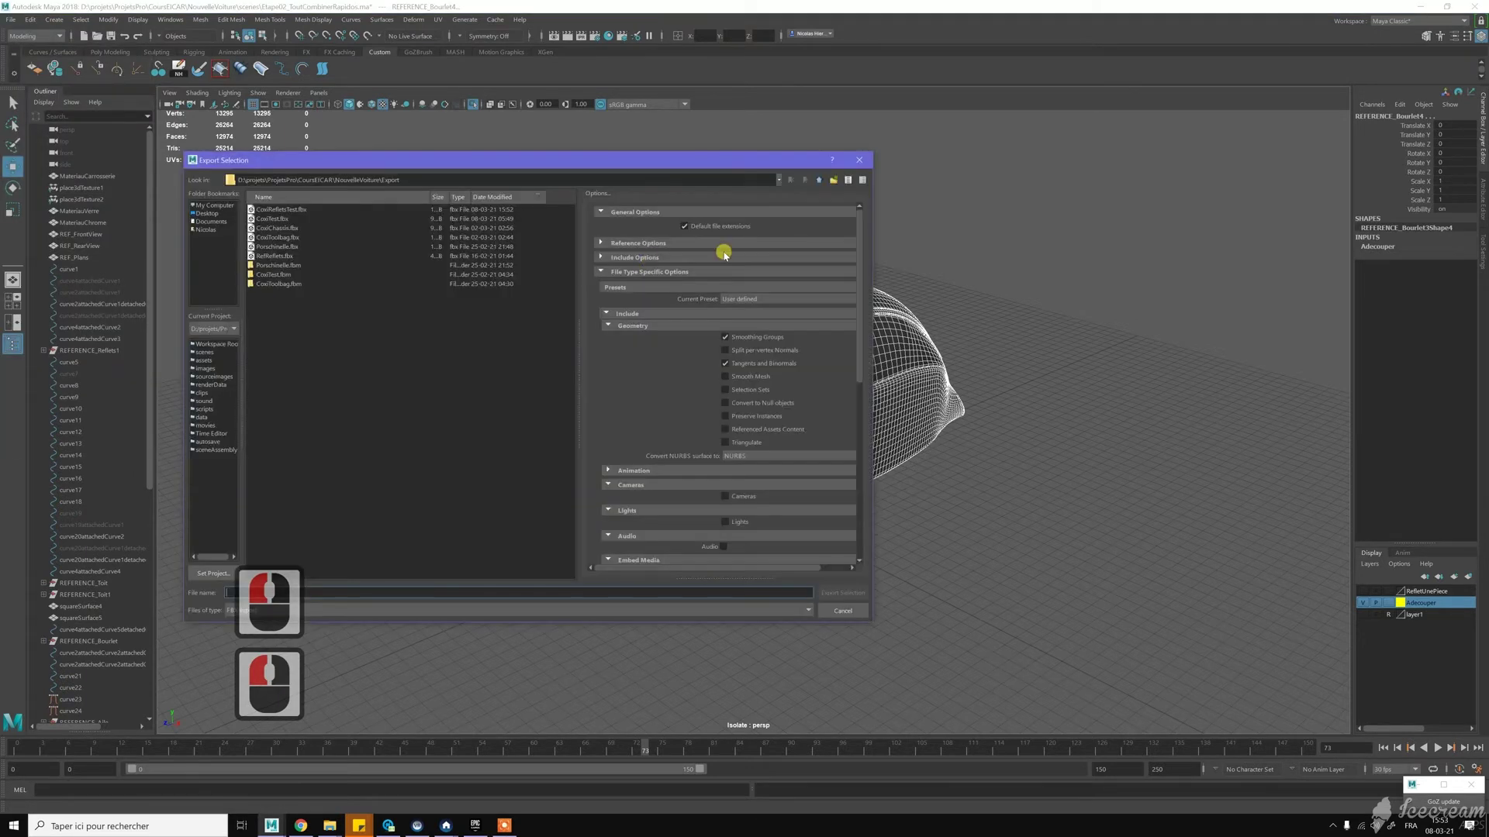
{"action": "left_click", "coordinate": [291, 209]}
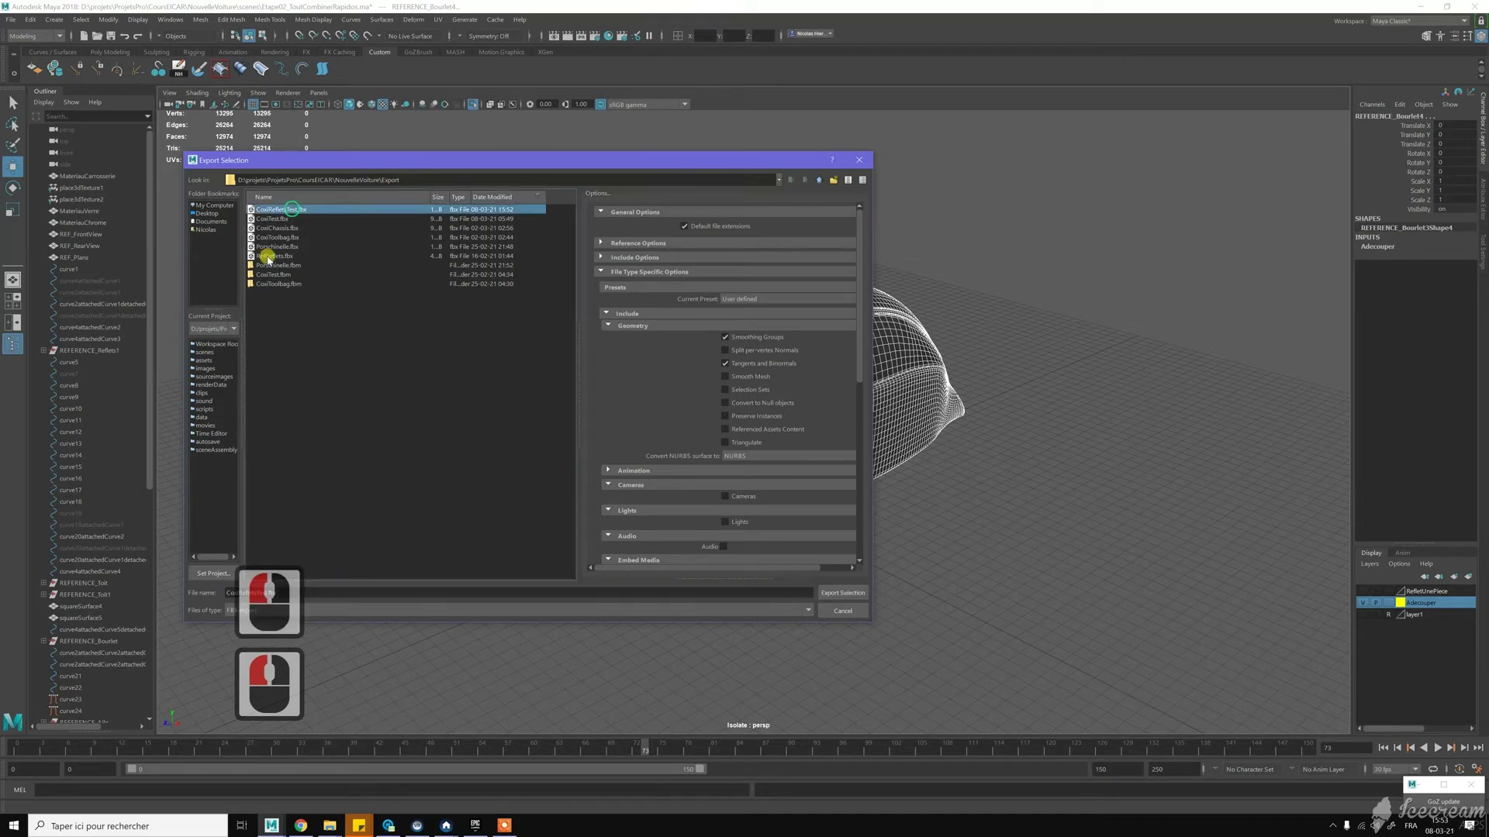
{"action": "left_click", "coordinate": [860, 594]}
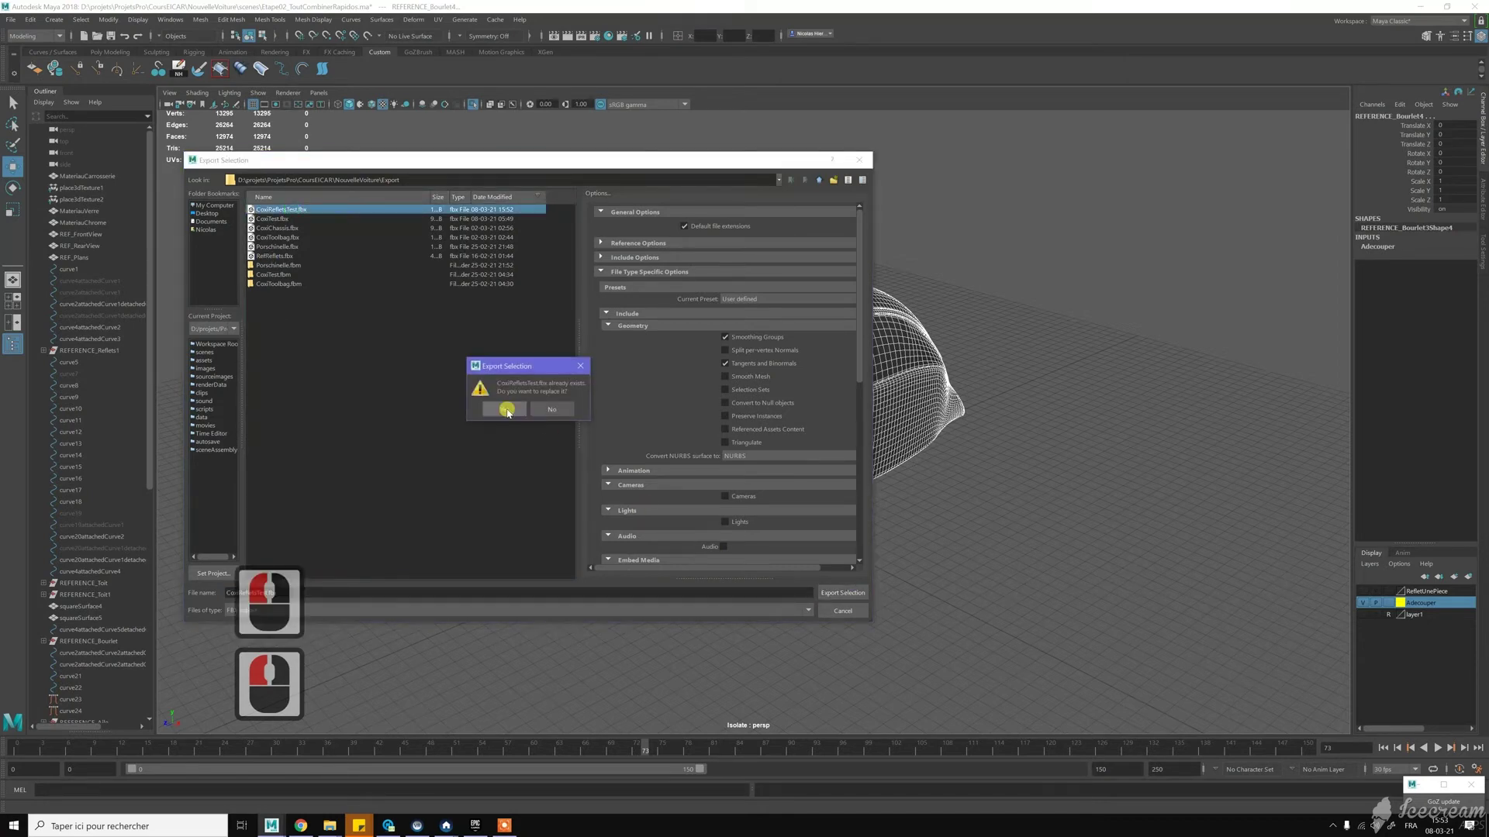
{"action": "left_click", "coordinate": [505, 409]}
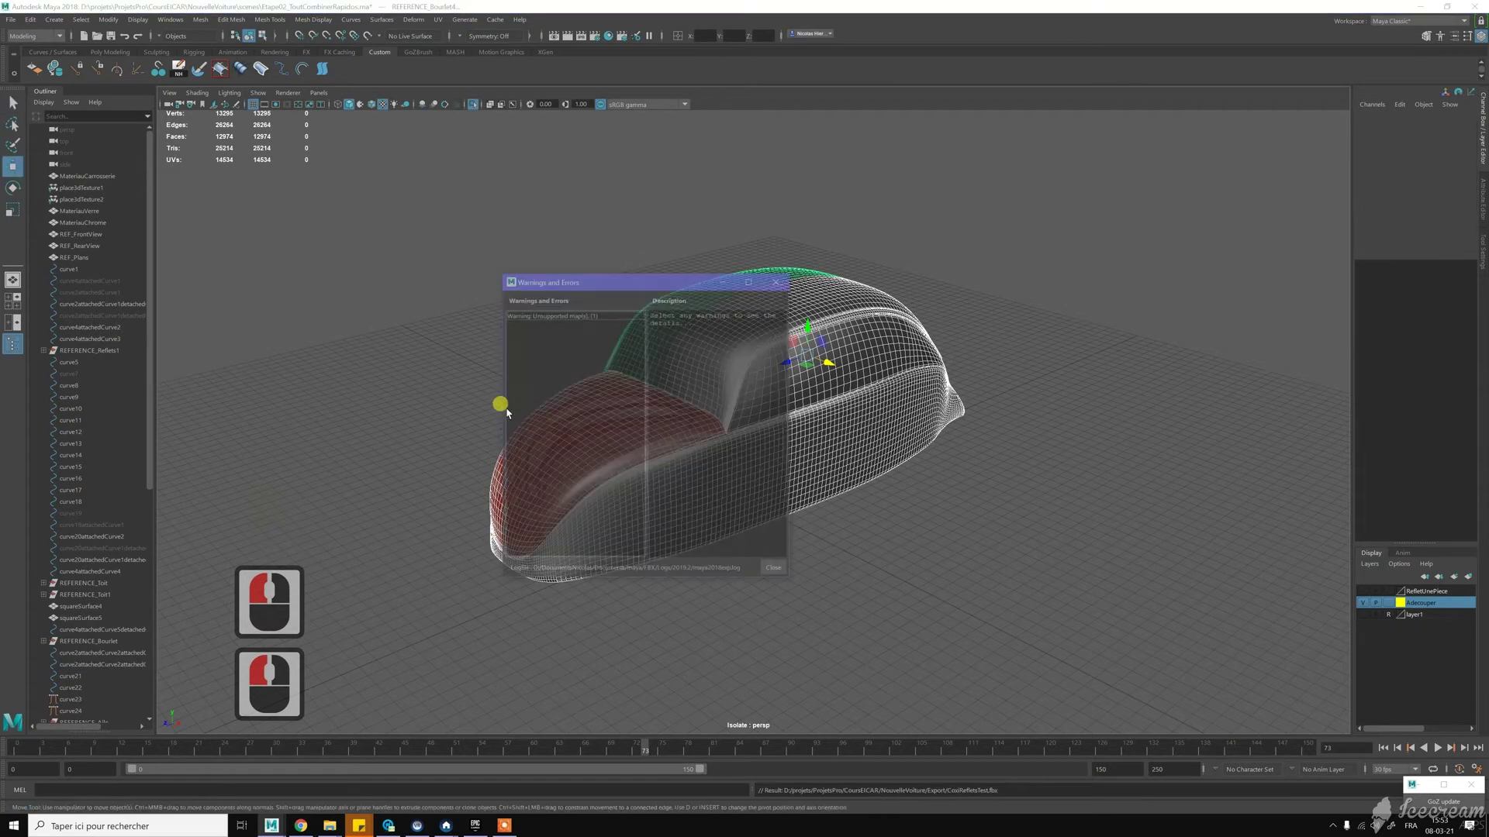
Step: Examine the details of the listed export warning, close the report and deselect the body parts
{"action": "left_click_drag", "start_coordinate": [626, 282], "coordinate": [686, 282]}
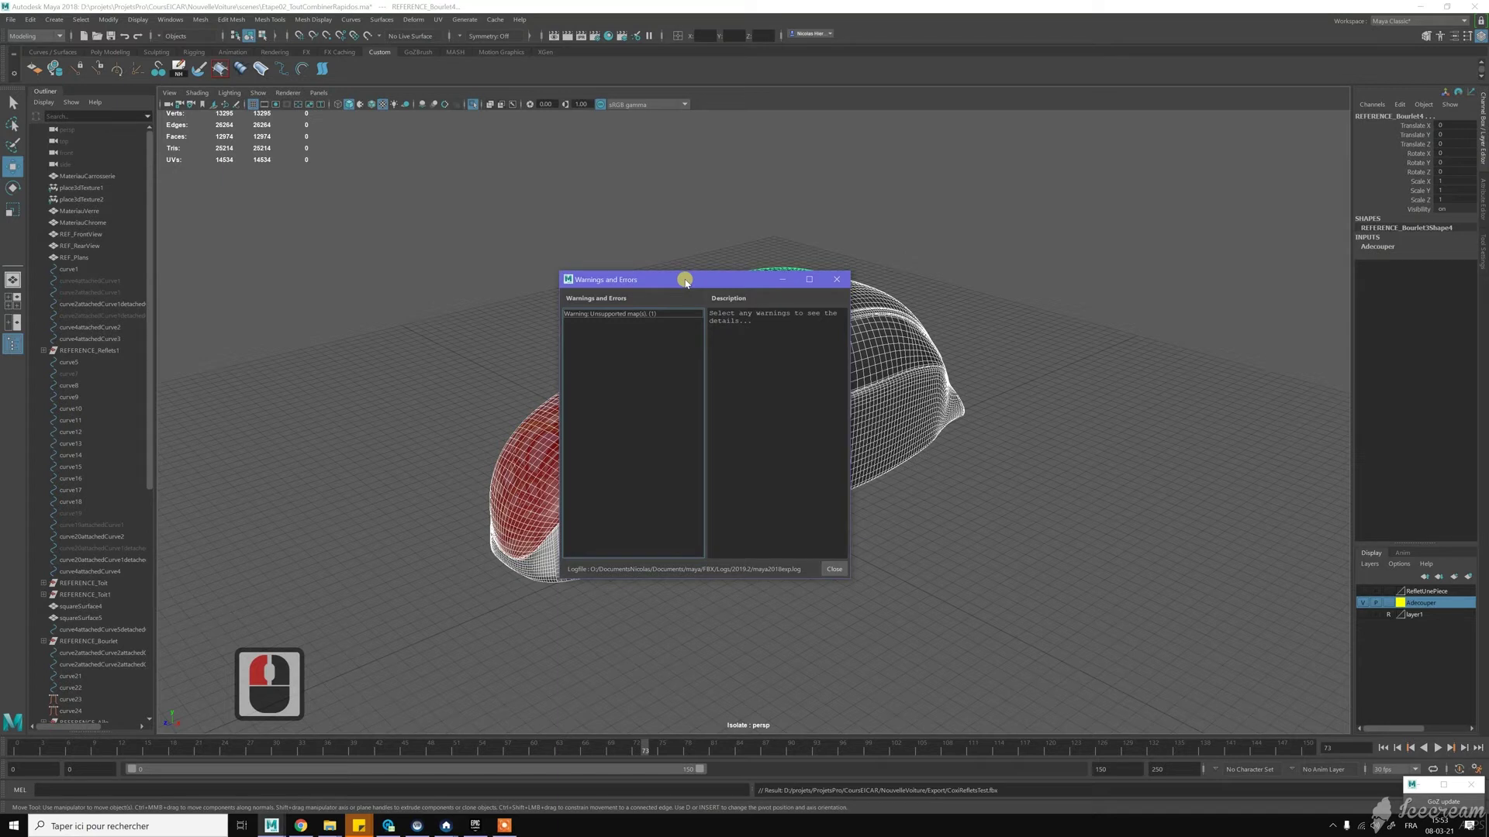
{"action": "left_click", "coordinate": [632, 313]}
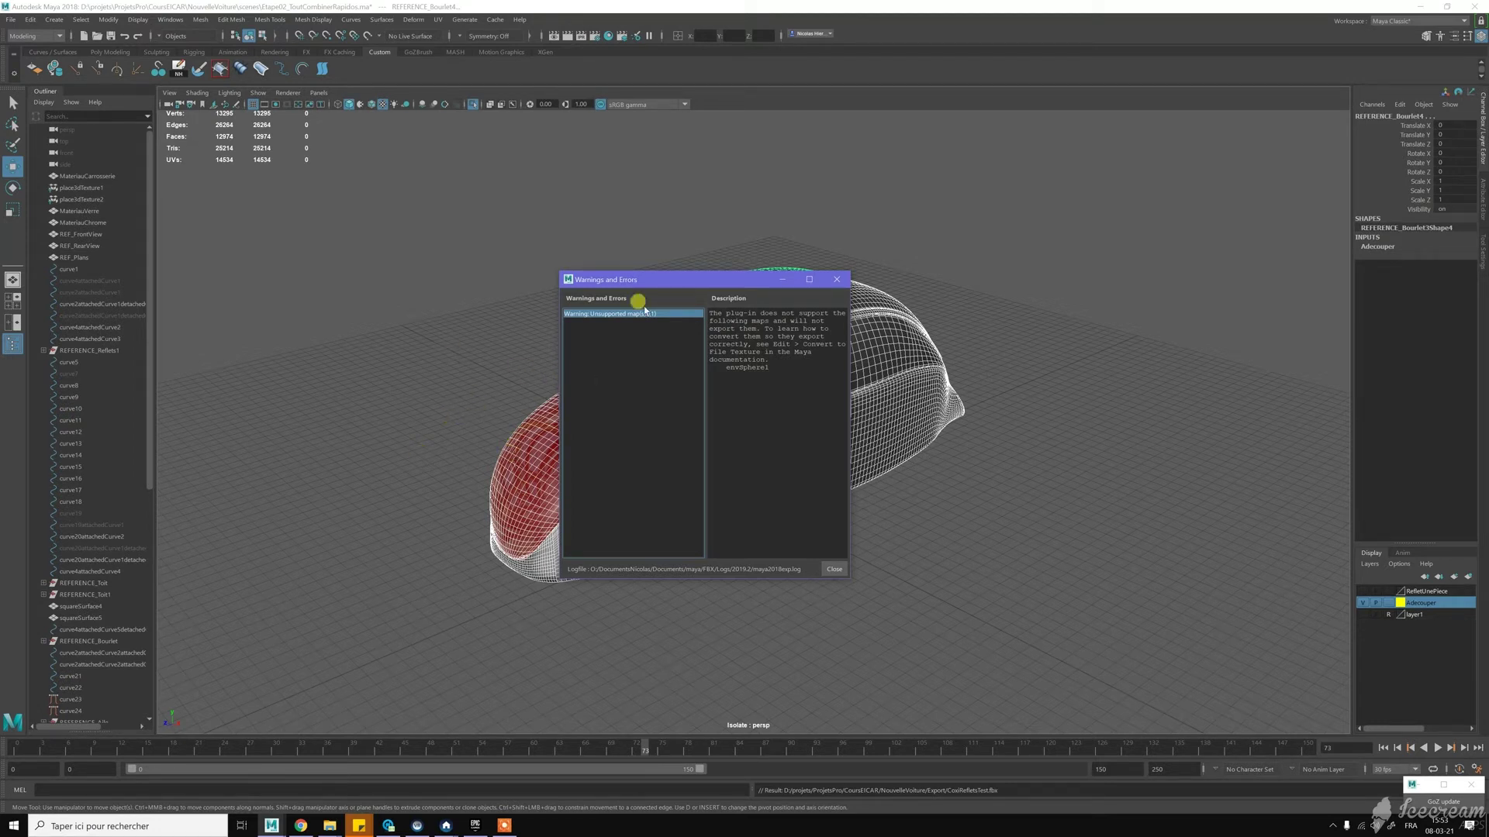
{"action": "left_click_drag", "start_coordinate": [687, 279], "coordinate": [580, 265]}
{"action": "left_click", "coordinate": [796, 467]}
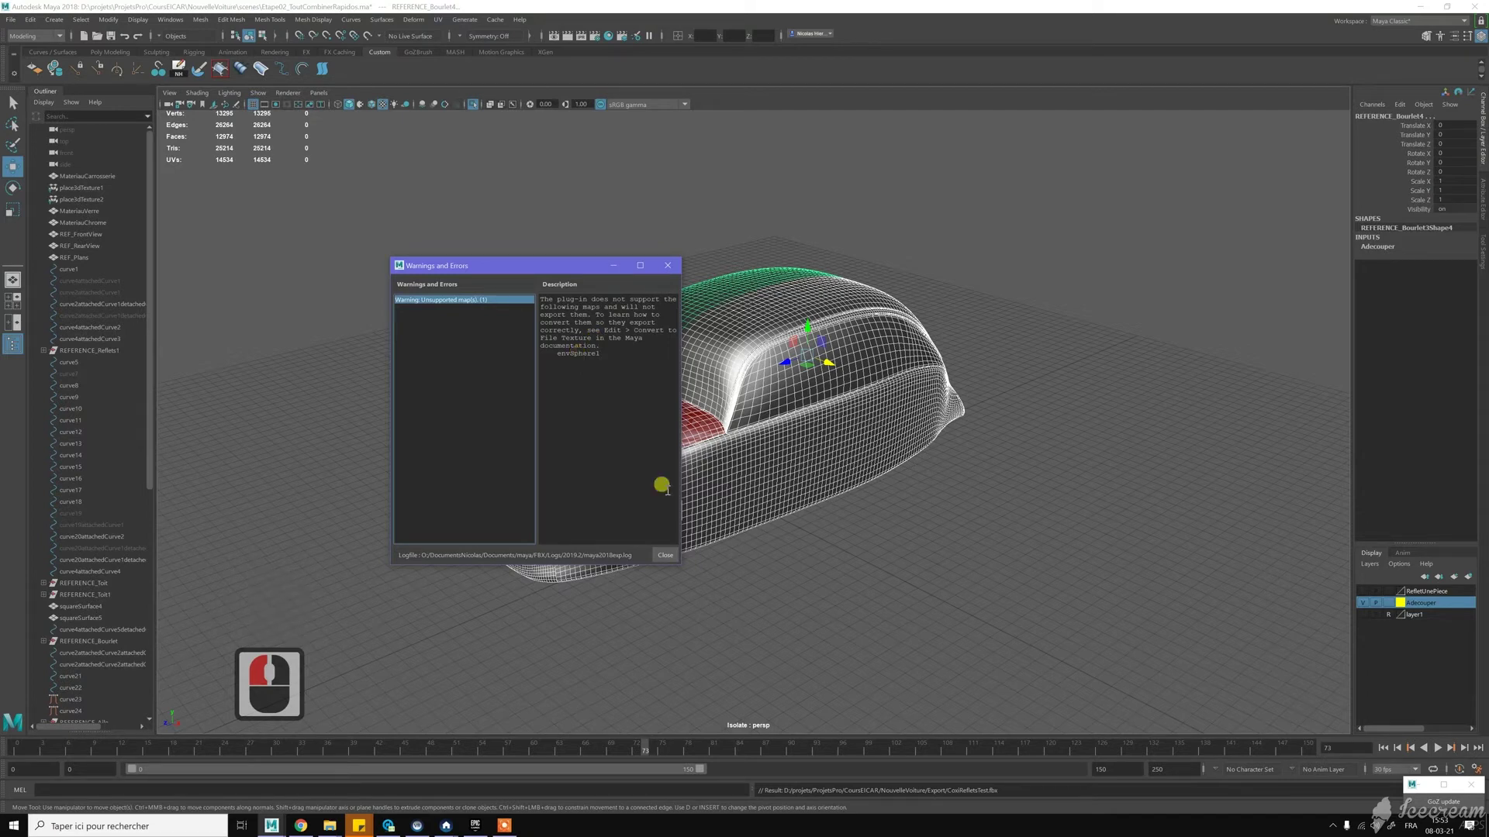
{"action": "left_click", "coordinate": [665, 555]}
{"action": "left_click", "coordinate": [872, 560]}
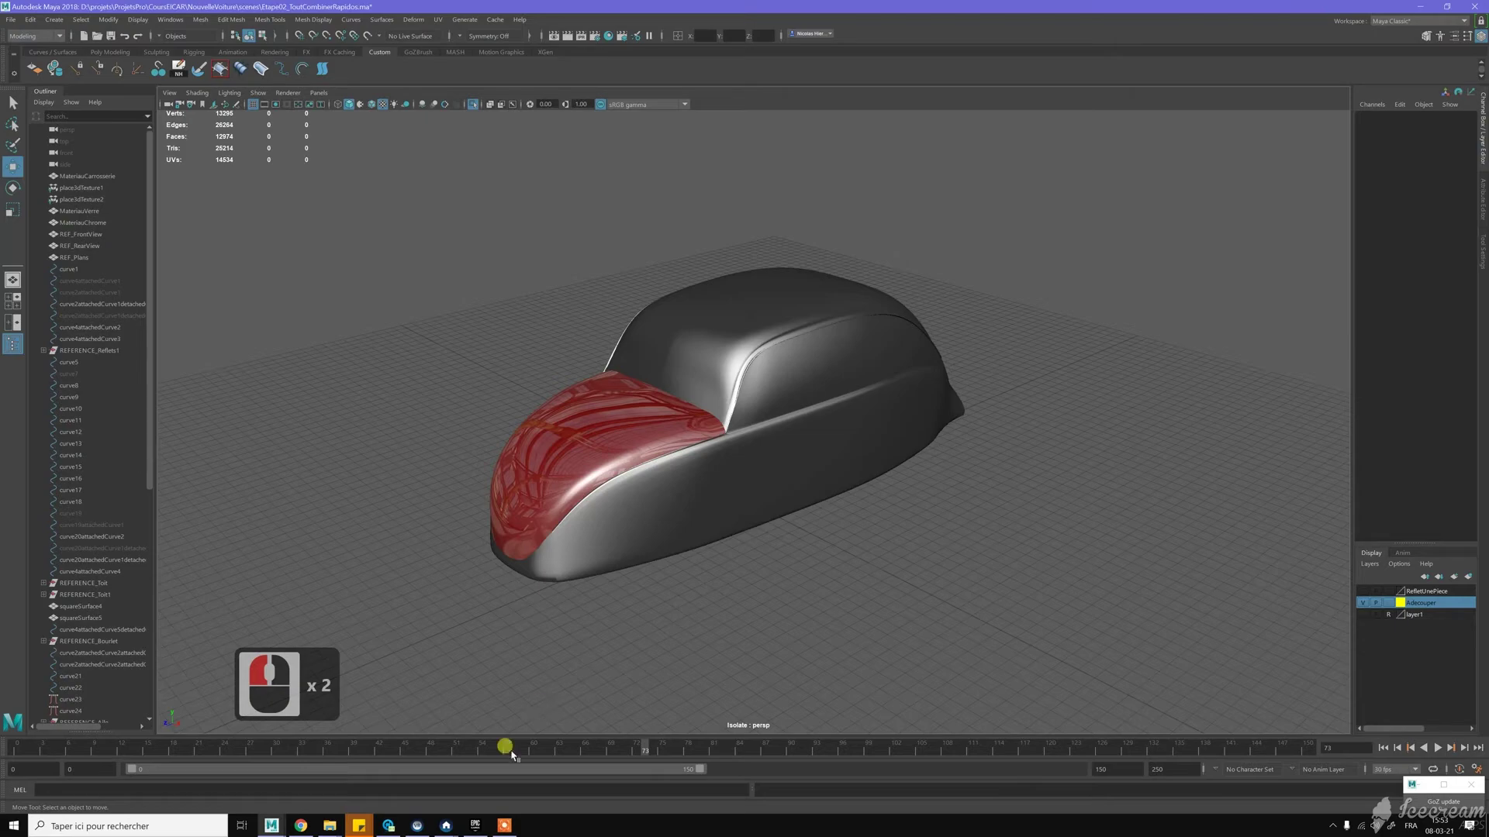
Step: Switch to the Epic Games Launcher and open the LaCox project in Unreal Engine
{"action": "left_click", "coordinate": [475, 827]}
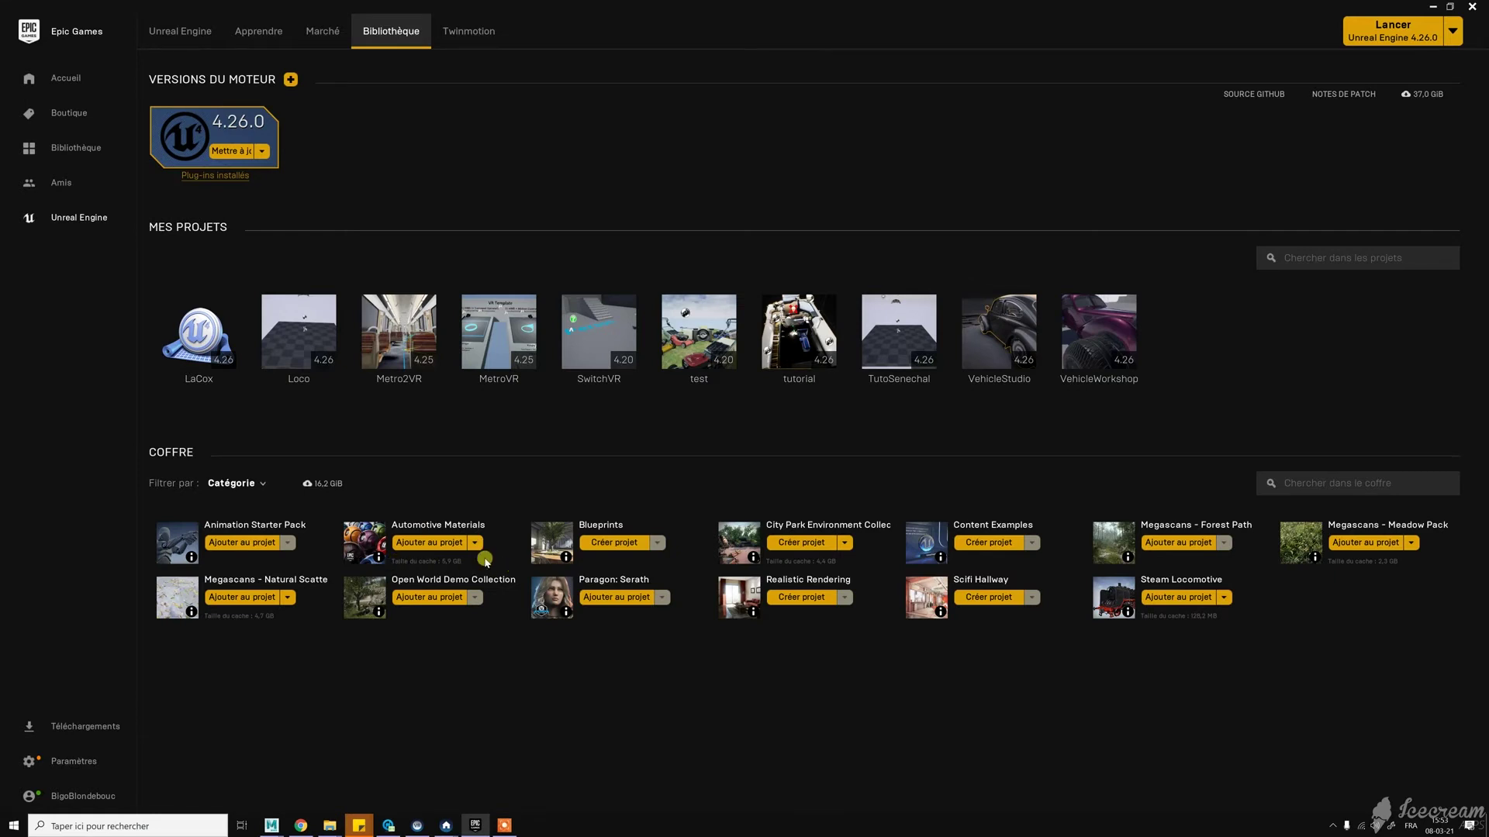
{"action": "double_click", "coordinate": [234, 321]}
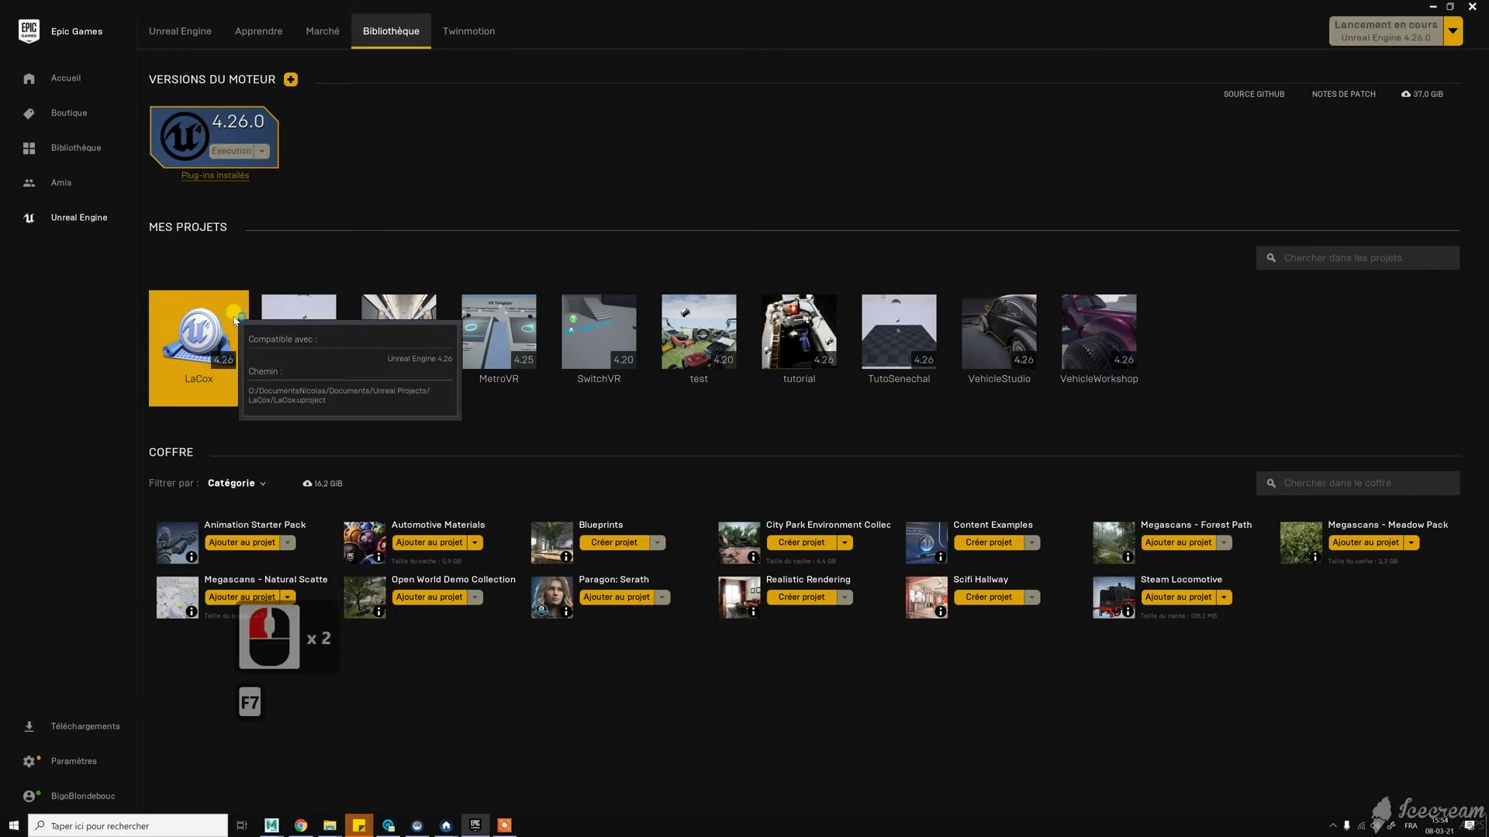
{"action": "key", "text": "F7"}
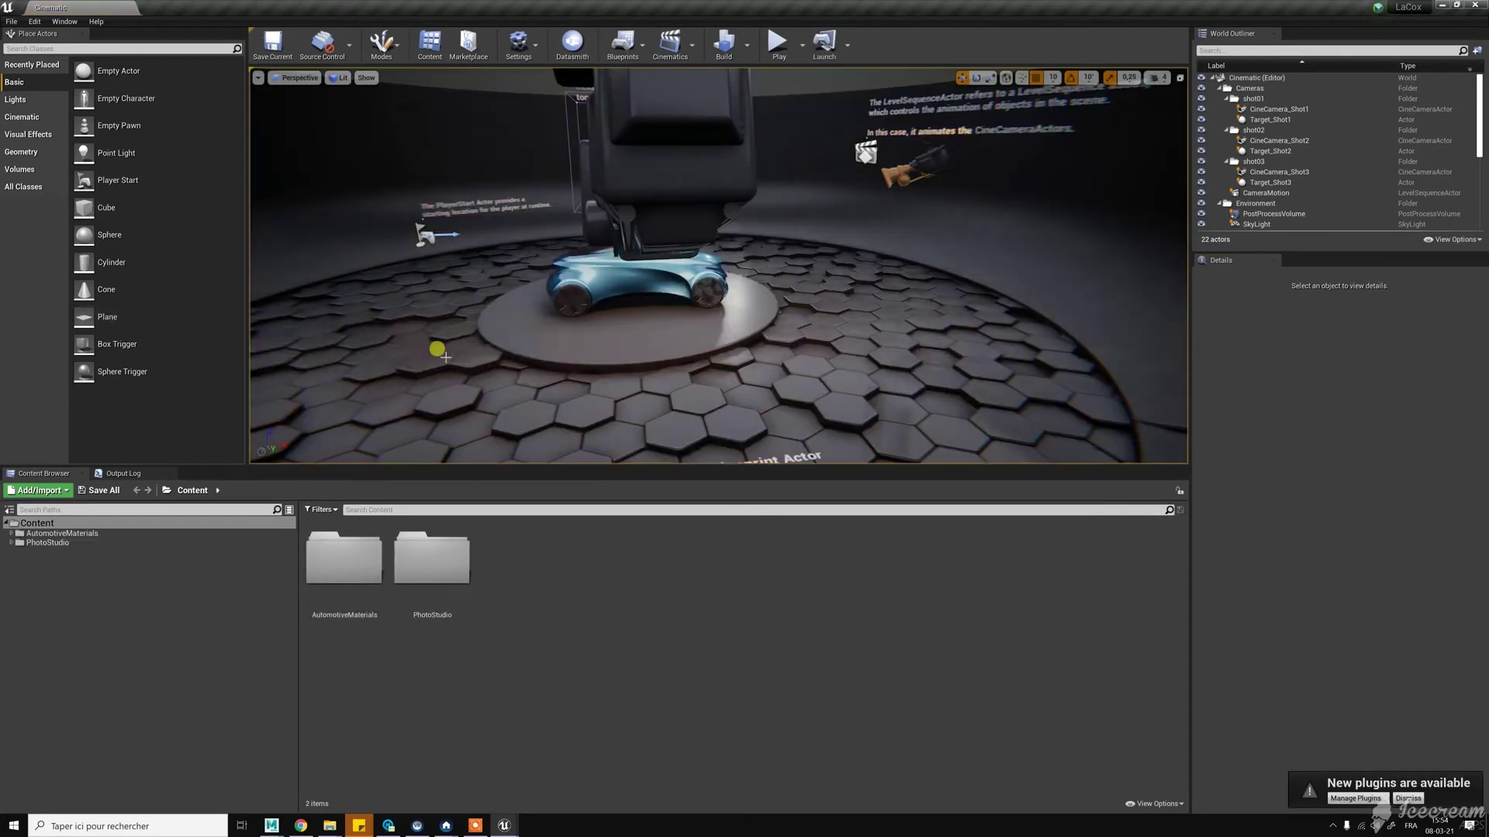
Step: Select the blue sample car on the turntable to show its mesh and material slots
{"action": "left_click", "coordinate": [612, 281]}
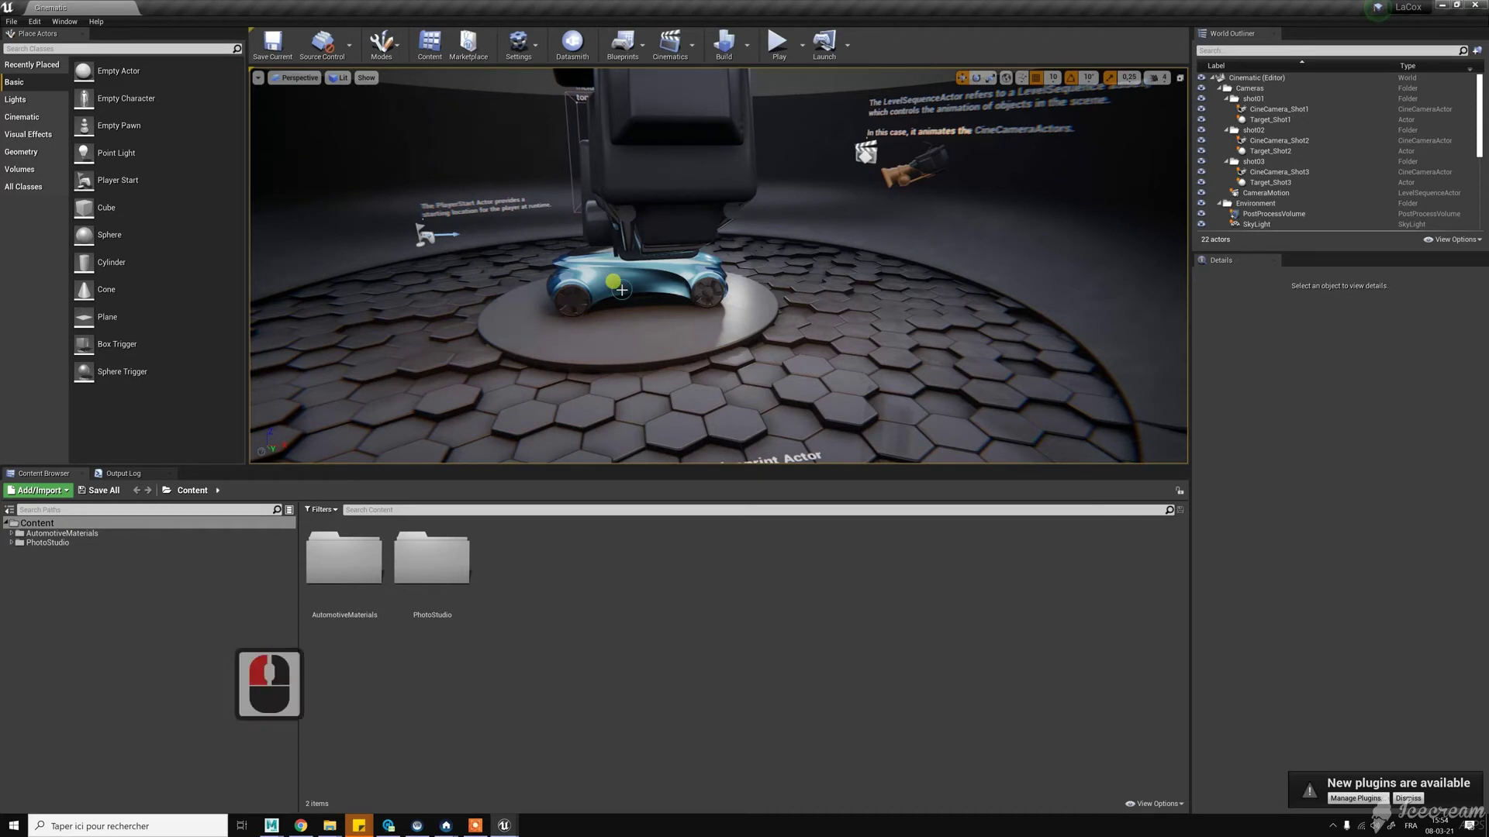
{"action": "left_click", "coordinate": [10, 512]}
{"action": "left_click", "coordinate": [11, 512]}
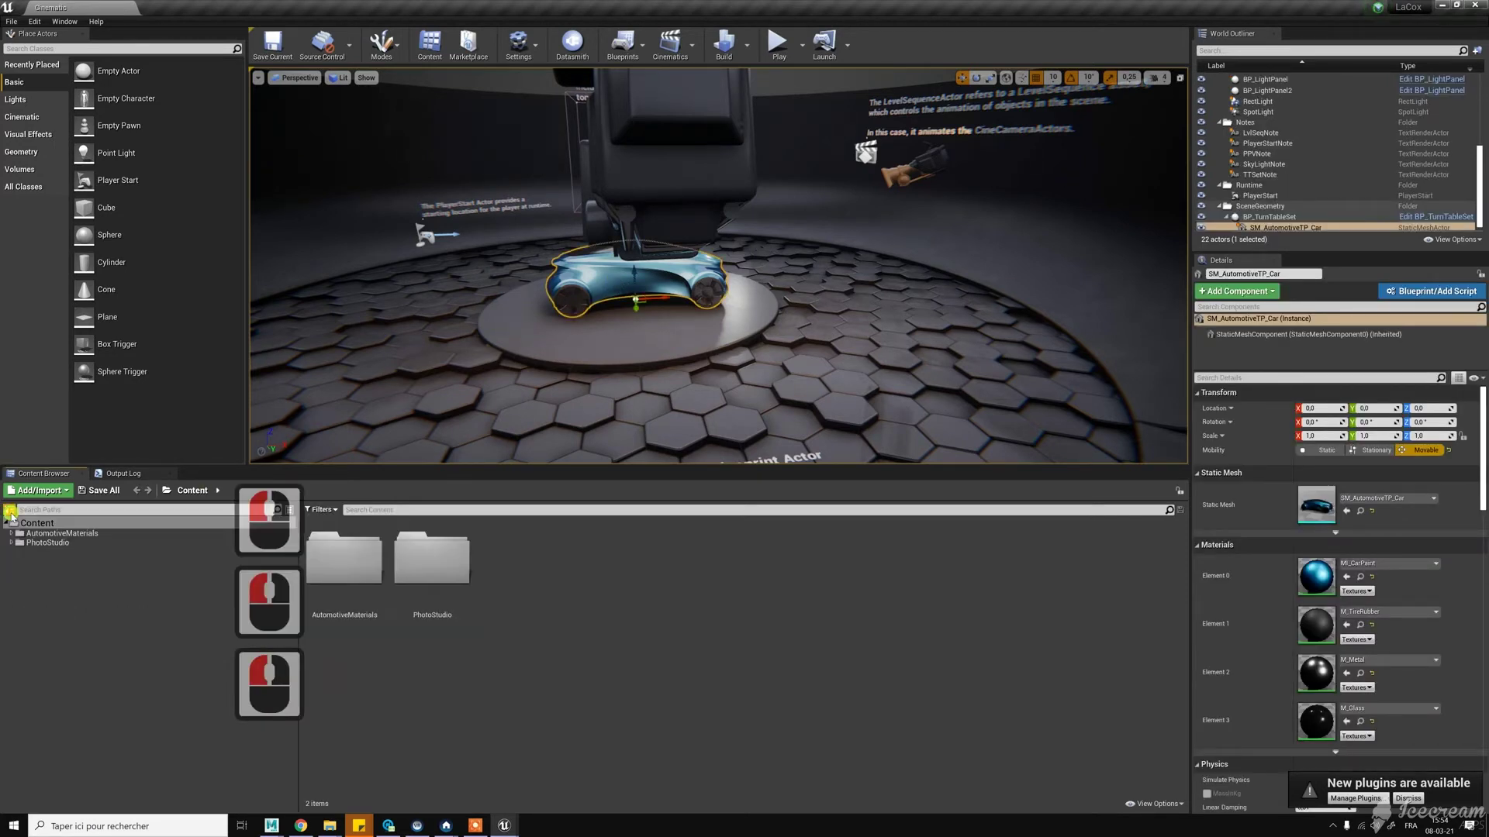
Step: Browse the AutomotiveMaterials content down to the exterior CarPaint materials and collapse the folder tree again
{"action": "left_click", "coordinate": [49, 535]}
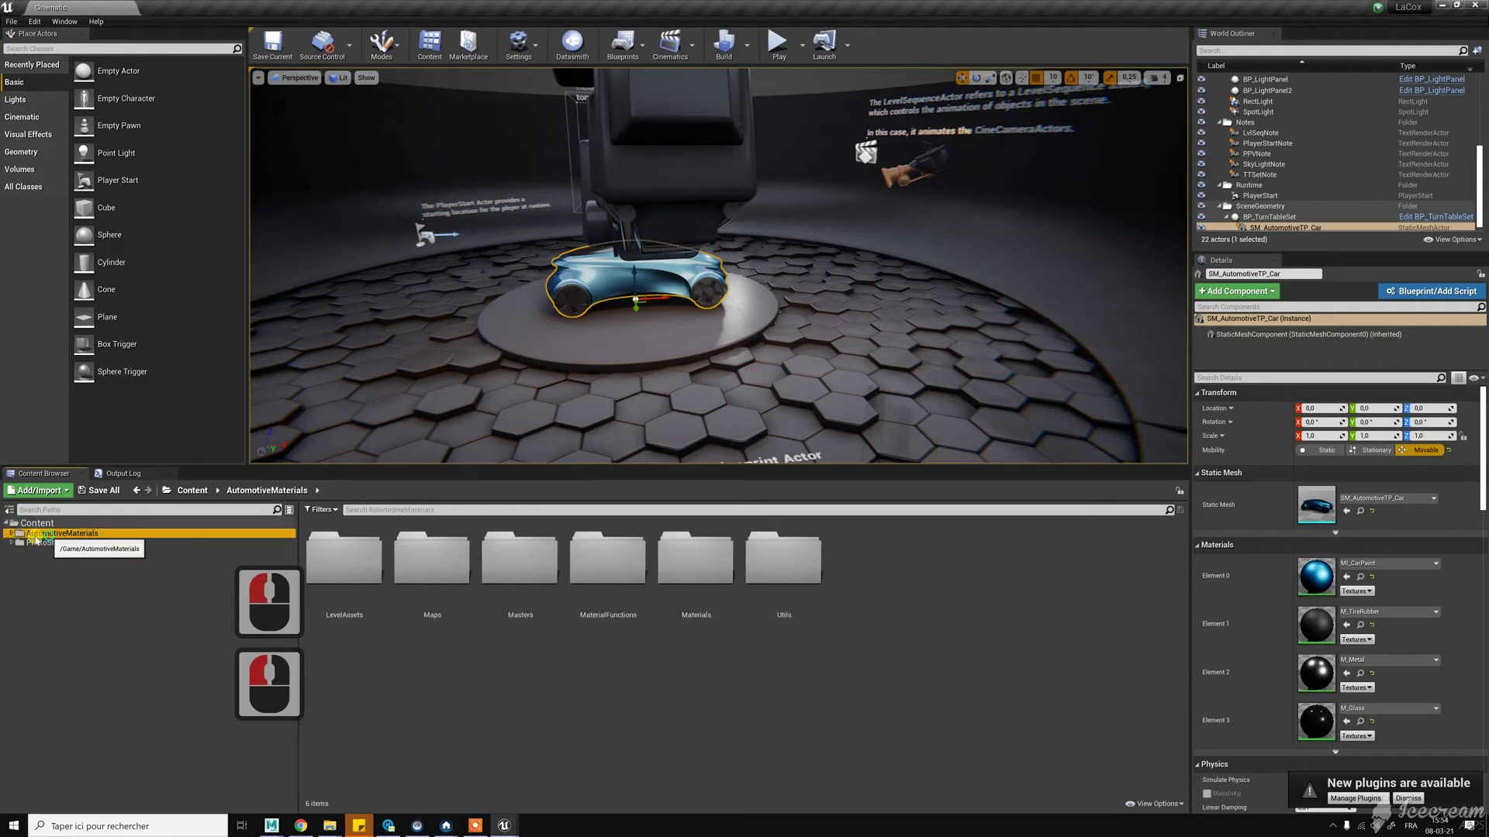
{"action": "left_click", "coordinate": [11, 534]}
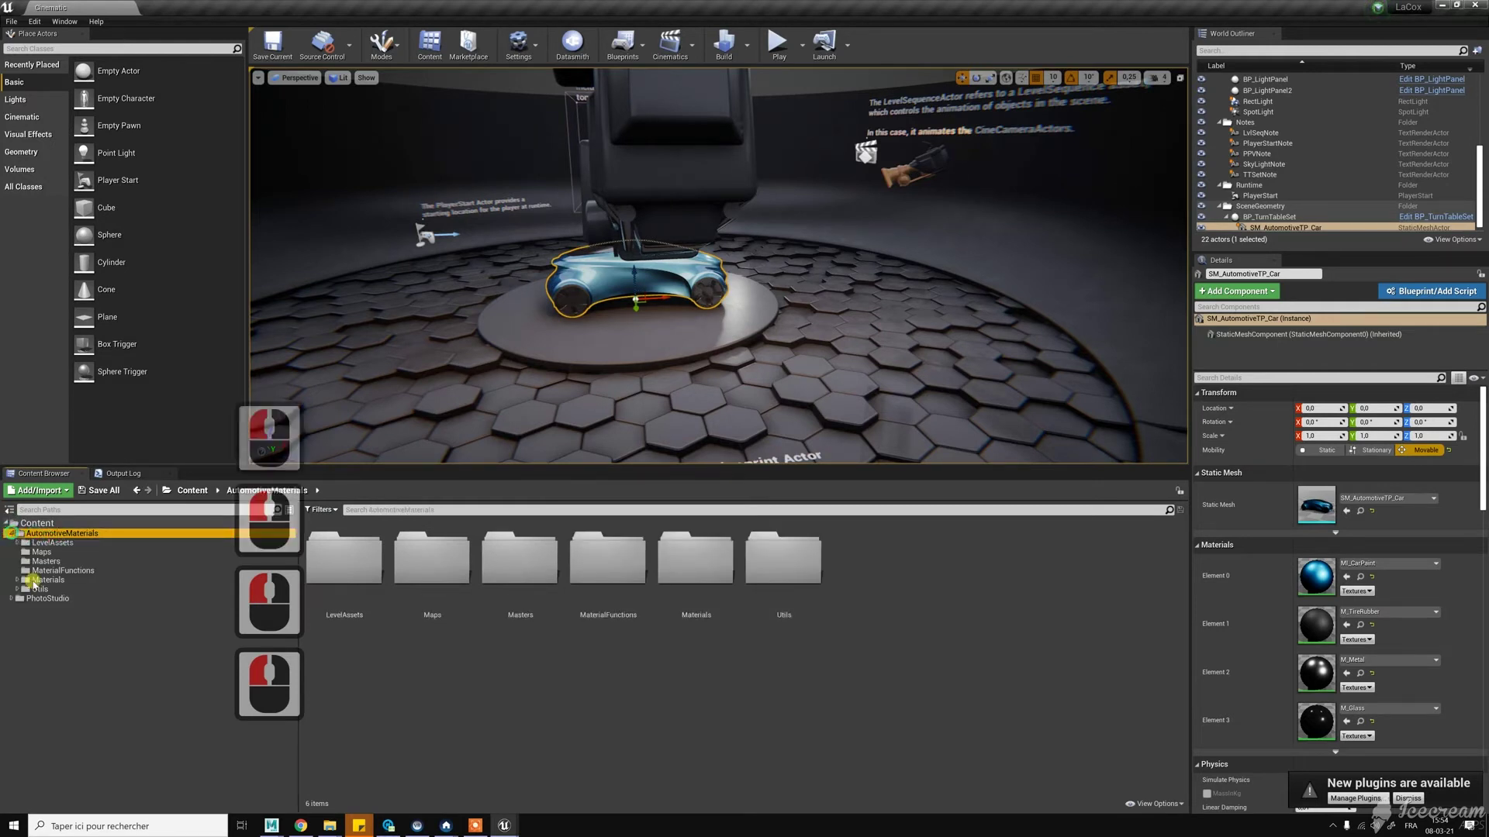
{"action": "left_click", "coordinate": [42, 581]}
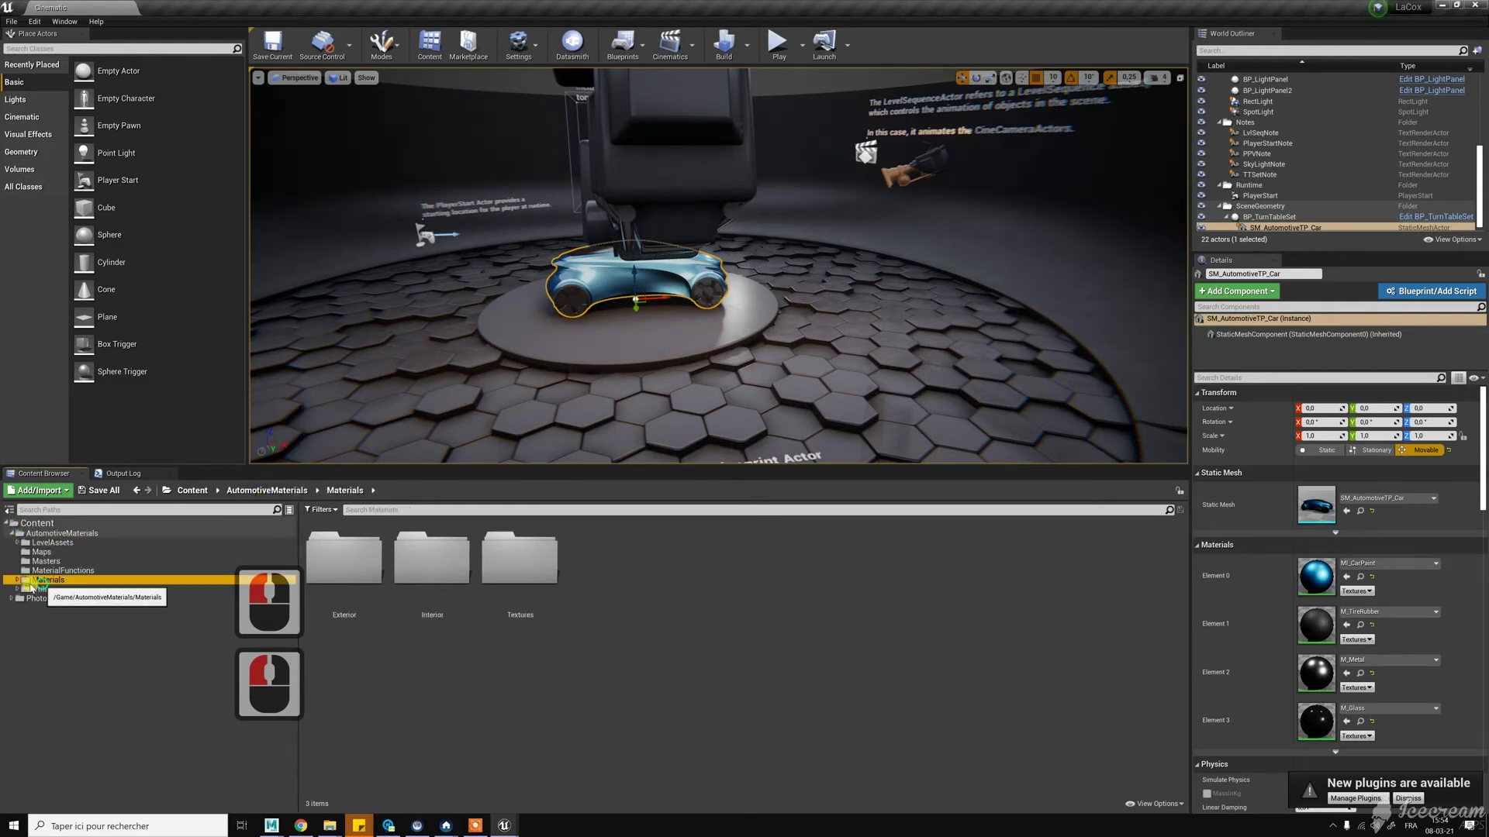
{"action": "left_click", "coordinate": [17, 580]}
{"action": "left_click", "coordinate": [25, 590]}
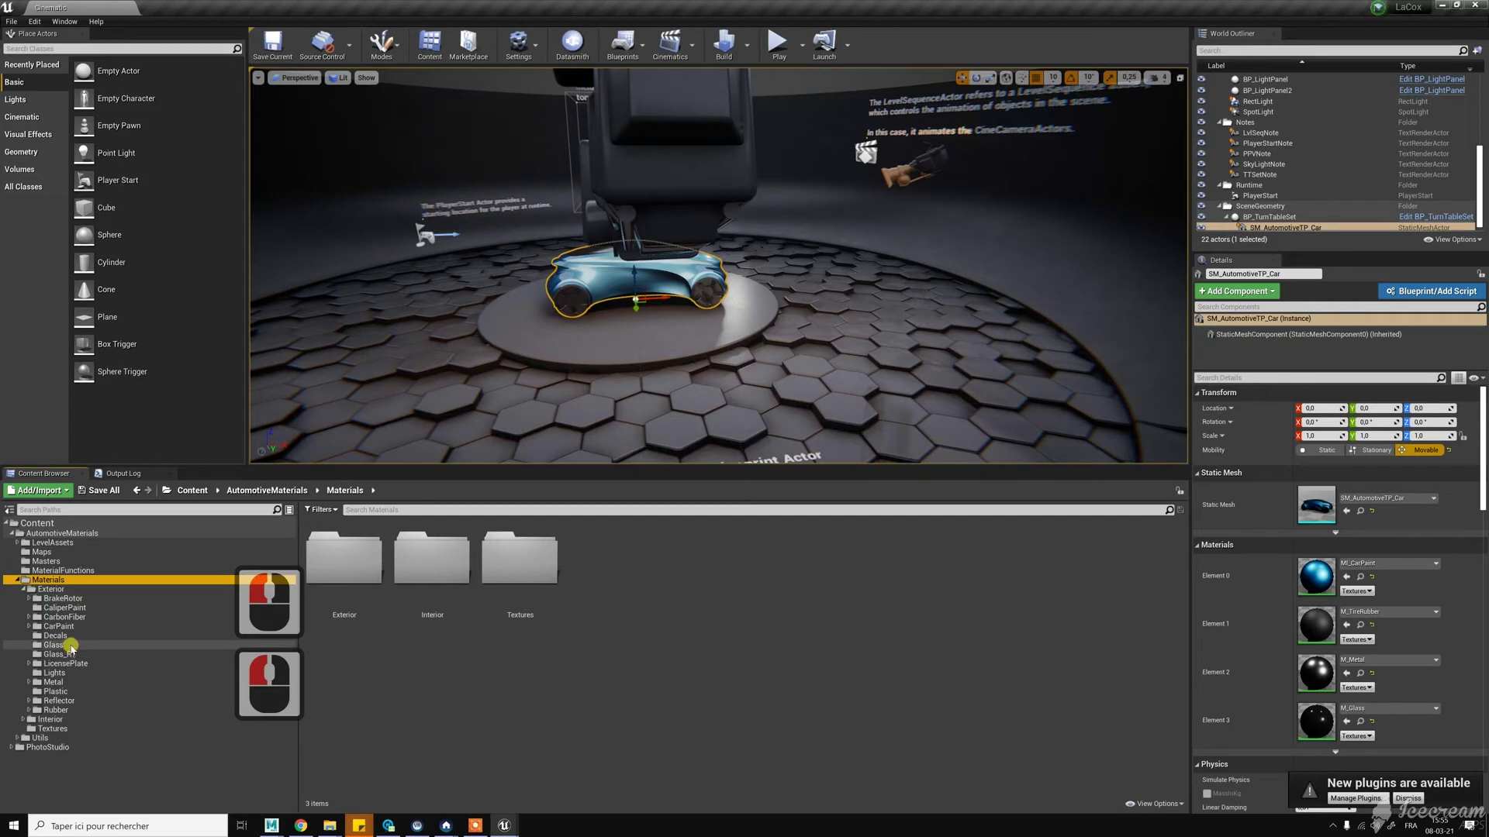
{"action": "left_click", "coordinate": [58, 626]}
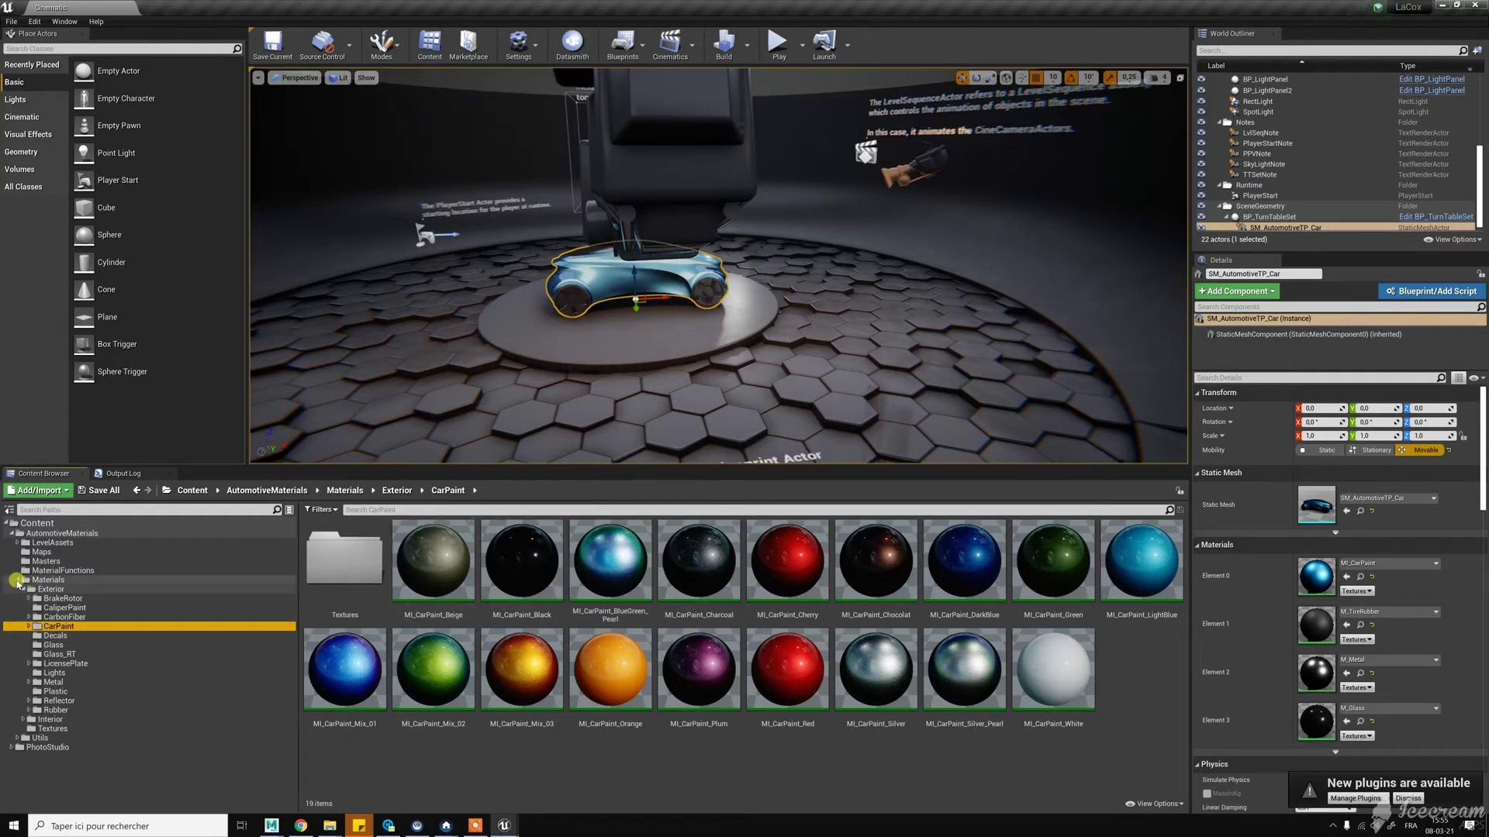
{"action": "left_click", "coordinate": [17, 581]}
{"action": "left_click", "coordinate": [12, 533]}
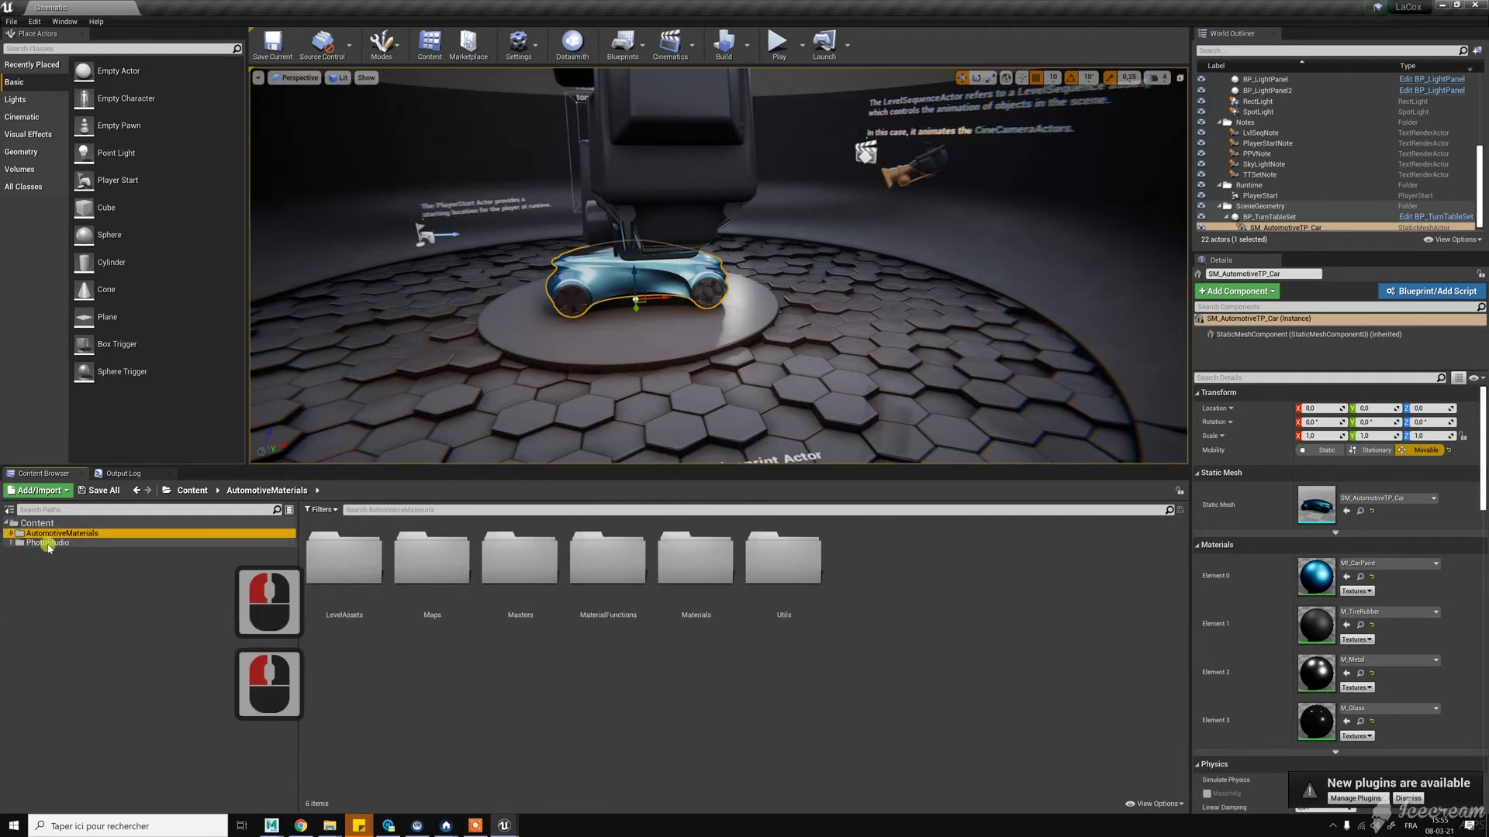
Step: Open the Car folder under PhotoStudio/Placeables as the destination for the new car
{"action": "left_click", "coordinate": [48, 543]}
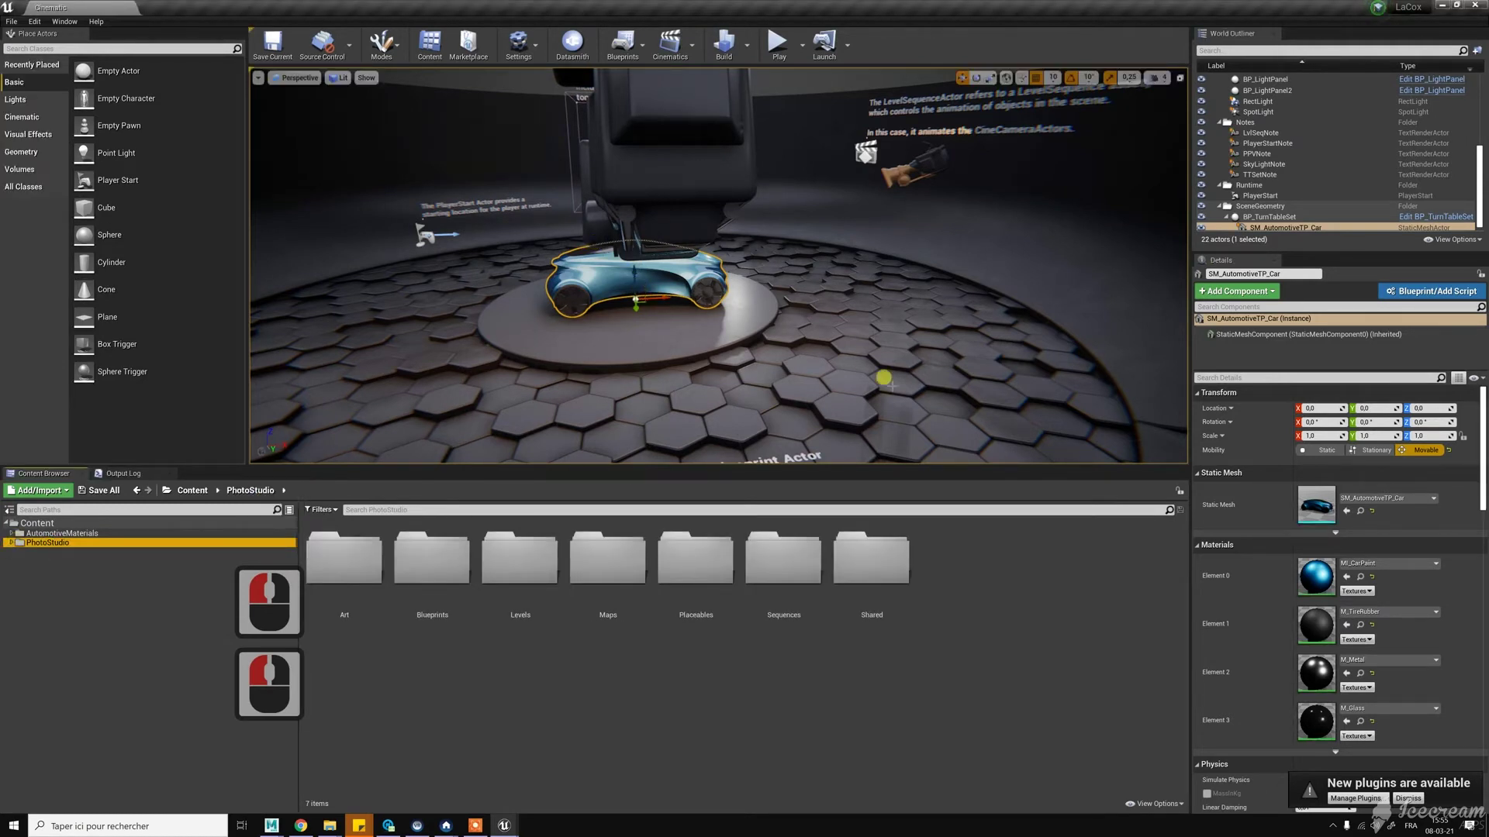
{"action": "left_click", "coordinate": [1356, 514]}
{"action": "left_click", "coordinate": [551, 552]}
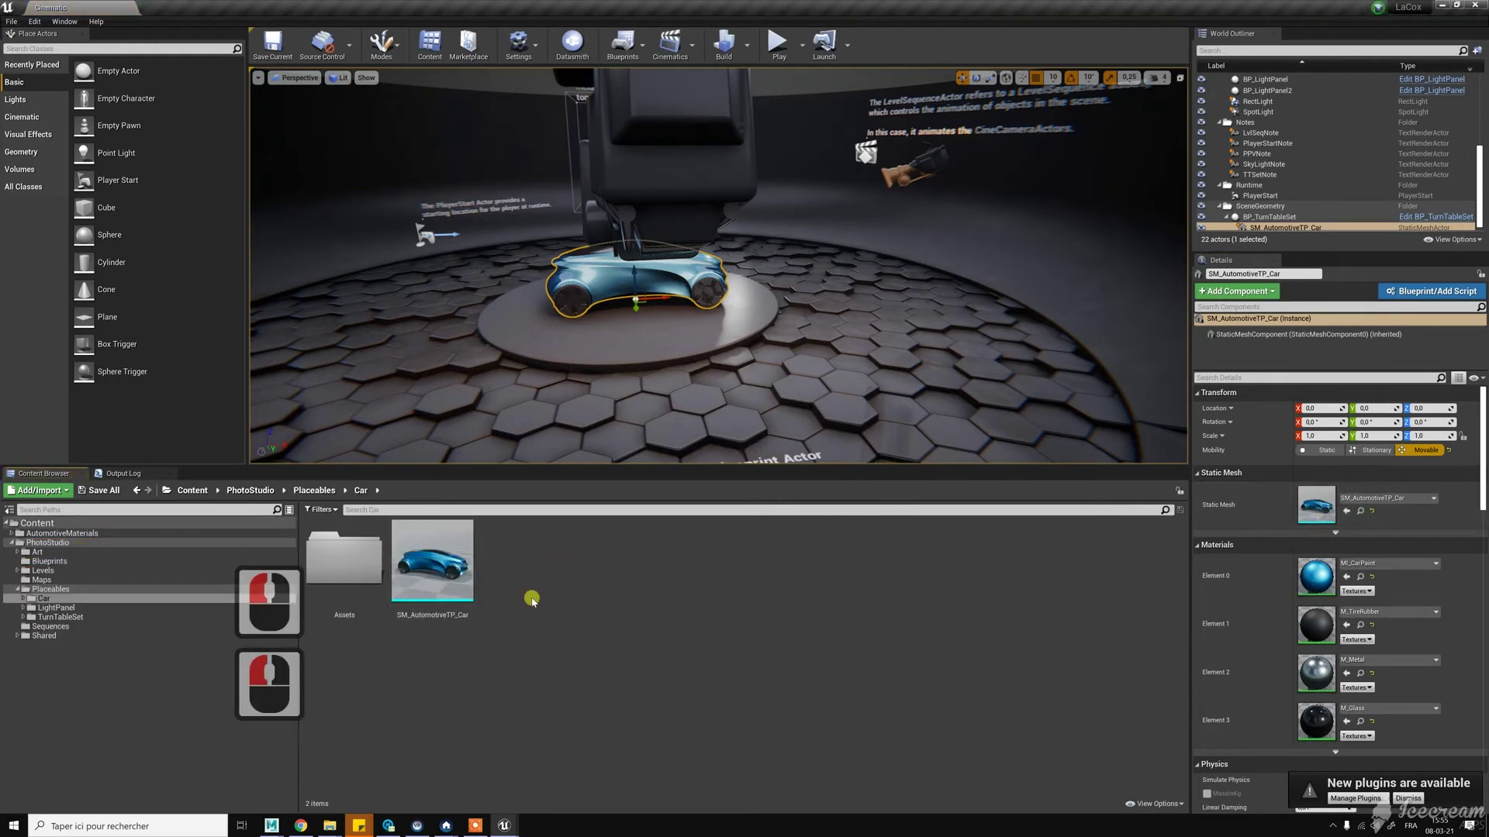
{"action": "left_click", "coordinate": [539, 570]}
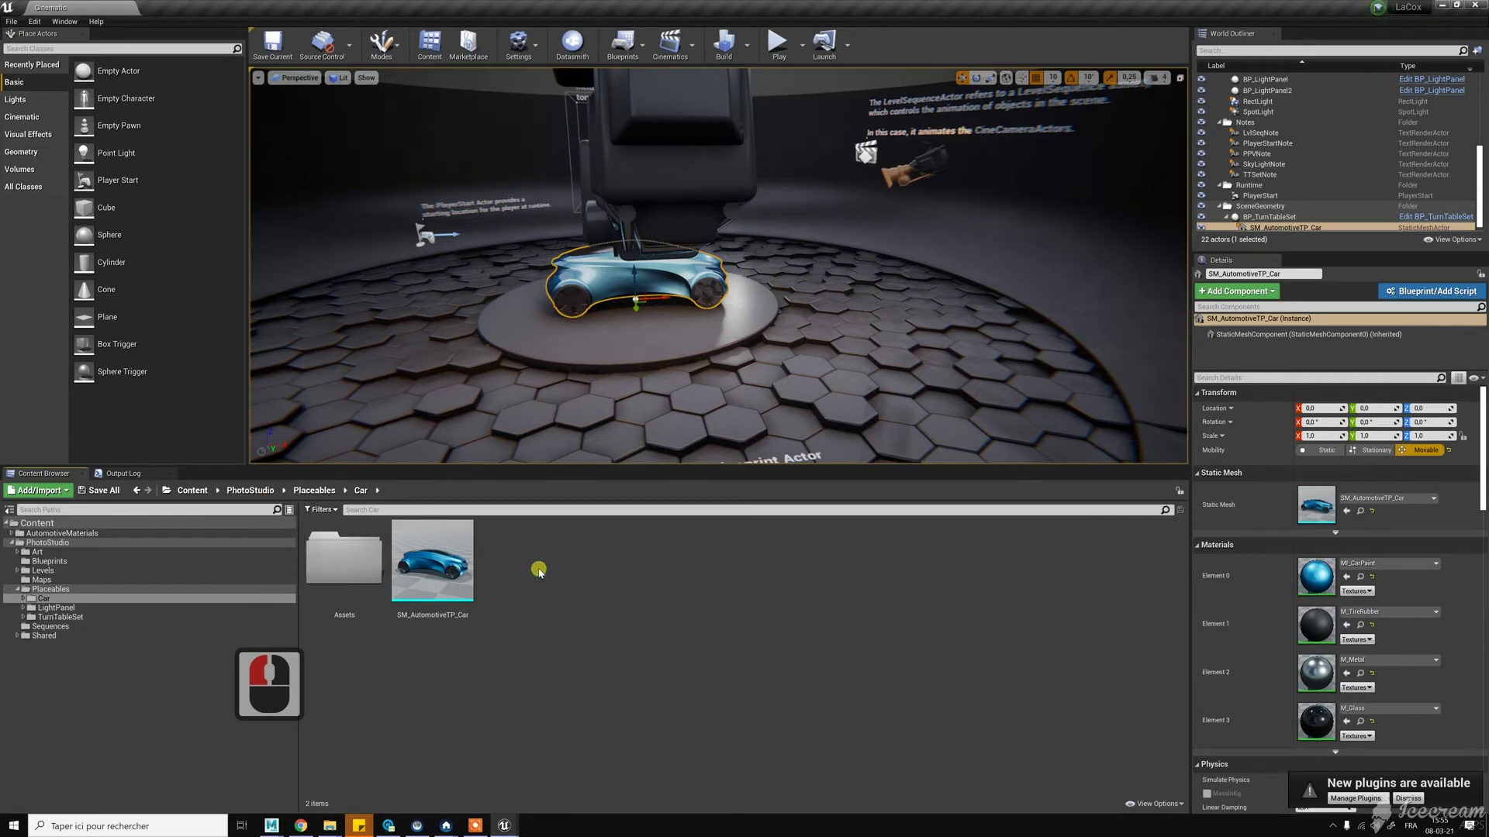
Step: Start importing CoxiRefletsTest.fbx from the NouvelleVoiture Export folder into the Car folder
{"action": "left_click", "coordinate": [39, 491]}
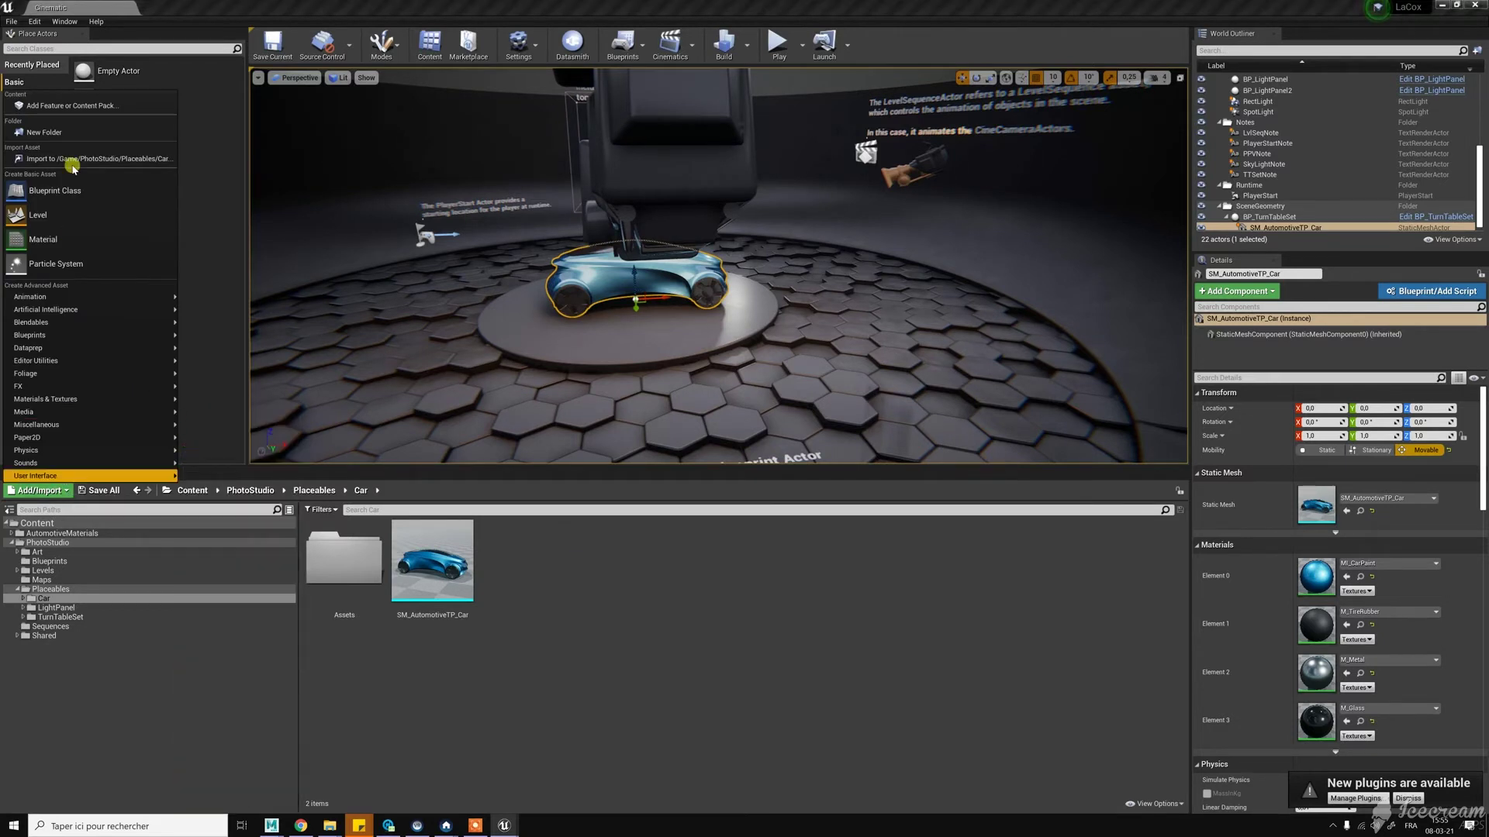
{"action": "left_click", "coordinate": [44, 152]}
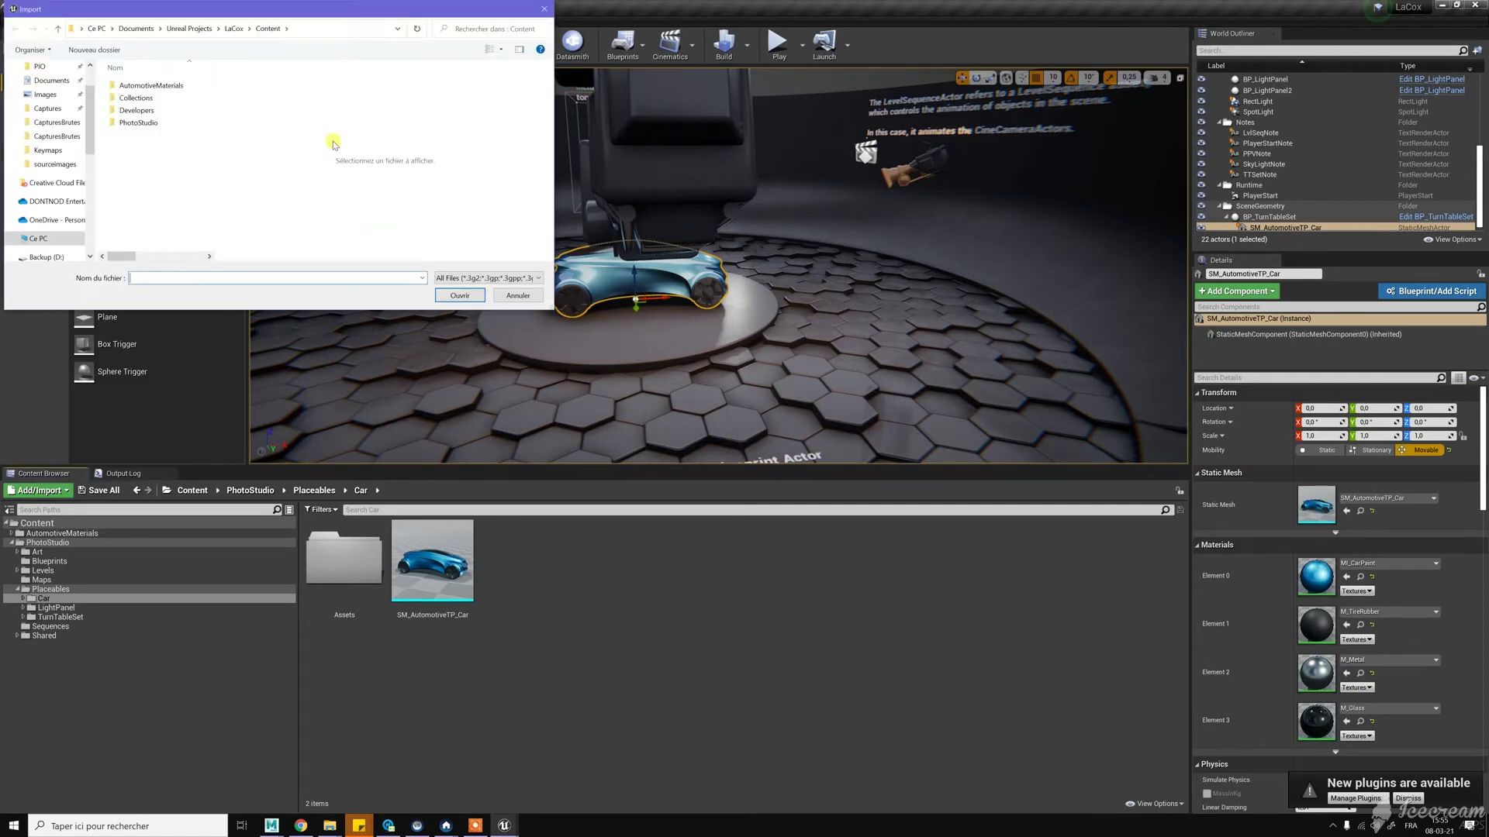
{"action": "left_click", "coordinate": [234, 28]}
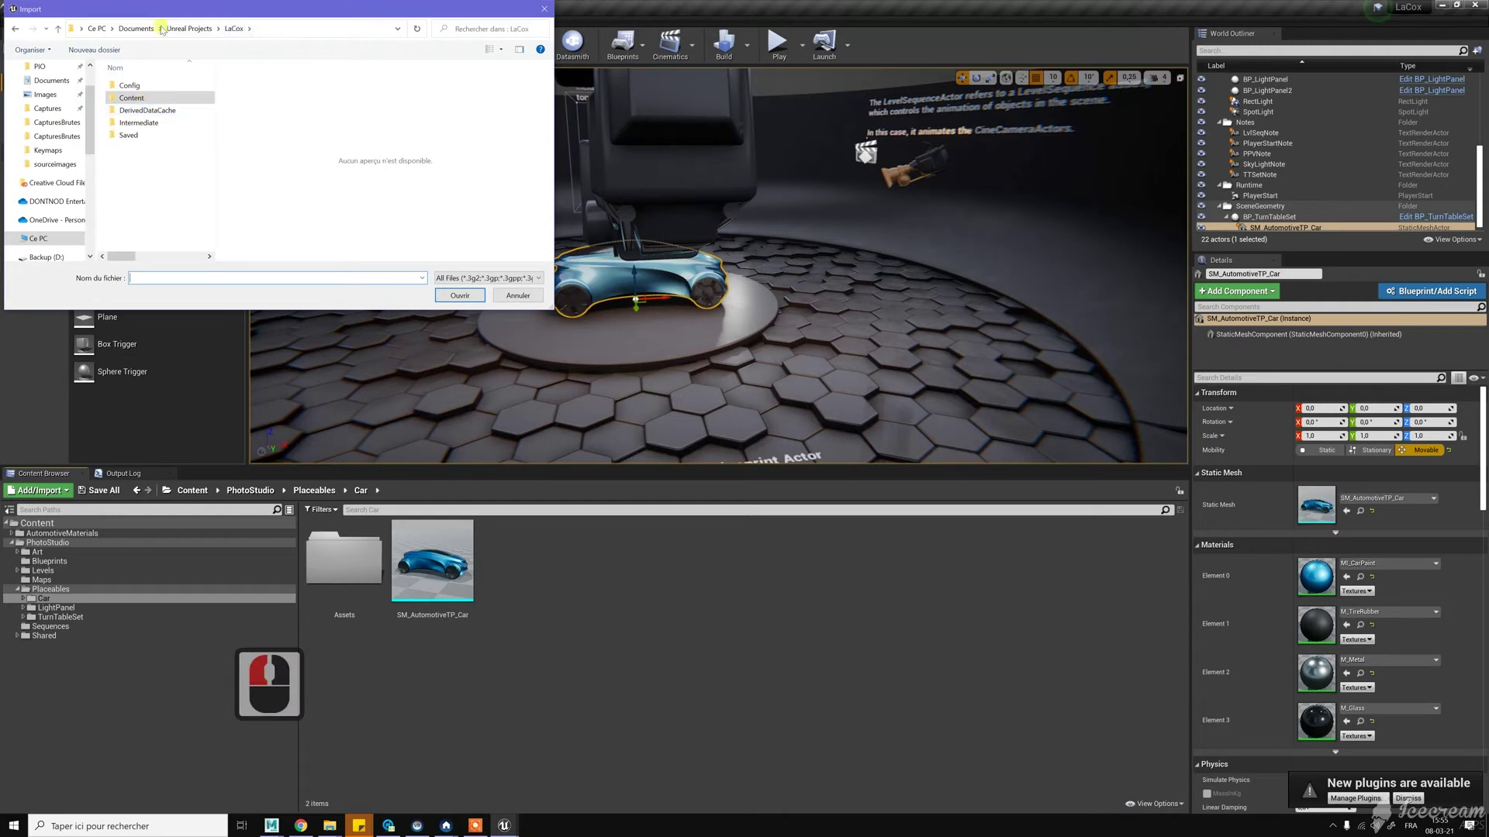
{"action": "left_click_drag", "start_coordinate": [219, 8], "coordinate": [315, 57]}
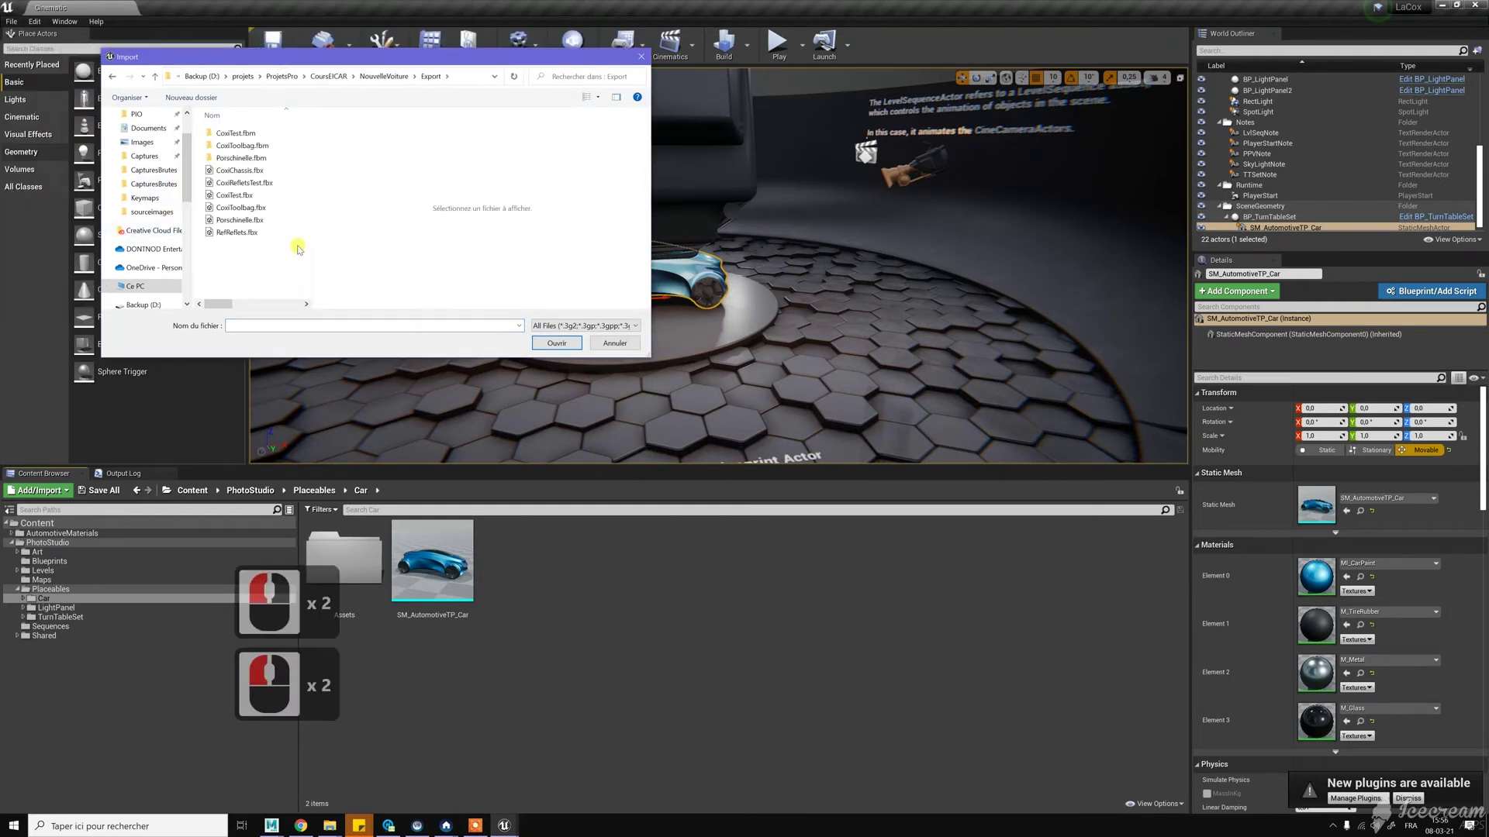
{"action": "double_click", "coordinate": [237, 176]}
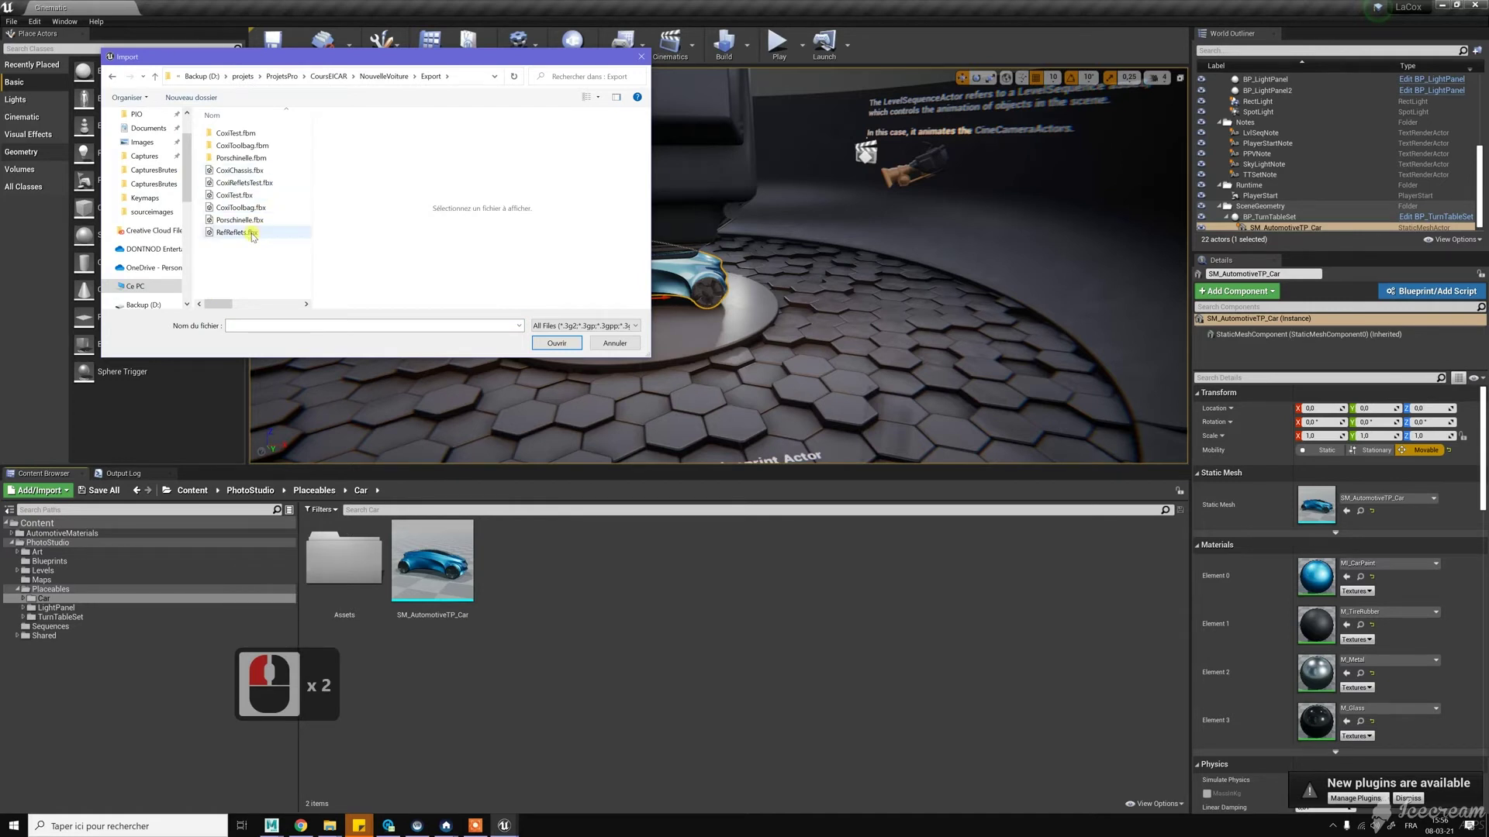
{"action": "left_click", "coordinate": [252, 234]}
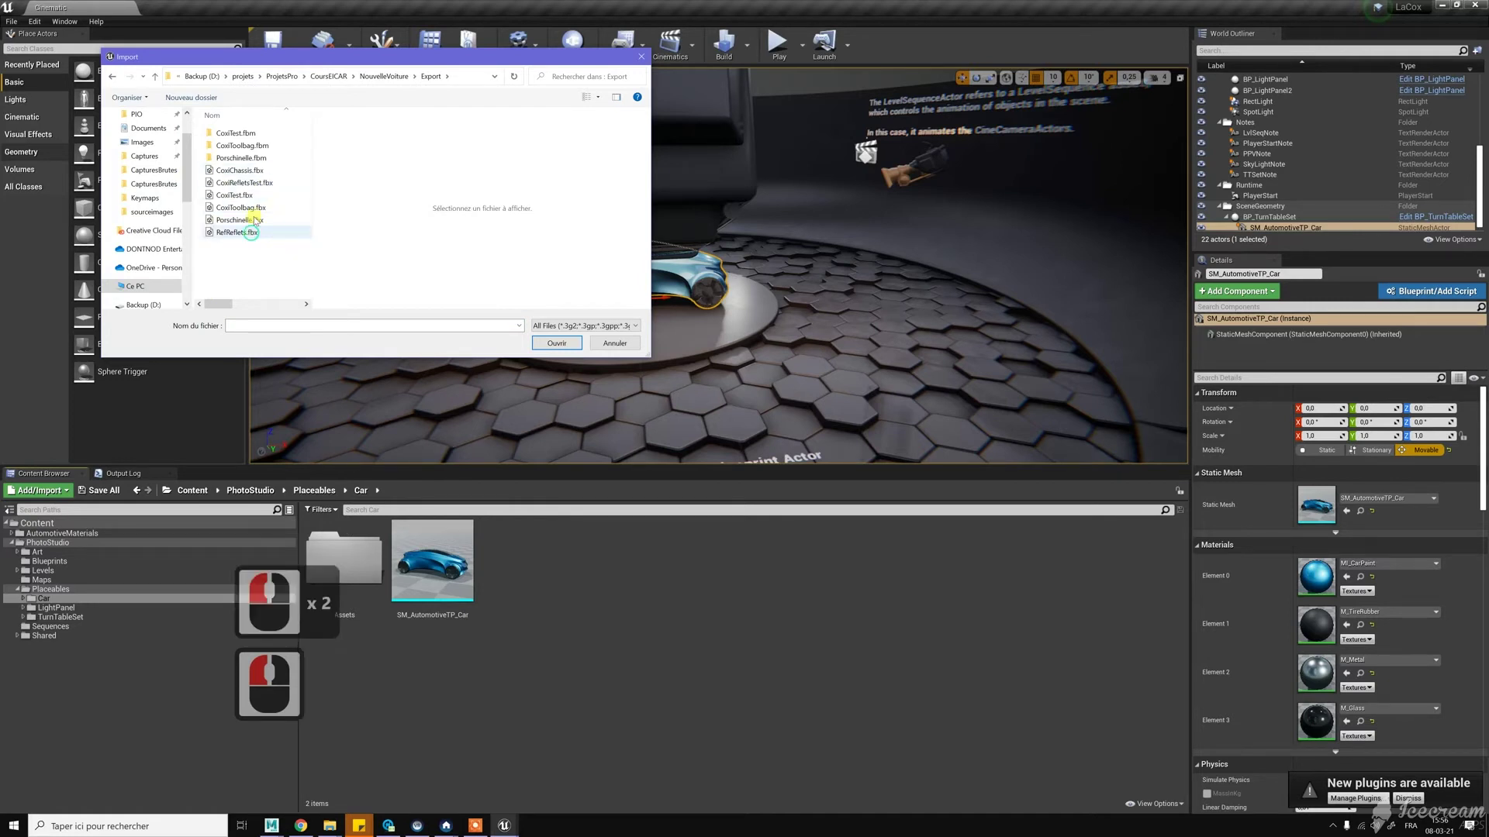
{"action": "left_click", "coordinate": [252, 182]}
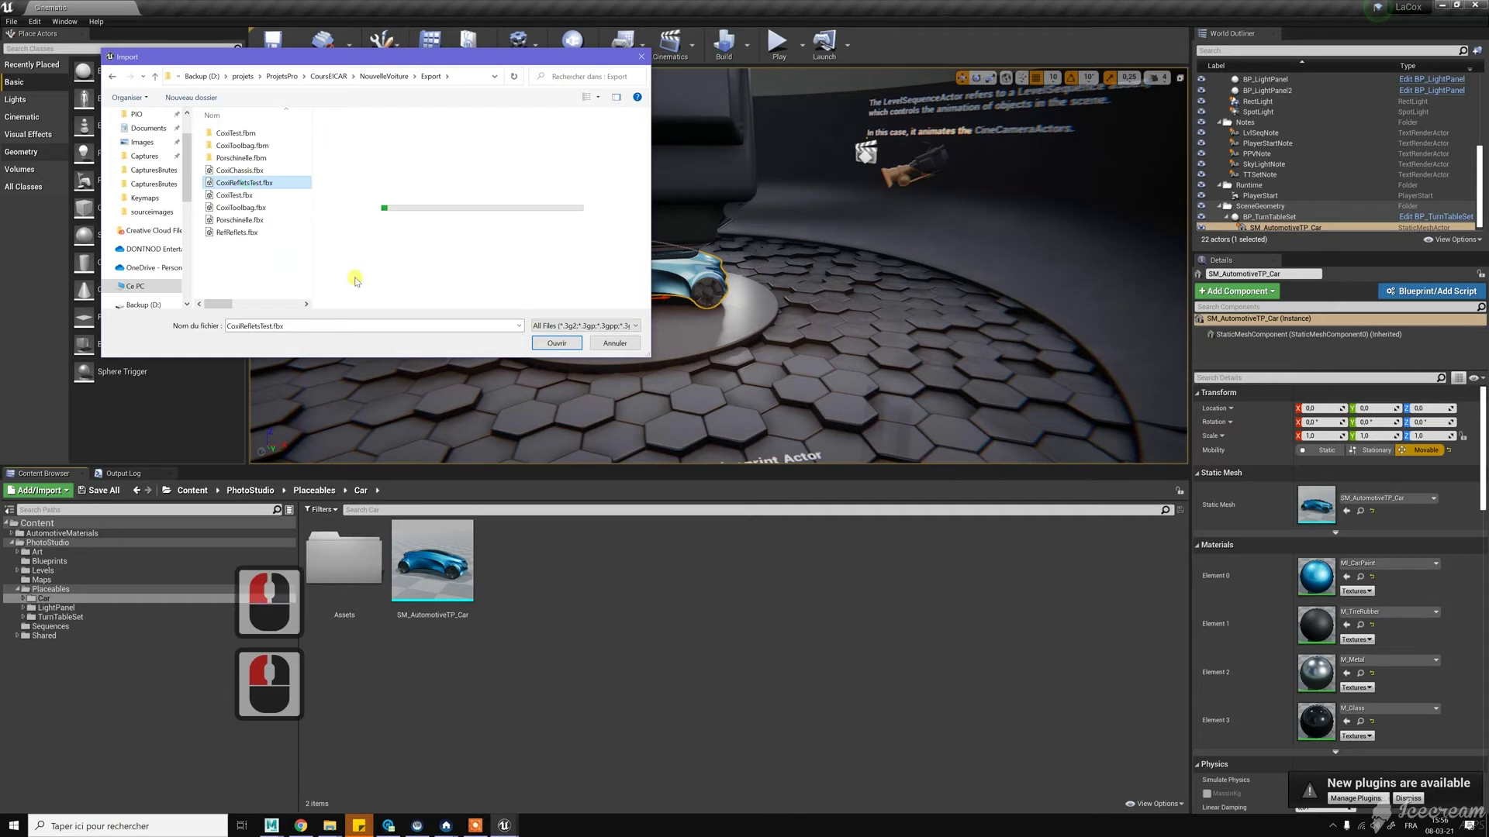
{"action": "left_click", "coordinate": [570, 347]}
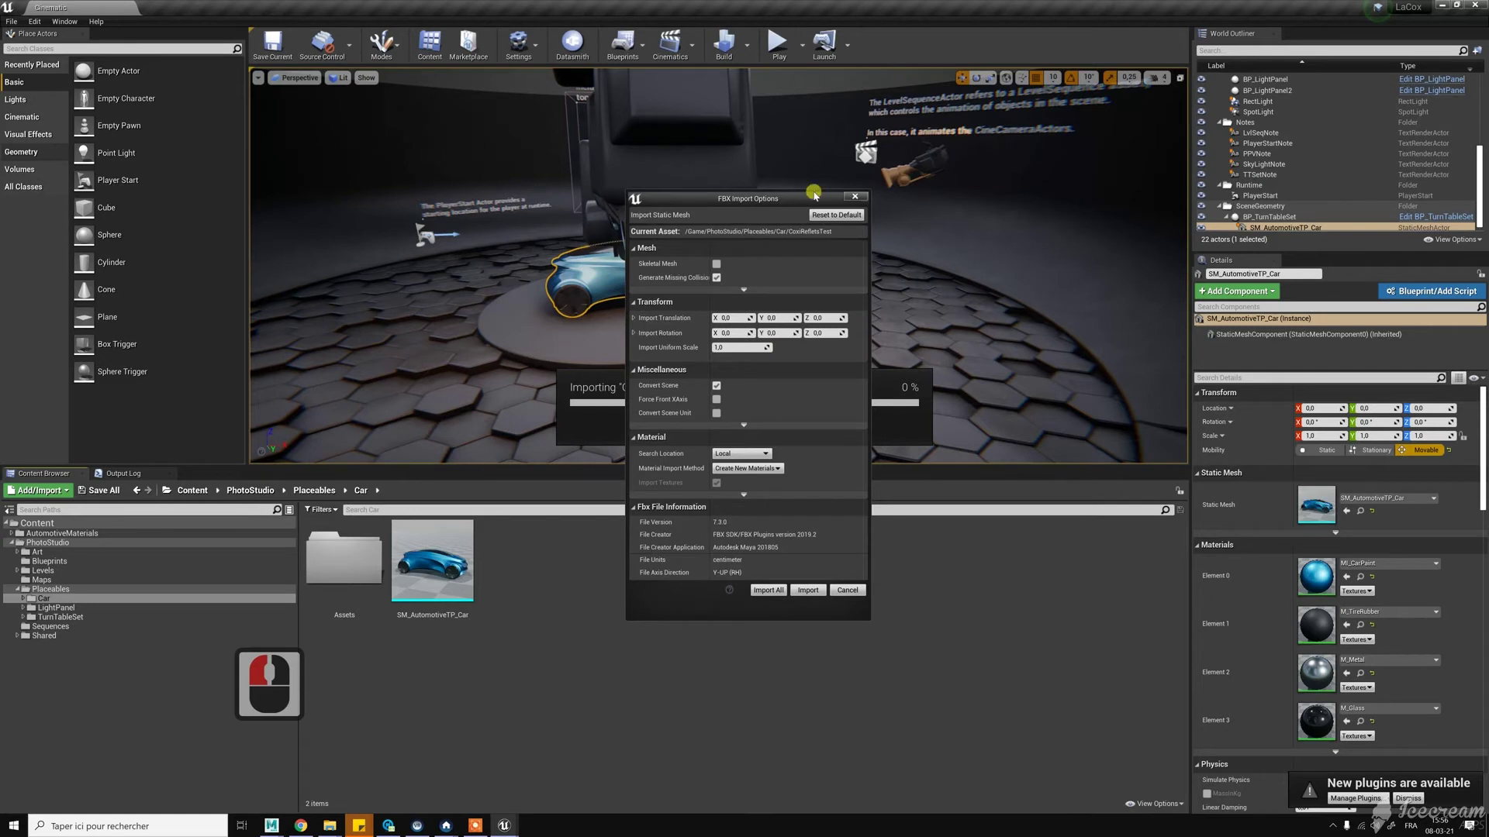
Step: In the FBX import's advanced mesh options, enable Combine Meshes and set Normal Import Method to Import Normals and Tangents
{"action": "left_click_drag", "start_coordinate": [796, 195], "coordinate": [769, 190]}
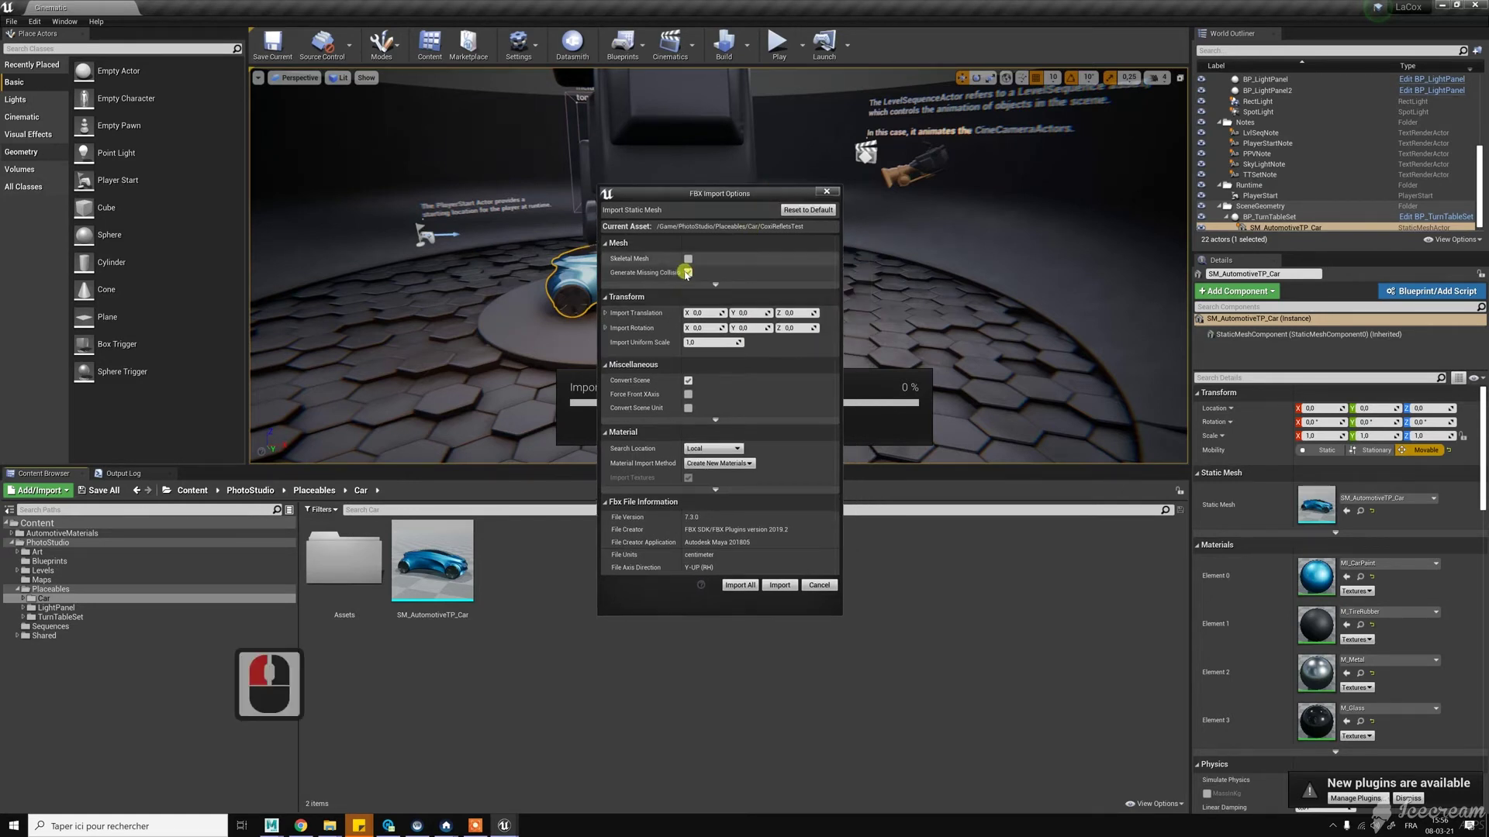
{"action": "left_click", "coordinate": [716, 285]}
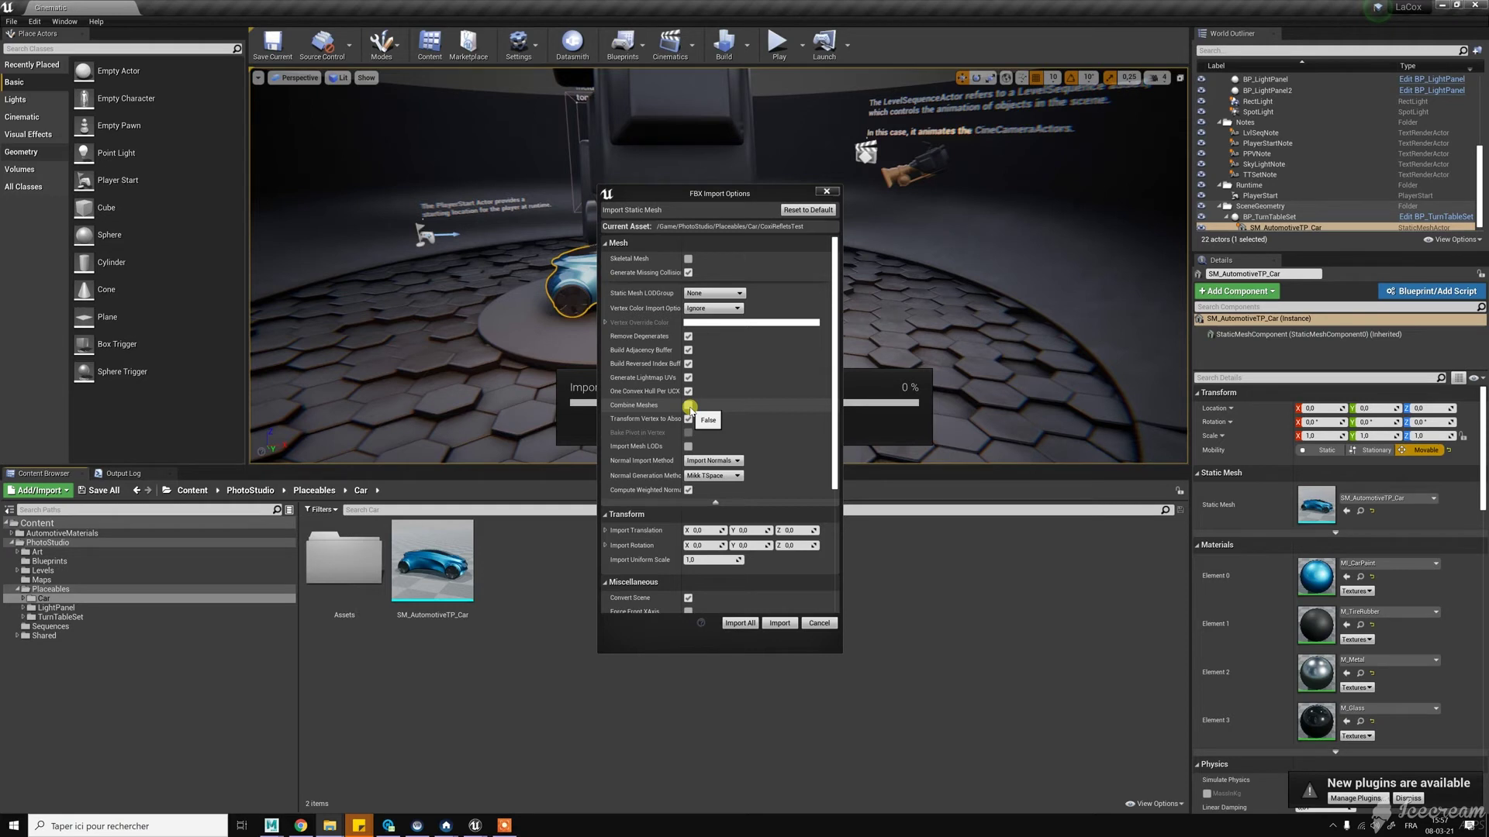
{"action": "left_click", "coordinate": [689, 406]}
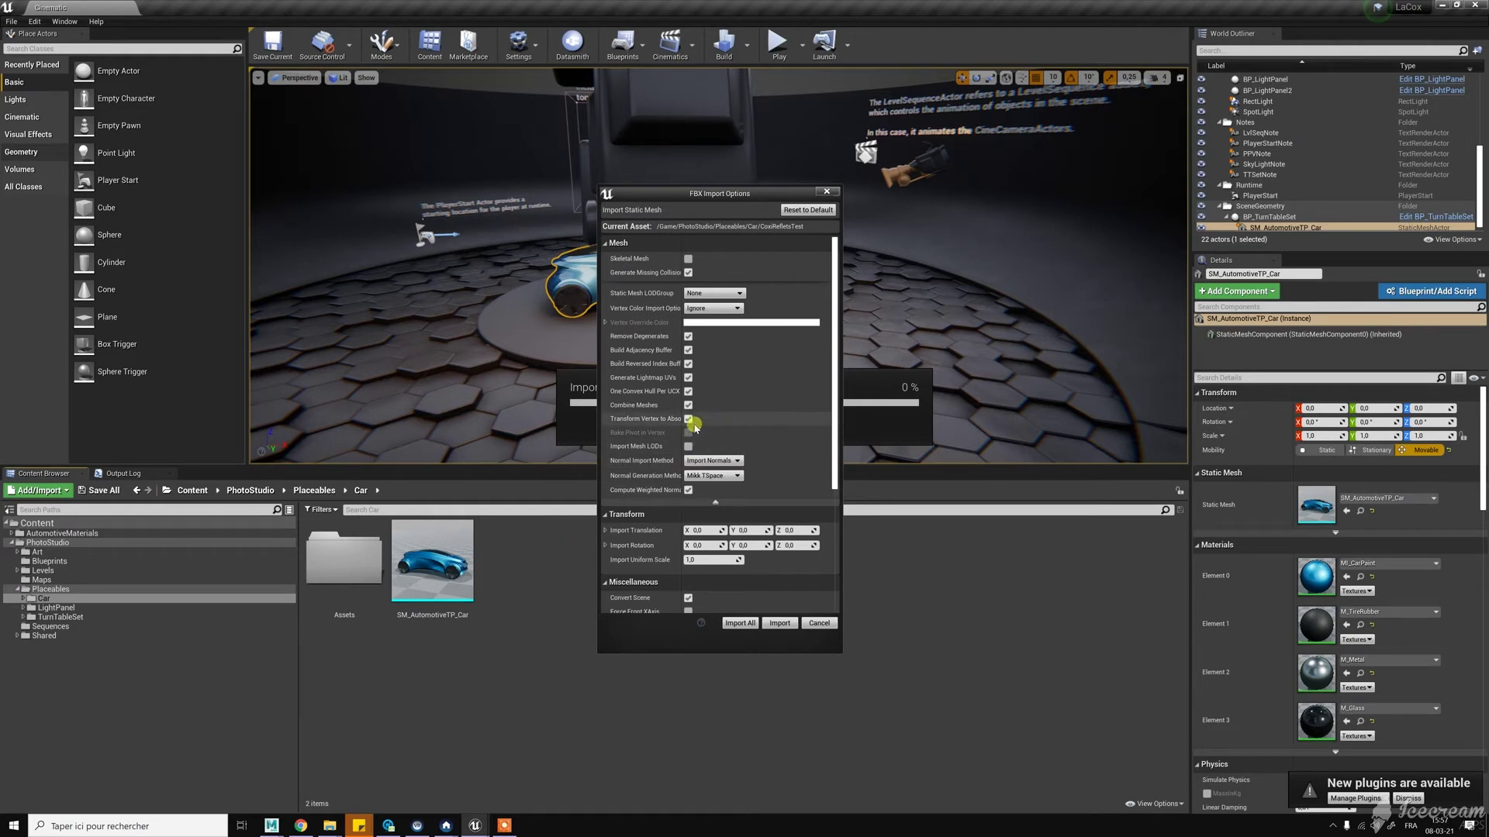
{"action": "scroll", "coordinate": [729, 440], "scroll_direction": "down", "scroll_amount": 1}
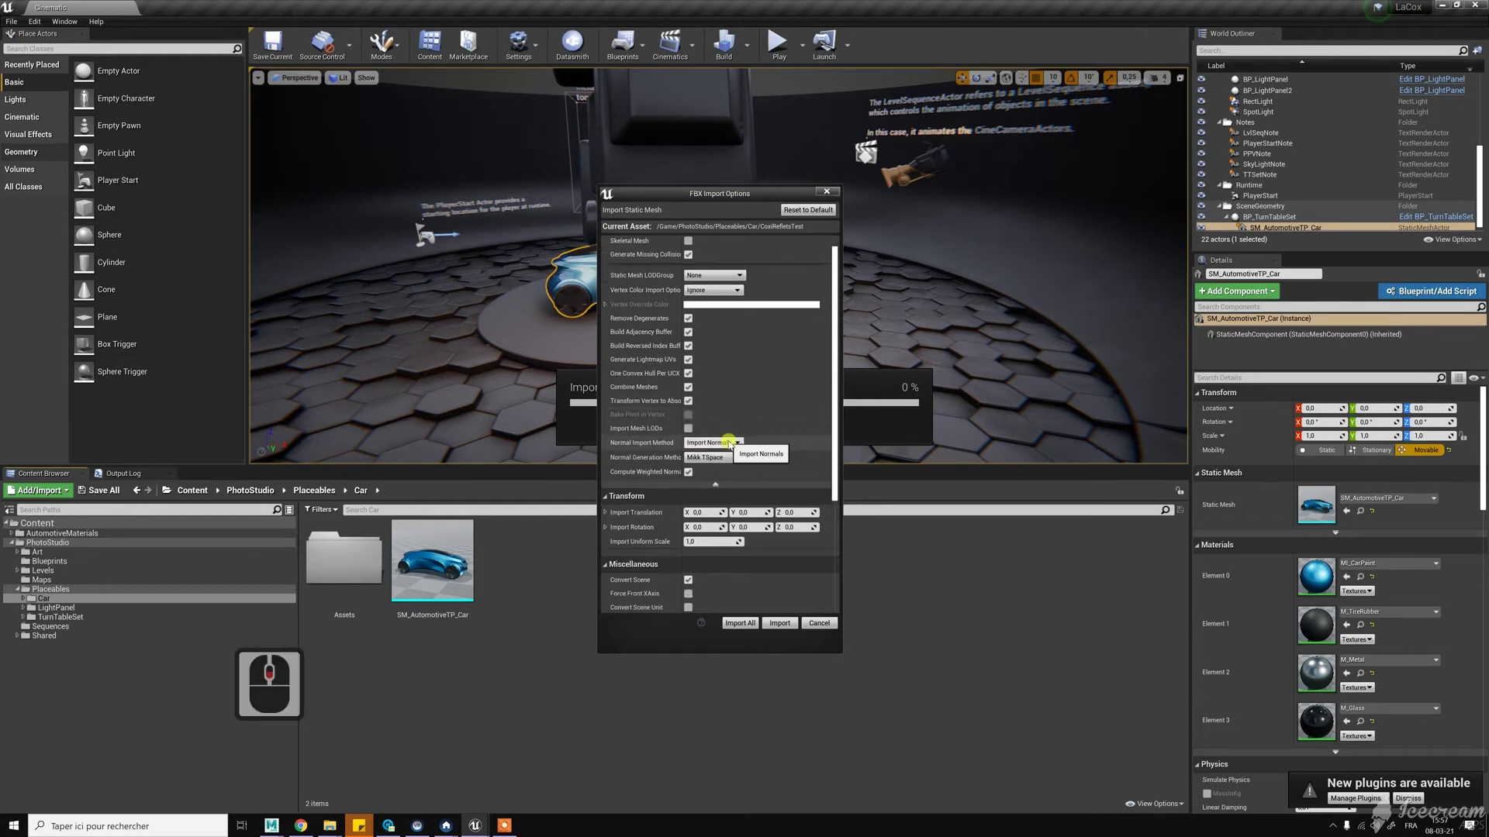
{"action": "left_click", "coordinate": [730, 442]}
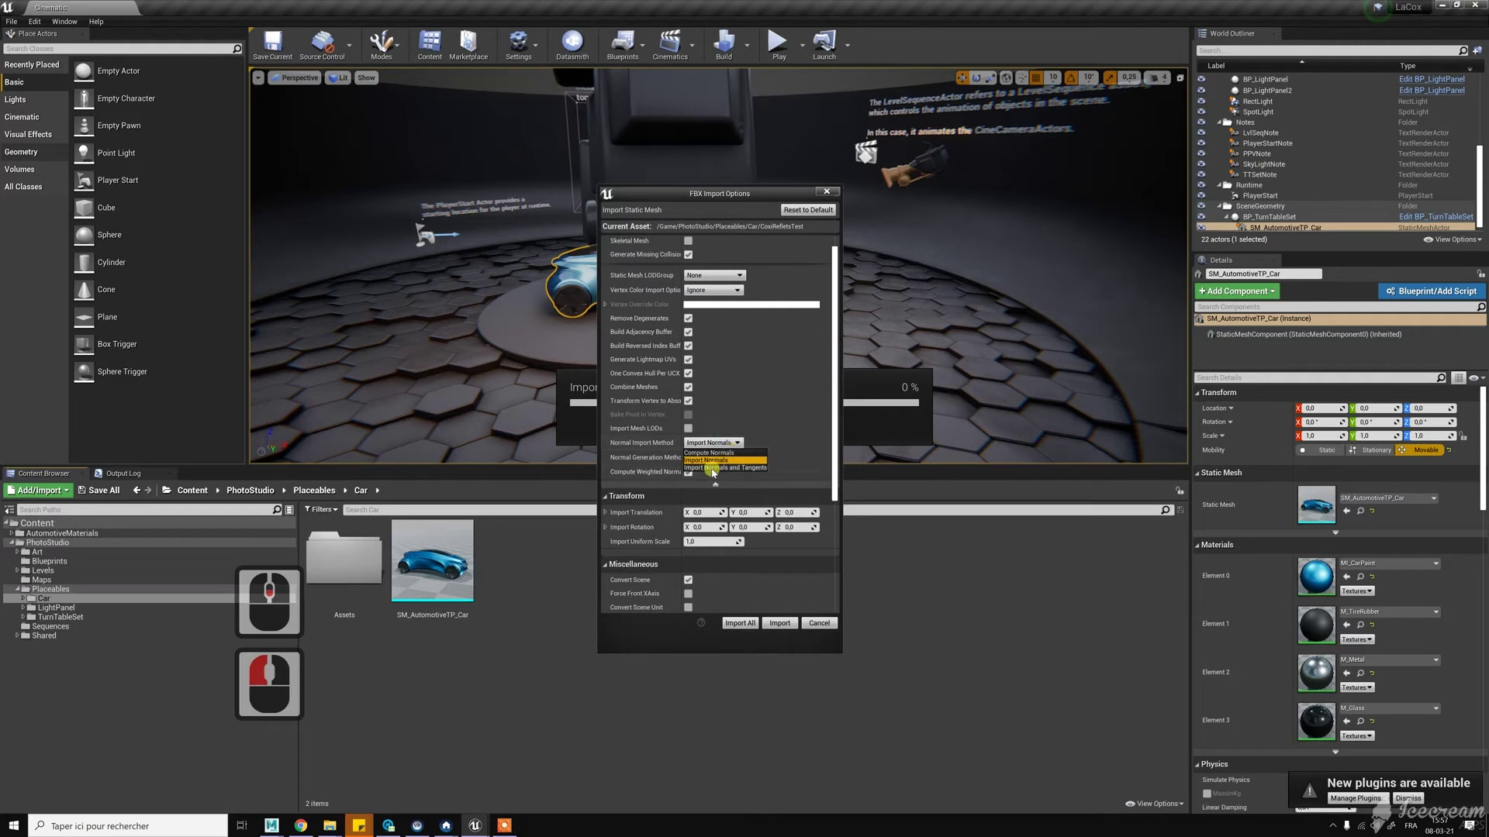
{"action": "left_click", "coordinate": [726, 467]}
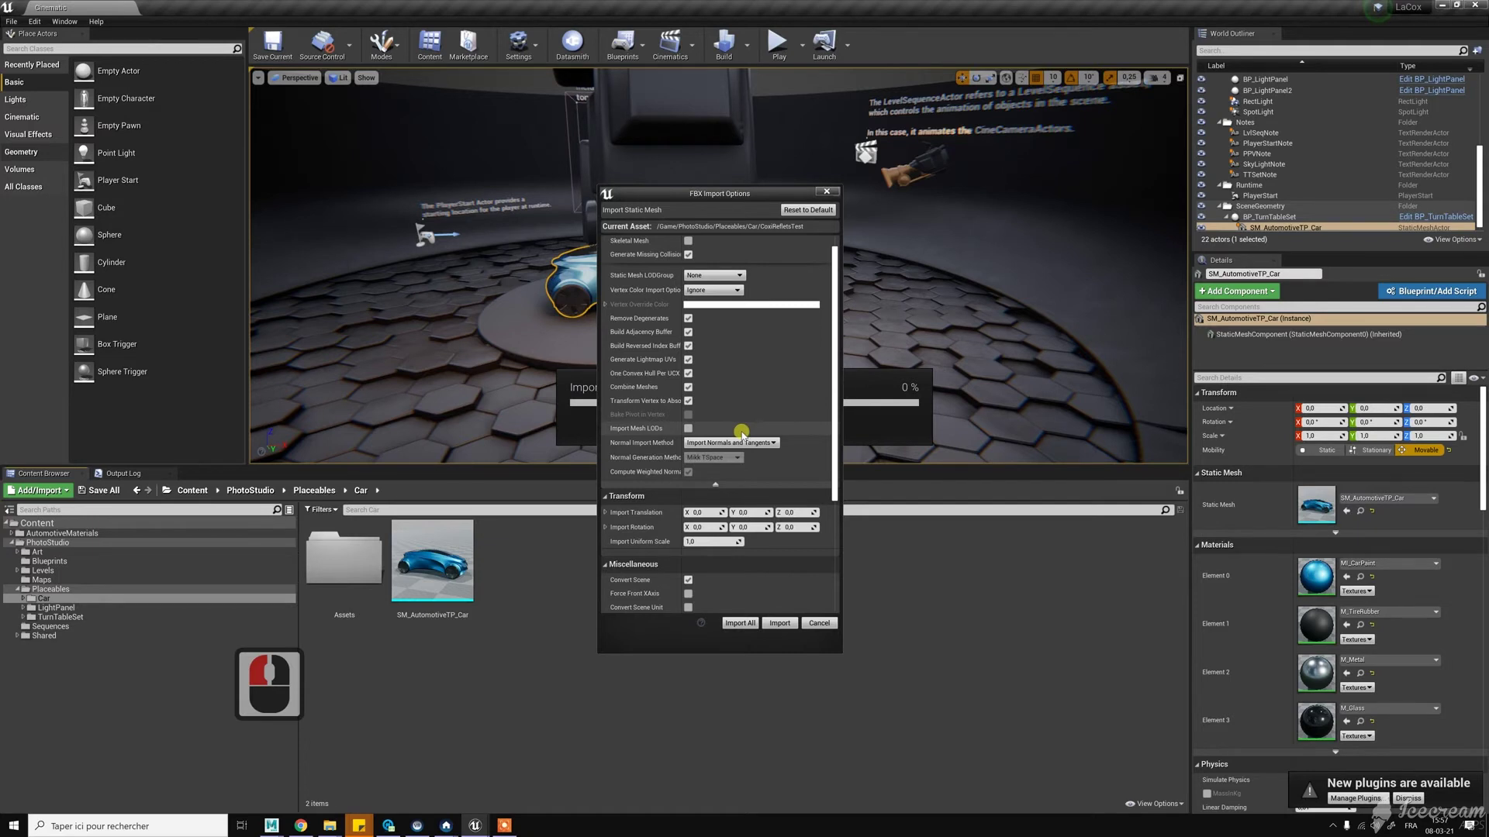
{"action": "scroll", "coordinate": [772, 392], "scroll_direction": "down", "scroll_amount": 5}
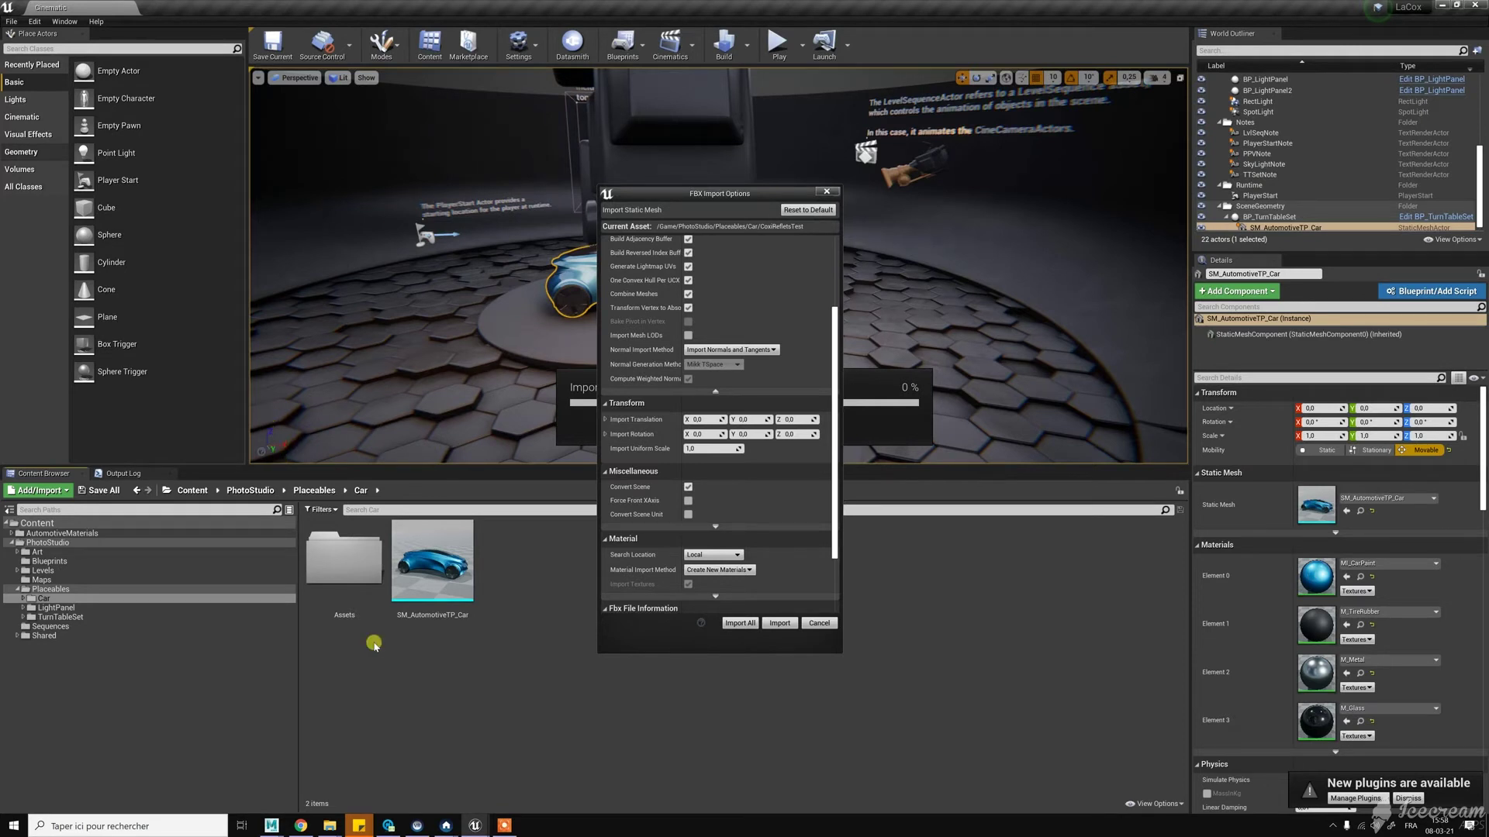
Step: Switch to Maya to check the car's orientation against the axes, and return to the import options in Unreal Editor
{"action": "left_click", "coordinate": [270, 826]}
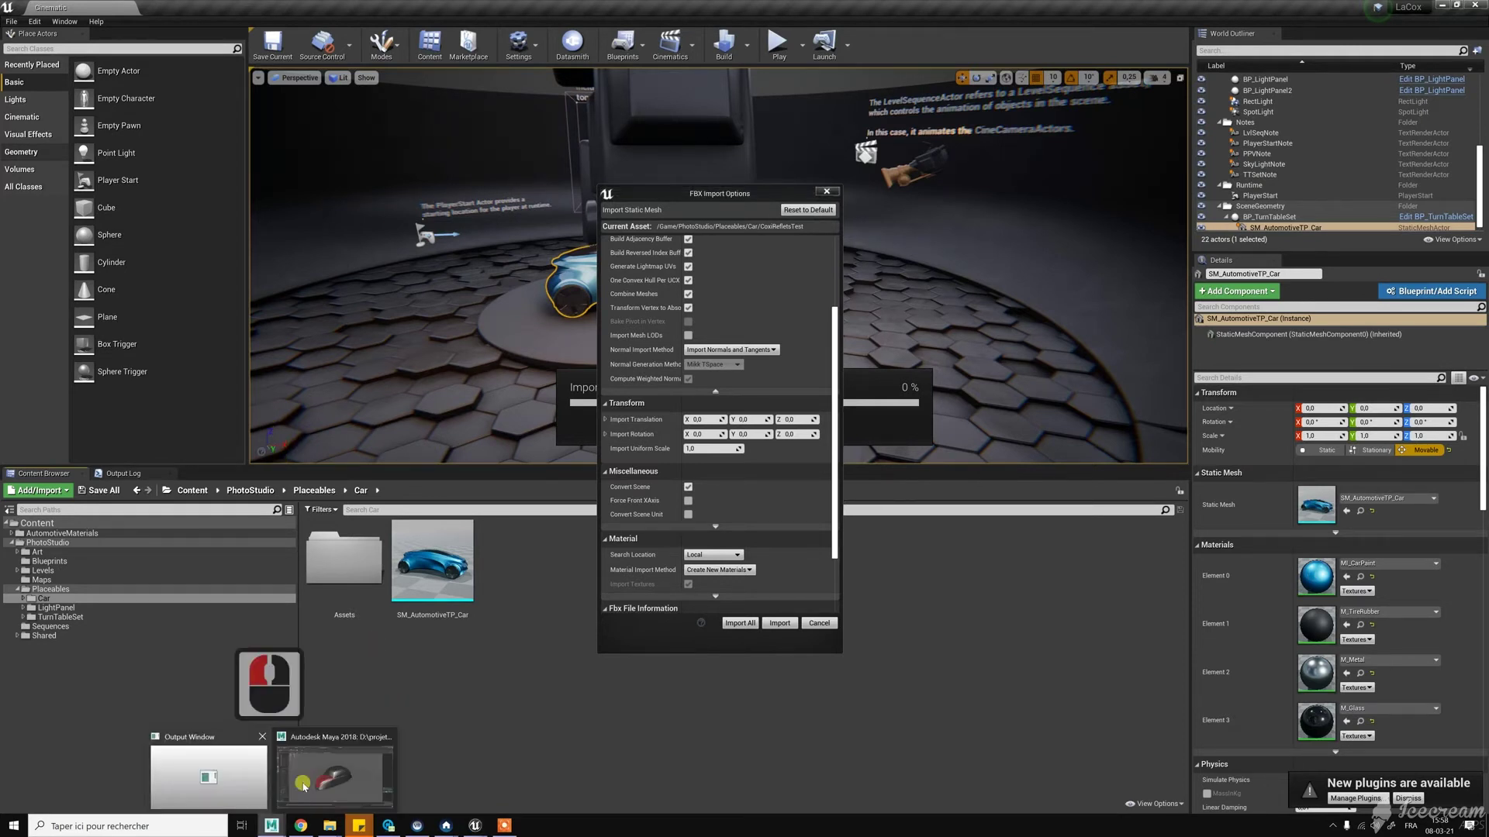
{"action": "left_click", "coordinate": [179, 733]}
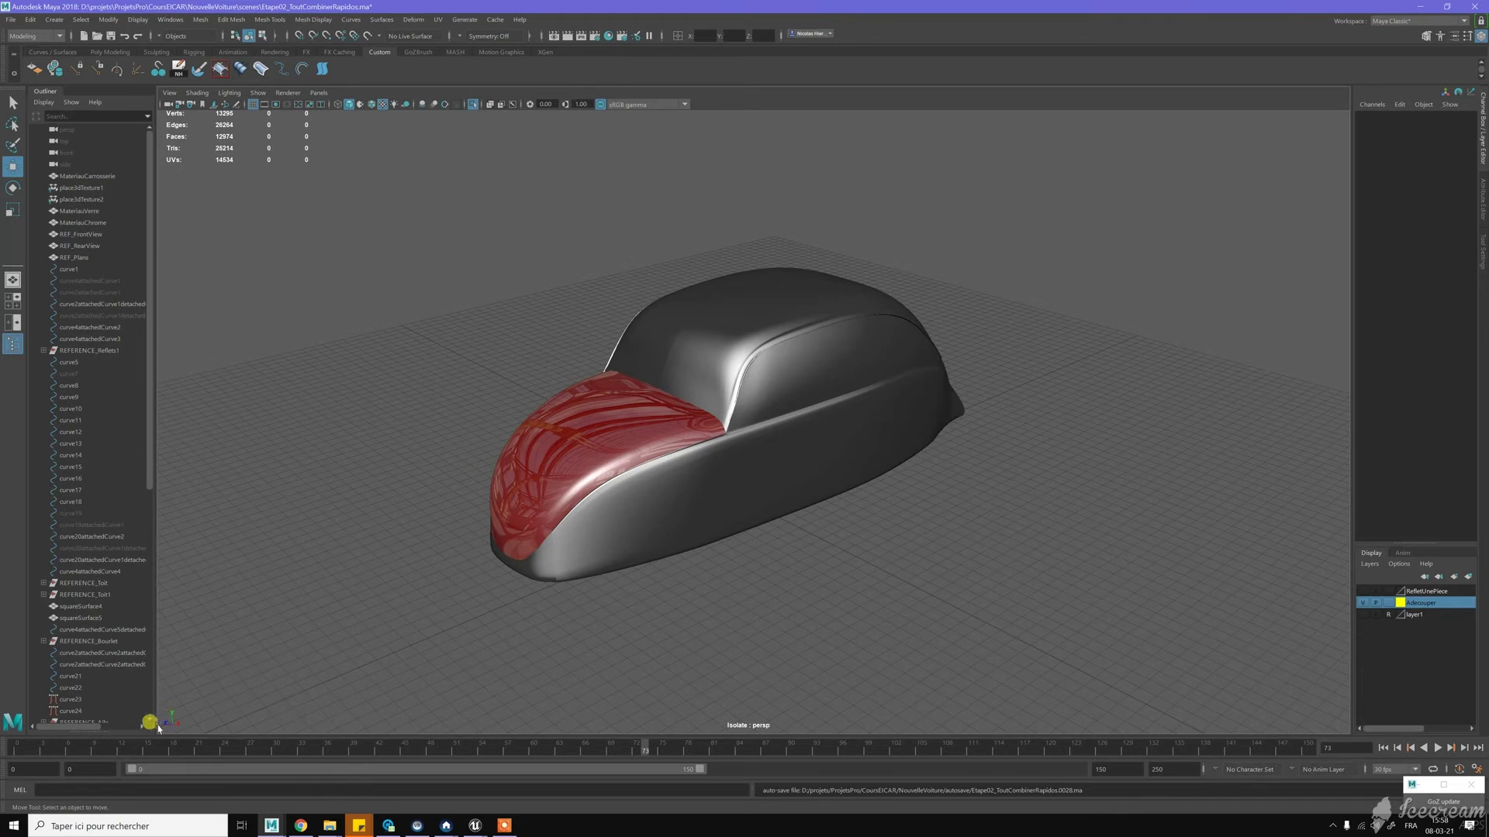
{"action": "left_click", "coordinate": [473, 824]}
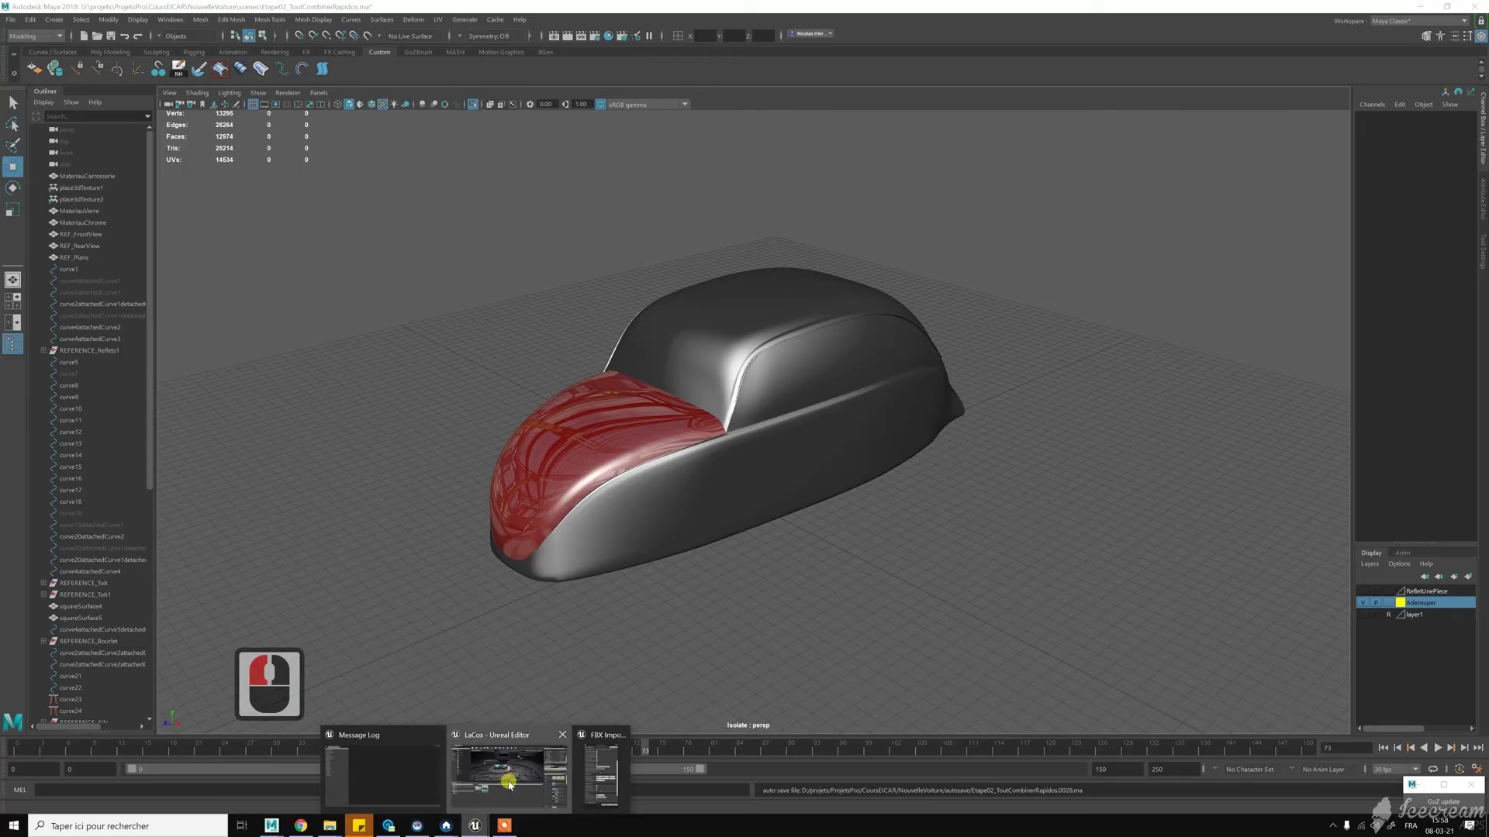
{"action": "left_click", "coordinate": [505, 781]}
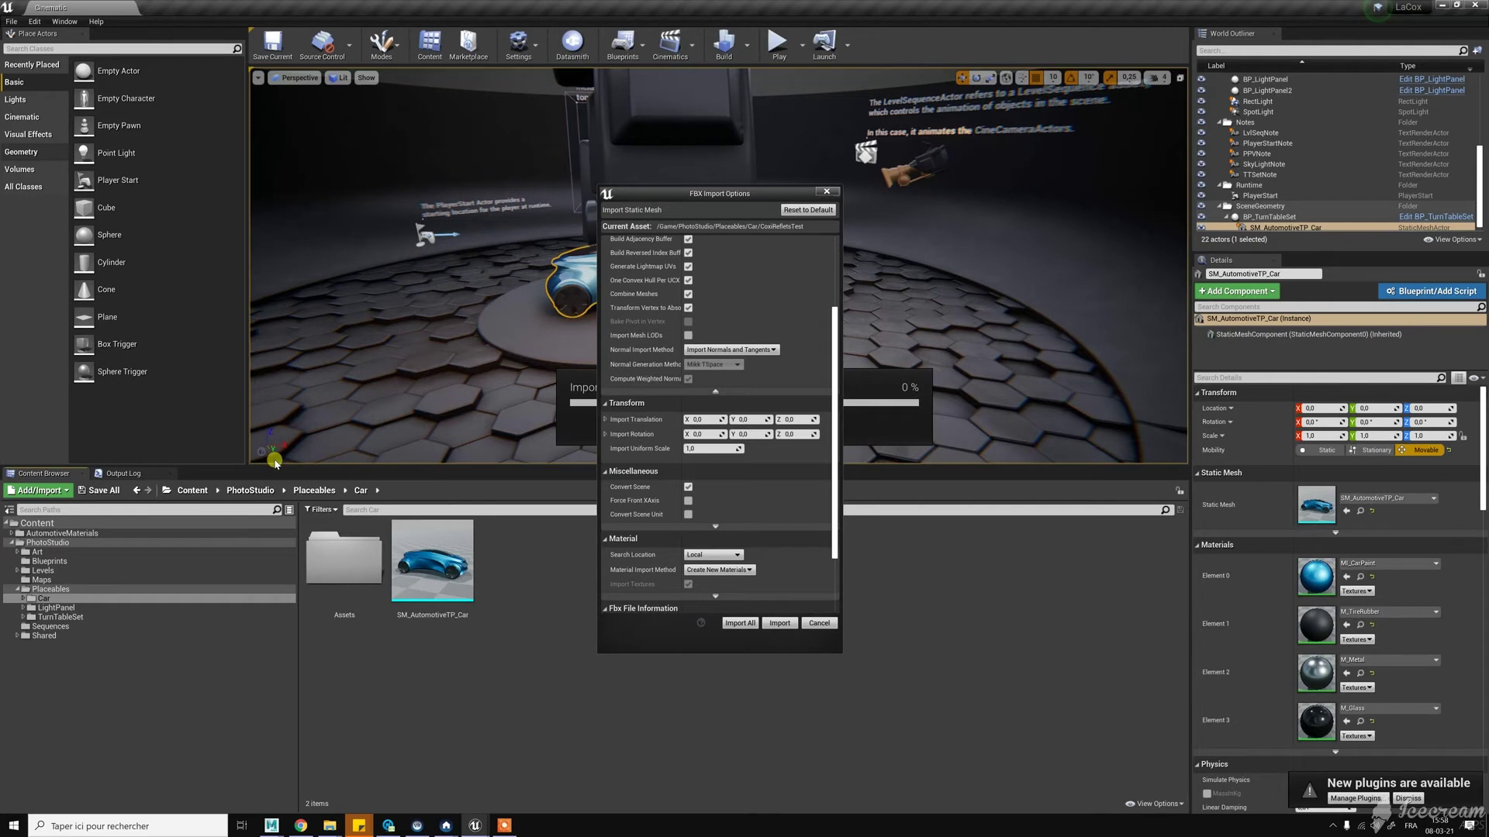
Step: Enable Force Front XAxis for the FBX import and expand the advanced material options
{"action": "left_click", "coordinate": [688, 501]}
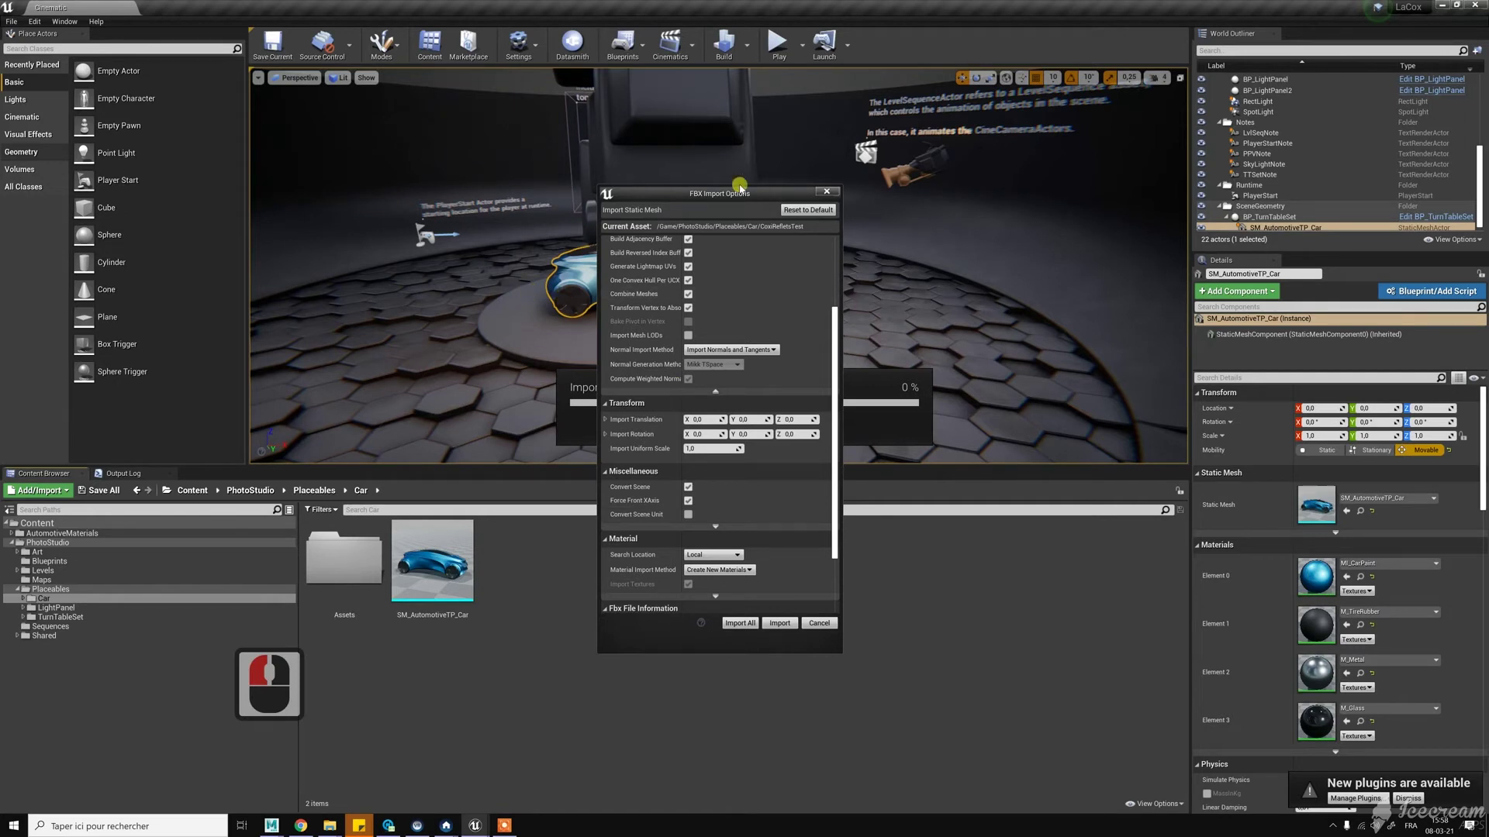
{"action": "left_click_drag", "start_coordinate": [739, 194], "coordinate": [854, 193]}
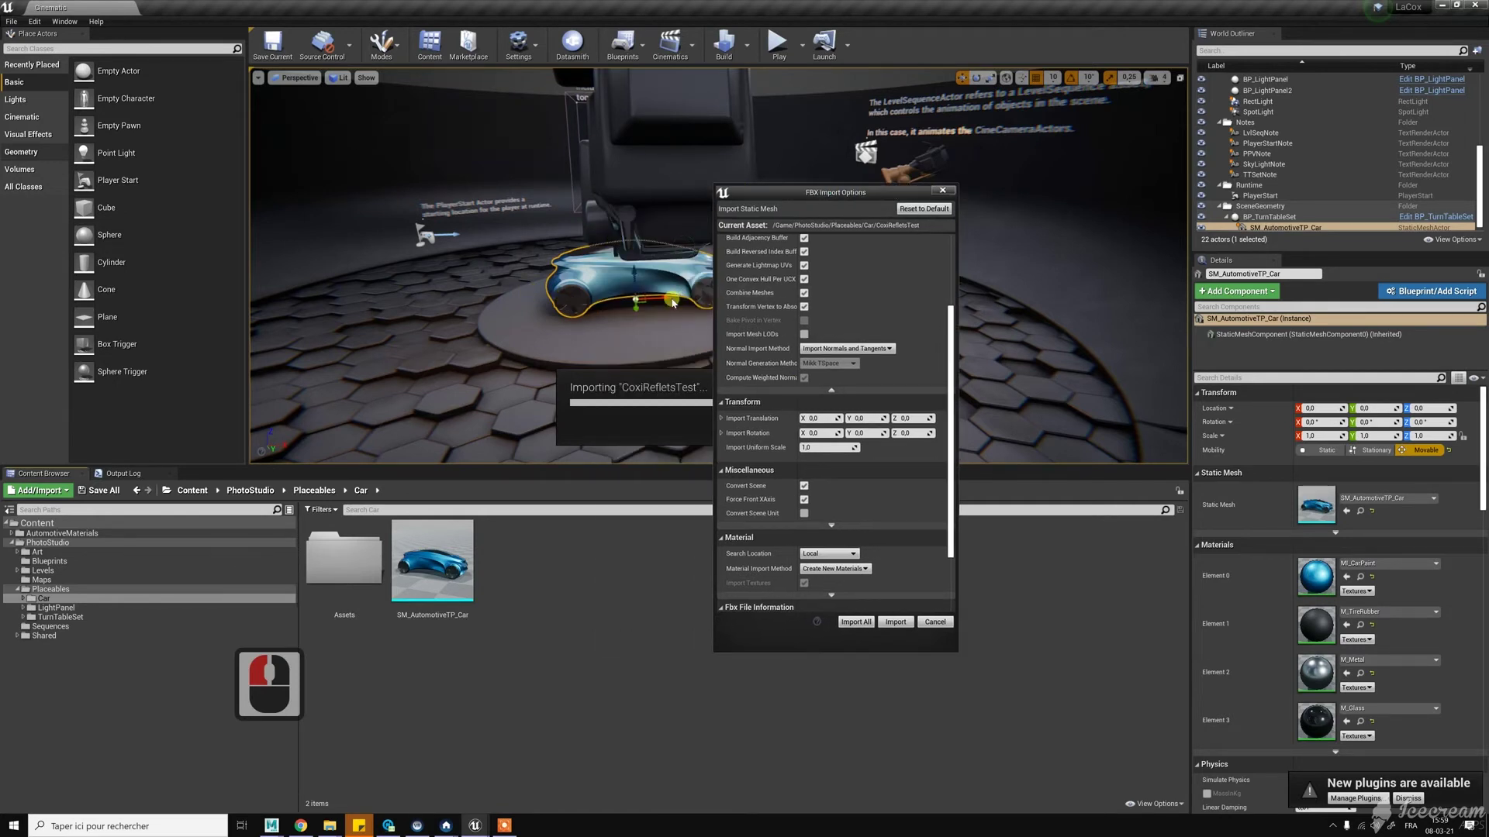
{"action": "left_click_drag", "start_coordinate": [868, 192], "coordinate": [770, 189]}
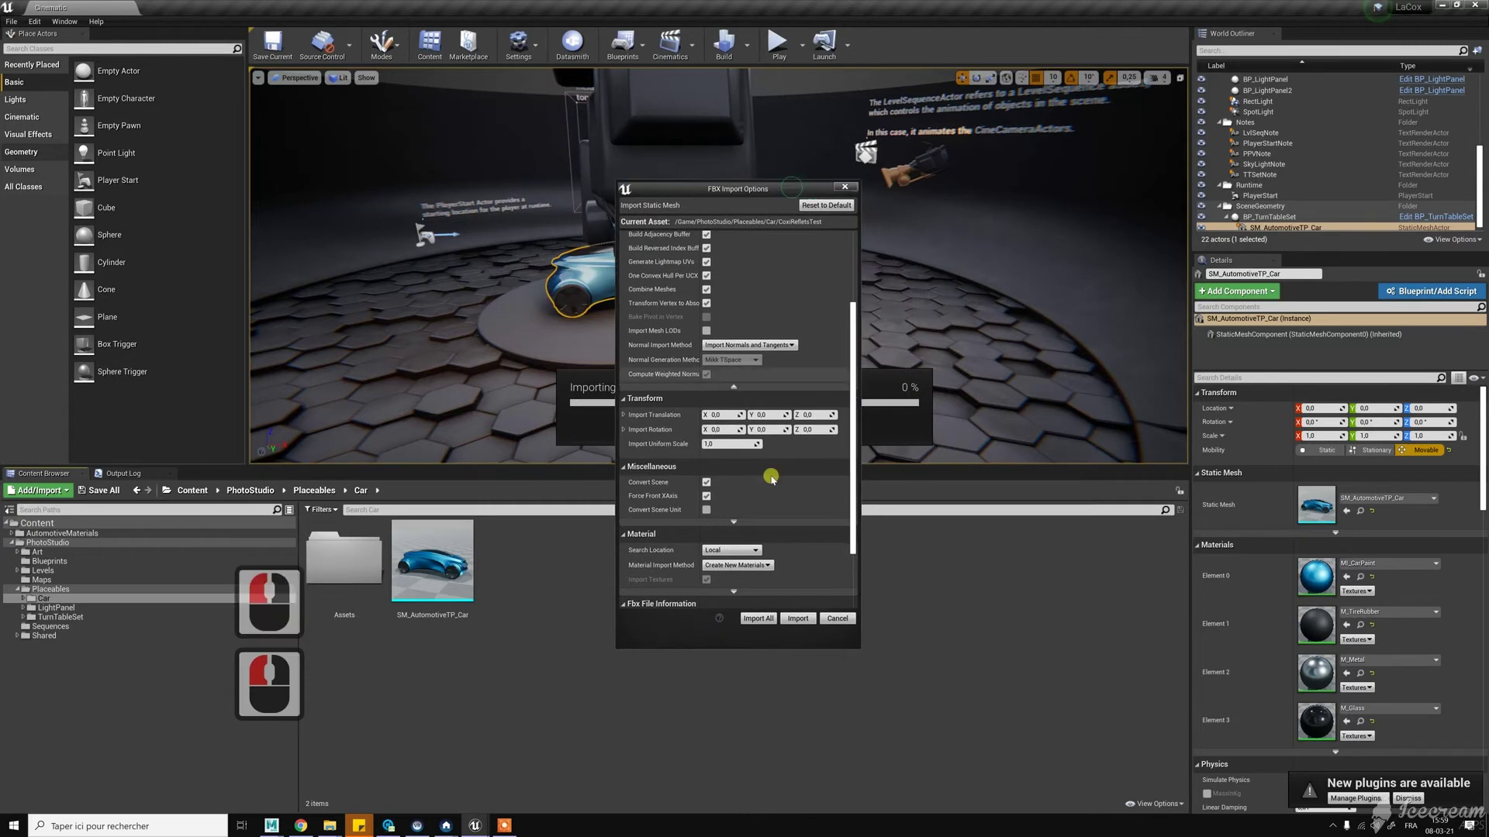
{"action": "scroll", "coordinate": [771, 478], "scroll_direction": "down", "scroll_amount": 2}
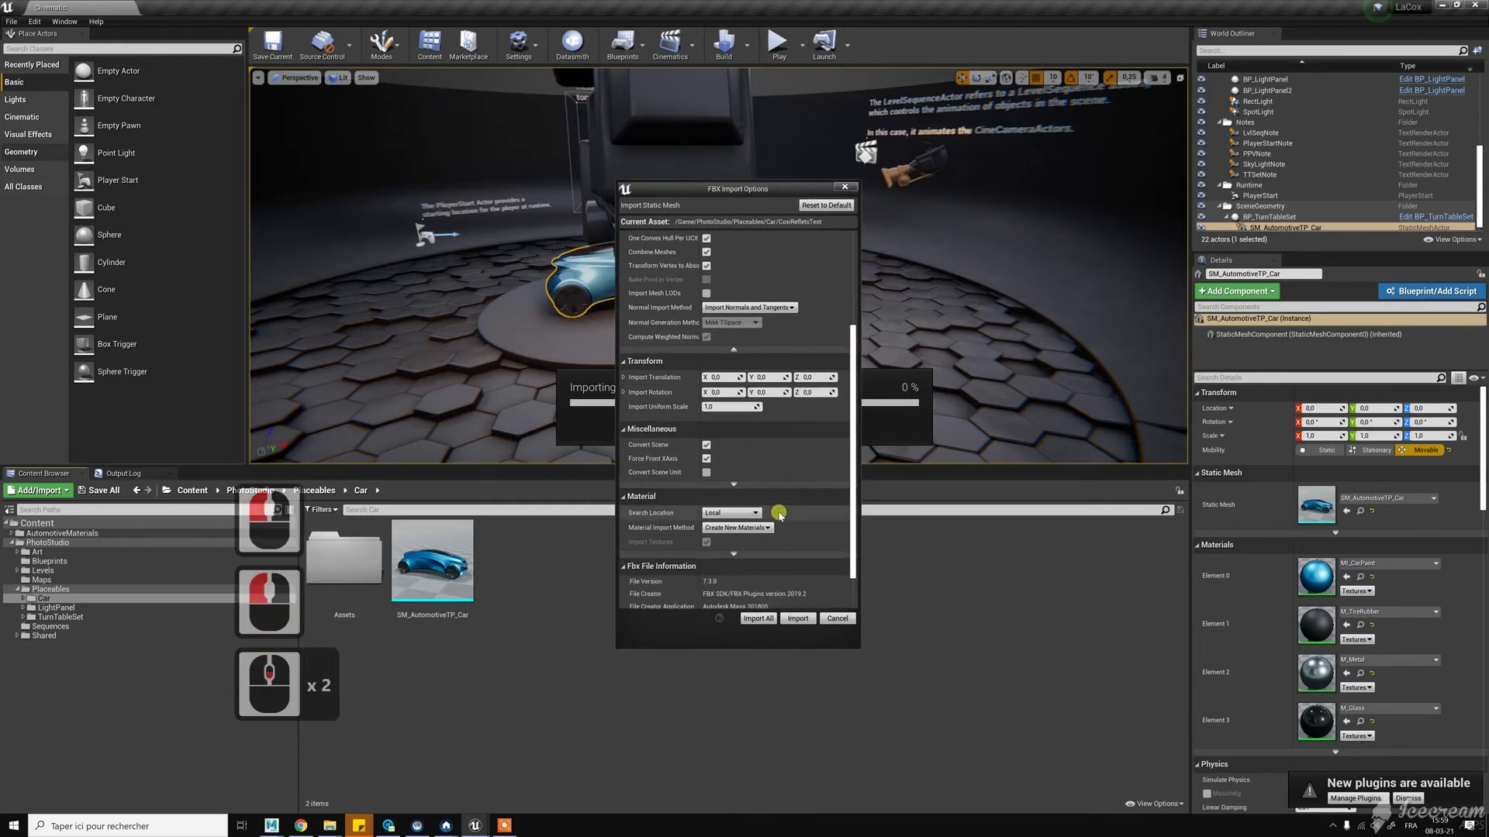
{"action": "left_click", "coordinate": [745, 552]}
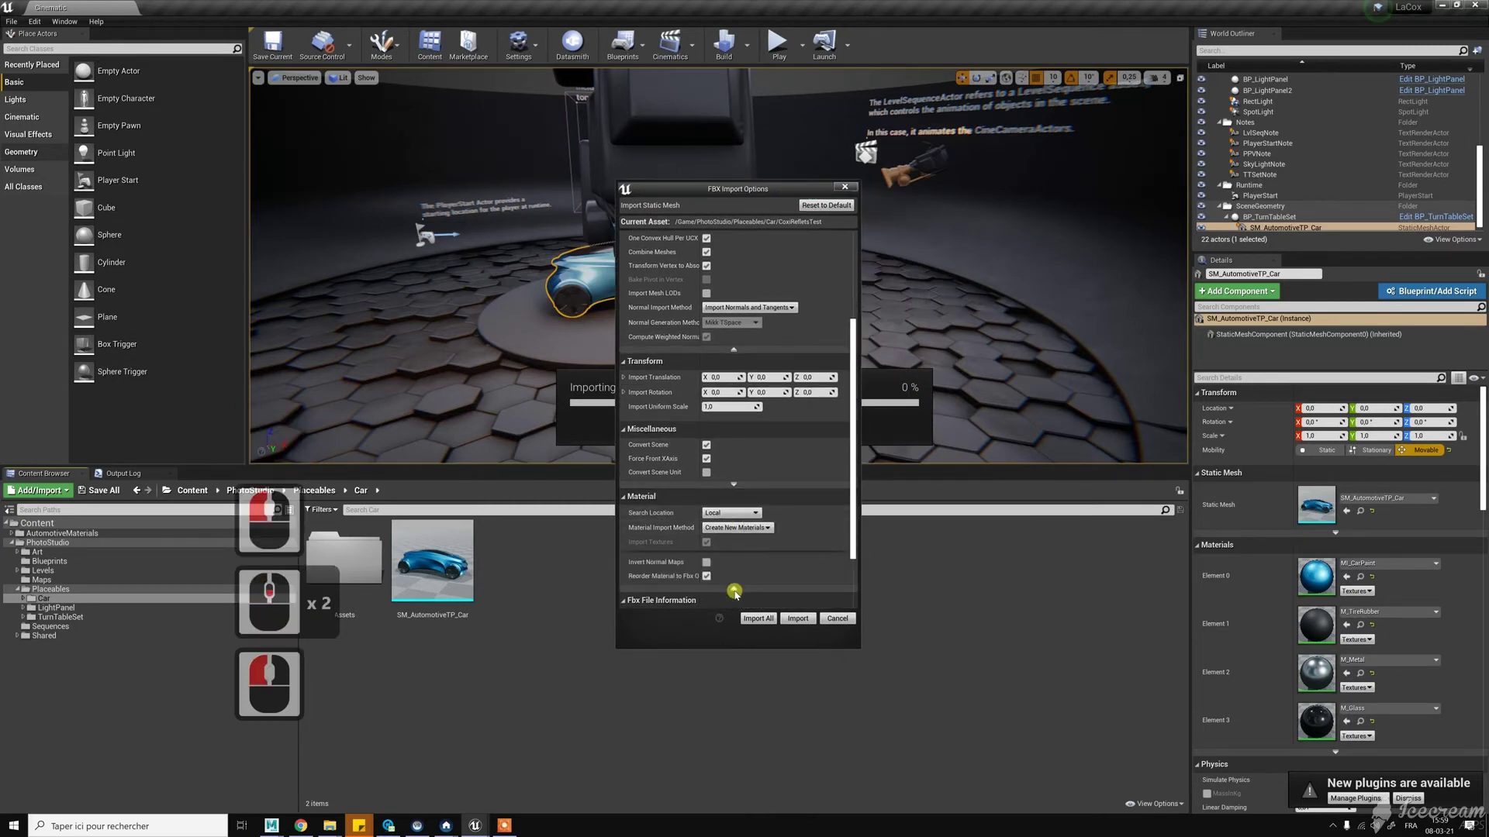
Step: Set the FBX import's Material Import Method to Do Not Create Material and review the remaining material options
{"action": "left_click", "coordinate": [765, 535]}
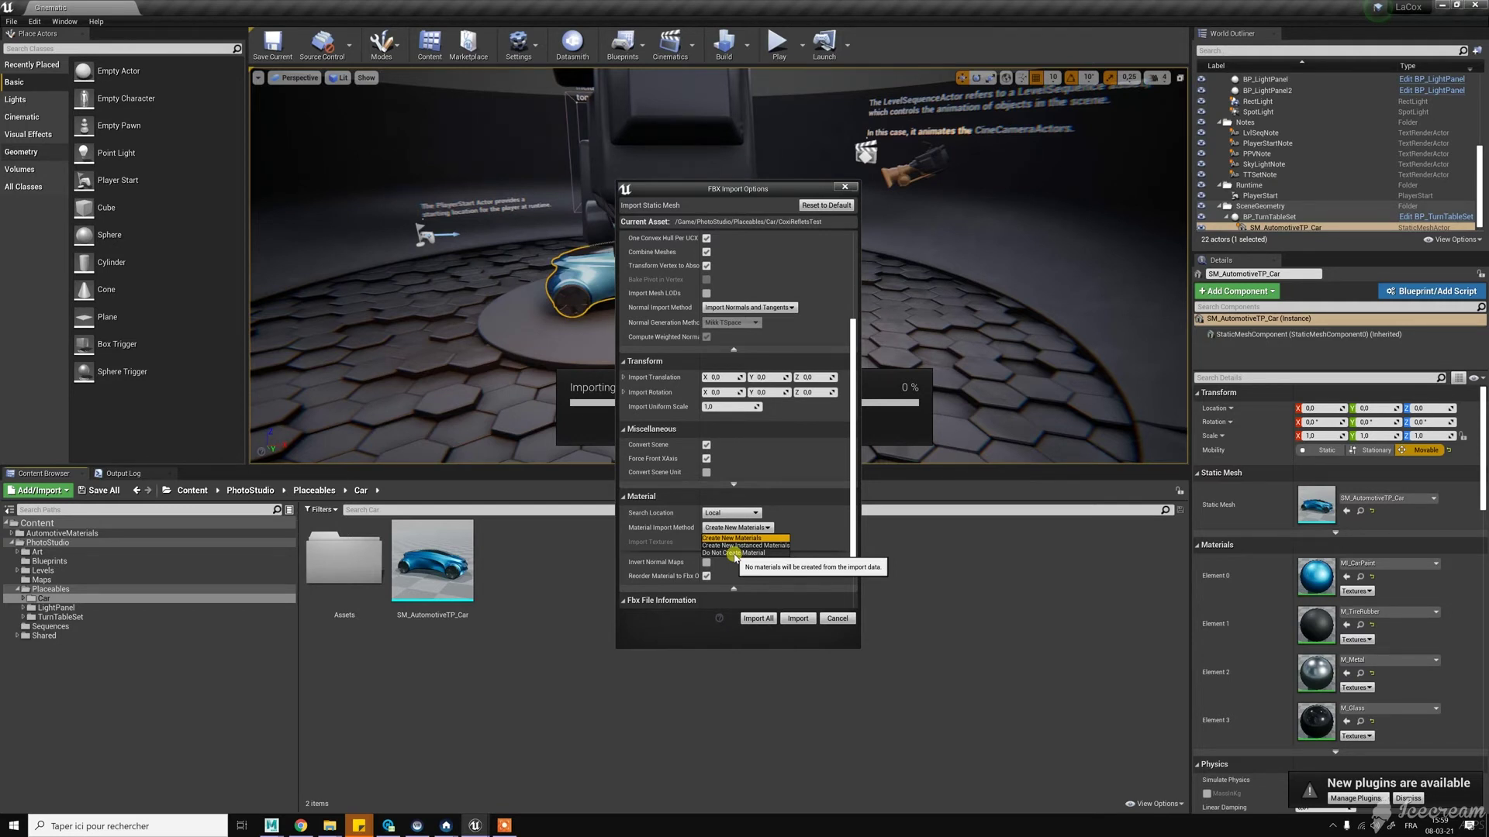
{"action": "left_click", "coordinate": [735, 554]}
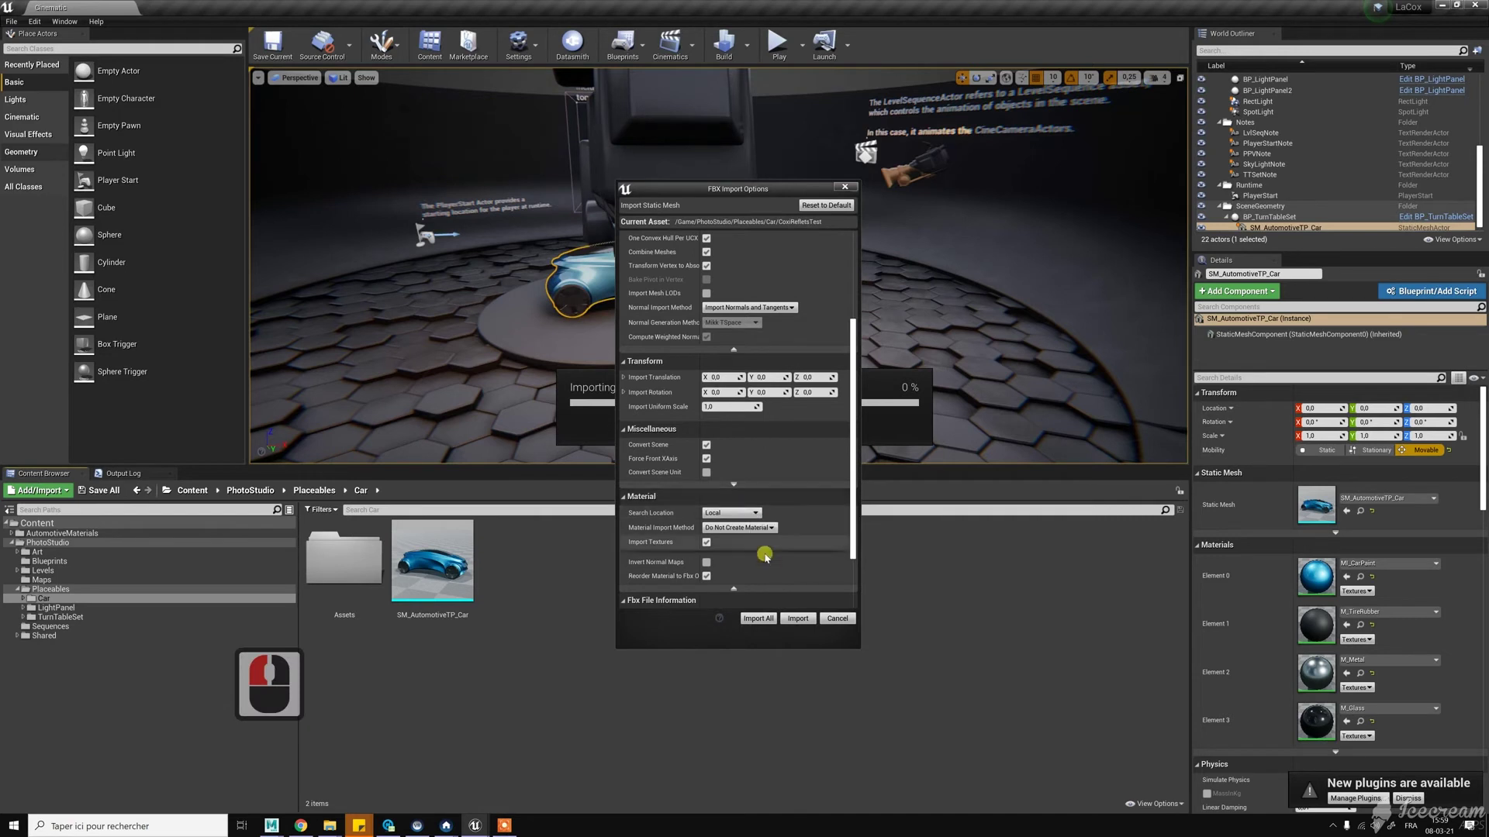
{"action": "scroll", "coordinate": [769, 559], "scroll_direction": "down", "scroll_amount": 1}
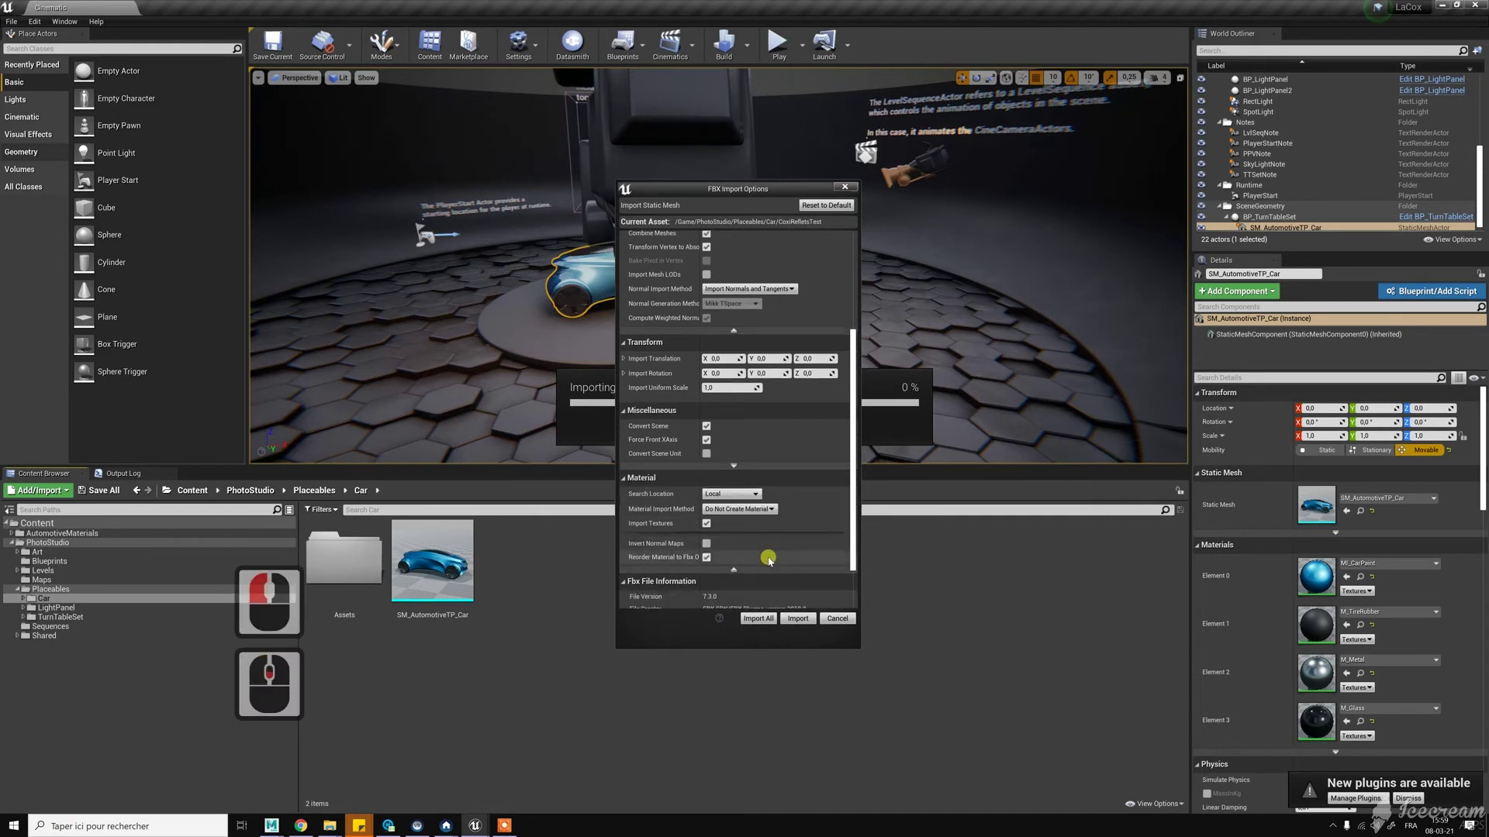
{"action": "scroll", "coordinate": [768, 559], "scroll_direction": "down", "scroll_amount": 2}
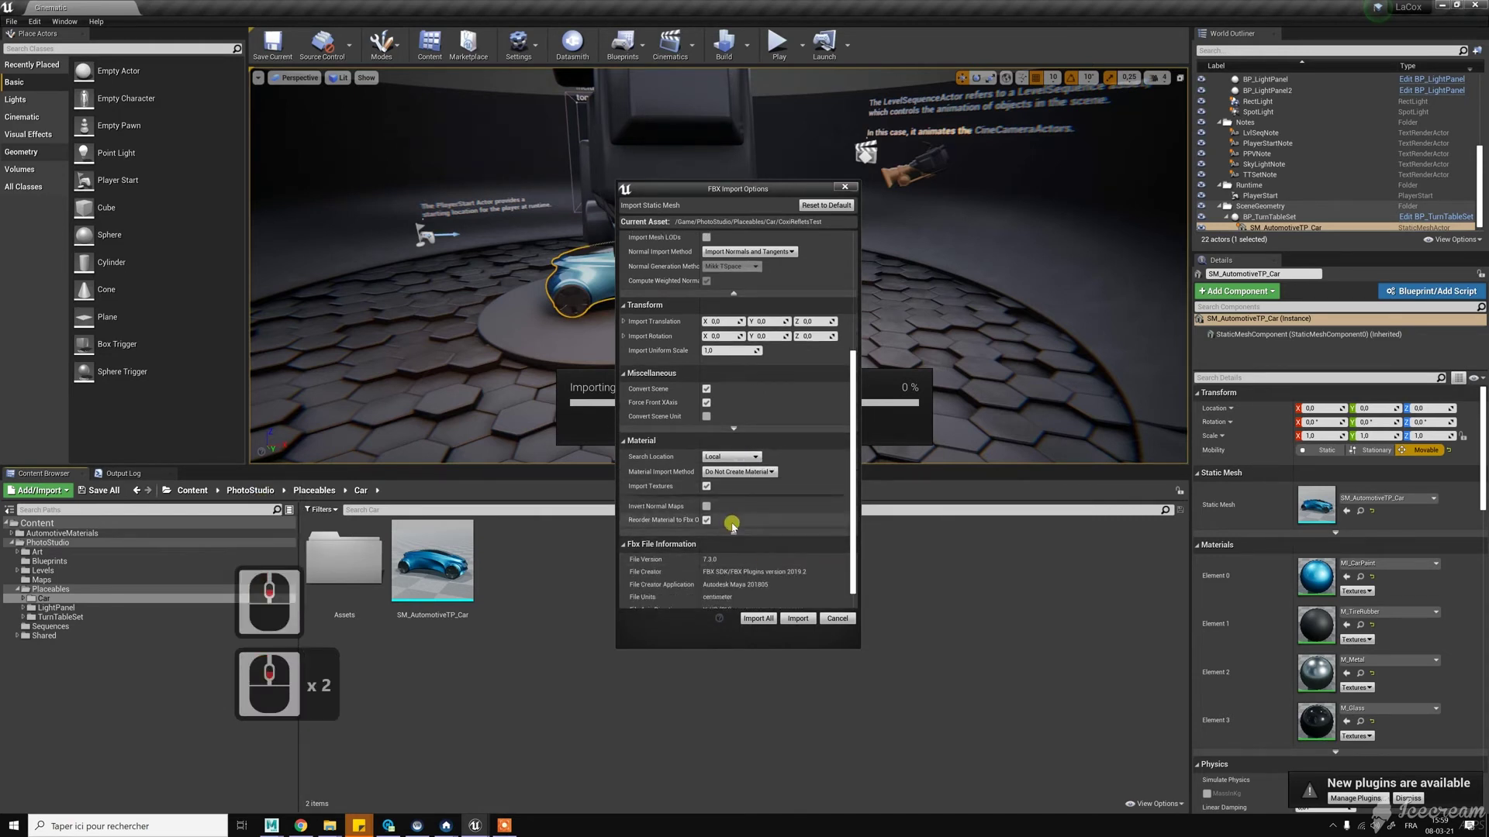
{"action": "scroll", "coordinate": [732, 525], "scroll_direction": "down", "scroll_amount": 1}
{"action": "scroll", "coordinate": [732, 525], "scroll_direction": "up", "scroll_amount": 1}
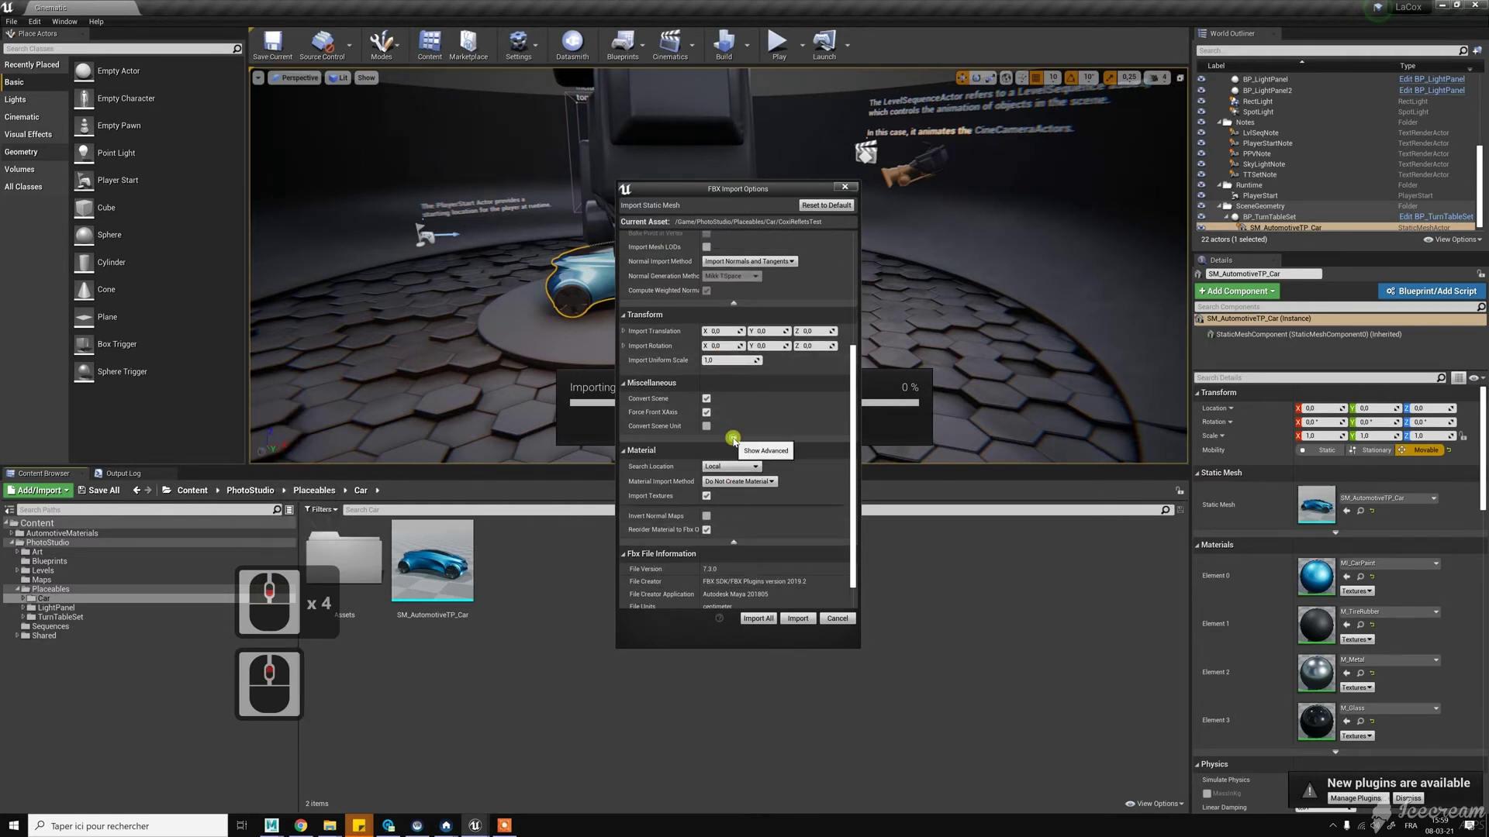
Step: Expand the advanced miscellaneous import options, keep Override Full Name enabled, and try to import CoxiRefletsTest.fbx
{"action": "left_click", "coordinate": [733, 438]}
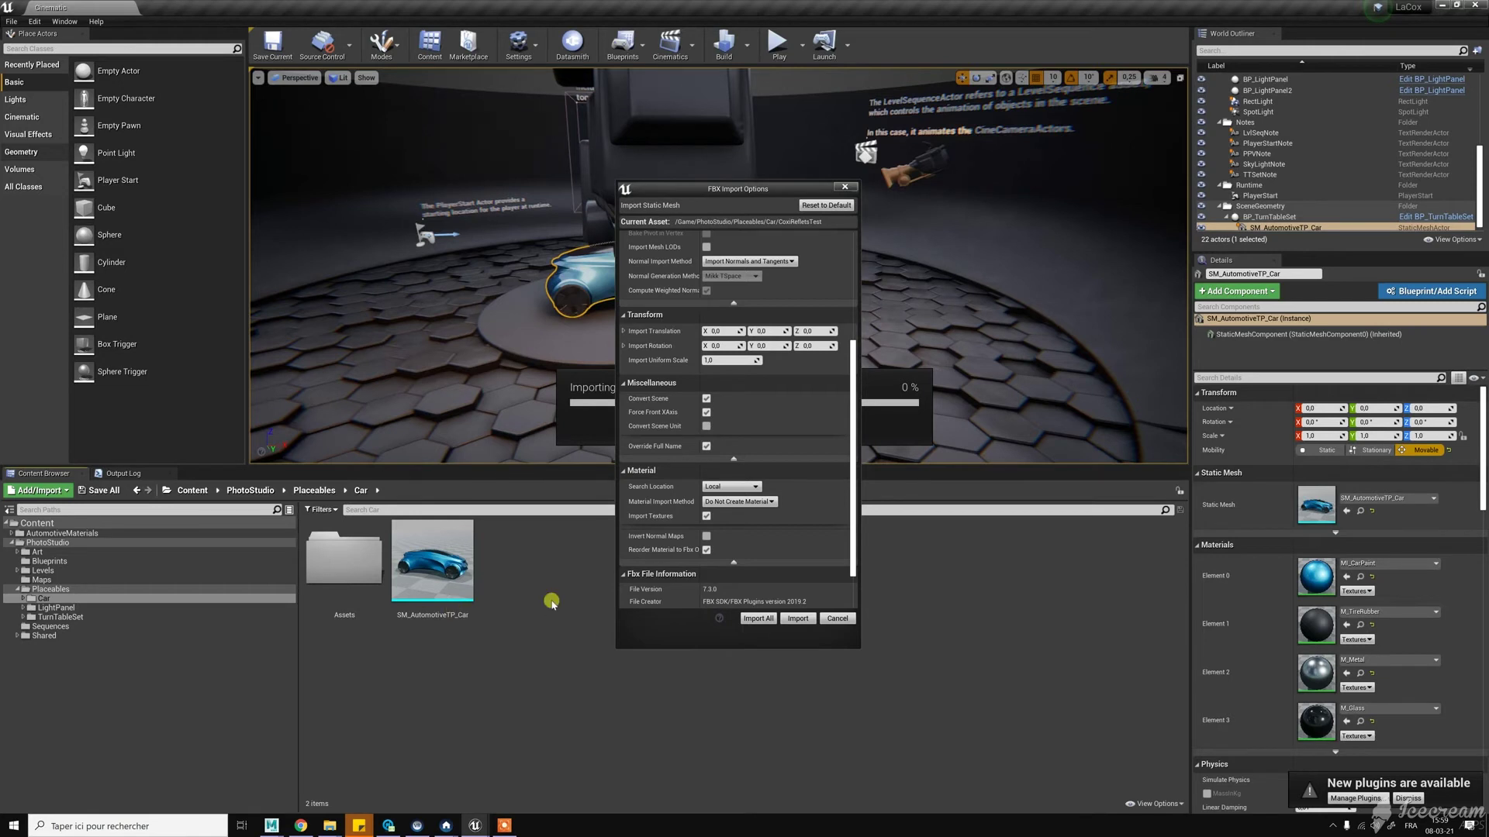
{"action": "left_click", "coordinate": [706, 445]}
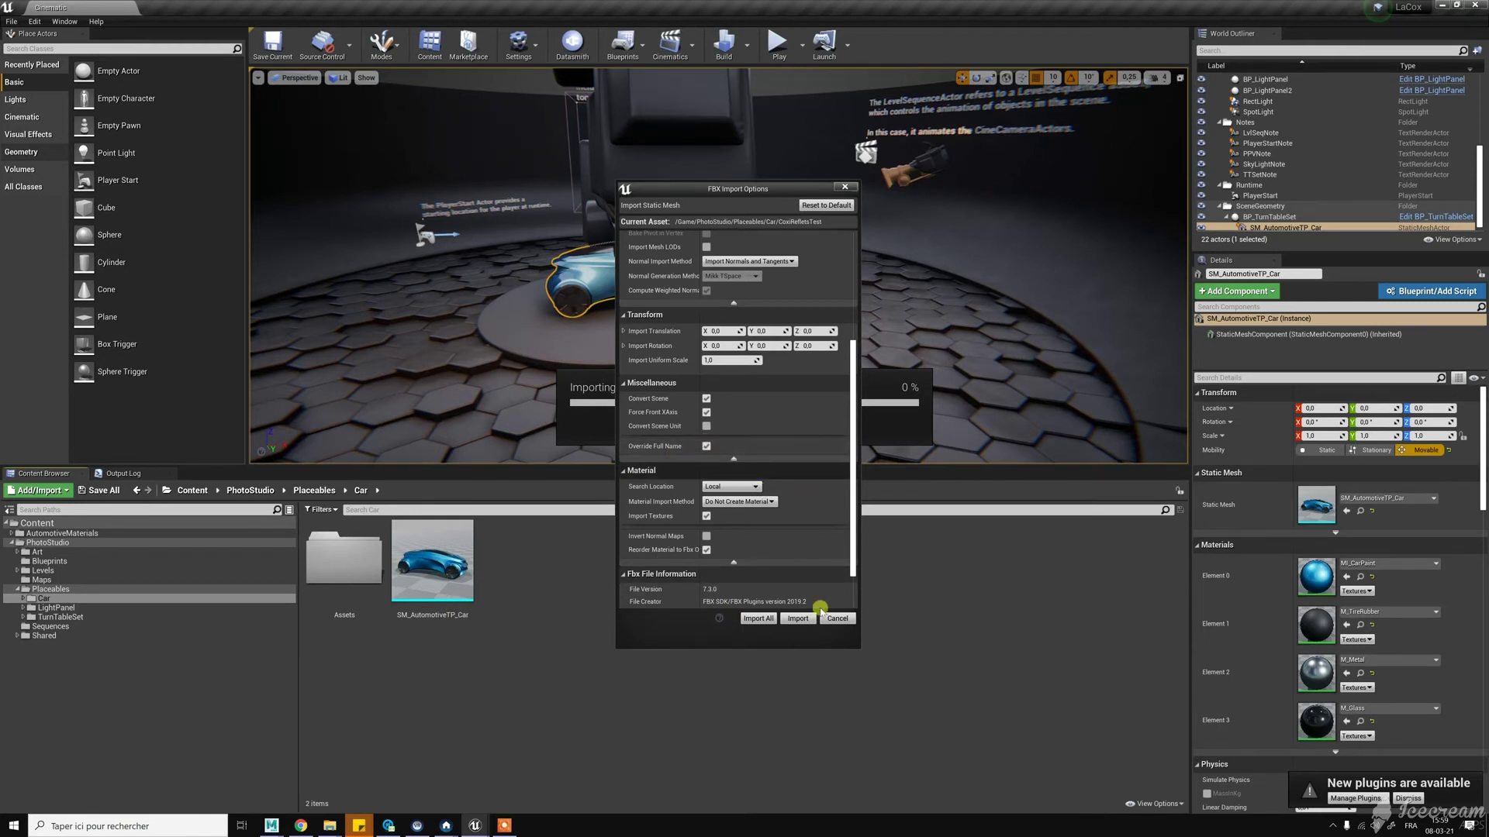
{"action": "left_click", "coordinate": [798, 619]}
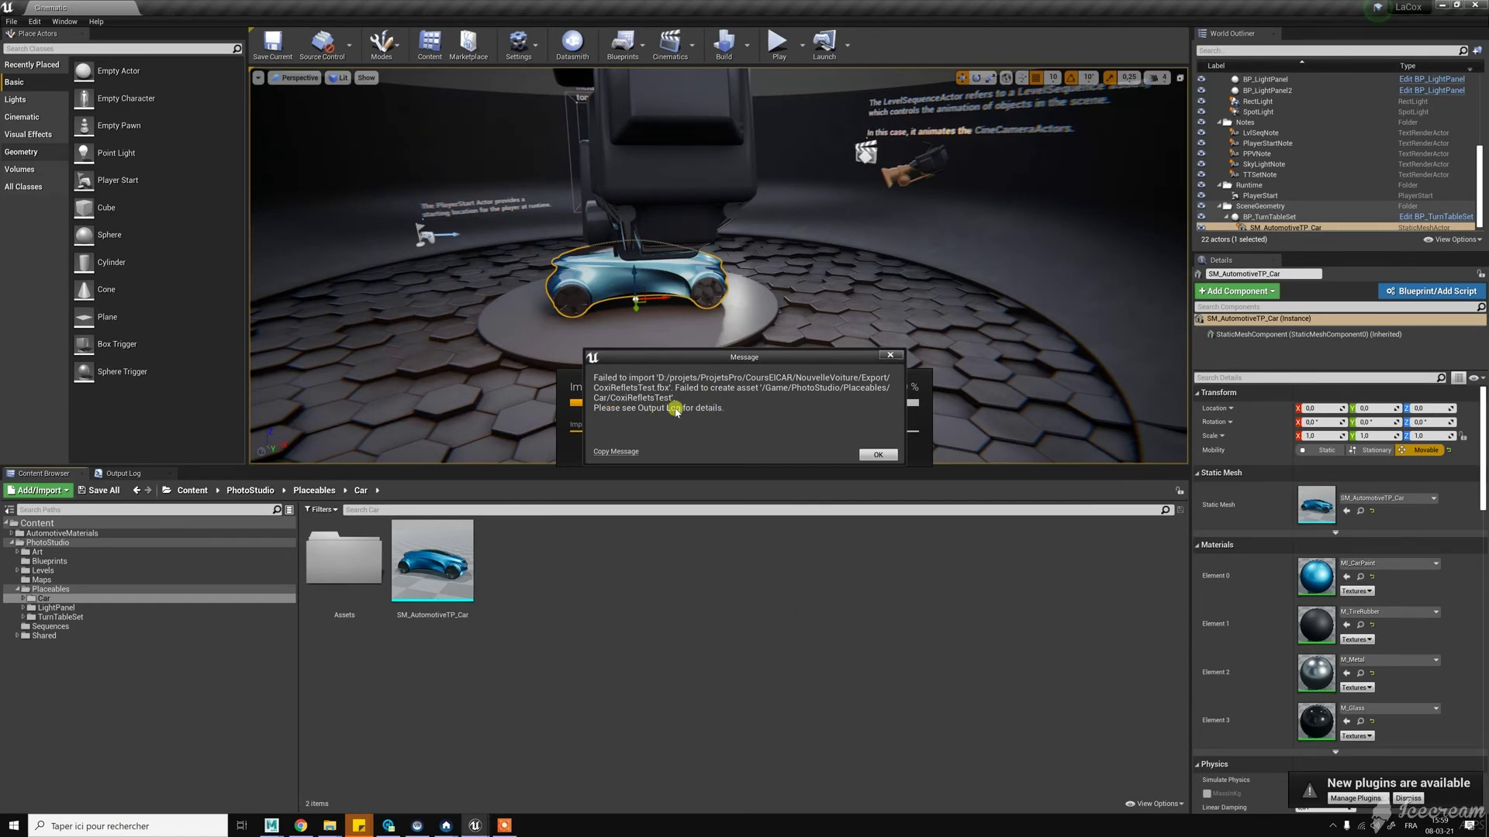
Step: Dismiss the import message and examine the Output Log's FBXImport entries for the cause
{"action": "left_click", "coordinate": [137, 482]}
{"action": "left_click", "coordinate": [878, 455]}
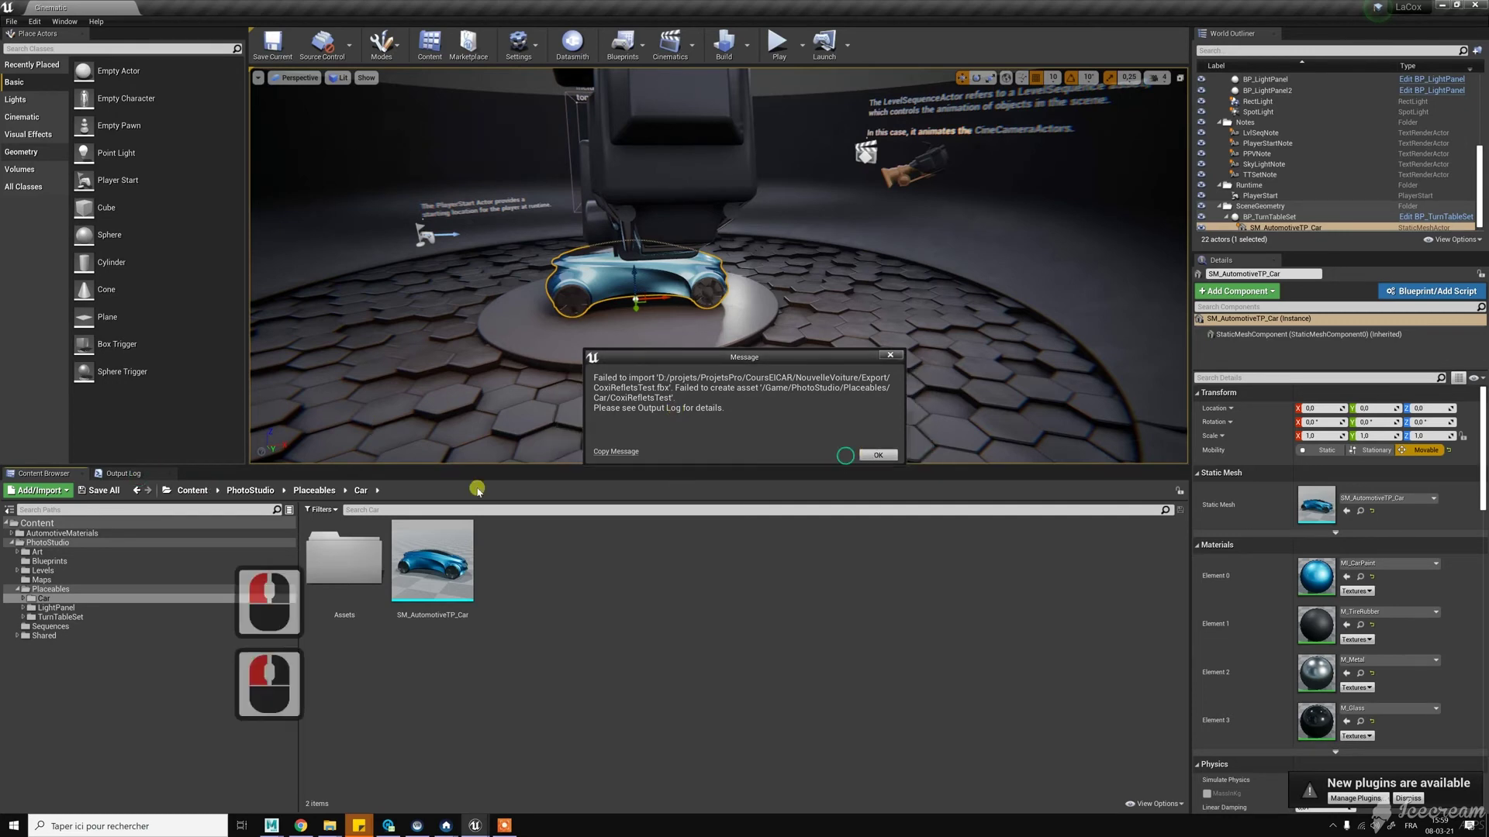
{"action": "left_click", "coordinate": [104, 475]}
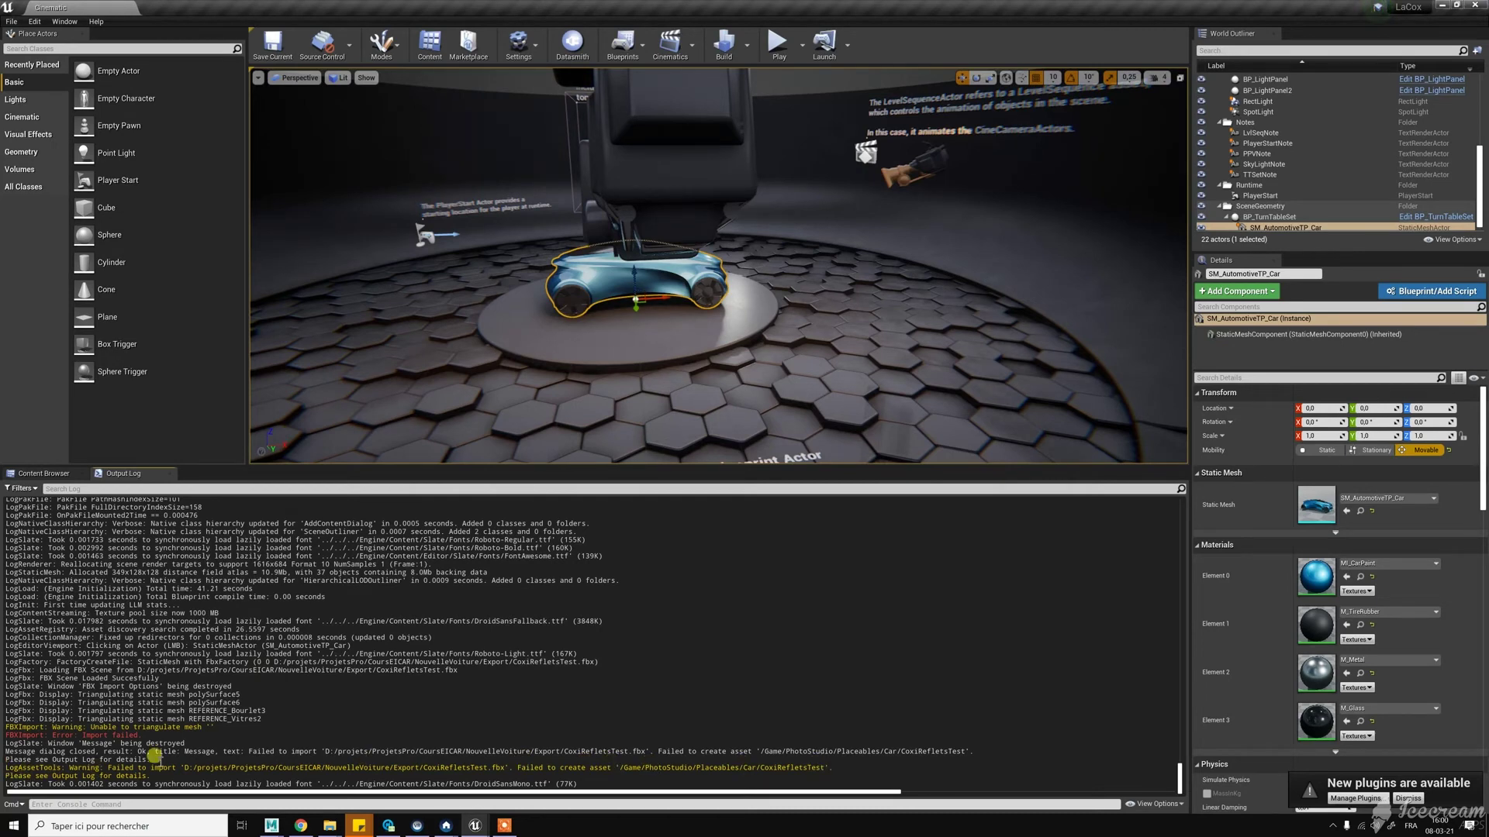
{"action": "scroll", "coordinate": [156, 758], "scroll_direction": "down", "scroll_amount": 1}
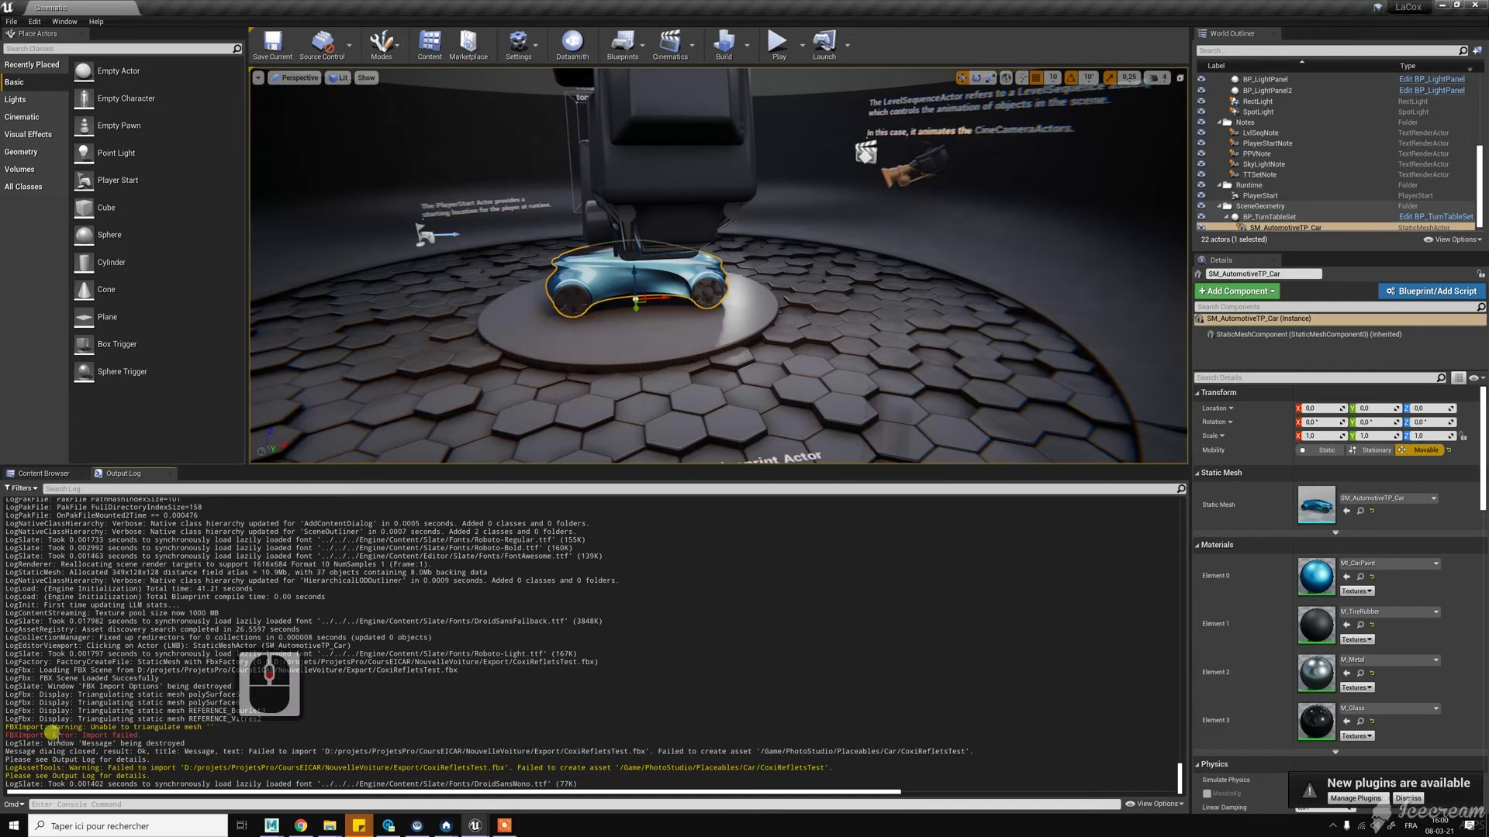
{"action": "left_click_drag", "start_coordinate": [88, 726], "coordinate": [202, 725]}
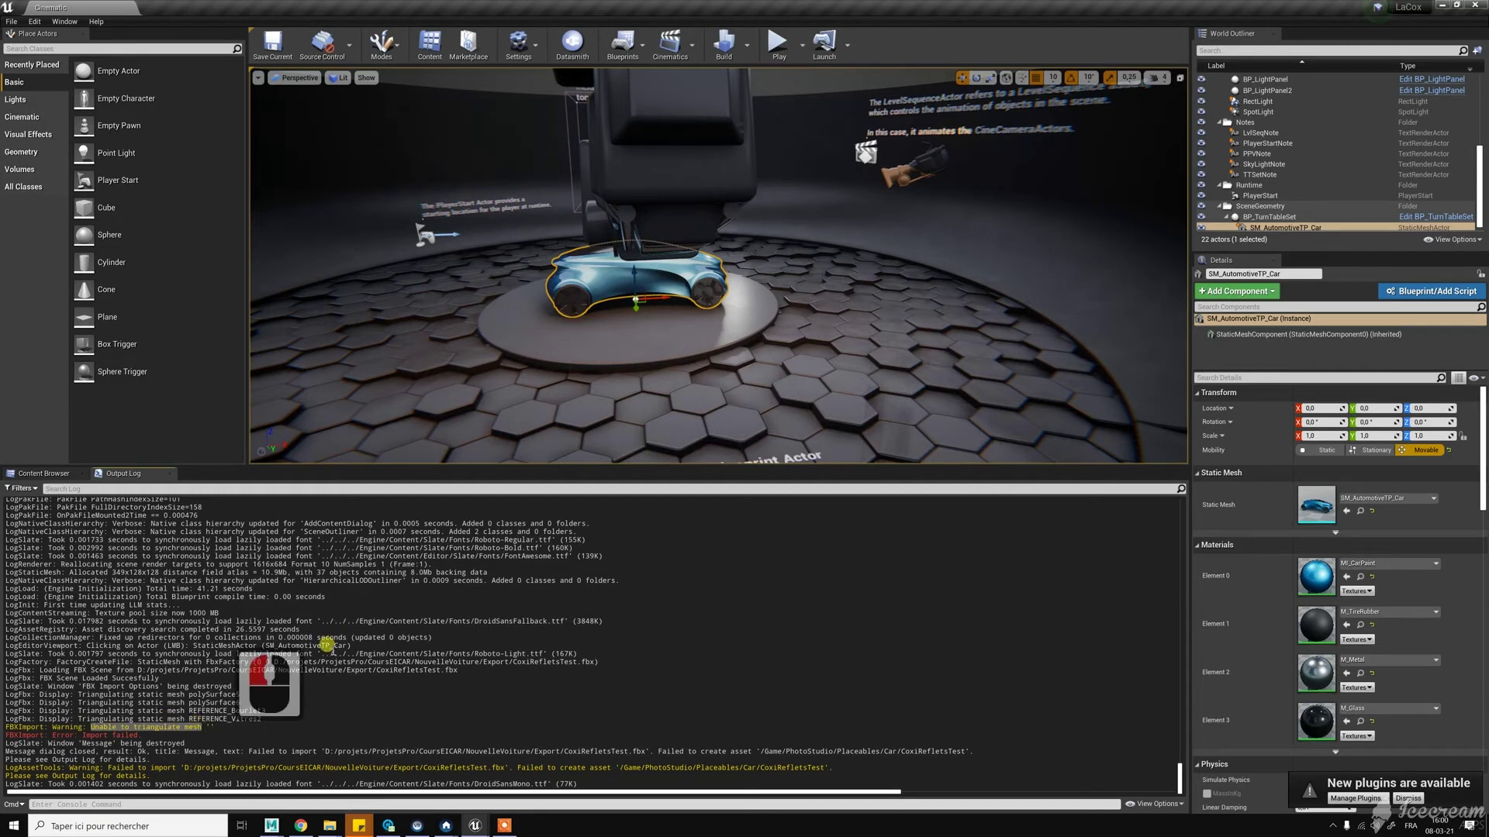
Step: Switch to Maya, select all car body meshes and export the selection over CoxiRefletsTest.fbx in the Export folder
{"action": "left_click", "coordinate": [271, 826]}
{"action": "left_click", "coordinate": [368, 749]}
{"action": "left_click_drag", "start_coordinate": [418, 198], "coordinate": [1068, 631]}
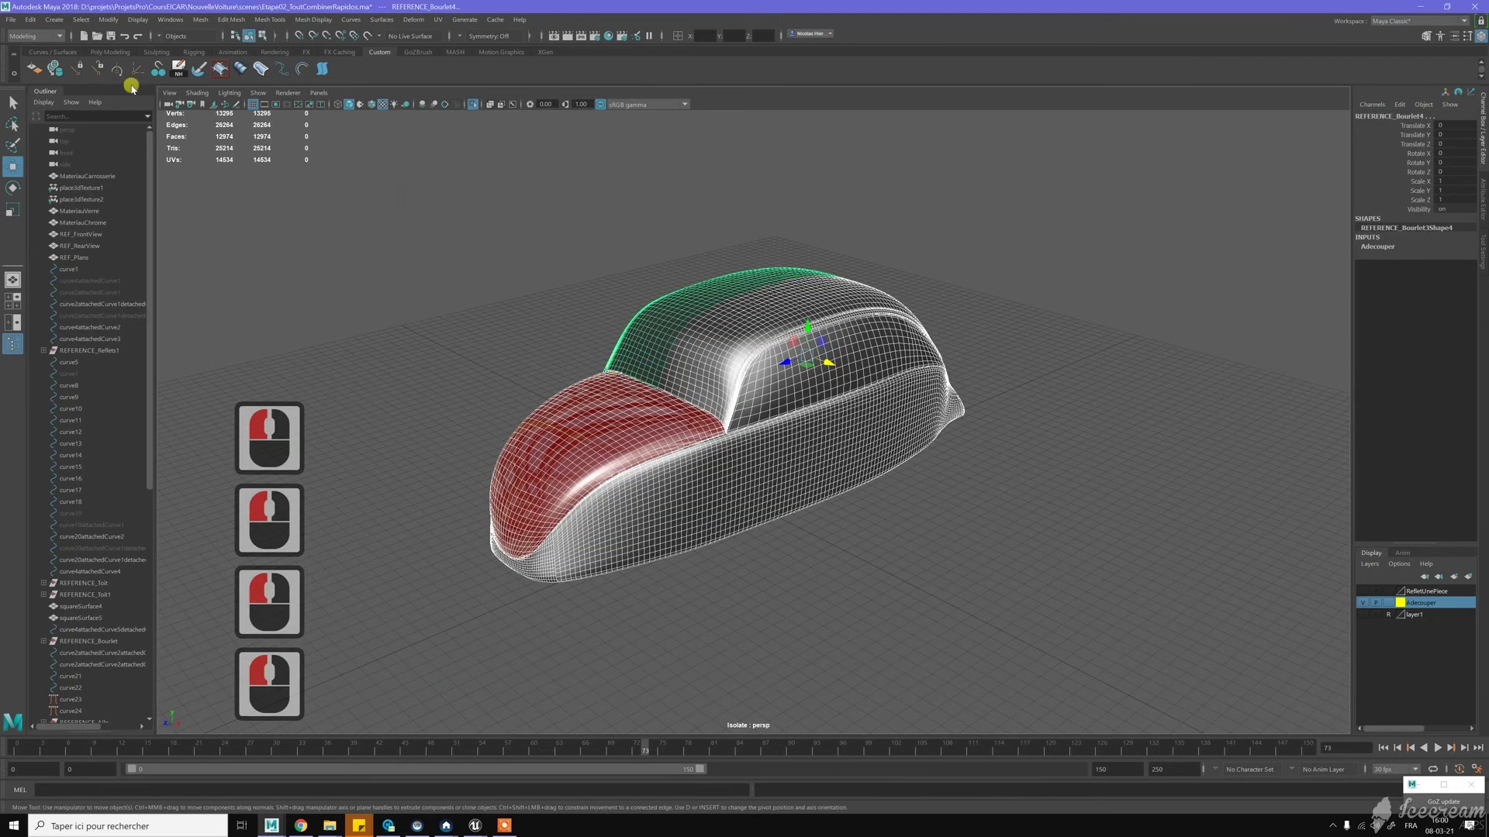
{"action": "left_click", "coordinate": [12, 20]}
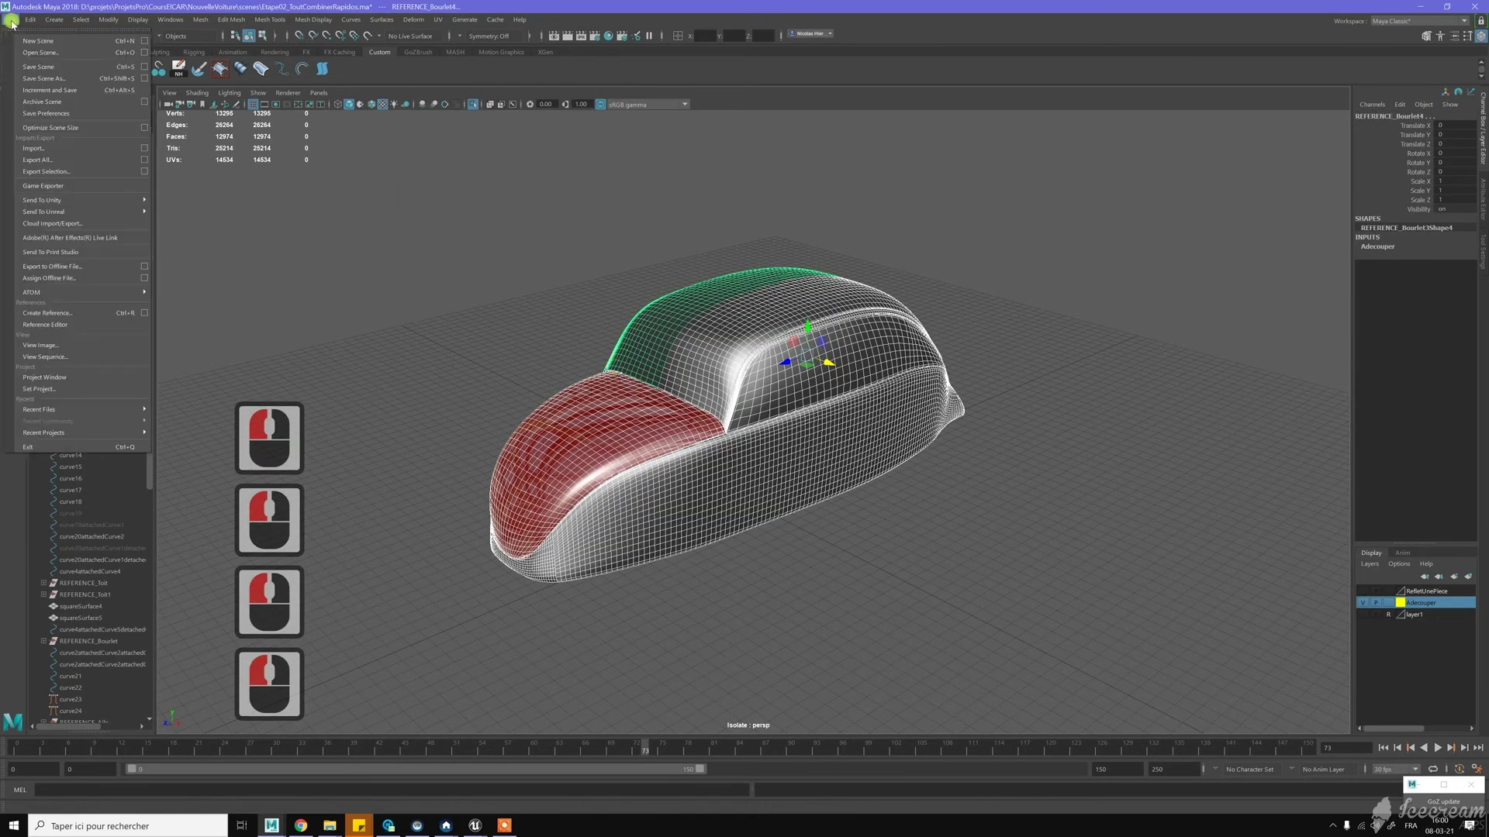
{"action": "left_click", "coordinate": [82, 171]}
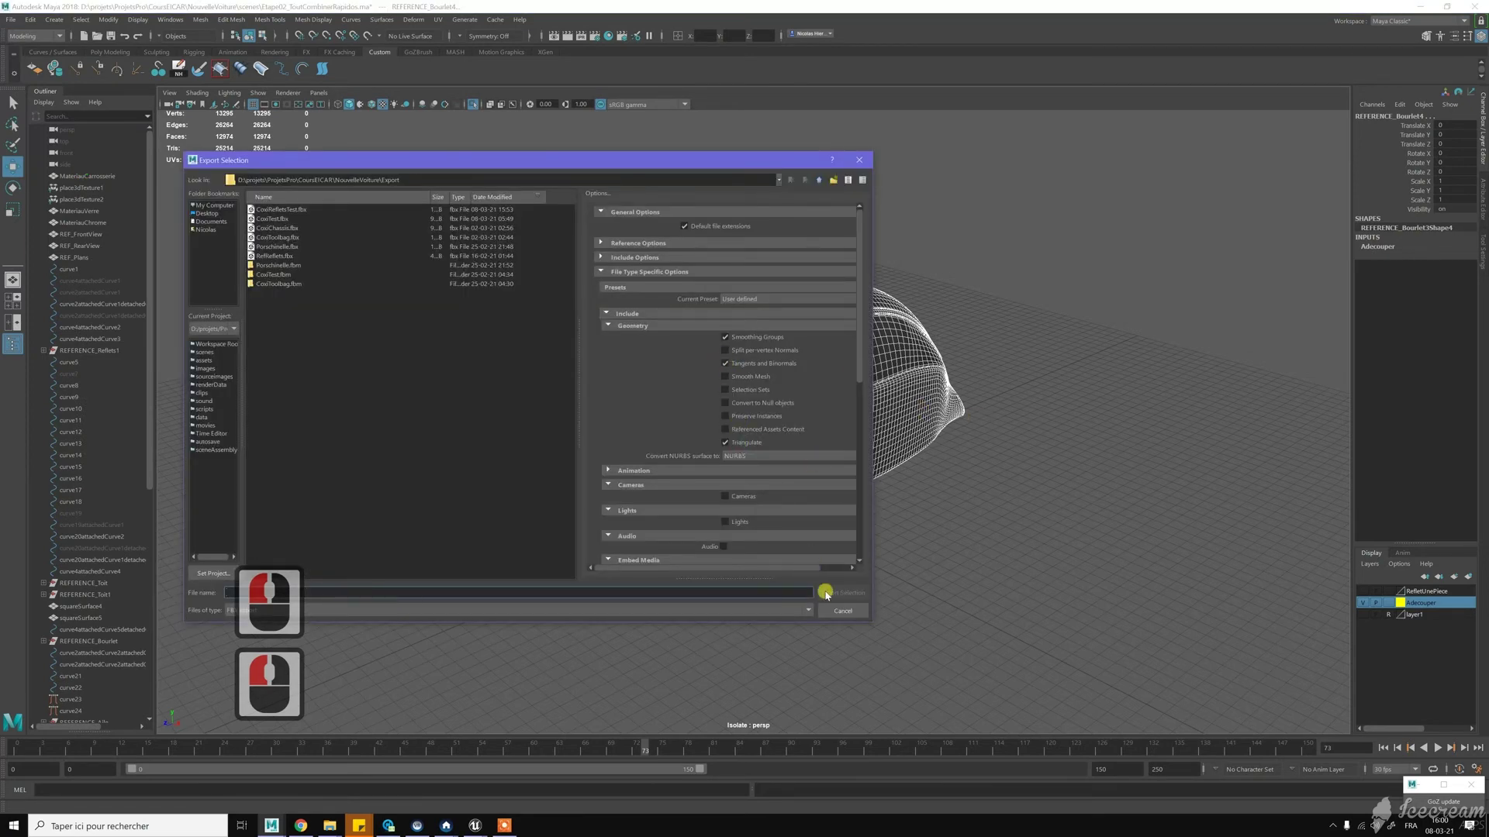
{"action": "left_click", "coordinate": [301, 209]}
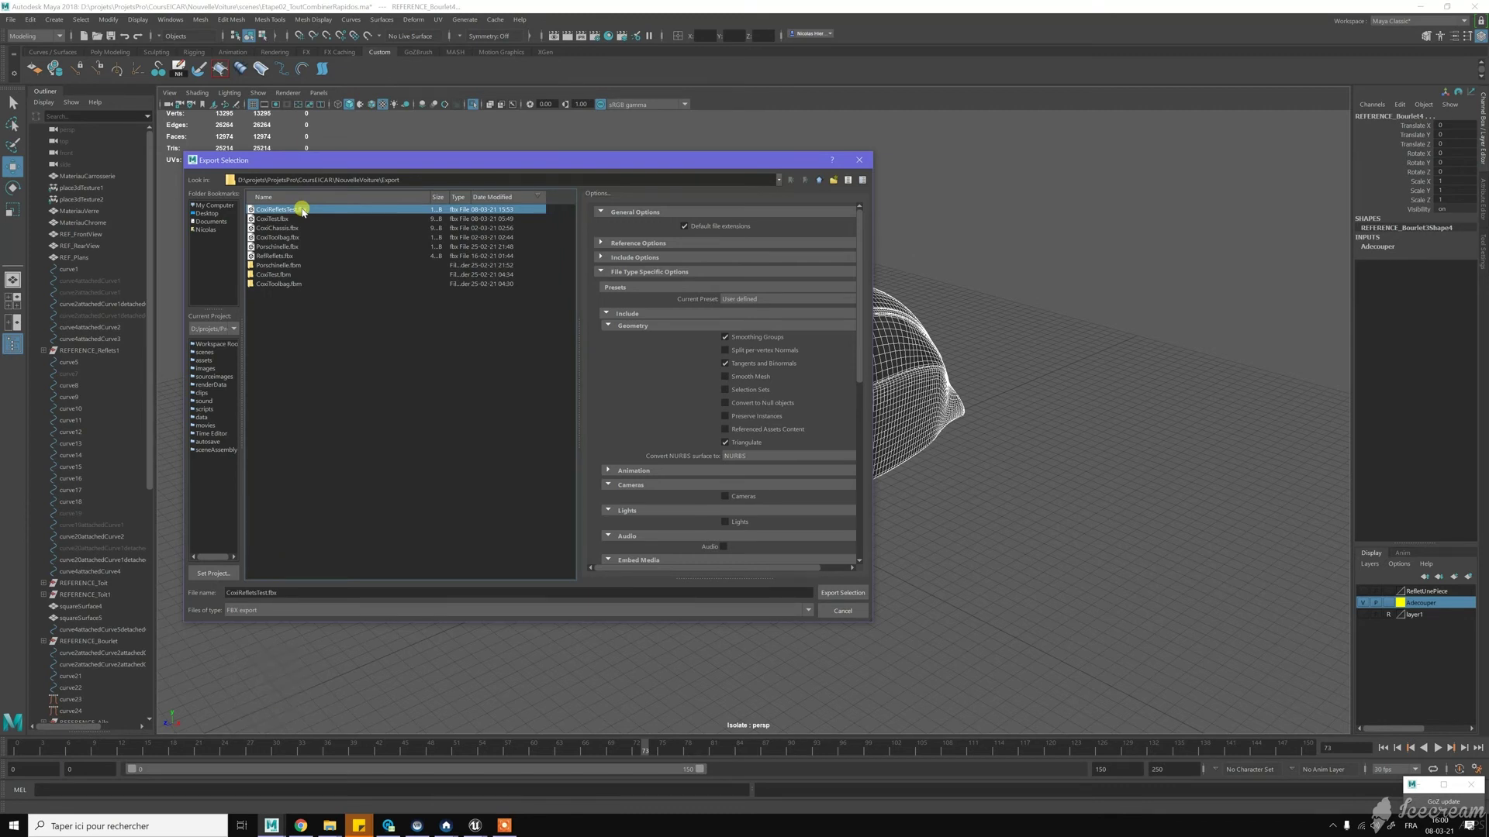
{"action": "left_click", "coordinate": [841, 593]}
{"action": "left_click", "coordinate": [490, 412]}
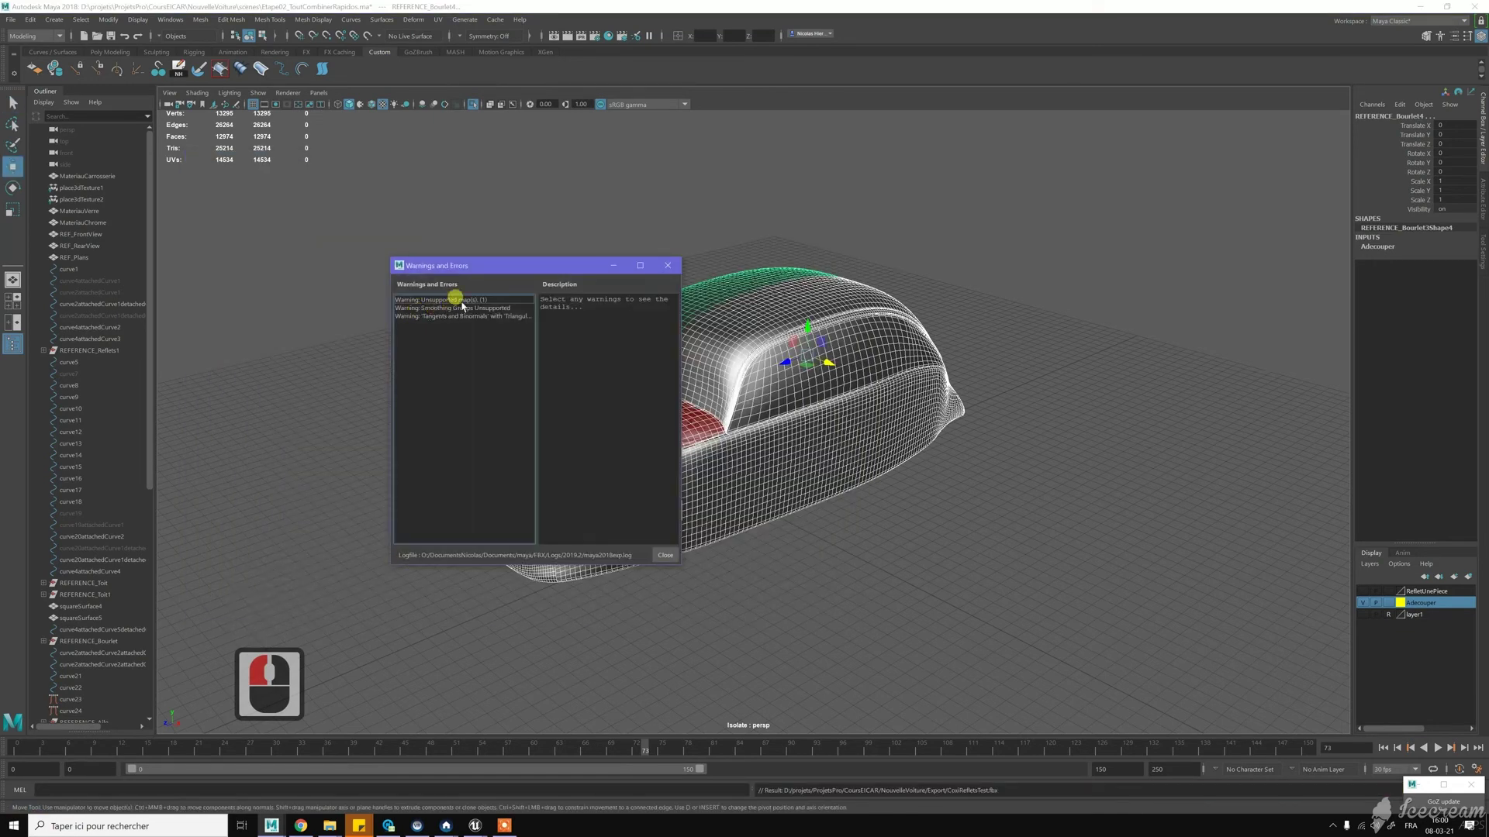
Step: Read the description of each FBX export warning and close the Warnings and Errors window
{"action": "left_click", "coordinate": [456, 299]}
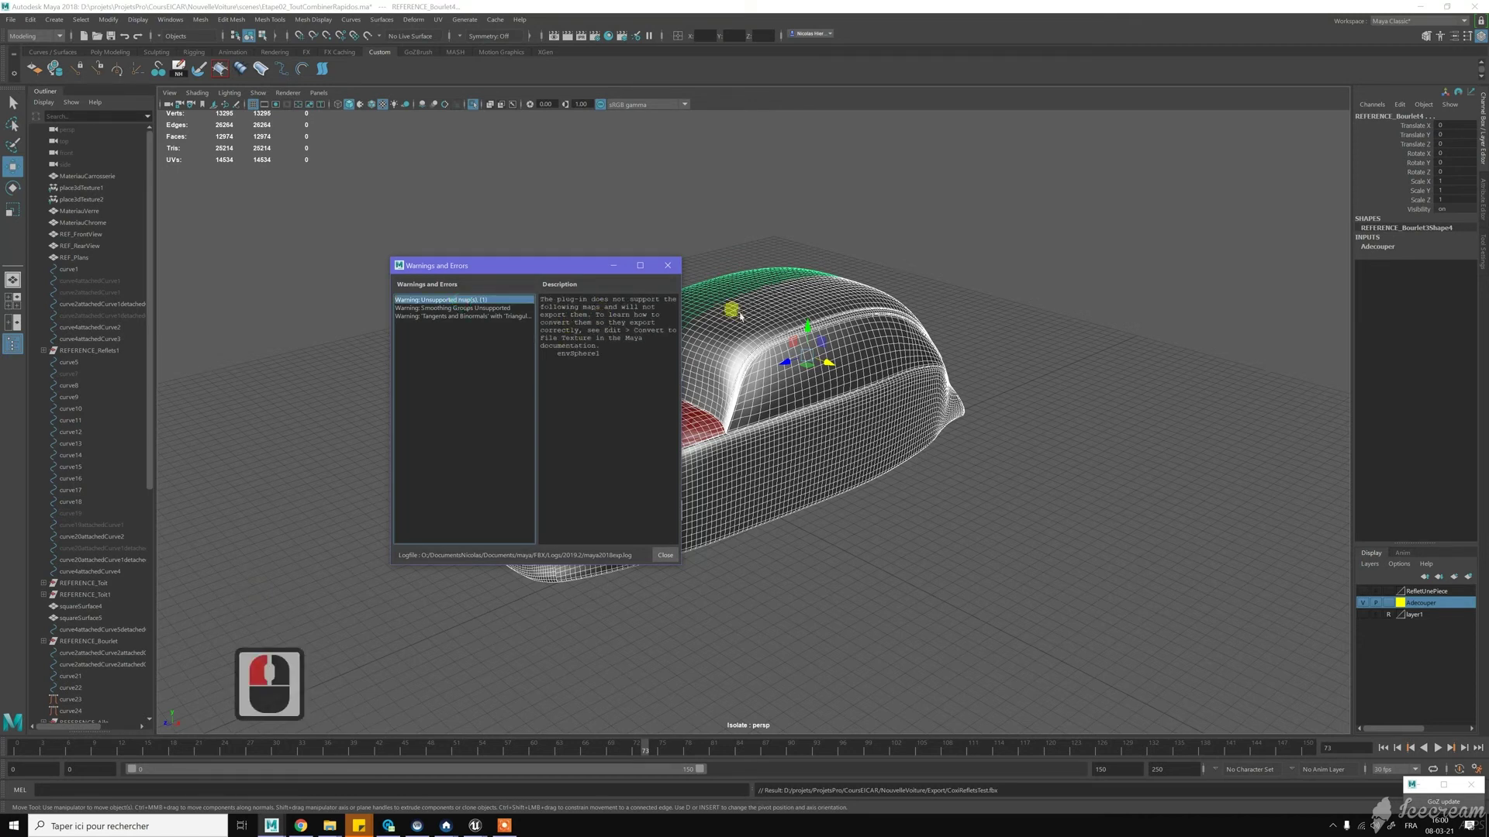
{"action": "left_click", "coordinate": [495, 308]}
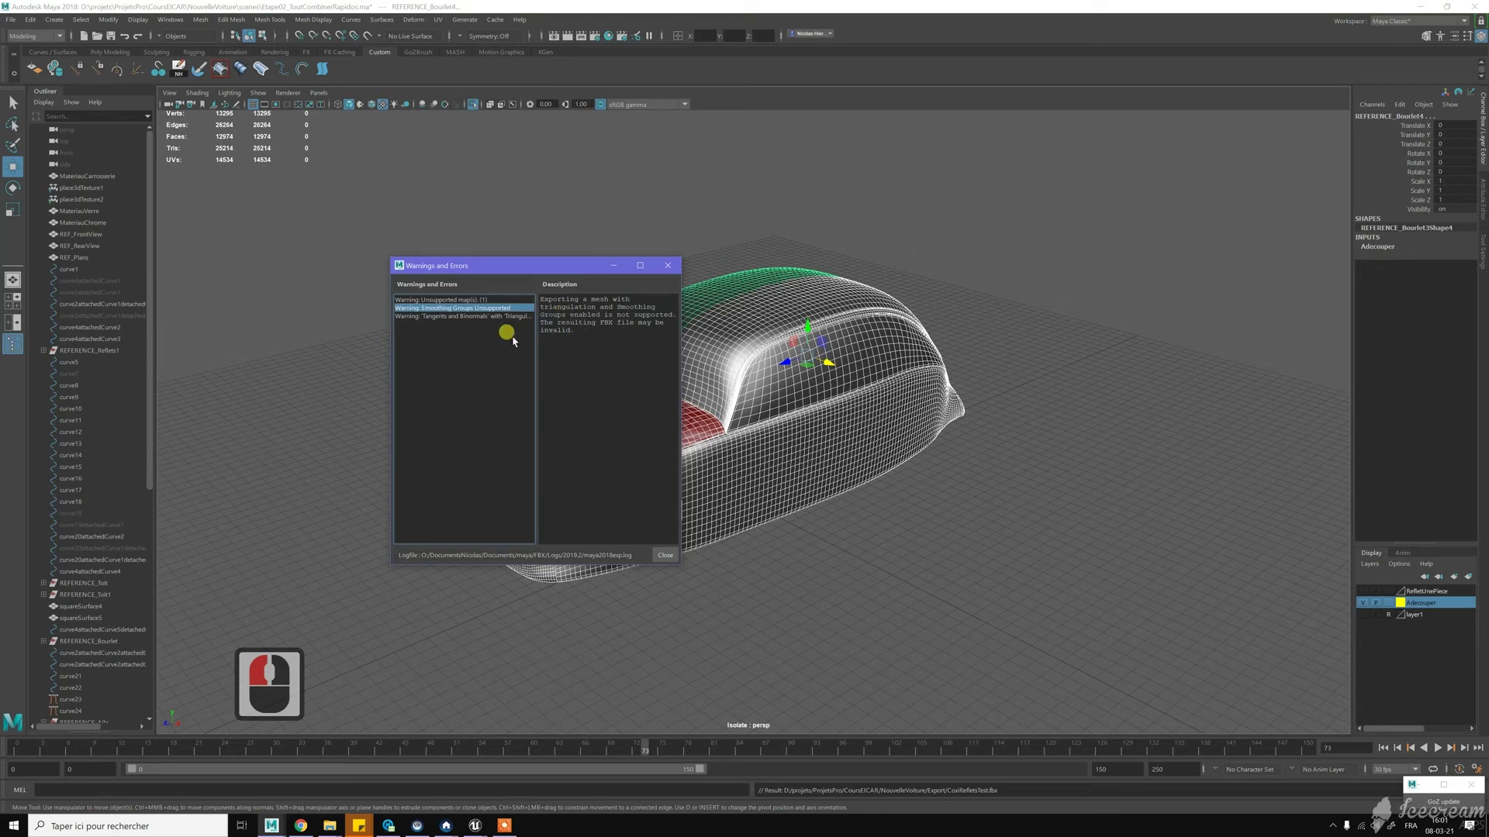
{"action": "left_click", "coordinate": [494, 317]}
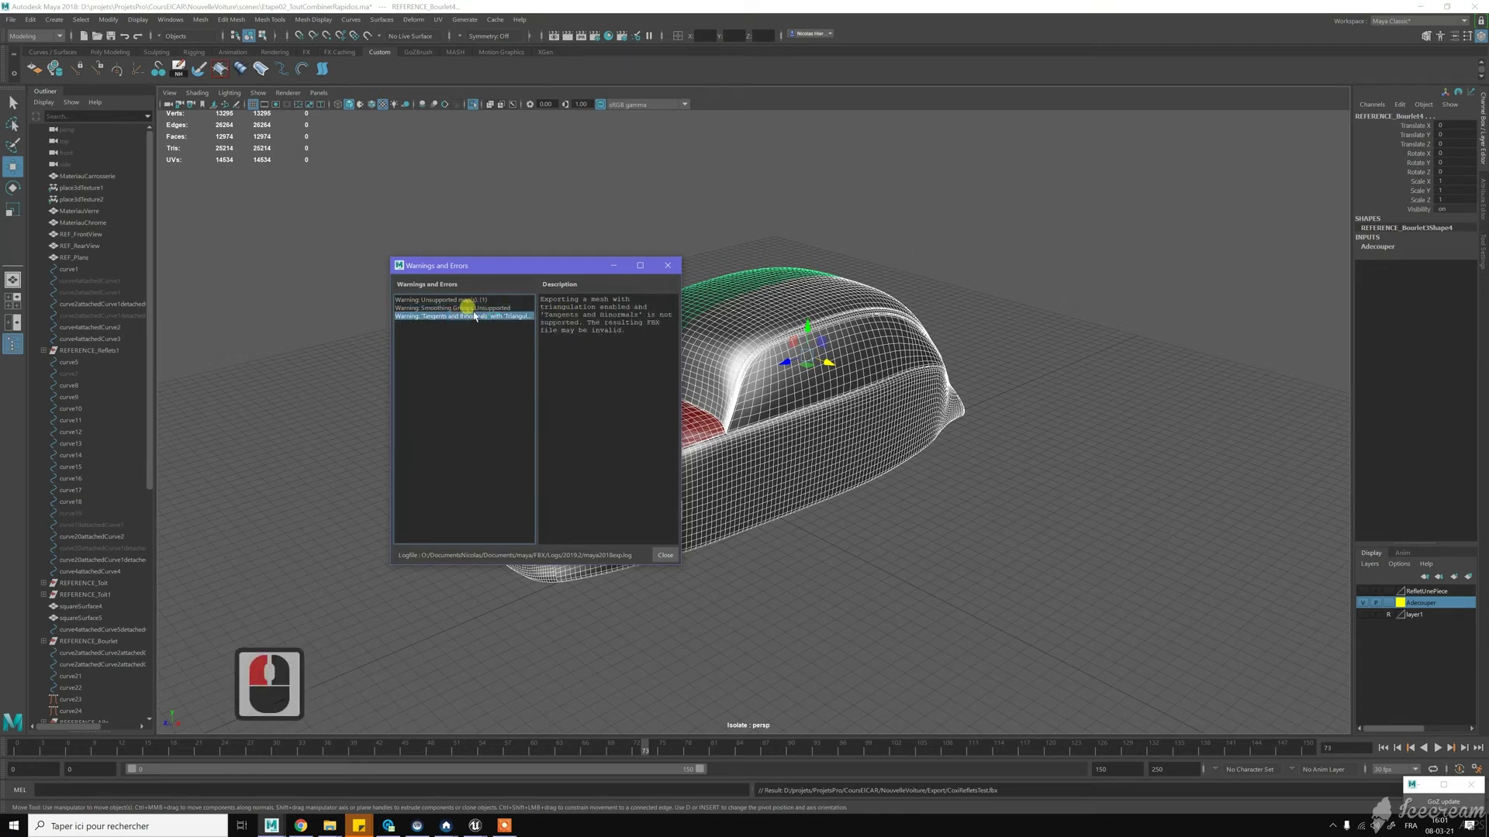
{"action": "left_click", "coordinate": [658, 555]}
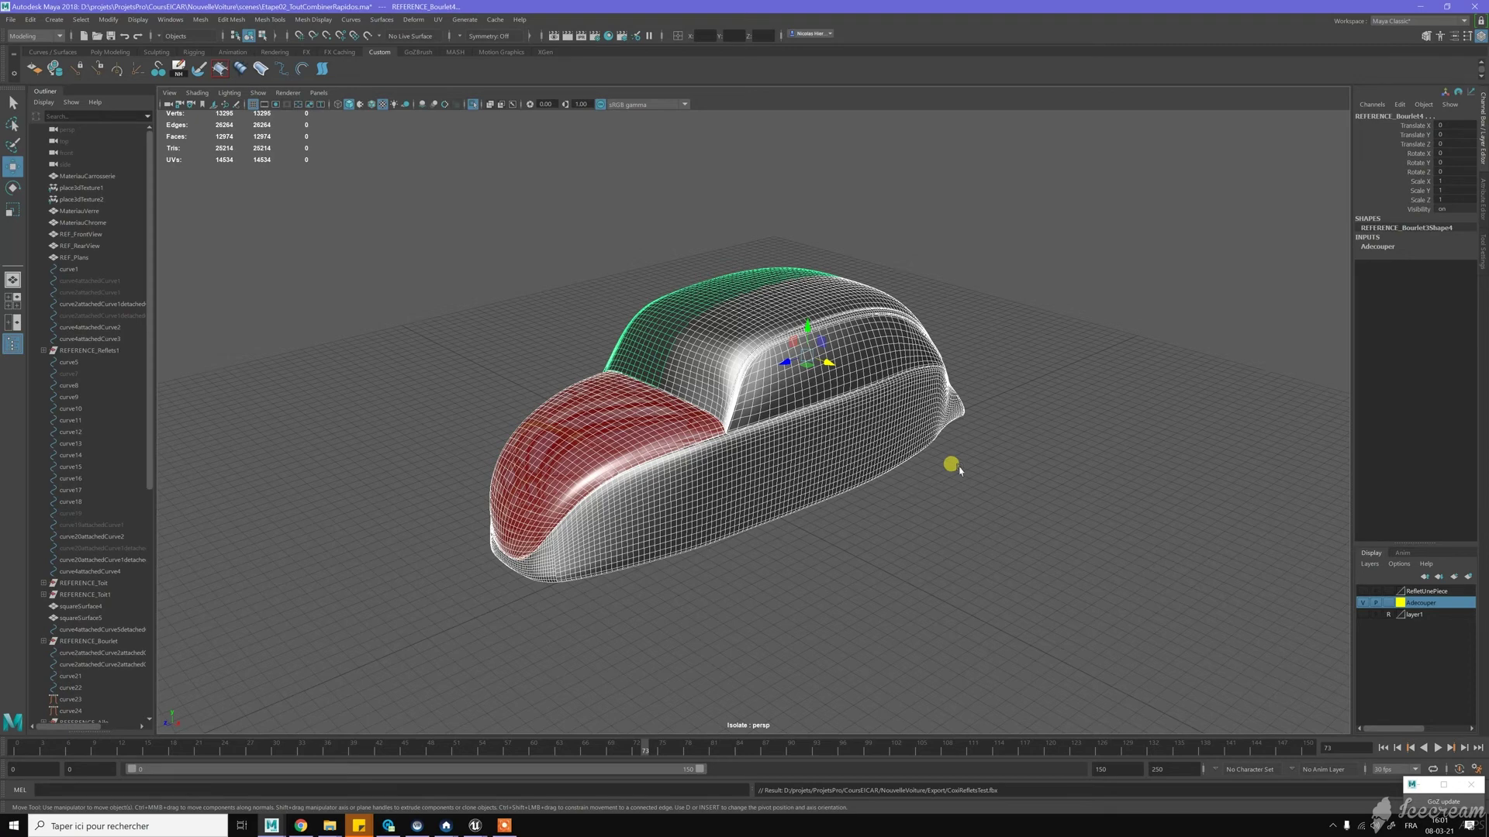
Step: Triangulate the selected car body meshes and inspect the shaded body with the selection cleared
{"action": "right_click", "coordinate": [941, 432], "text": "shift"}
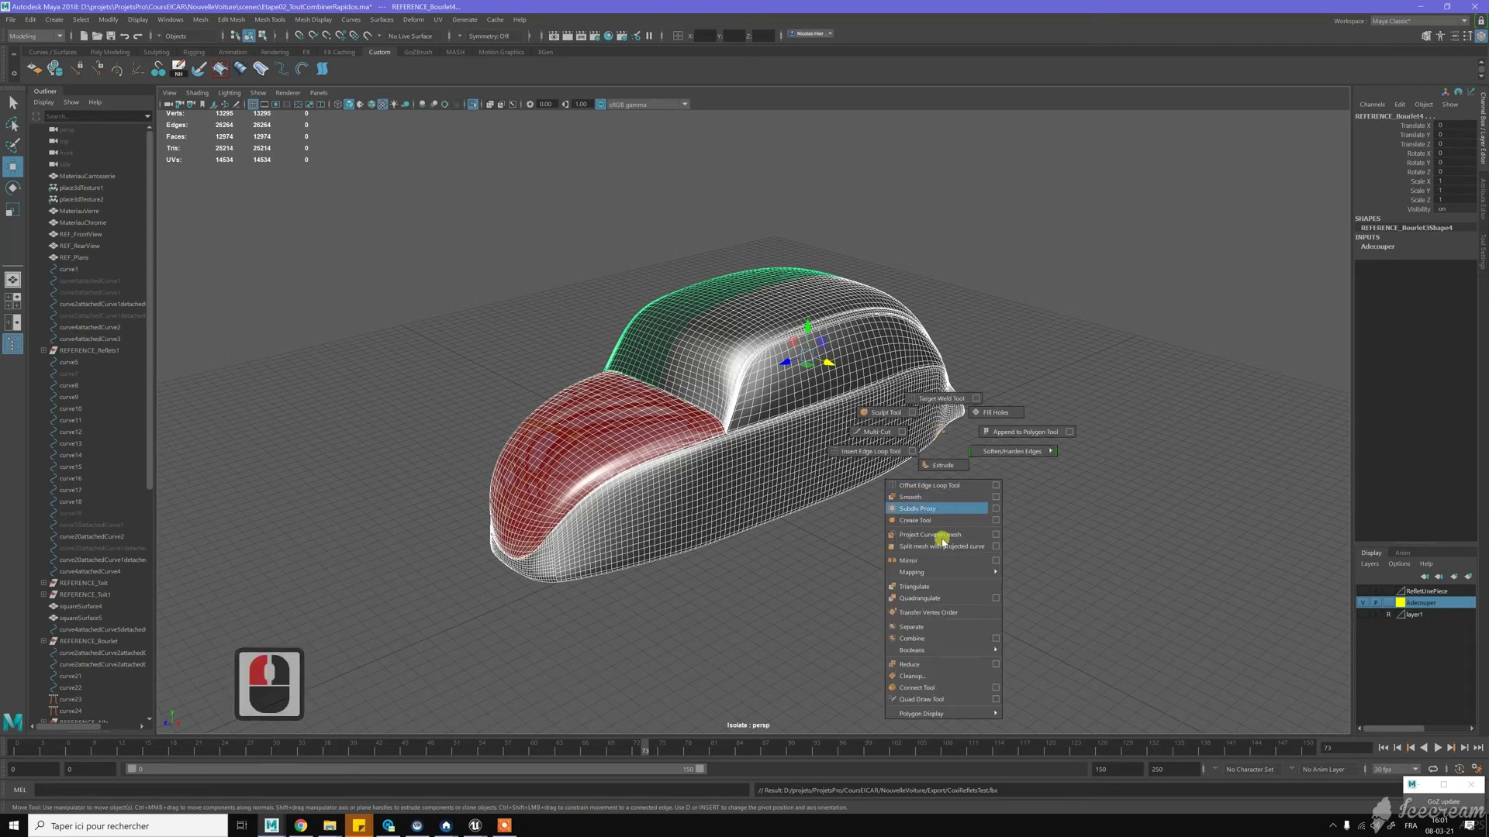
{"action": "left_click", "coordinate": [933, 588]}
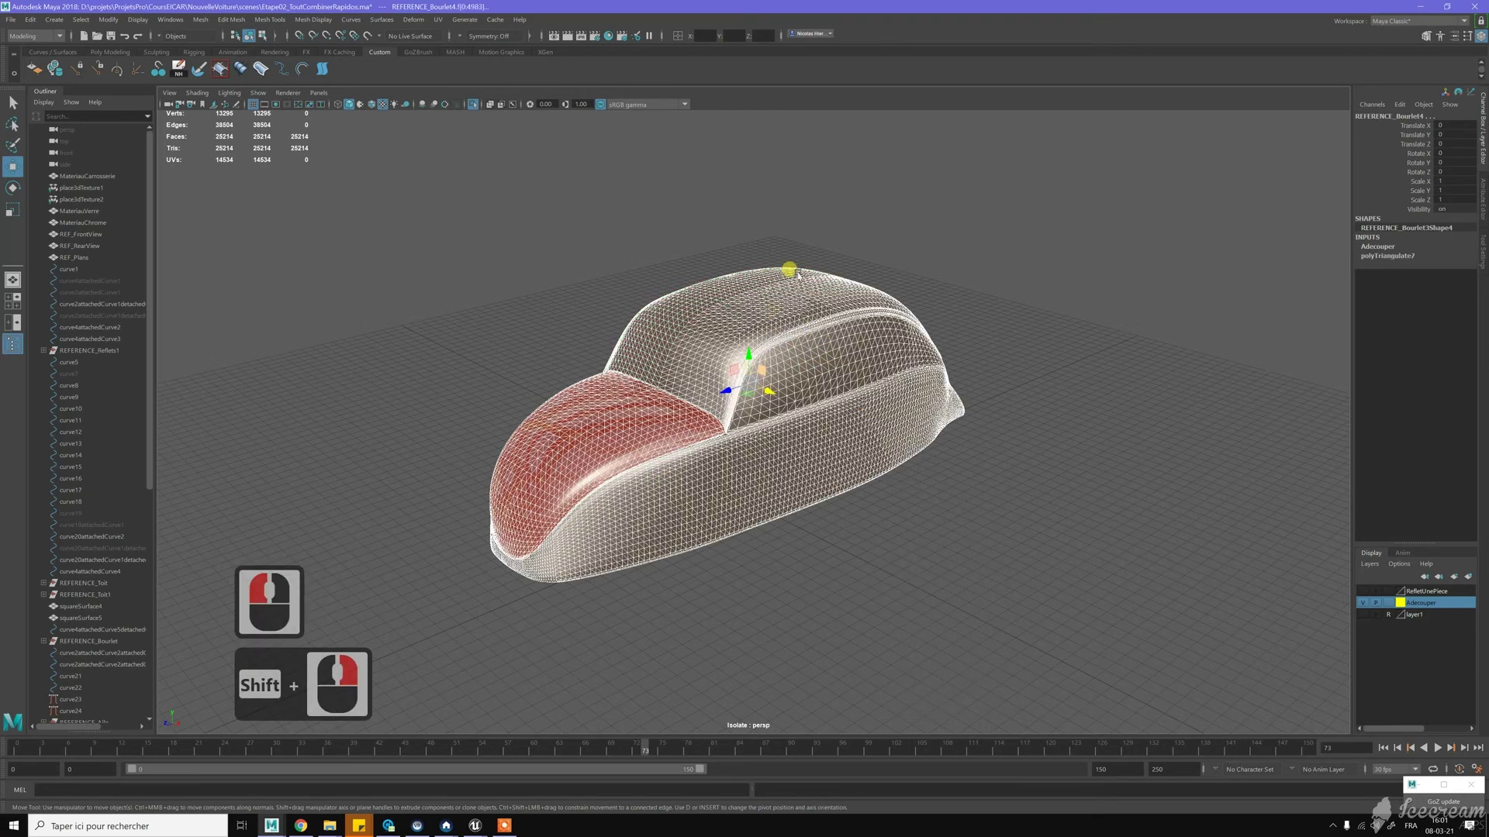
{"action": "left_click", "coordinate": [798, 226]}
{"action": "scroll", "coordinate": [799, 362], "scroll_direction": "up", "scroll_amount": 2}
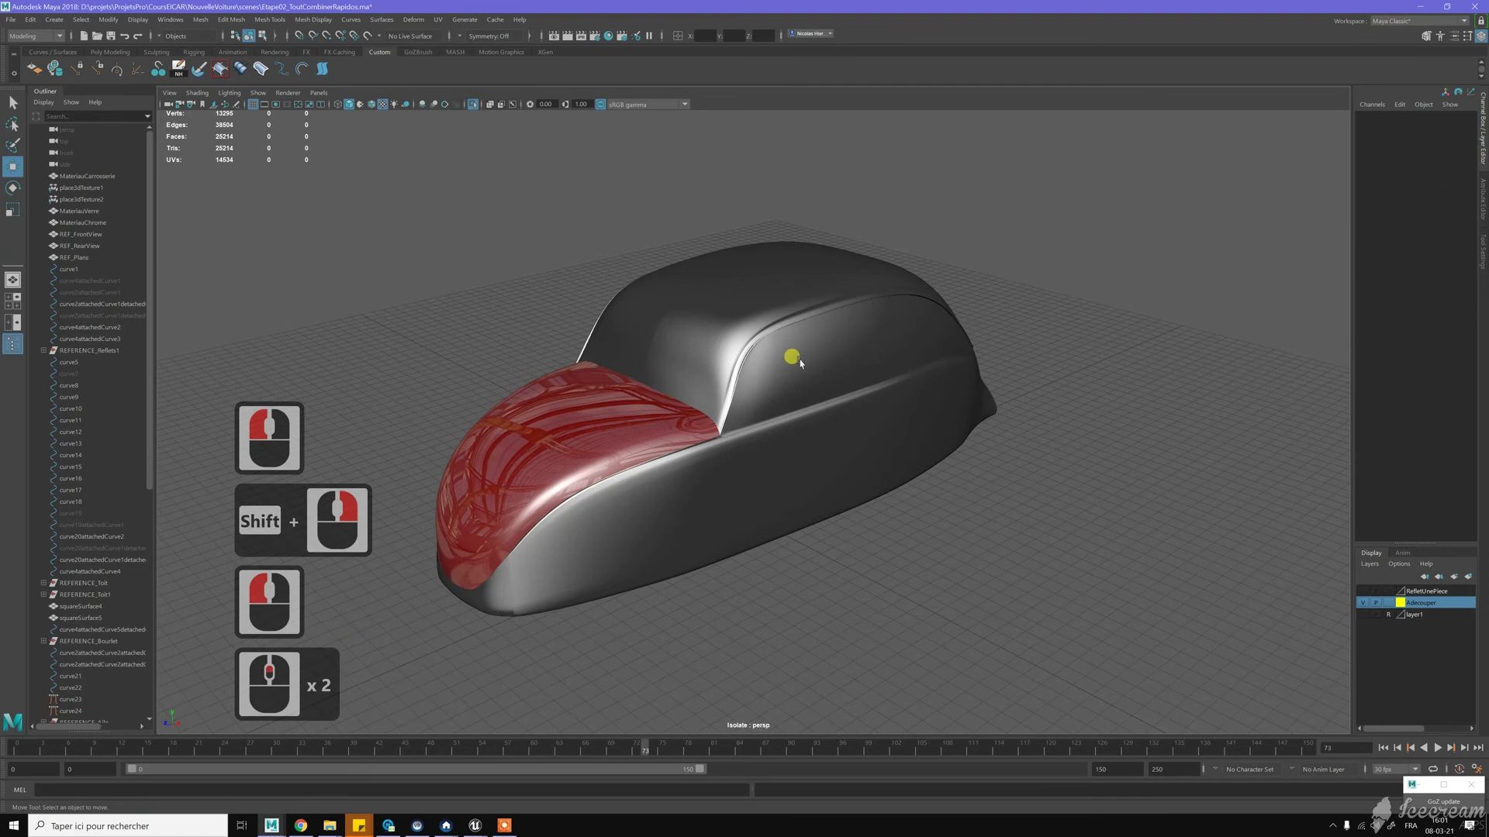
{"action": "right_click_drag", "start_coordinate": [823, 306], "coordinate": [807, 310]}
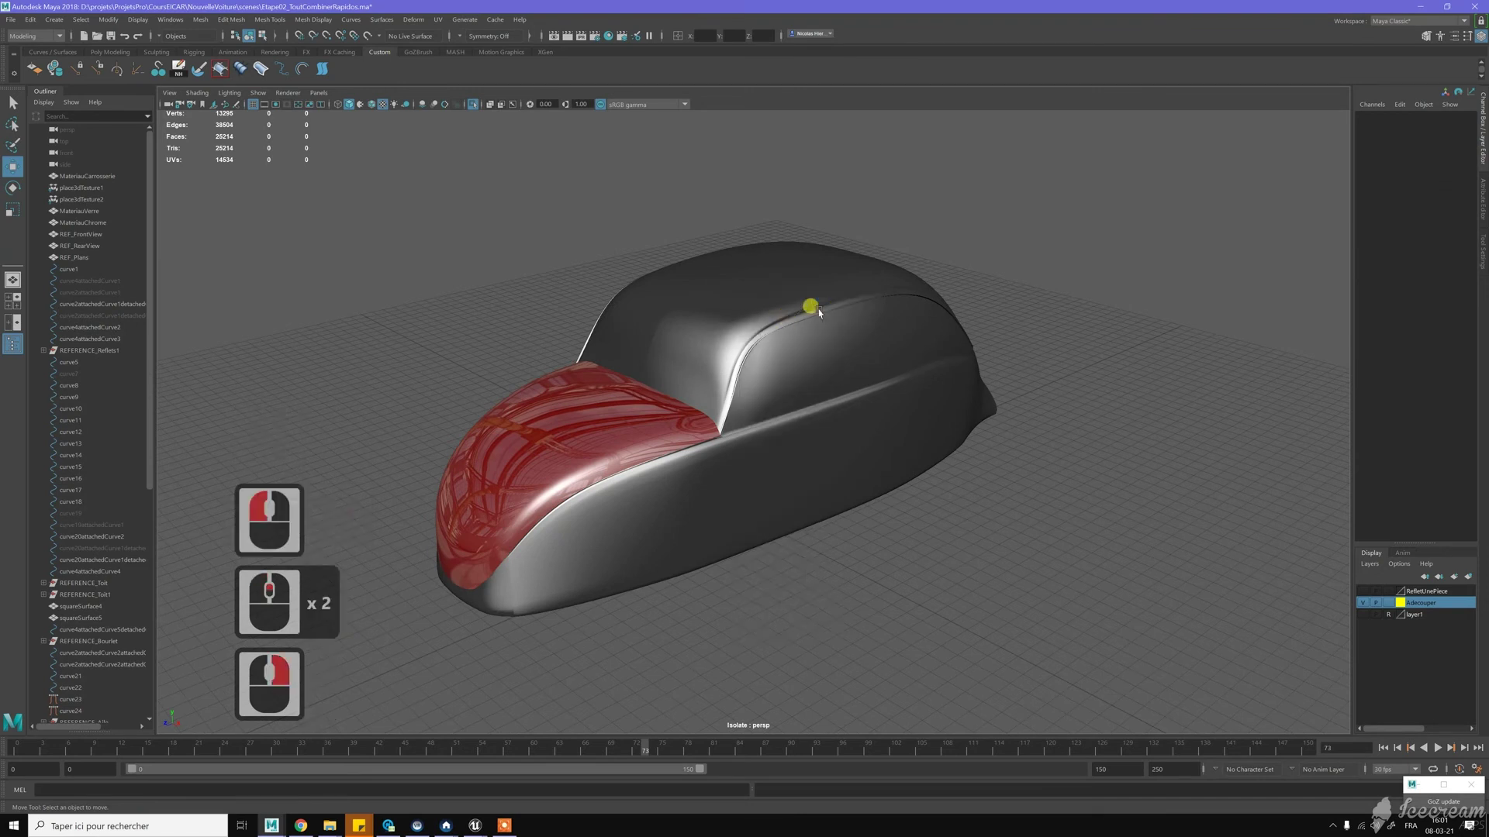
{"action": "left_click", "coordinate": [808, 310]}
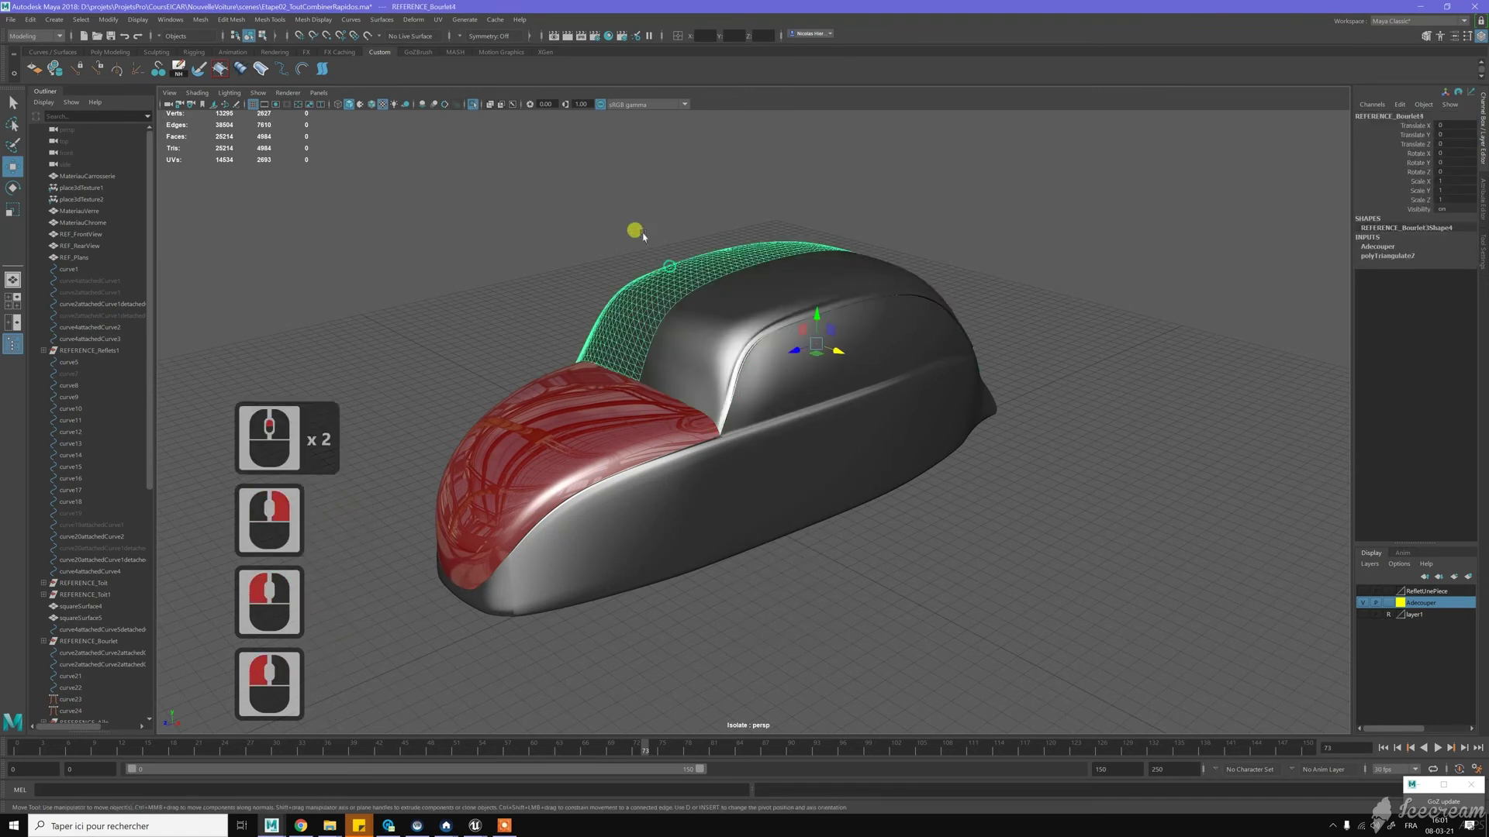
Step: Select all car body meshes again and delete their non-deformer history
{"action": "left_click", "coordinate": [363, 172]}
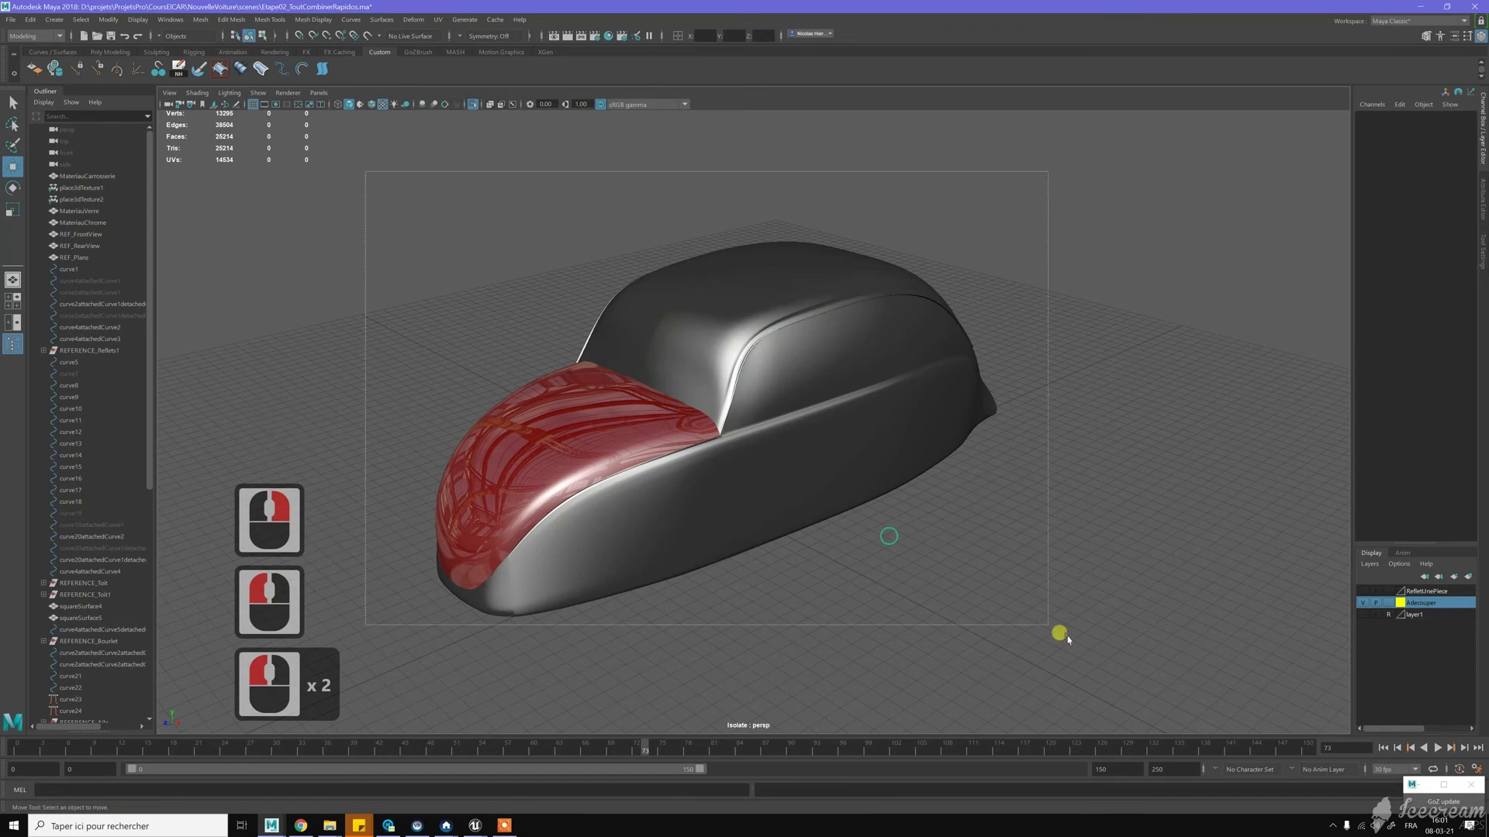
{"action": "left_click", "coordinate": [818, 378]}
{"action": "key", "text": "alt+d"}
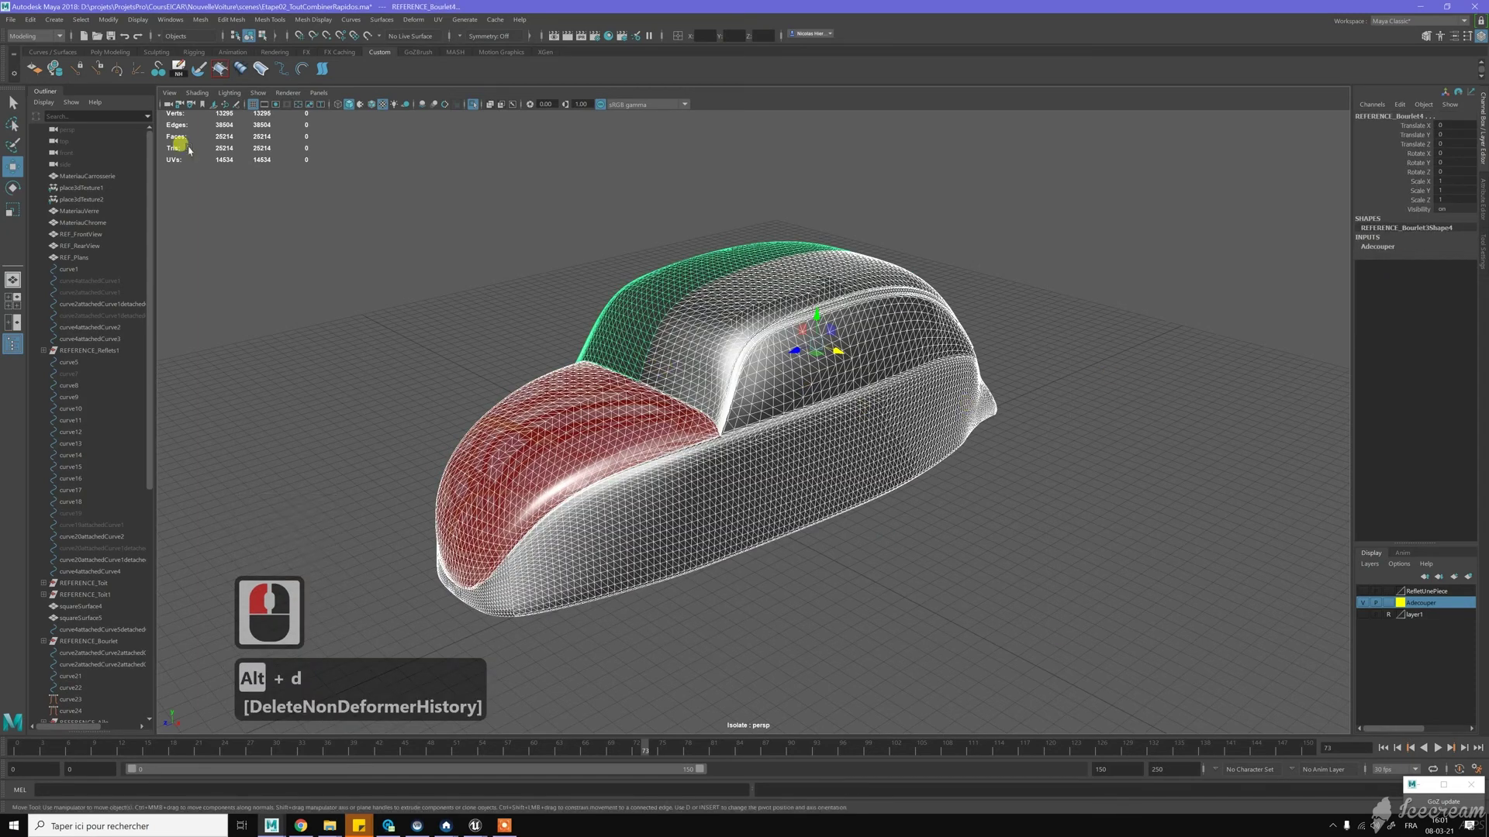
Step: Try to export the selected meshes over CoxiRefletsTest.fbx with Triangulate disabled, and check the reported export error
{"action": "left_click", "coordinate": [12, 22]}
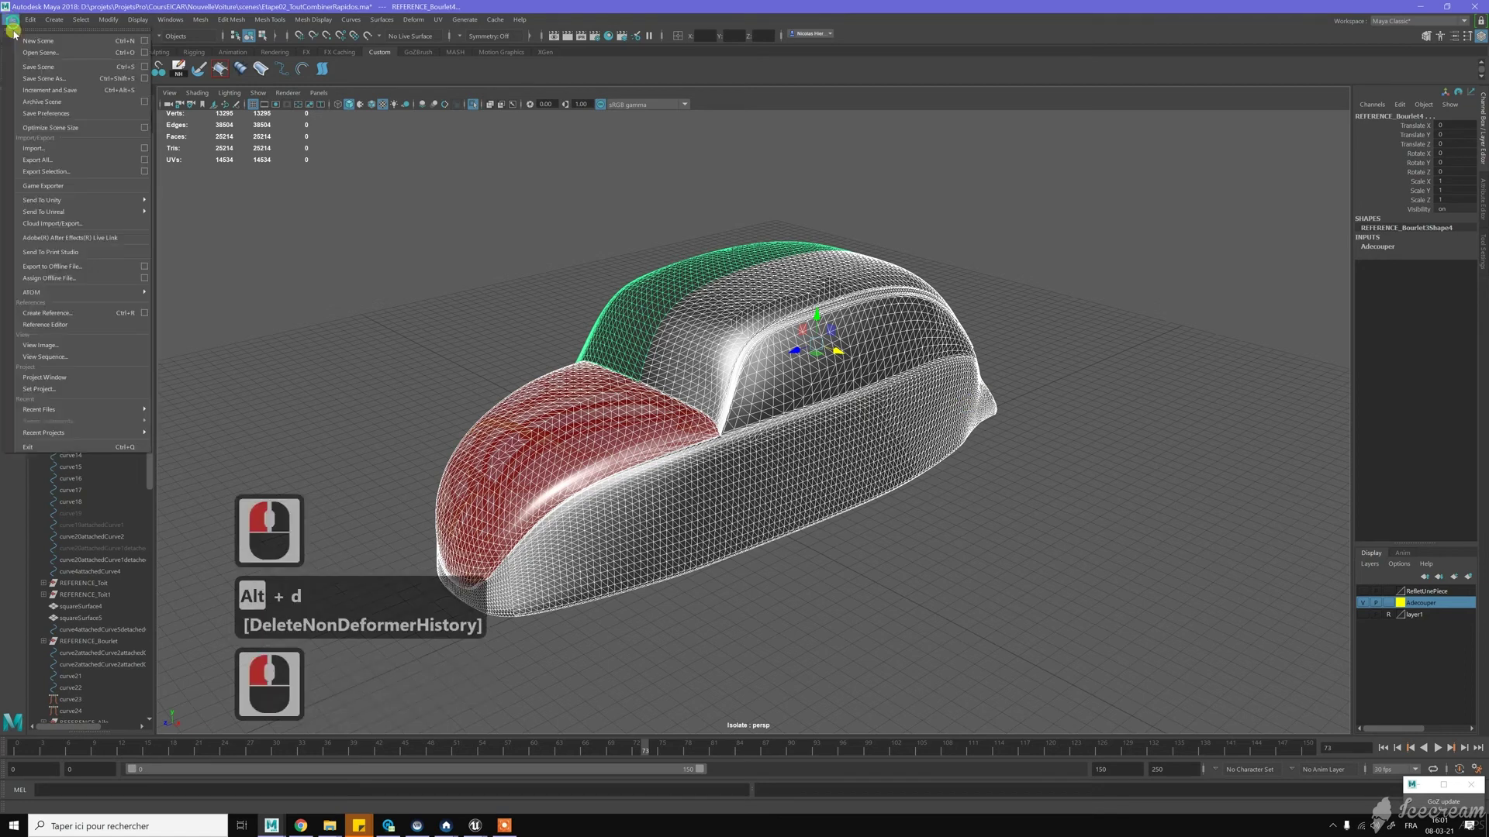
{"action": "left_click", "coordinate": [67, 177]}
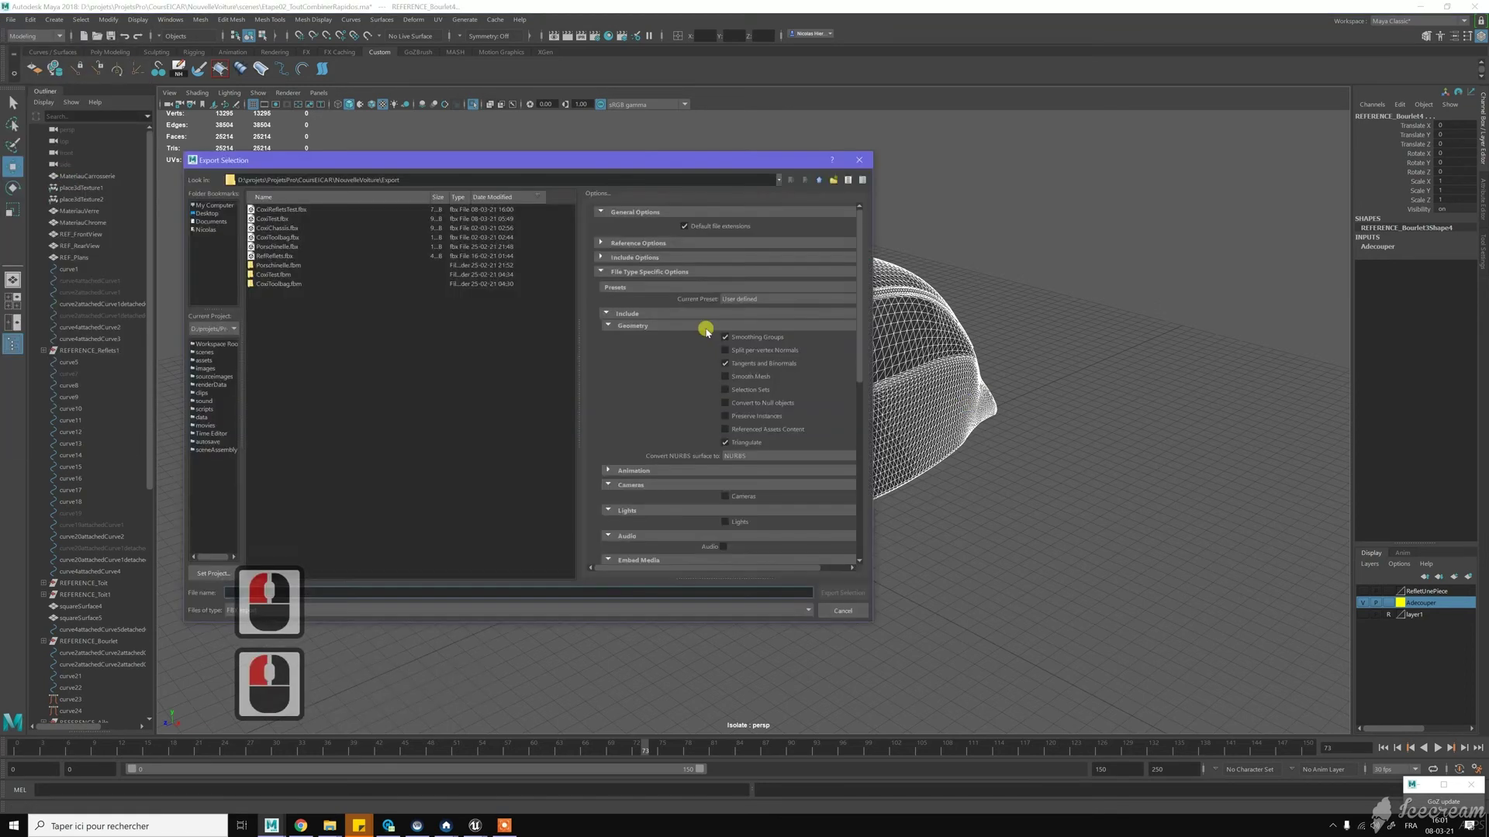
{"action": "left_click", "coordinate": [749, 441]}
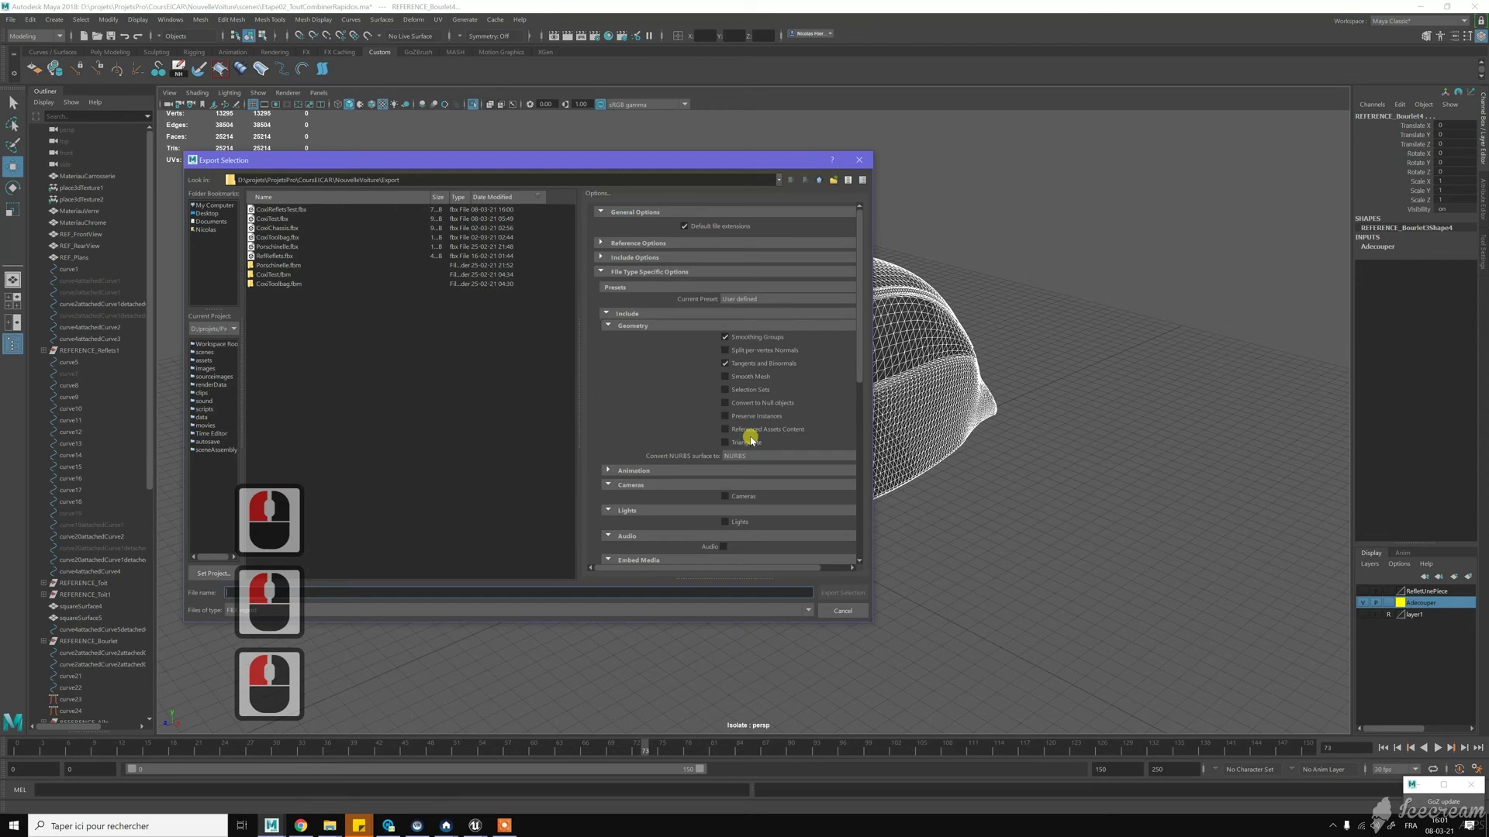
{"action": "left_click", "coordinate": [280, 210]}
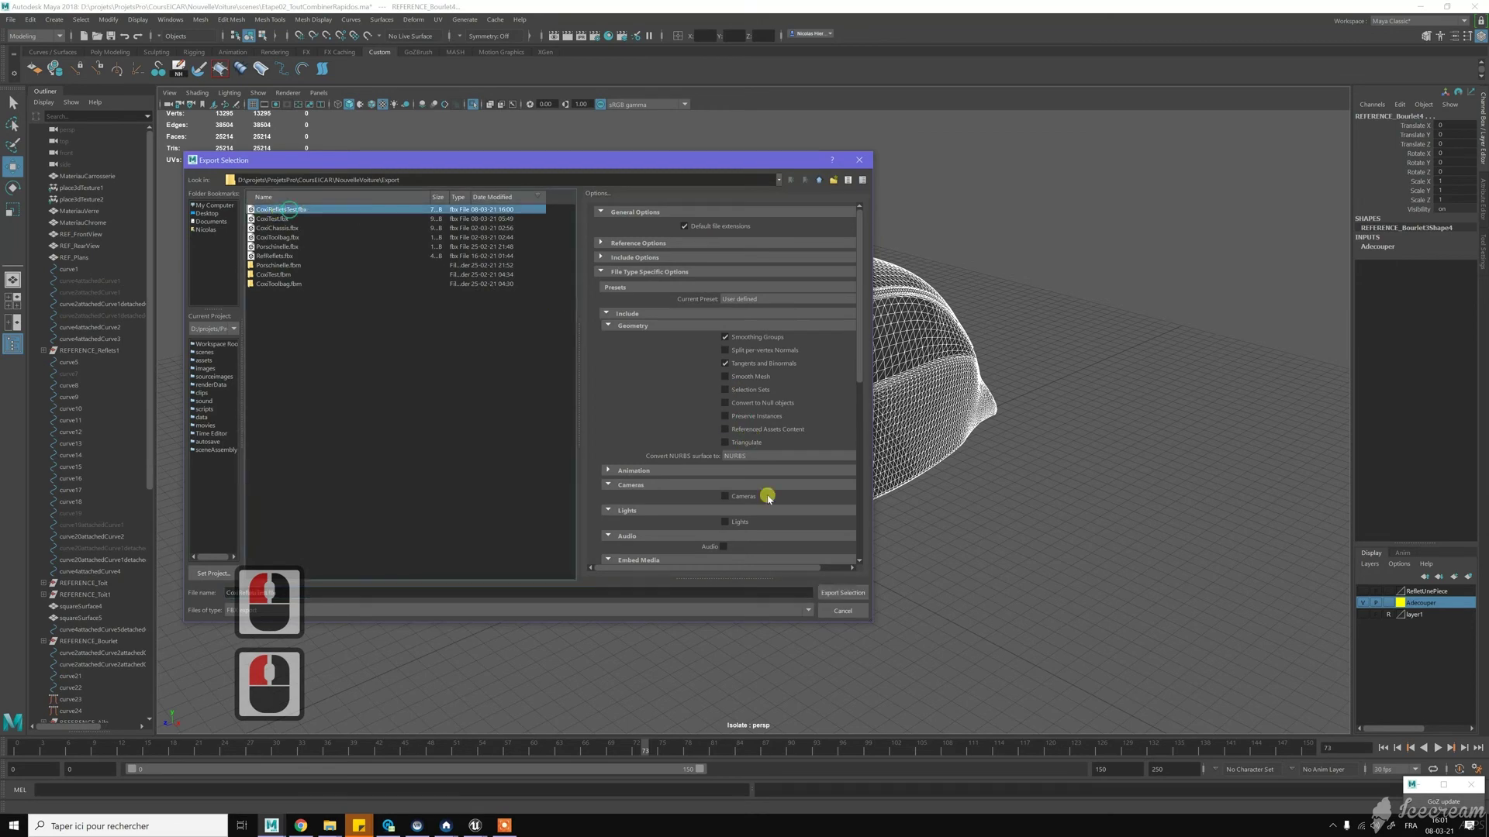
{"action": "left_click", "coordinate": [841, 593]}
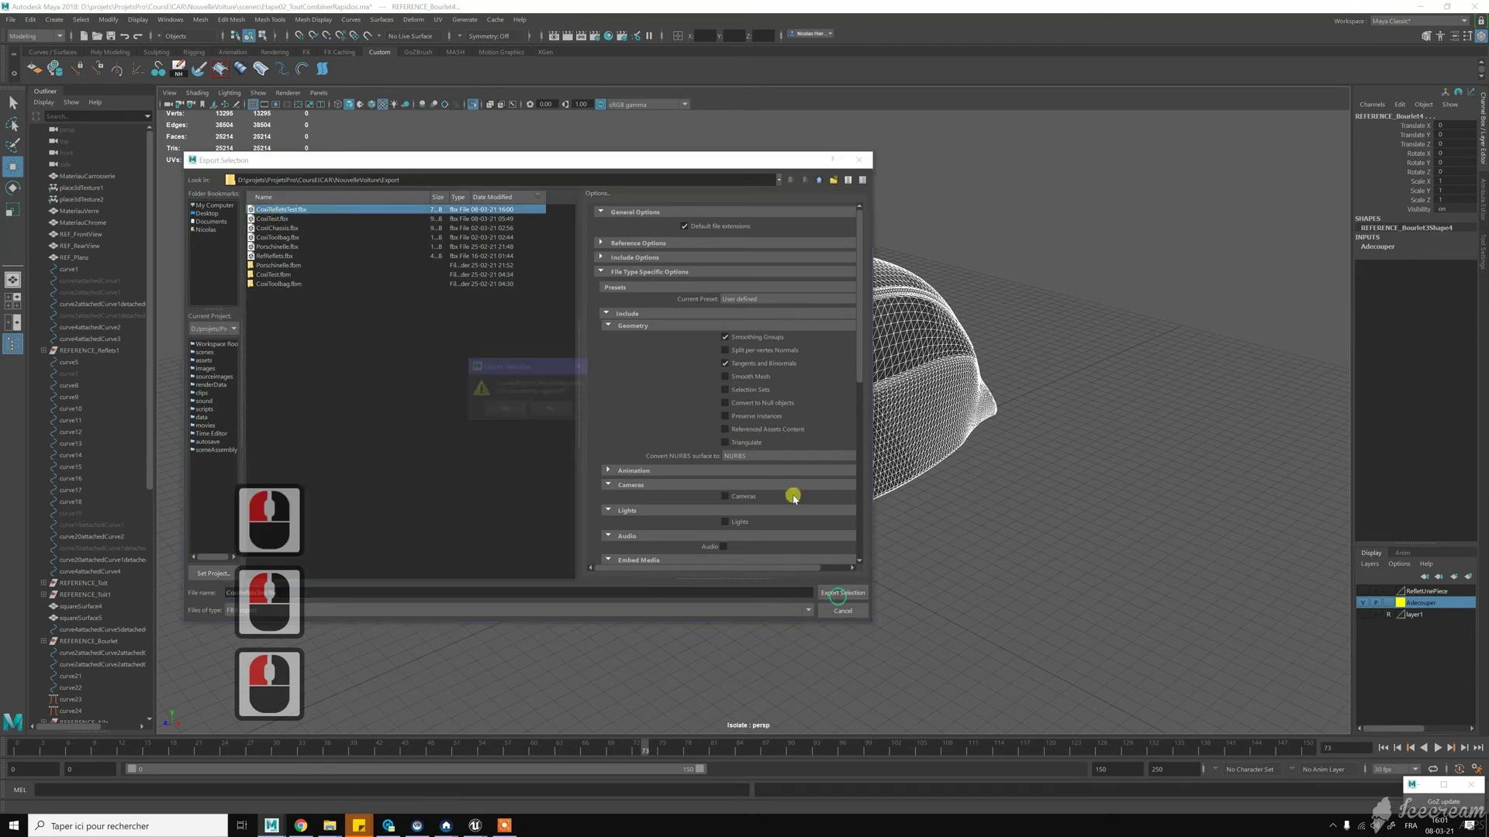
{"action": "left_click", "coordinate": [504, 409]}
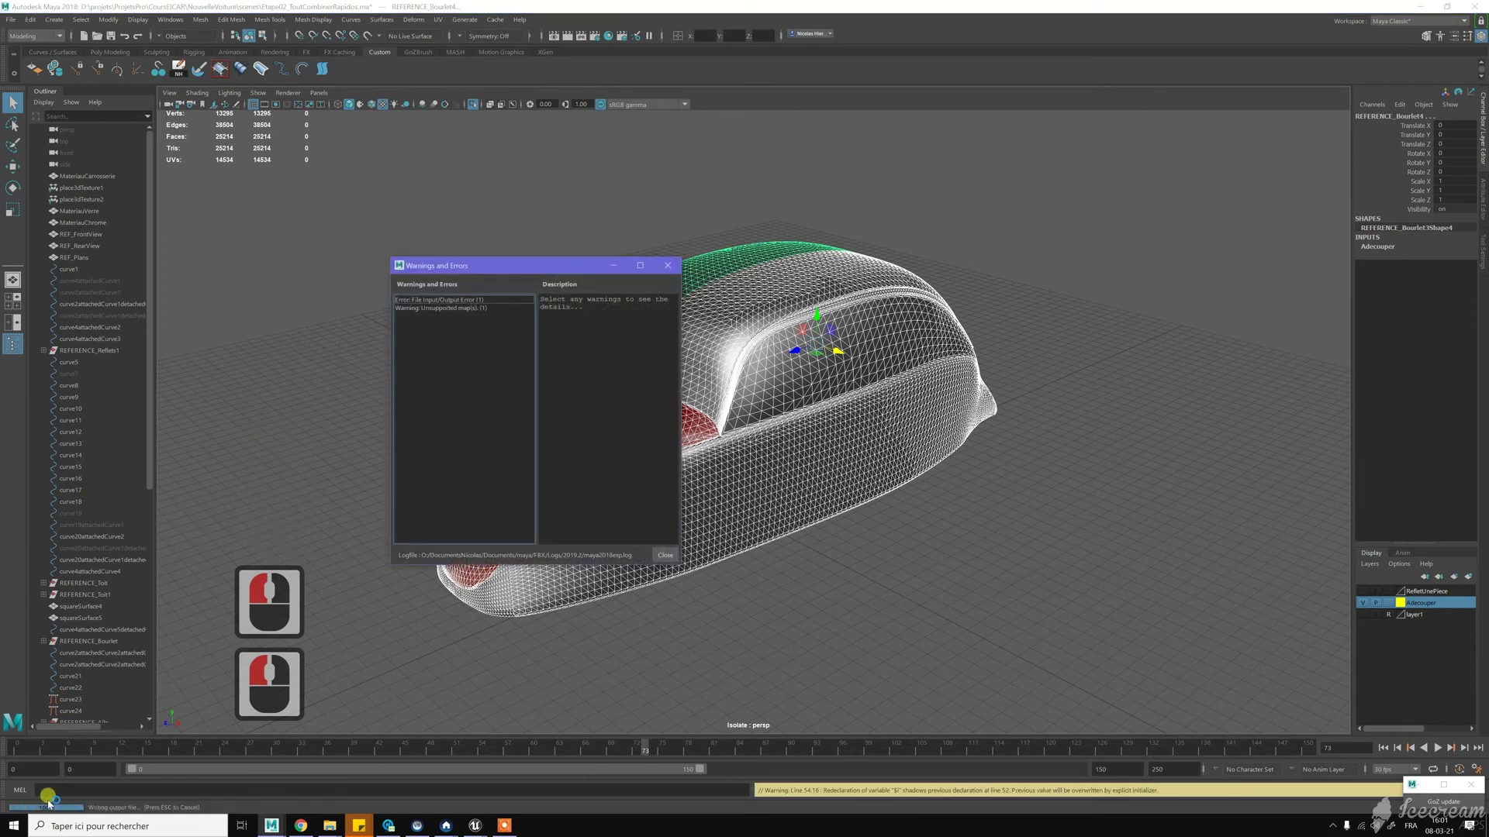
{"action": "left_click", "coordinate": [454, 296]}
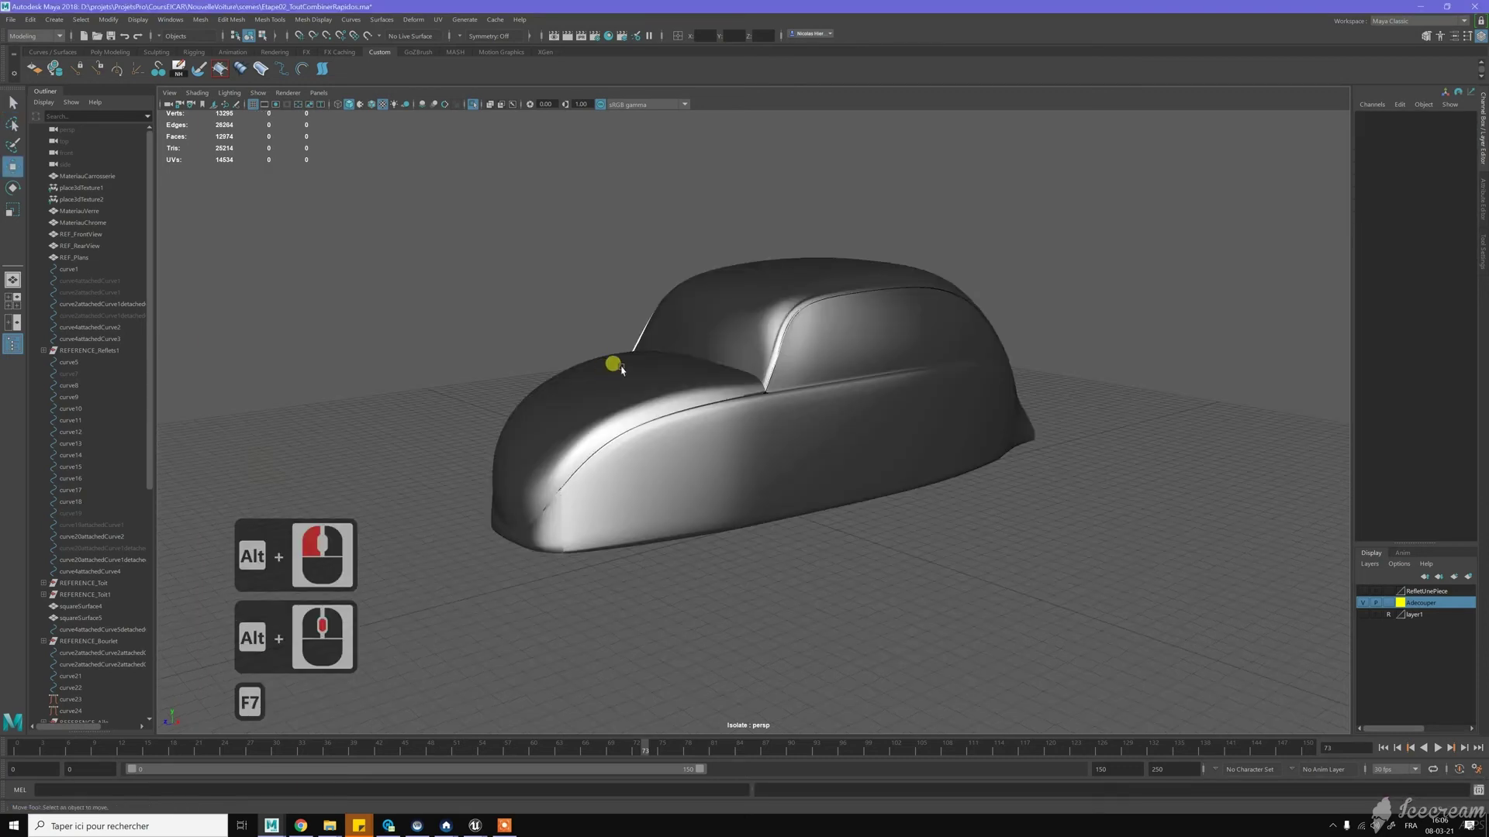
Step: Inspect the construction history of the roof strip and hood meshes, then clear the selection
{"action": "left_click", "coordinate": [734, 297]}
{"action": "left_click", "coordinate": [686, 288]}
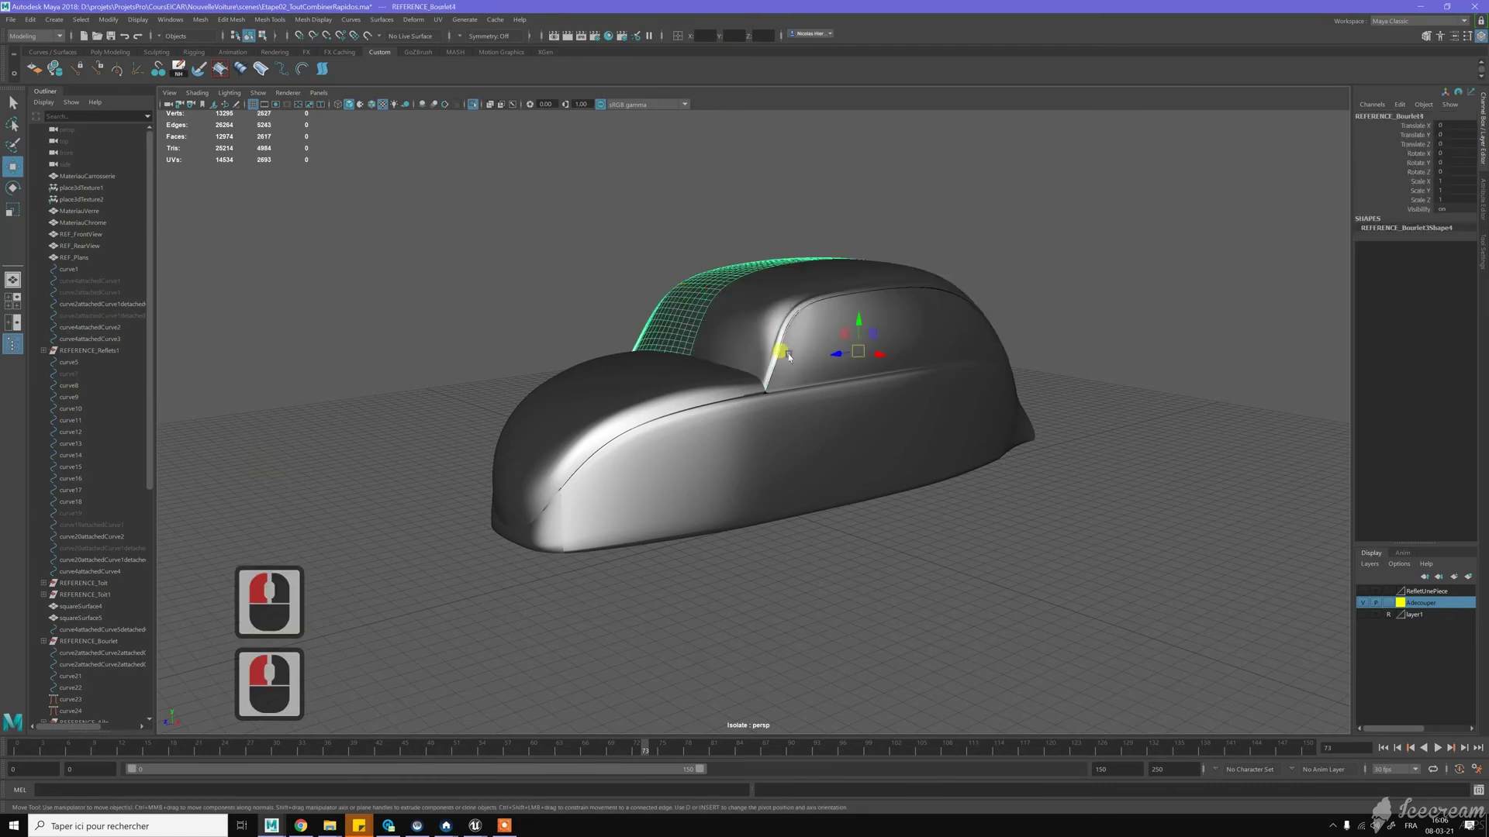
{"action": "left_click", "coordinate": [867, 417]}
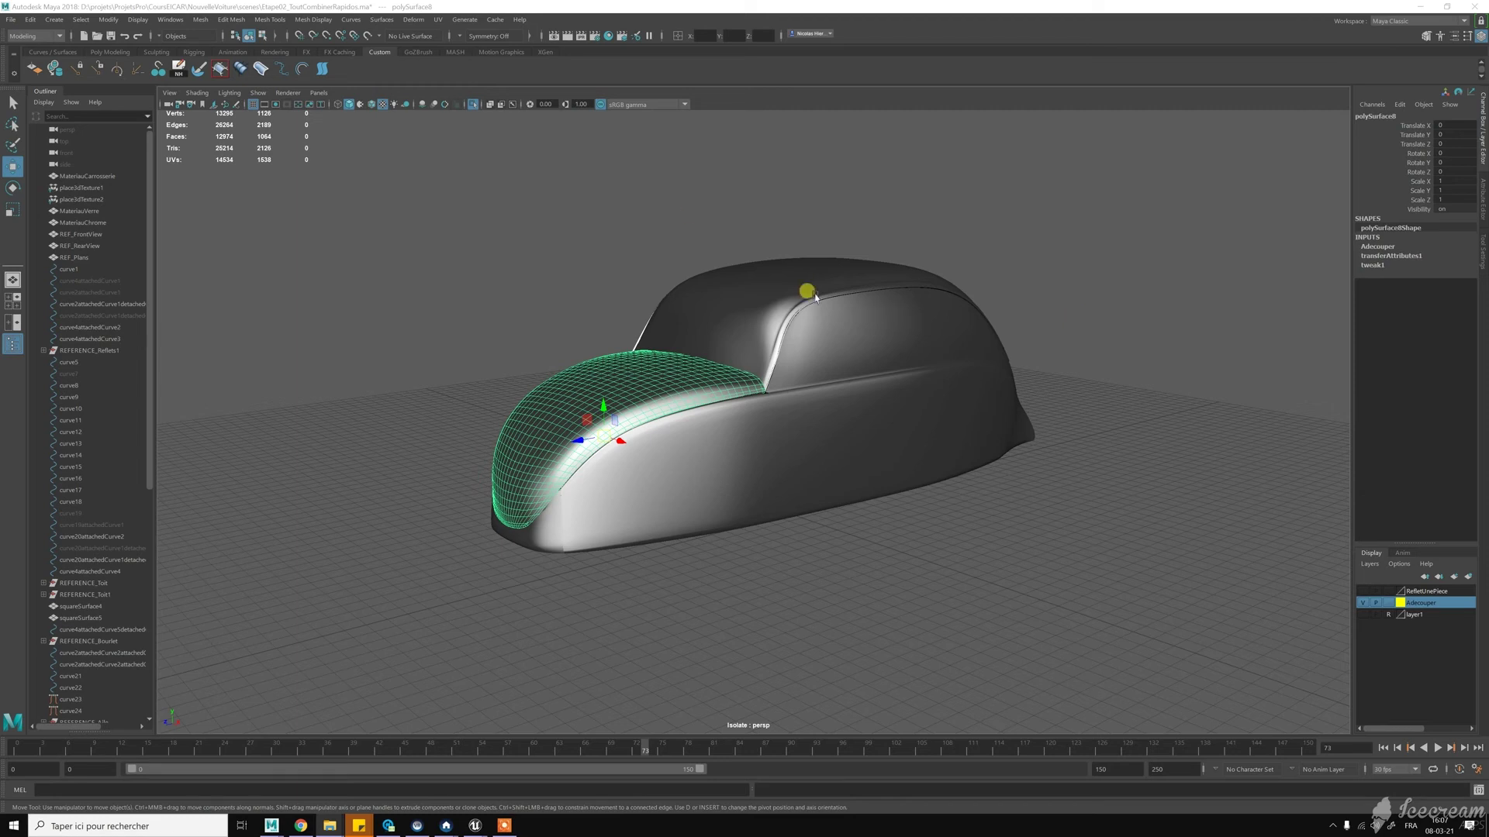
{"action": "left_click", "coordinate": [692, 217]}
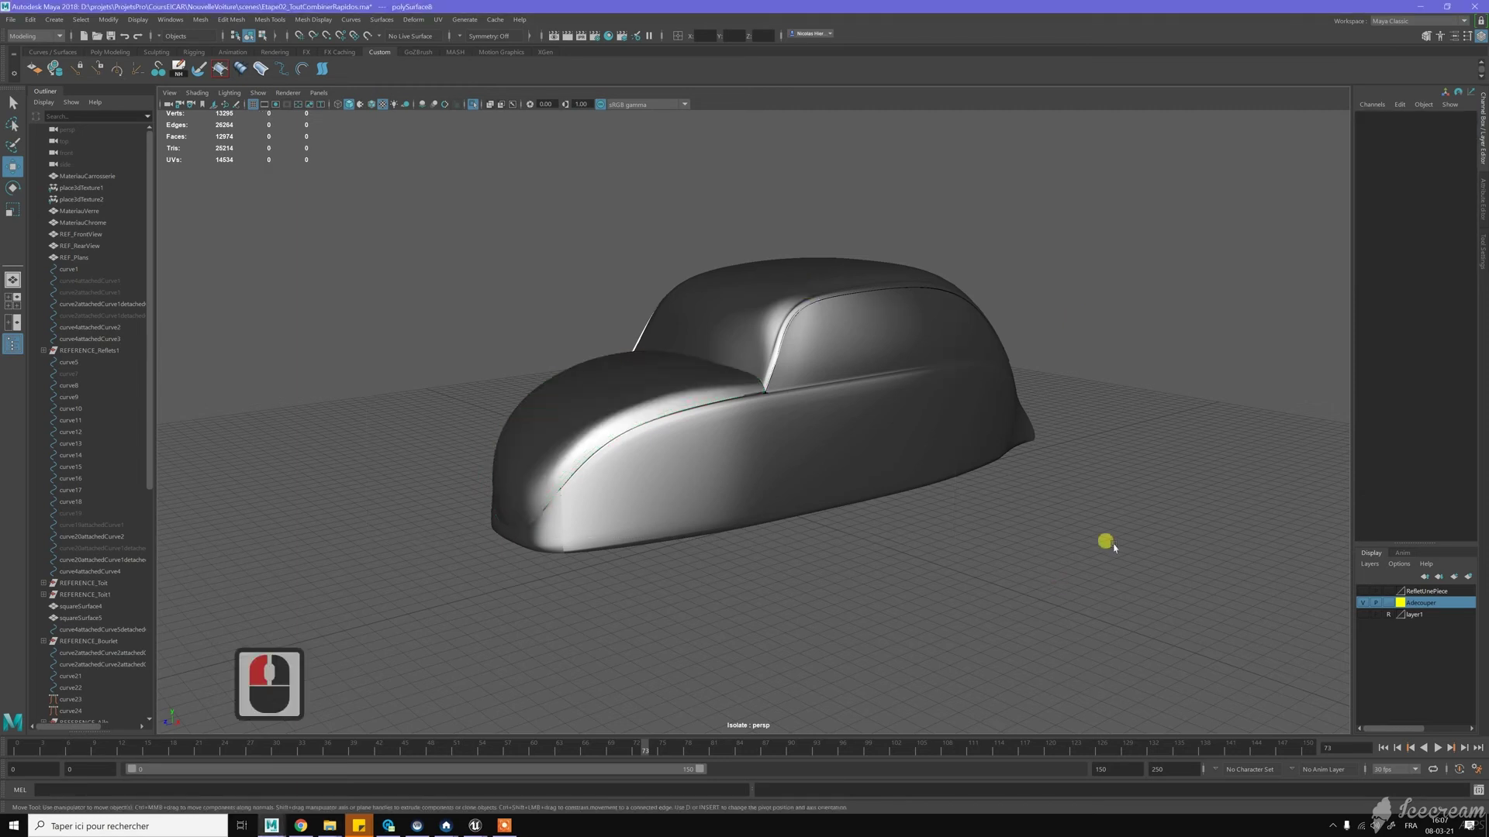
Step: Select all car body meshes and delete their full construction history
{"action": "left_click", "coordinate": [585, 376]}
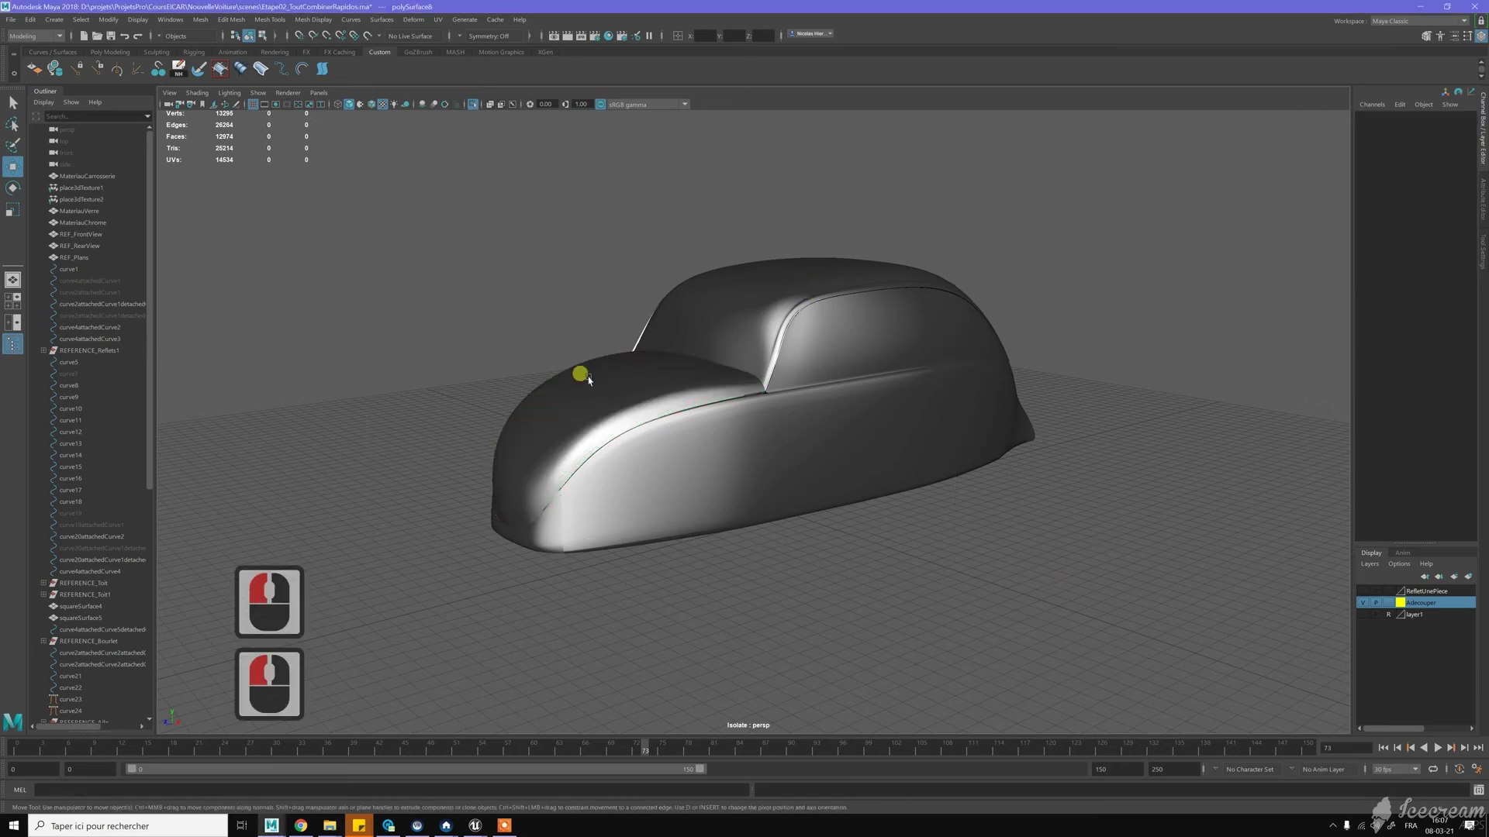
{"action": "left_click", "coordinate": [31, 19]}
{"action": "mouse_move", "coordinate": [91, 159]}
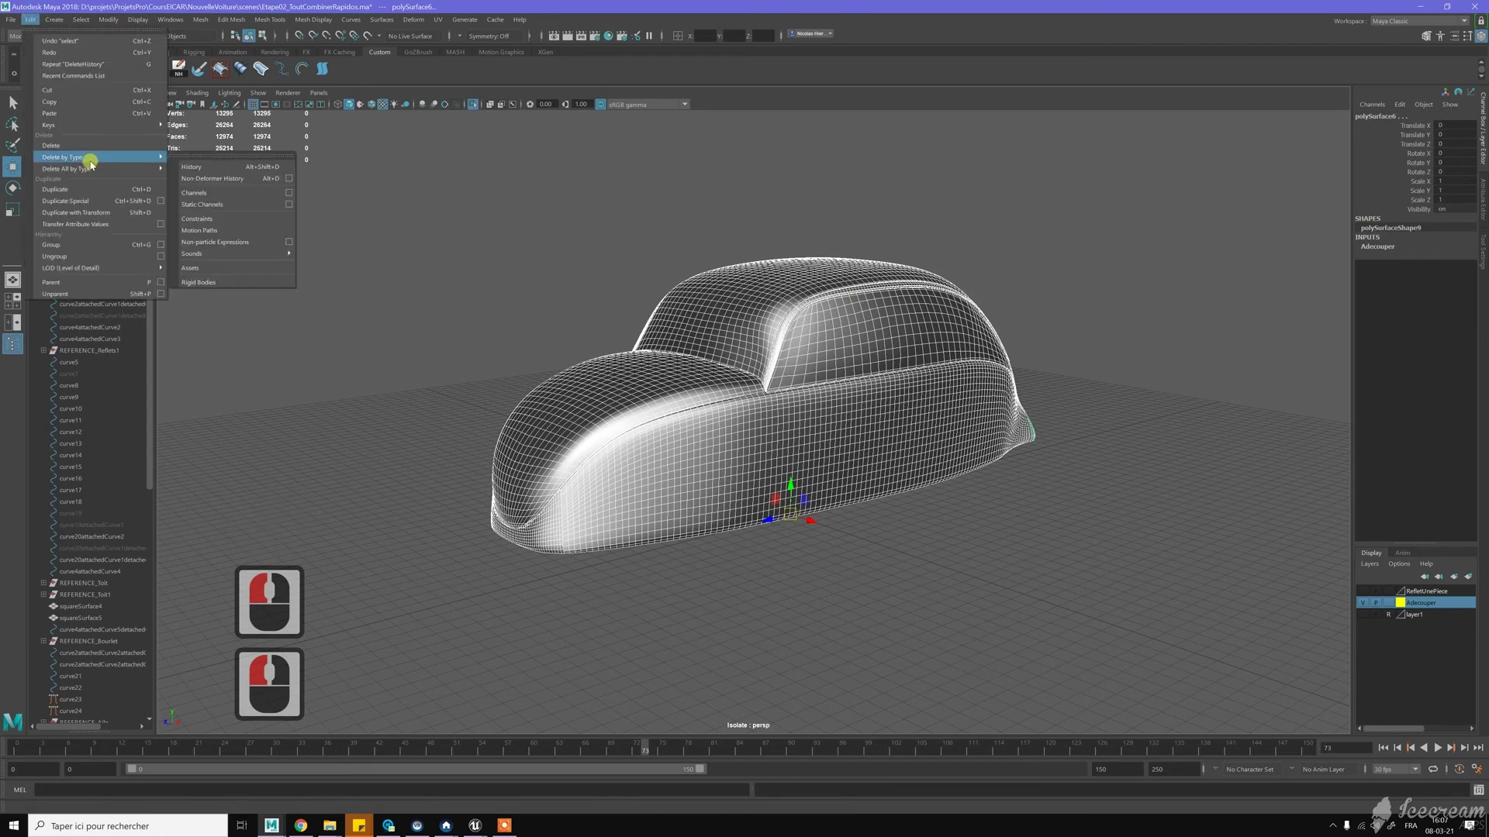
{"action": "left_click", "coordinate": [219, 166]}
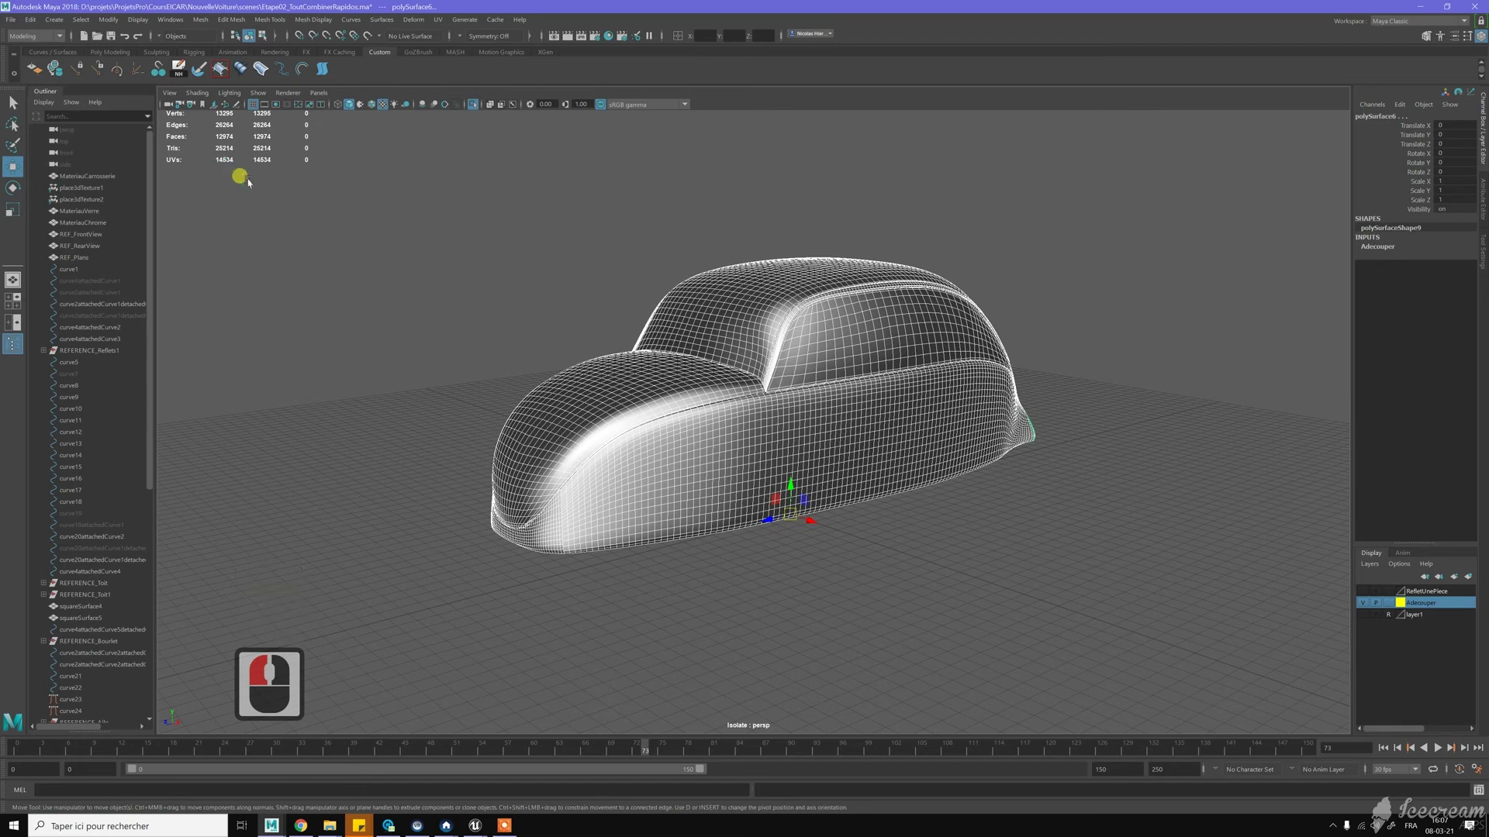
Step: Check which history inputs remain on the hood mesh and clear the selection
{"action": "left_click", "coordinate": [626, 364]}
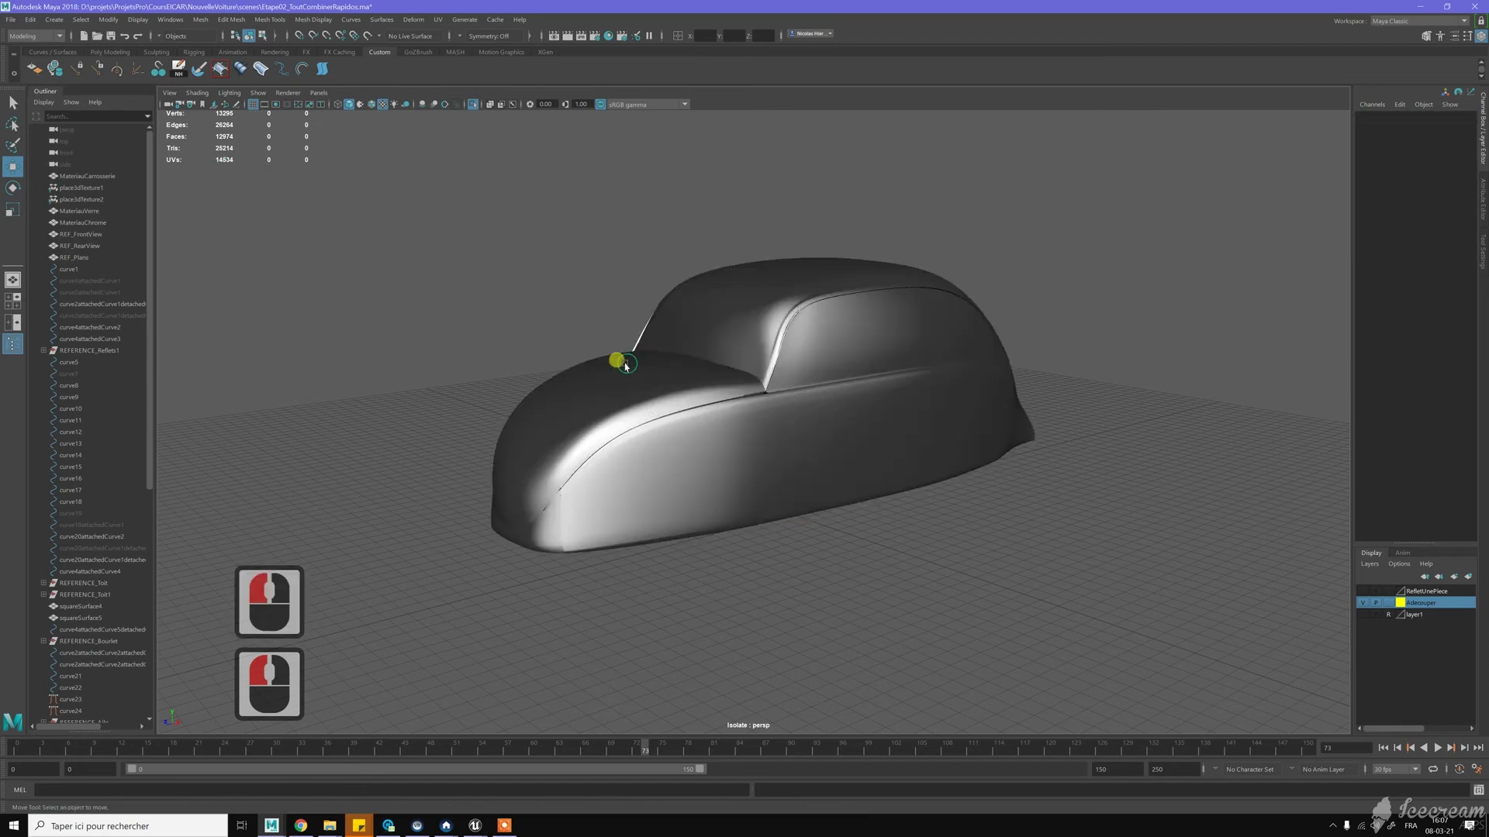
{"action": "double_click", "coordinate": [625, 364]}
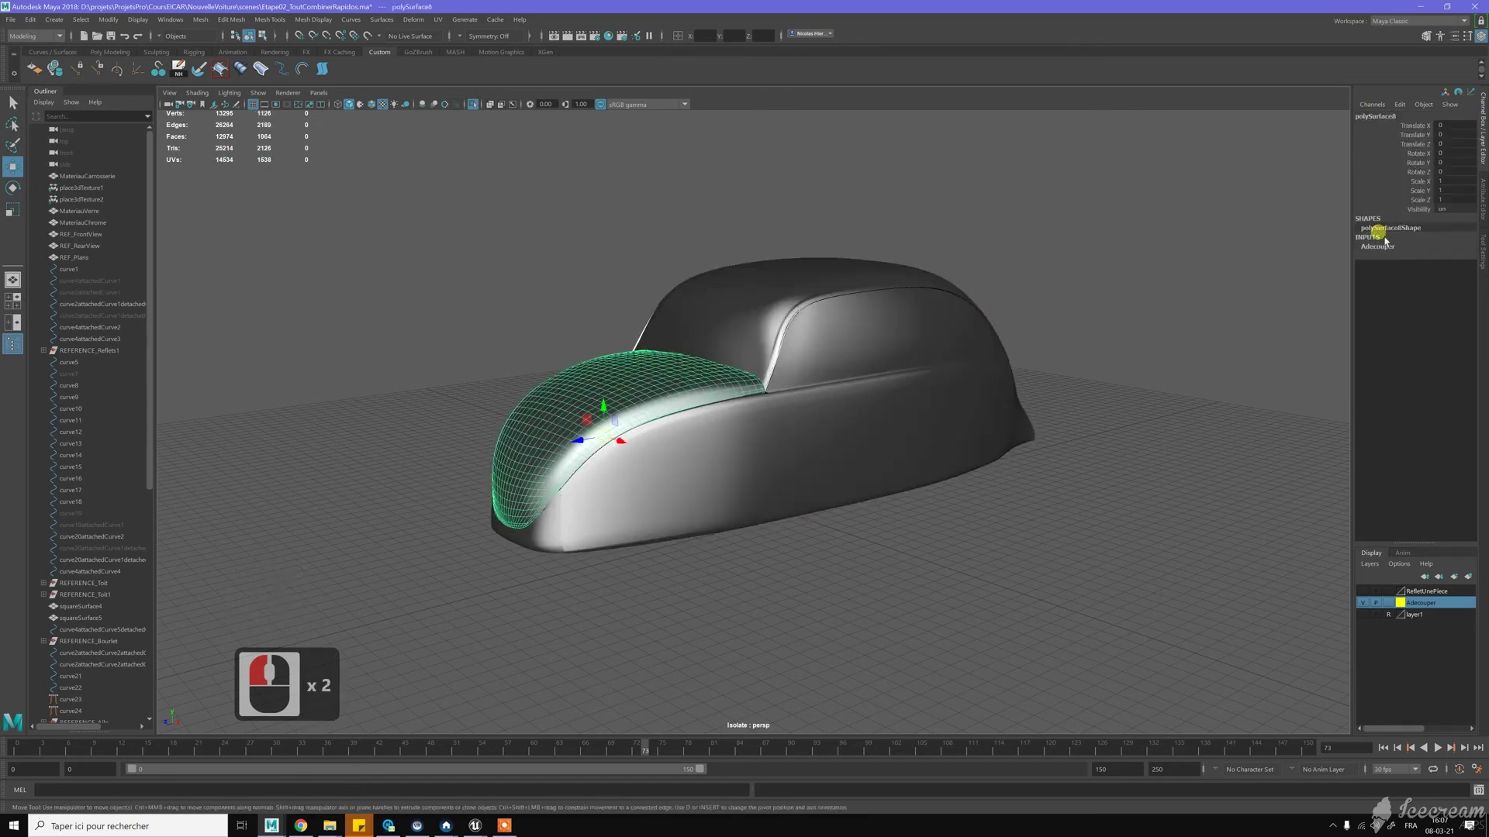
{"action": "left_click", "coordinate": [1095, 302]}
Step: Select all car body meshes, triangulate them and delete their non-deformer history
{"action": "left_click_drag", "start_coordinate": [370, 215], "coordinate": [1128, 588]}
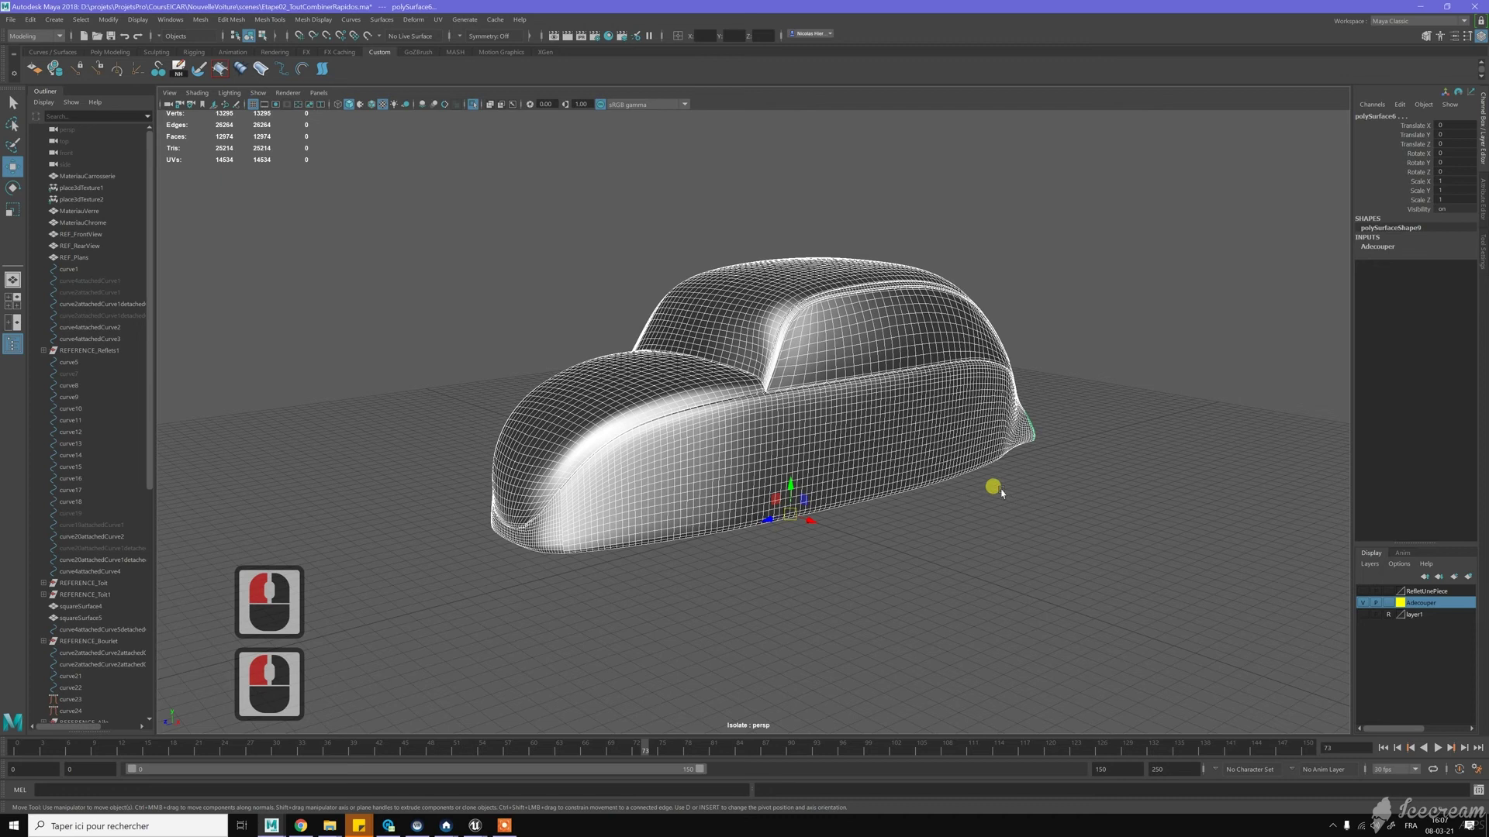
{"action": "right_click_drag", "start_coordinate": [994, 490], "coordinate": [990, 629], "text": "shift"}
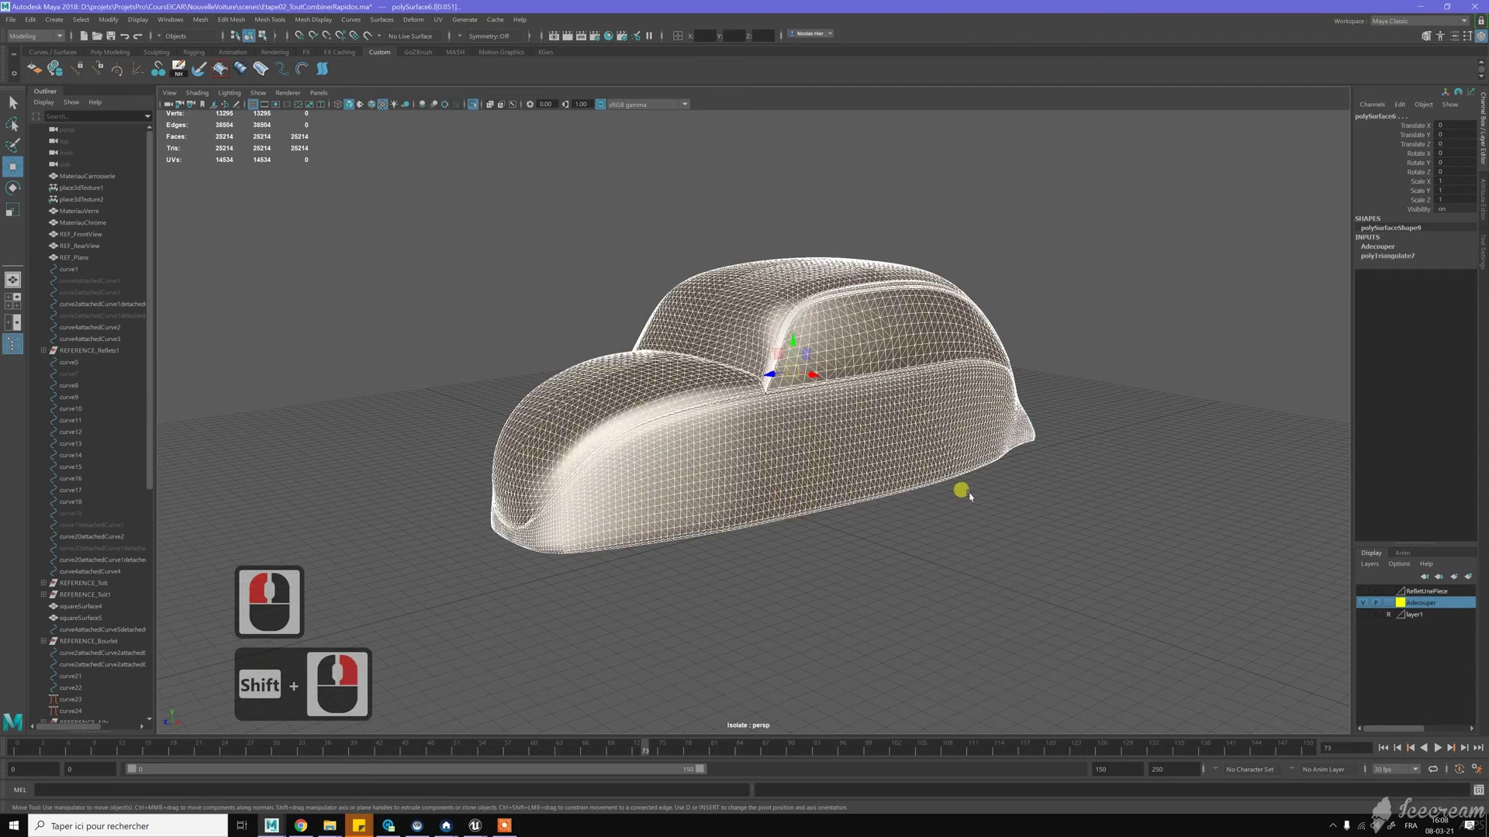
{"action": "key", "text": "alt+d"}
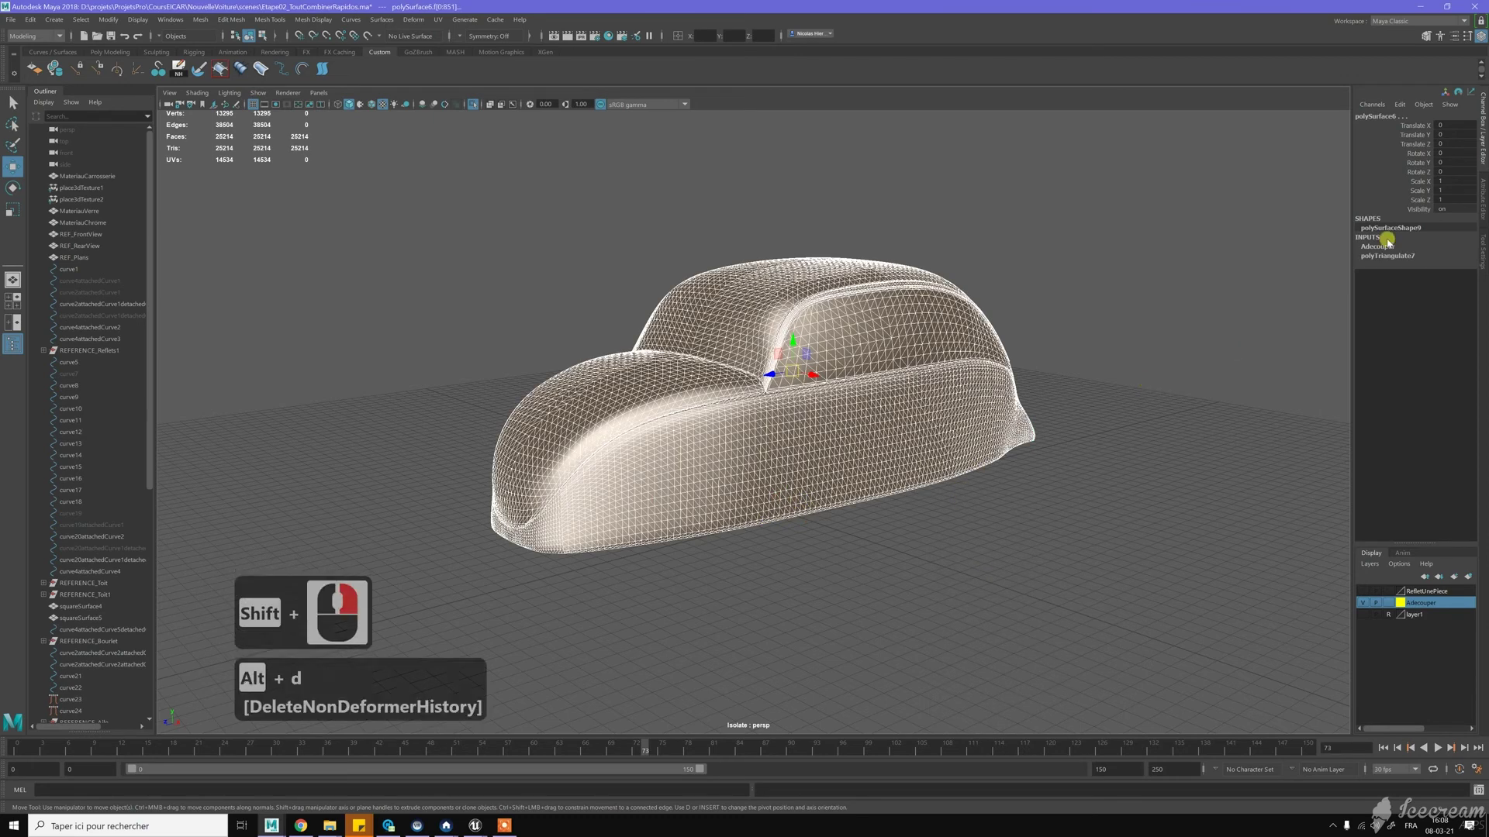
{"action": "key", "text": "w"}
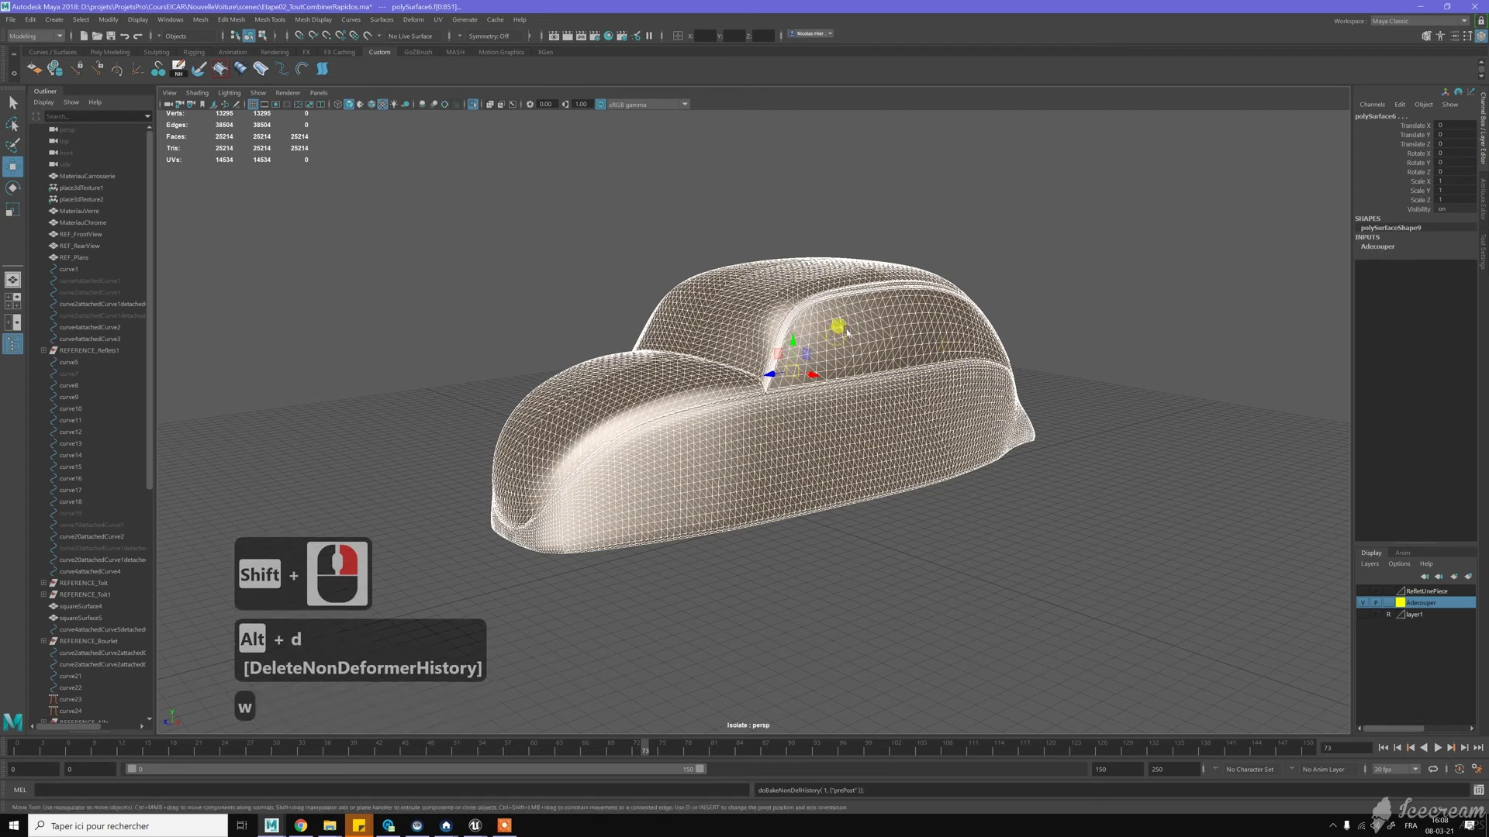
Step: Return to object selection mode and reselect all the triangulated car body meshes
{"action": "right_click_drag", "start_coordinate": [845, 333], "coordinate": [644, 228]}
{"action": "left_click", "coordinate": [526, 202]}
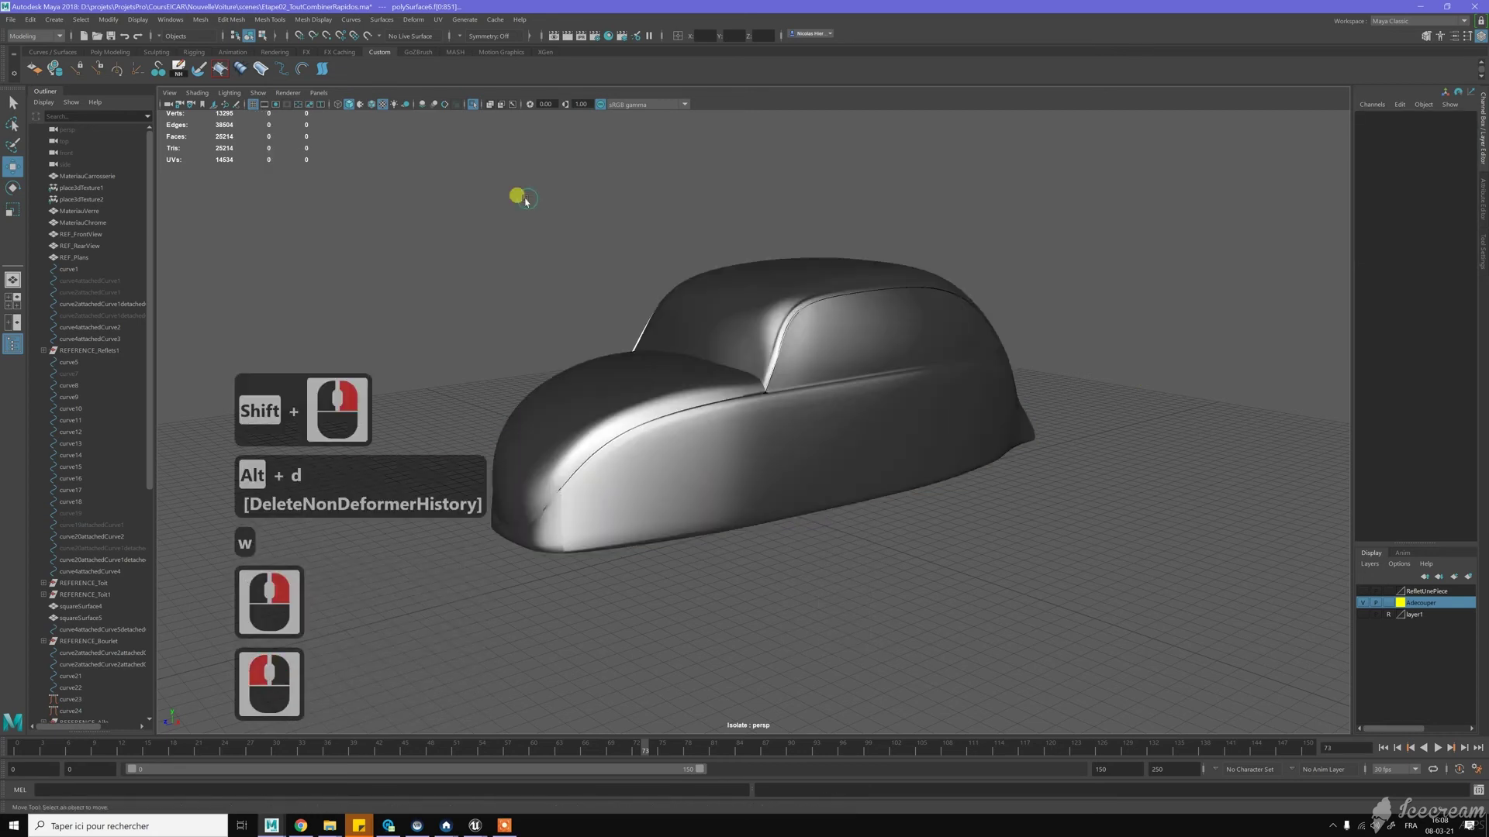
{"action": "left_click_drag", "start_coordinate": [462, 172], "coordinate": [1093, 574]}
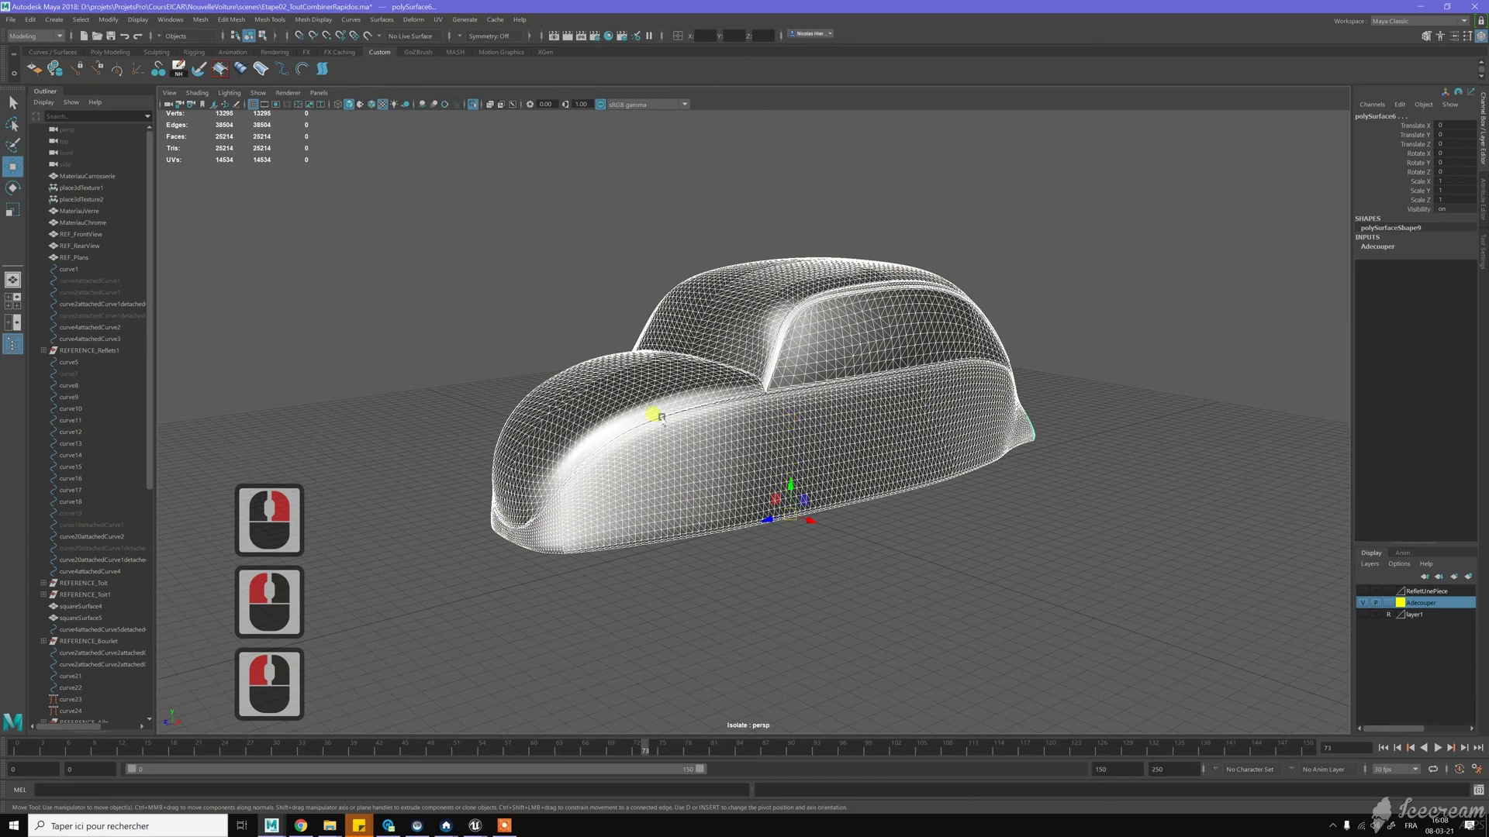
Step: Set up an FBX export of the selection into the NouvelleVoiture Export folder, with the file name CoxiRefletsTest.fbx
{"action": "left_click", "coordinate": [13, 20]}
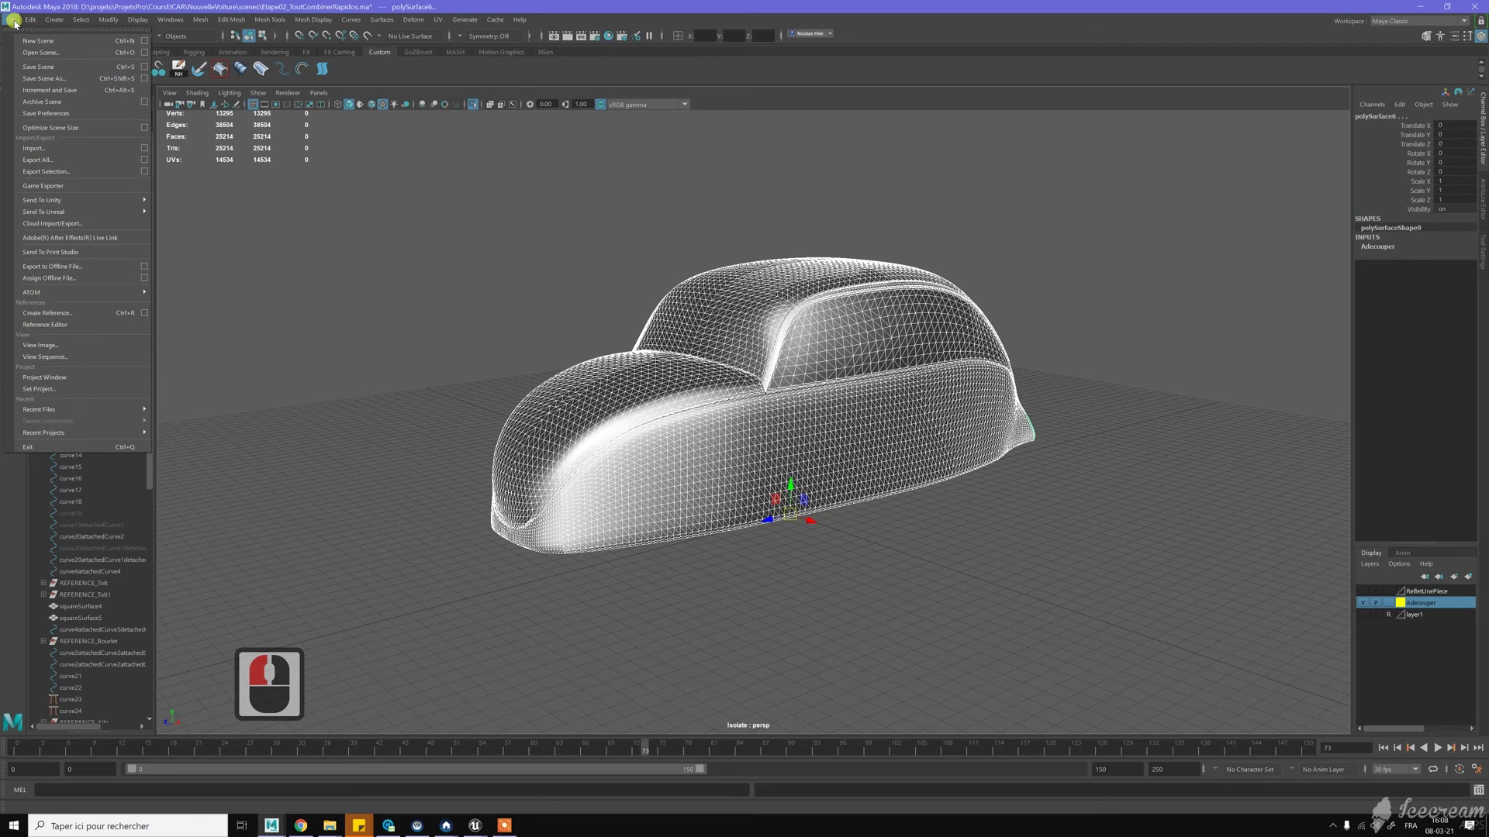
{"action": "left_click", "coordinate": [59, 177]}
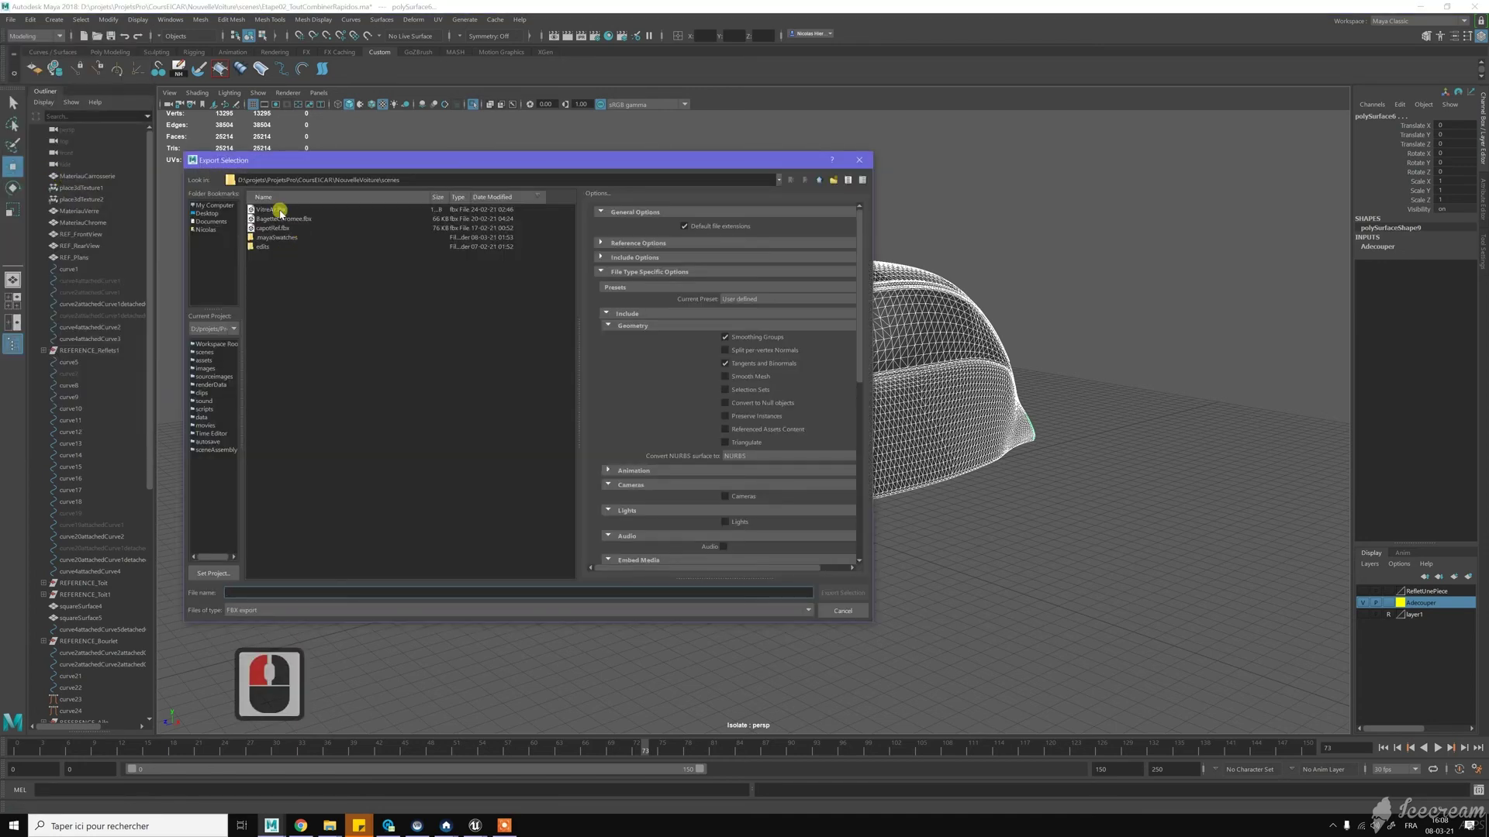
{"action": "left_click", "coordinate": [778, 180]}
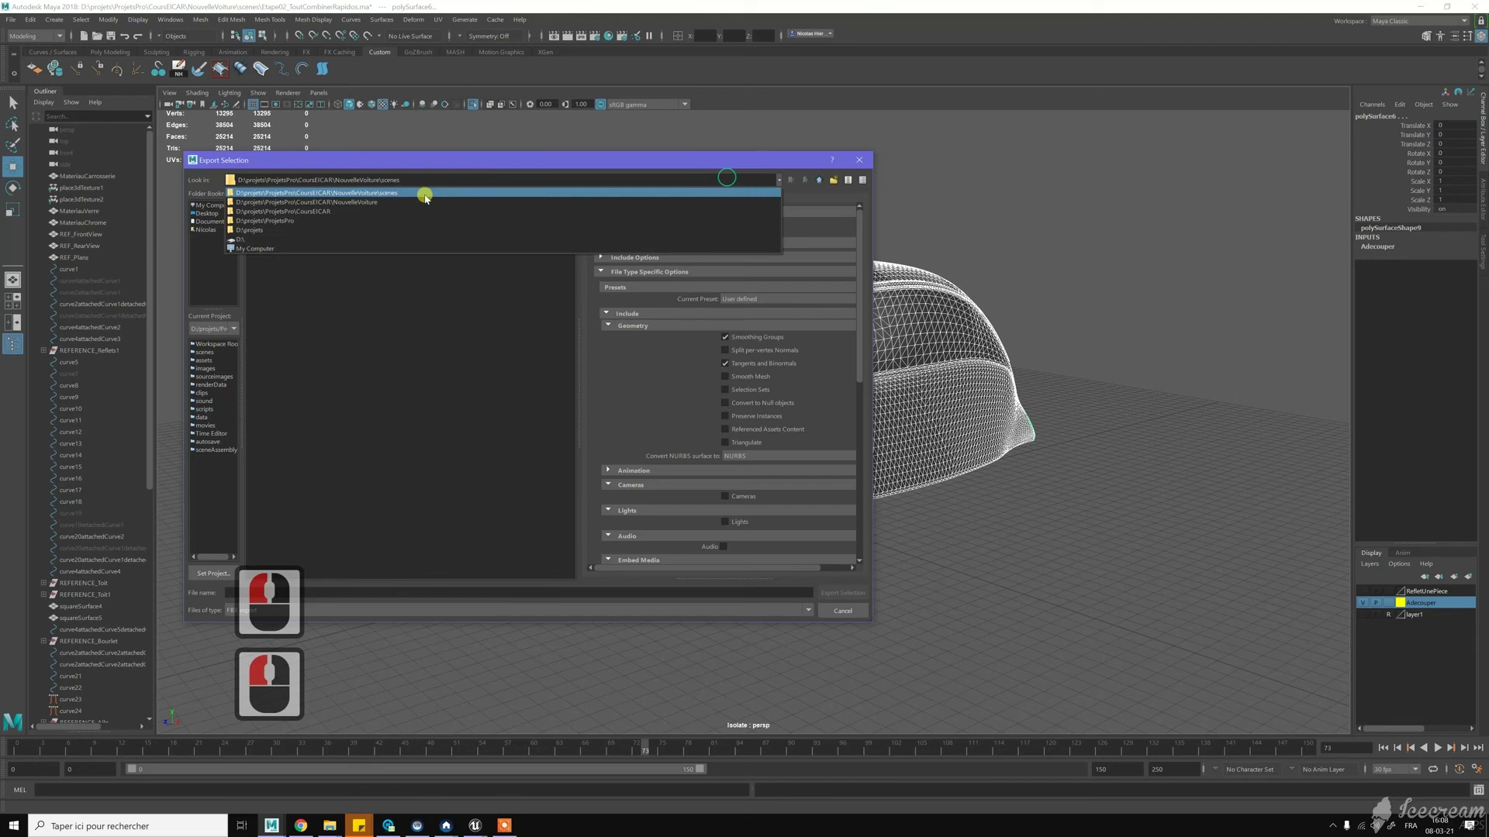
{"action": "left_click", "coordinate": [332, 208]}
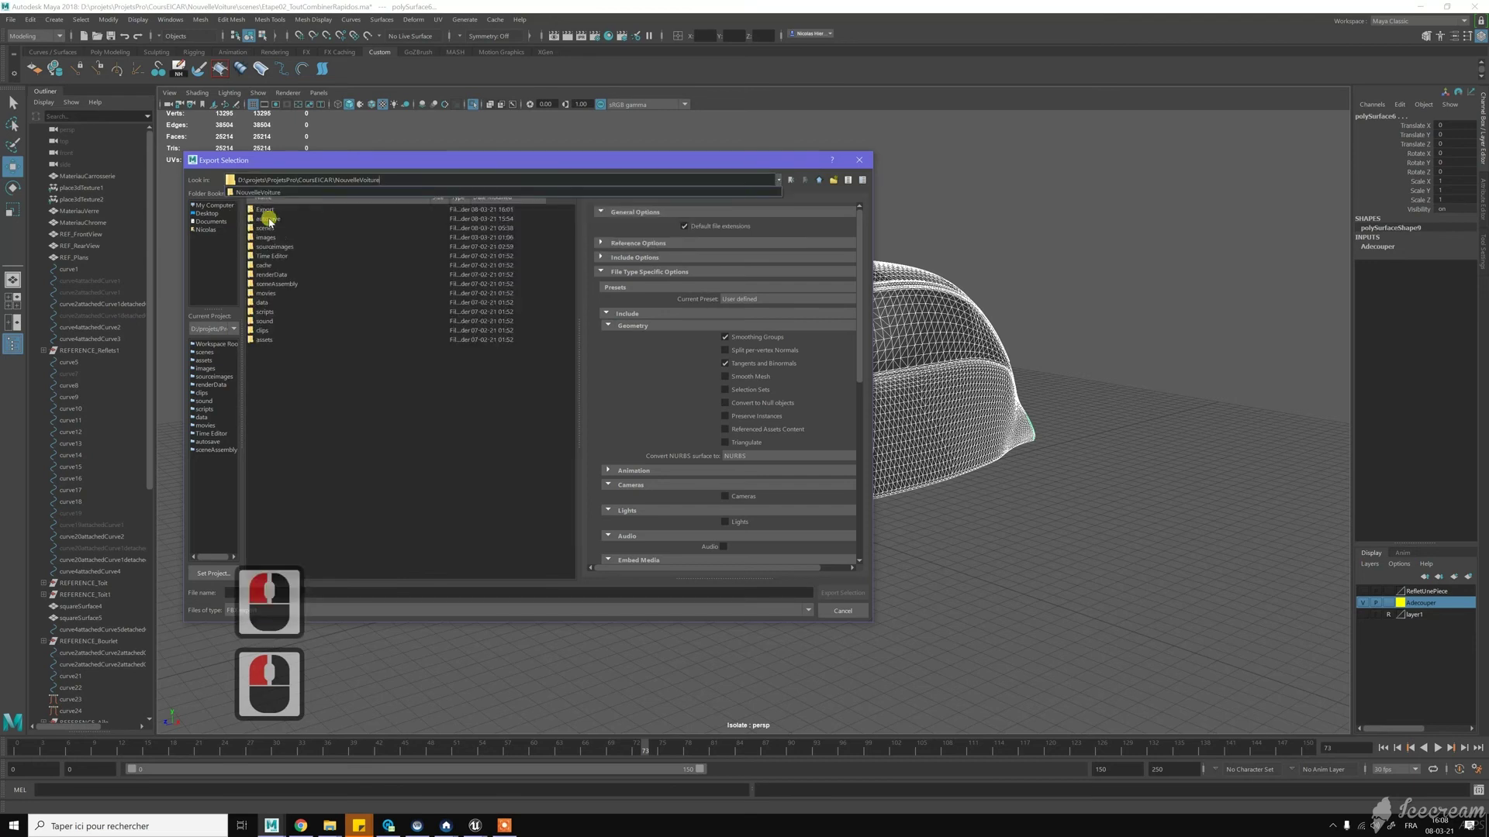
{"action": "double_click", "coordinate": [266, 211]}
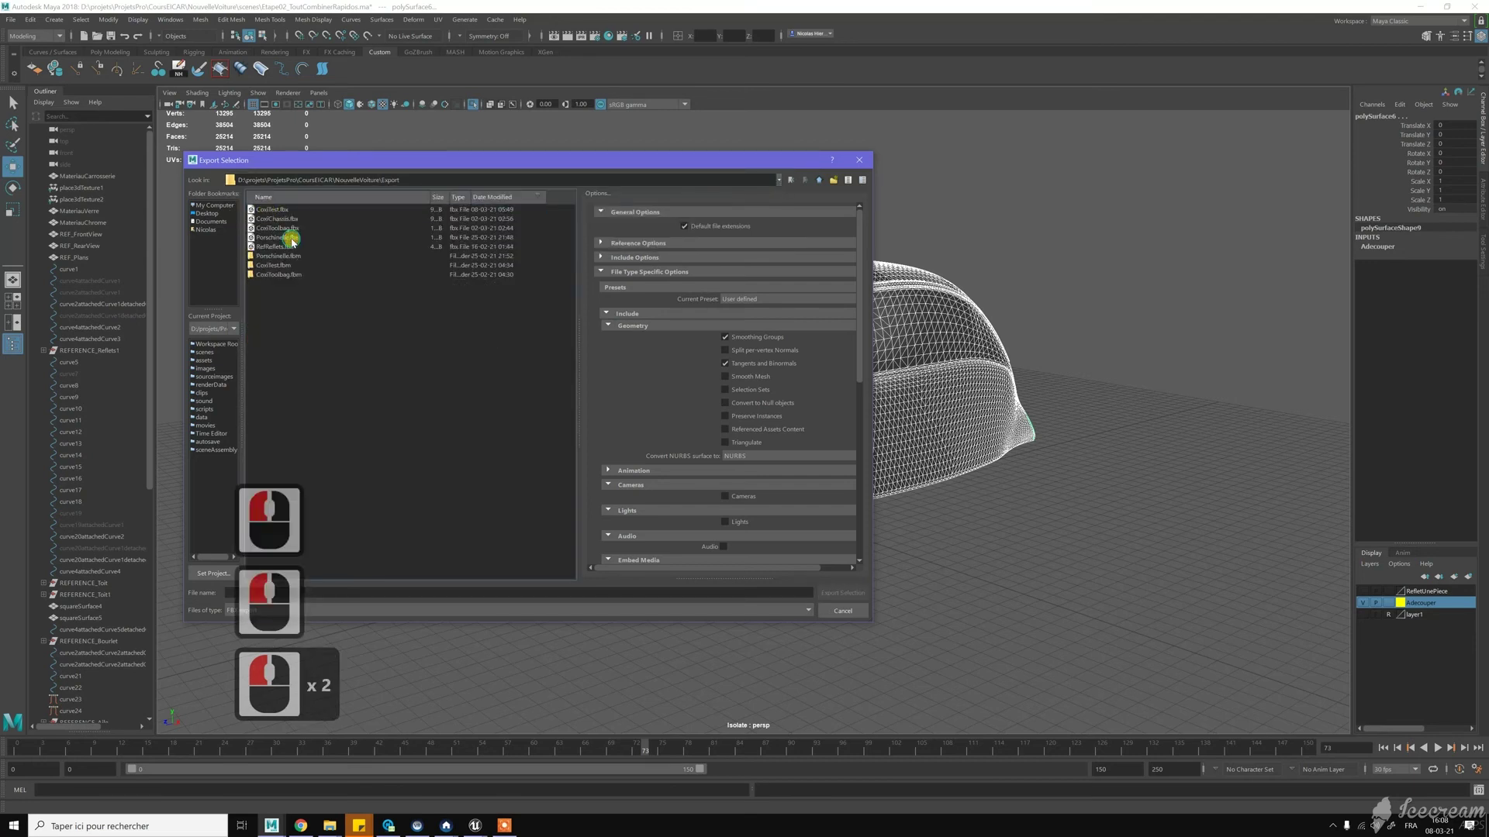
{"action": "left_click", "coordinate": [281, 211]}
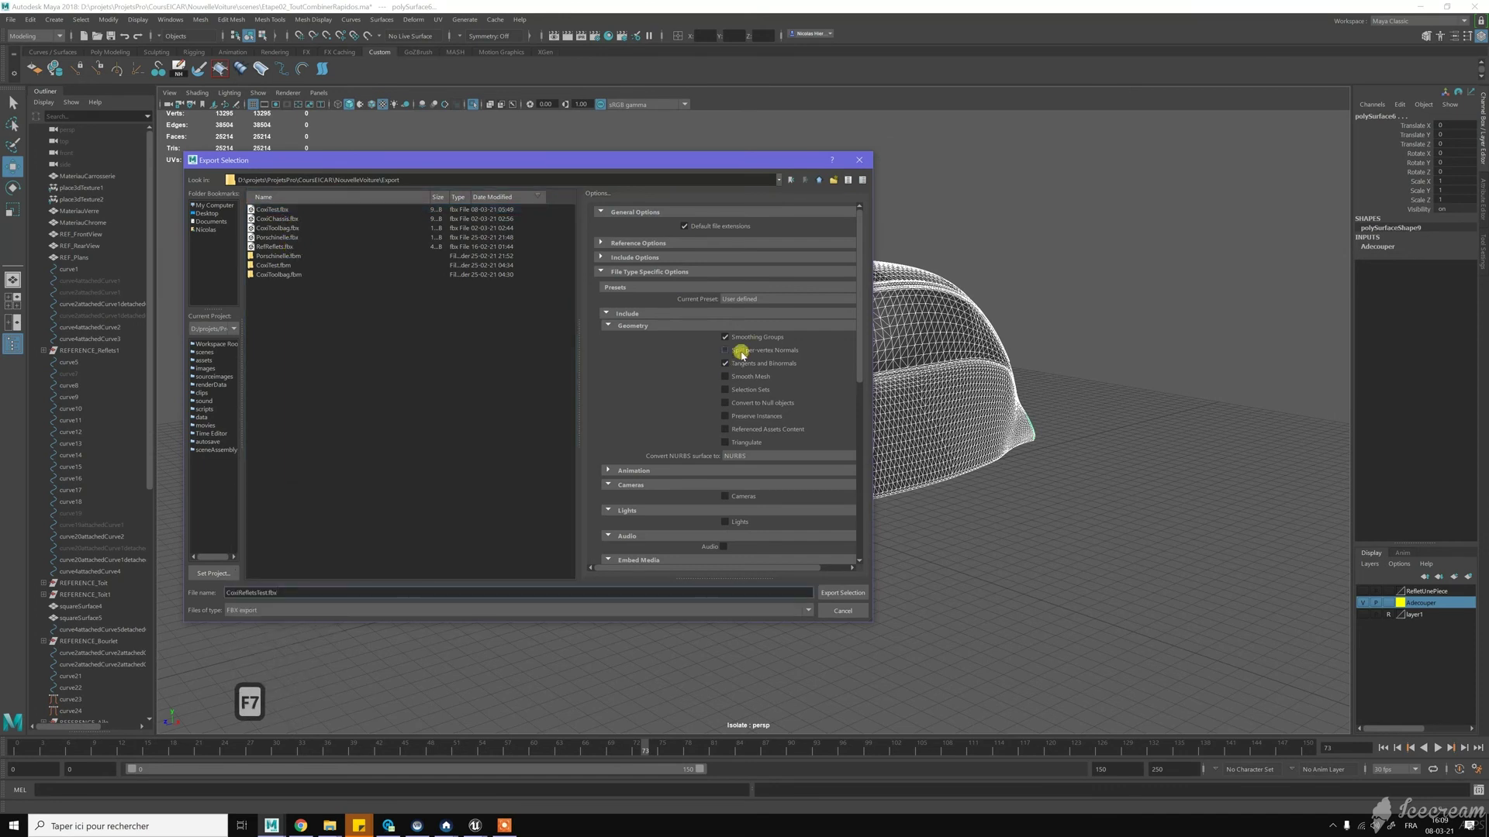
Step: Review the geometry and scene options of the FBX export and export the selected meshes
{"action": "scroll", "coordinate": [741, 350], "scroll_direction": "down", "scroll_amount": 2}
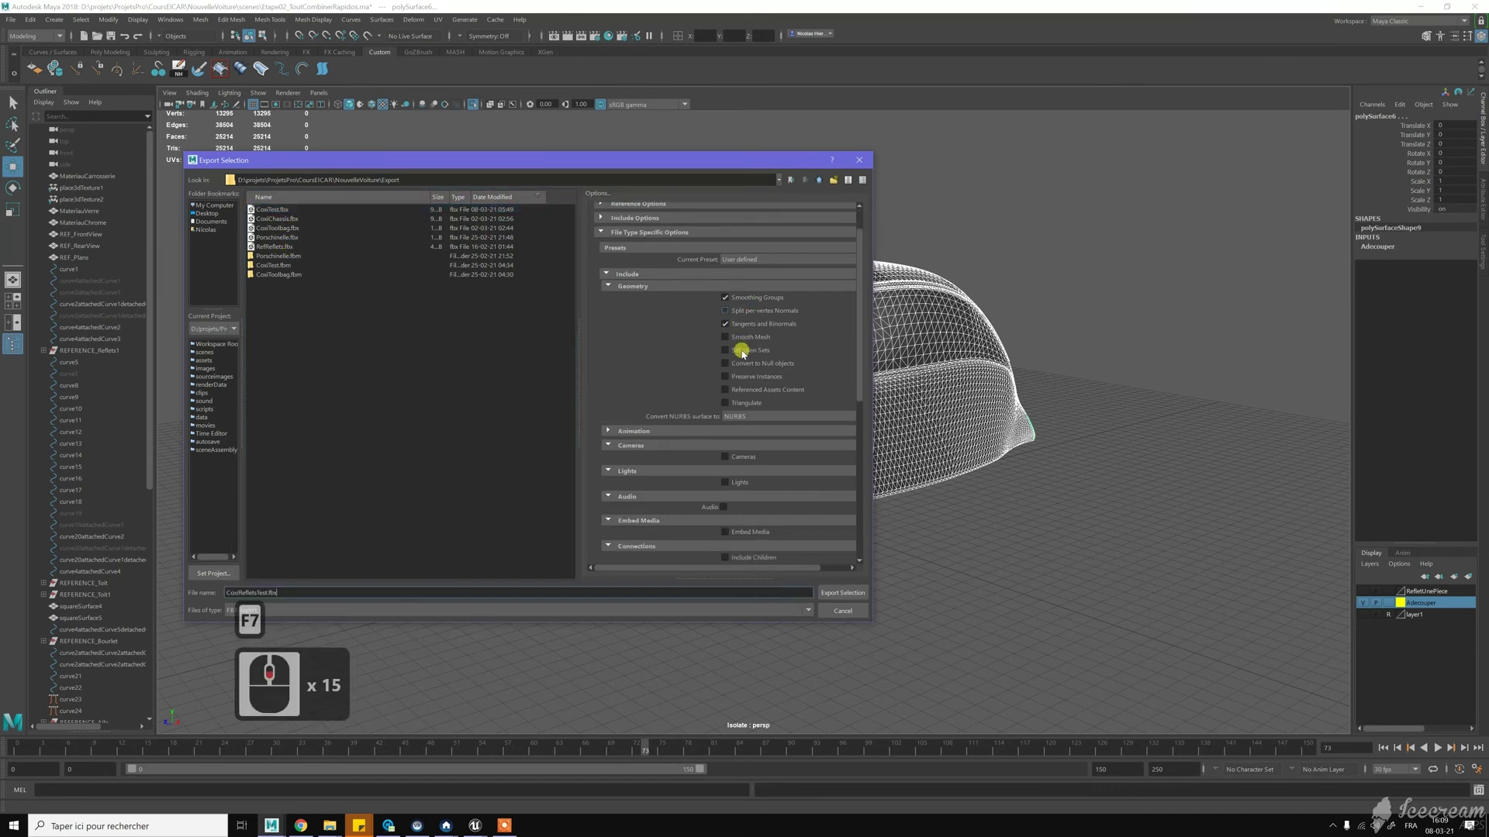
{"action": "scroll", "coordinate": [746, 373], "scroll_direction": "down", "scroll_amount": 3}
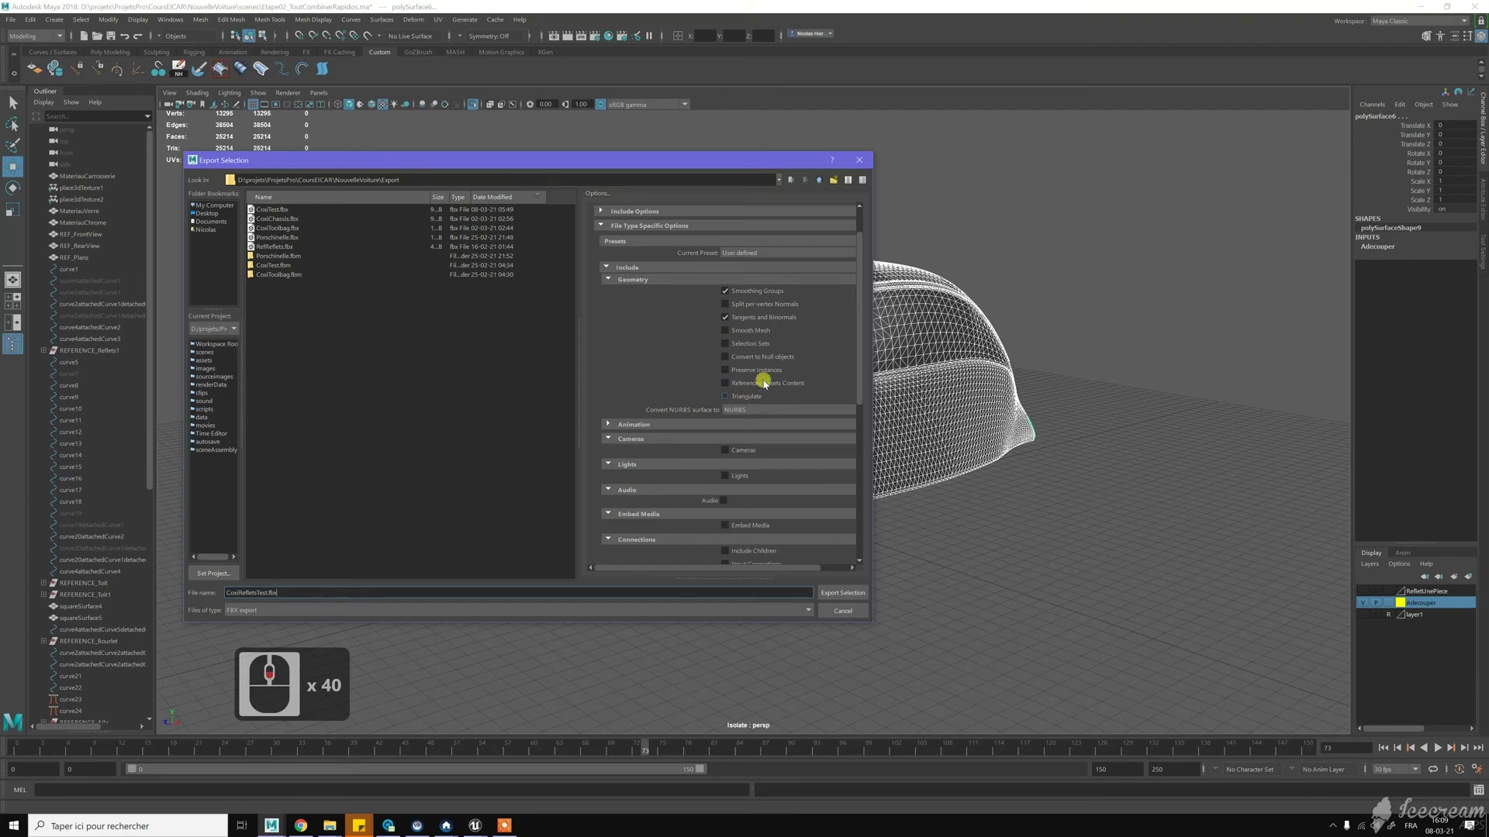
{"action": "scroll", "coordinate": [764, 383], "scroll_direction": "down", "scroll_amount": 20}
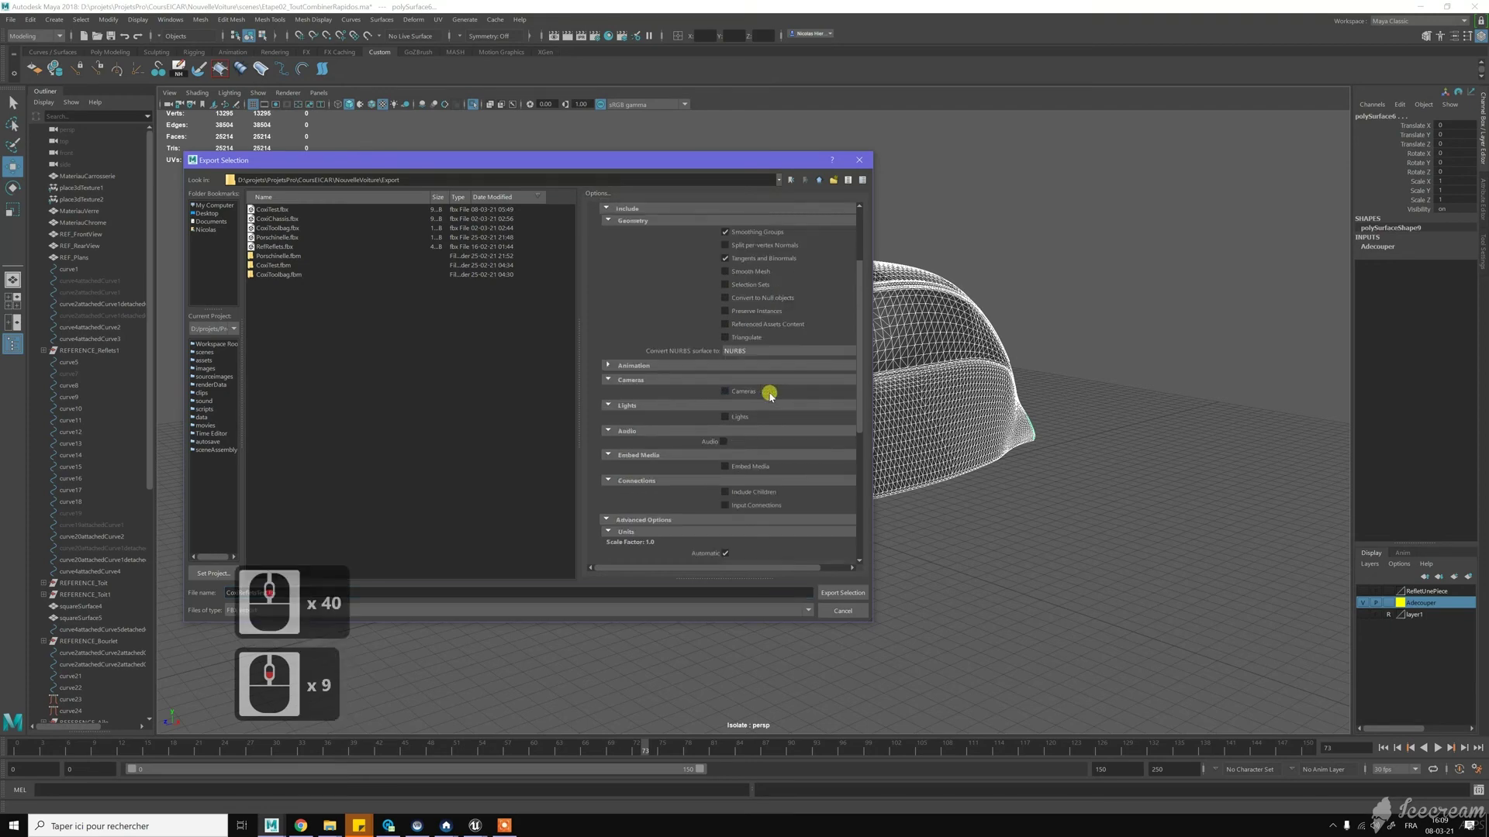
{"action": "left_click", "coordinate": [842, 593]}
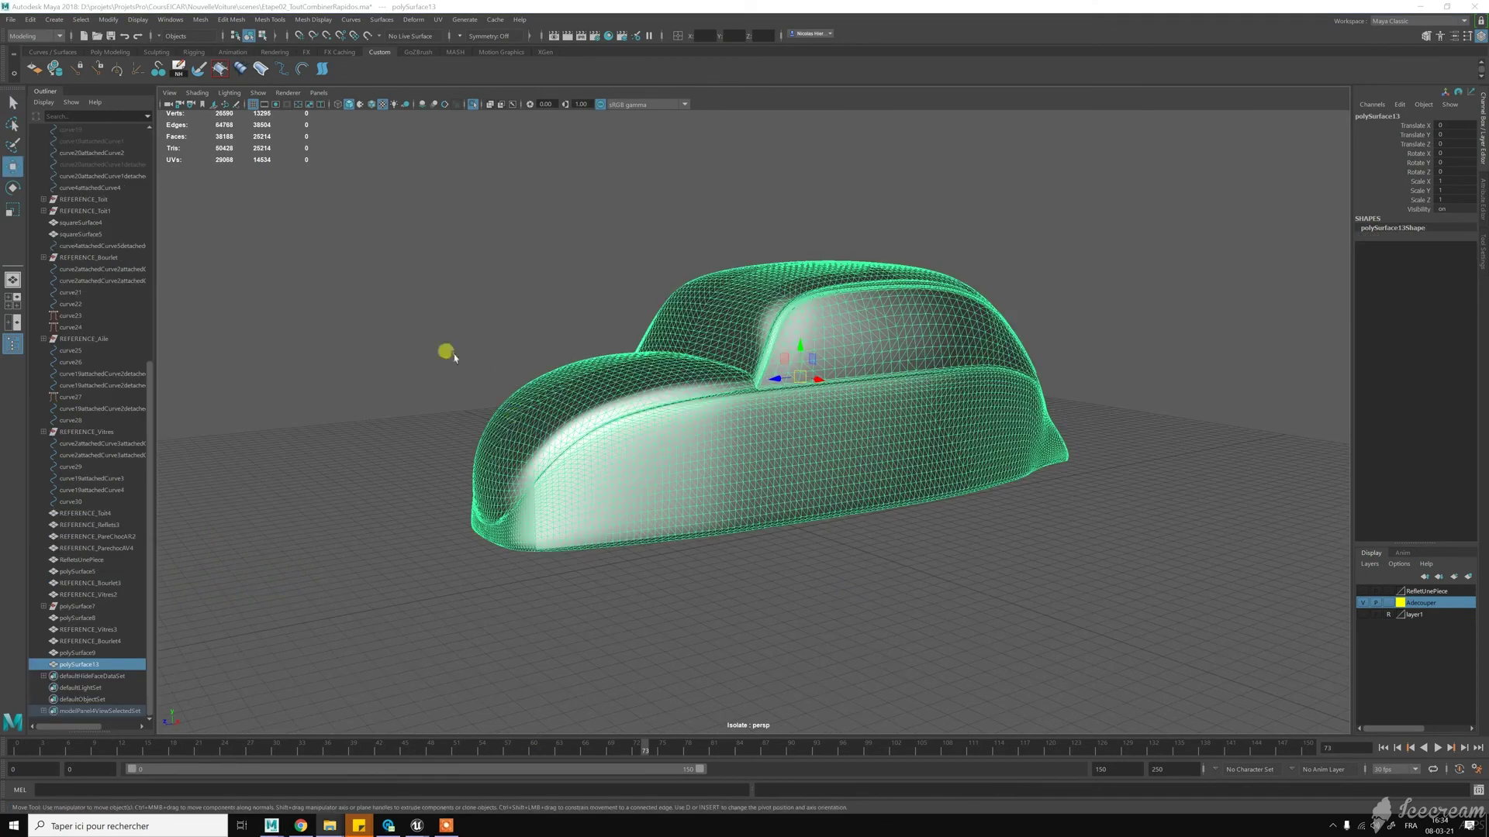
Step: Deselect the combined car body, switch to the LaCox project in Unreal Editor and show the PhotoStudio Car folder's contents
{"action": "left_click", "coordinate": [445, 346]}
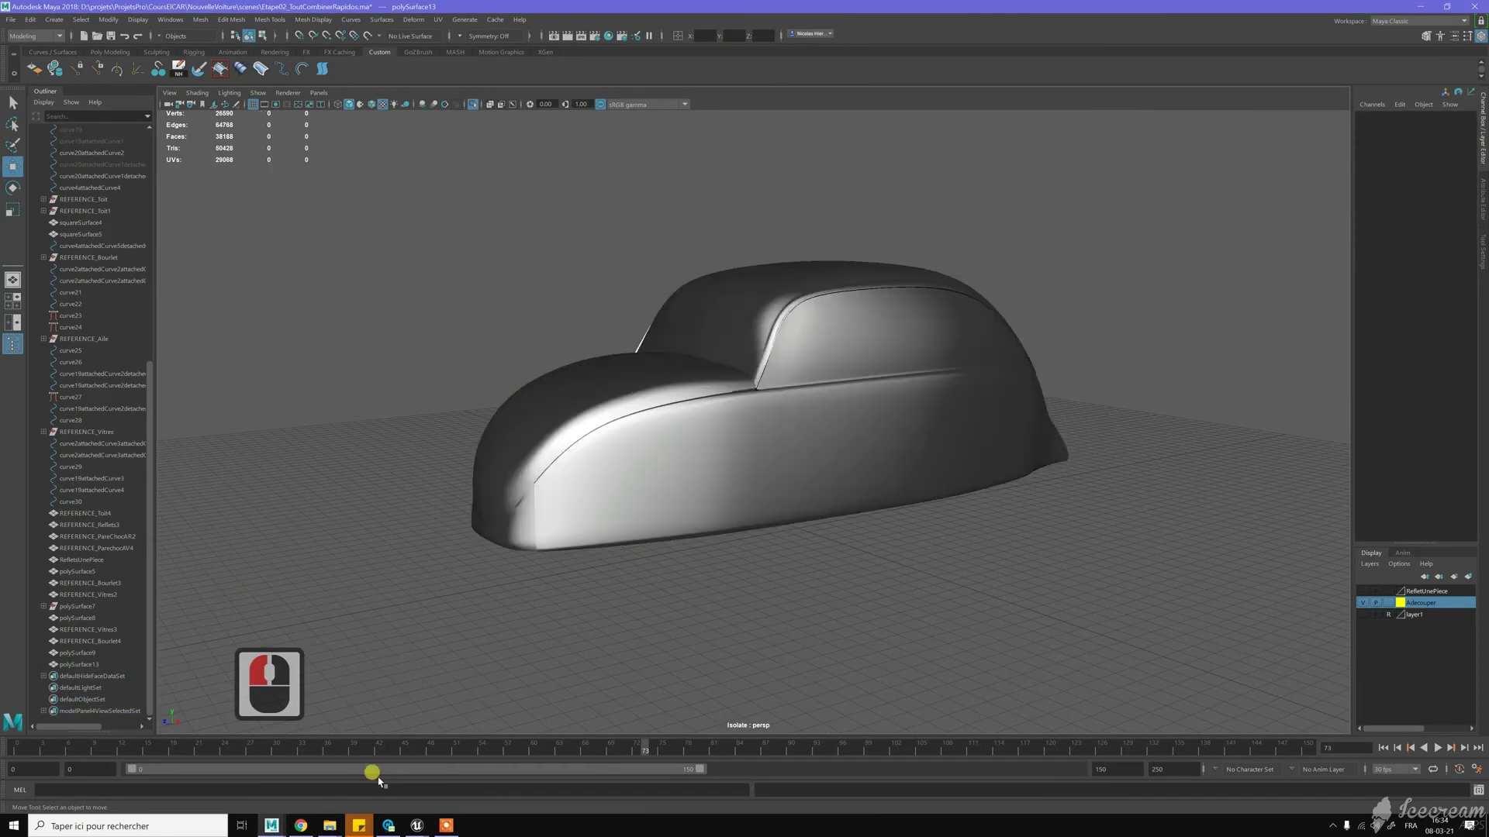
{"action": "mouse_move", "coordinate": [415, 828]}
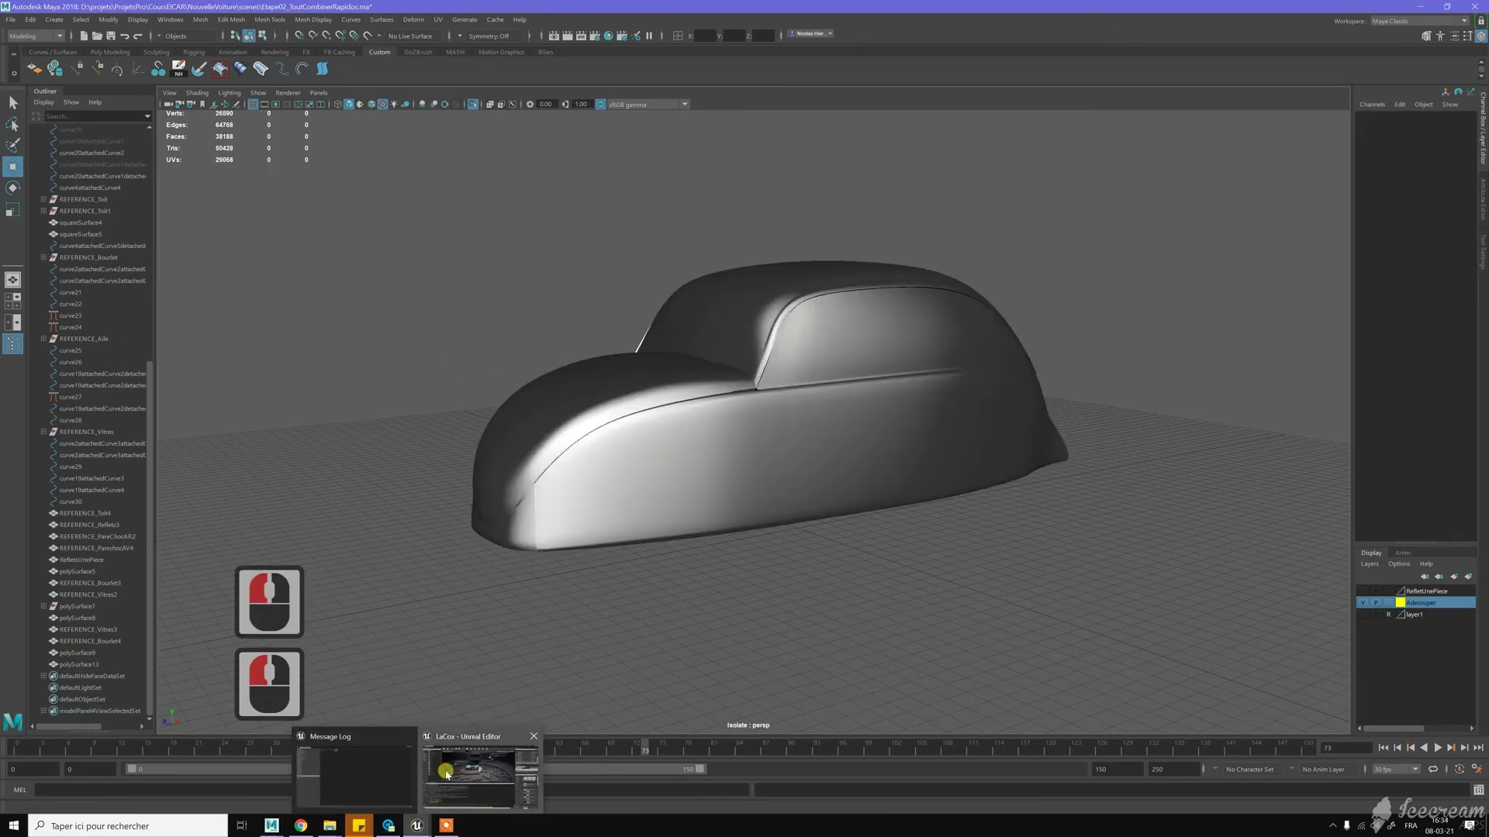
{"action": "left_click", "coordinate": [448, 771]}
{"action": "left_click", "coordinate": [455, 497]}
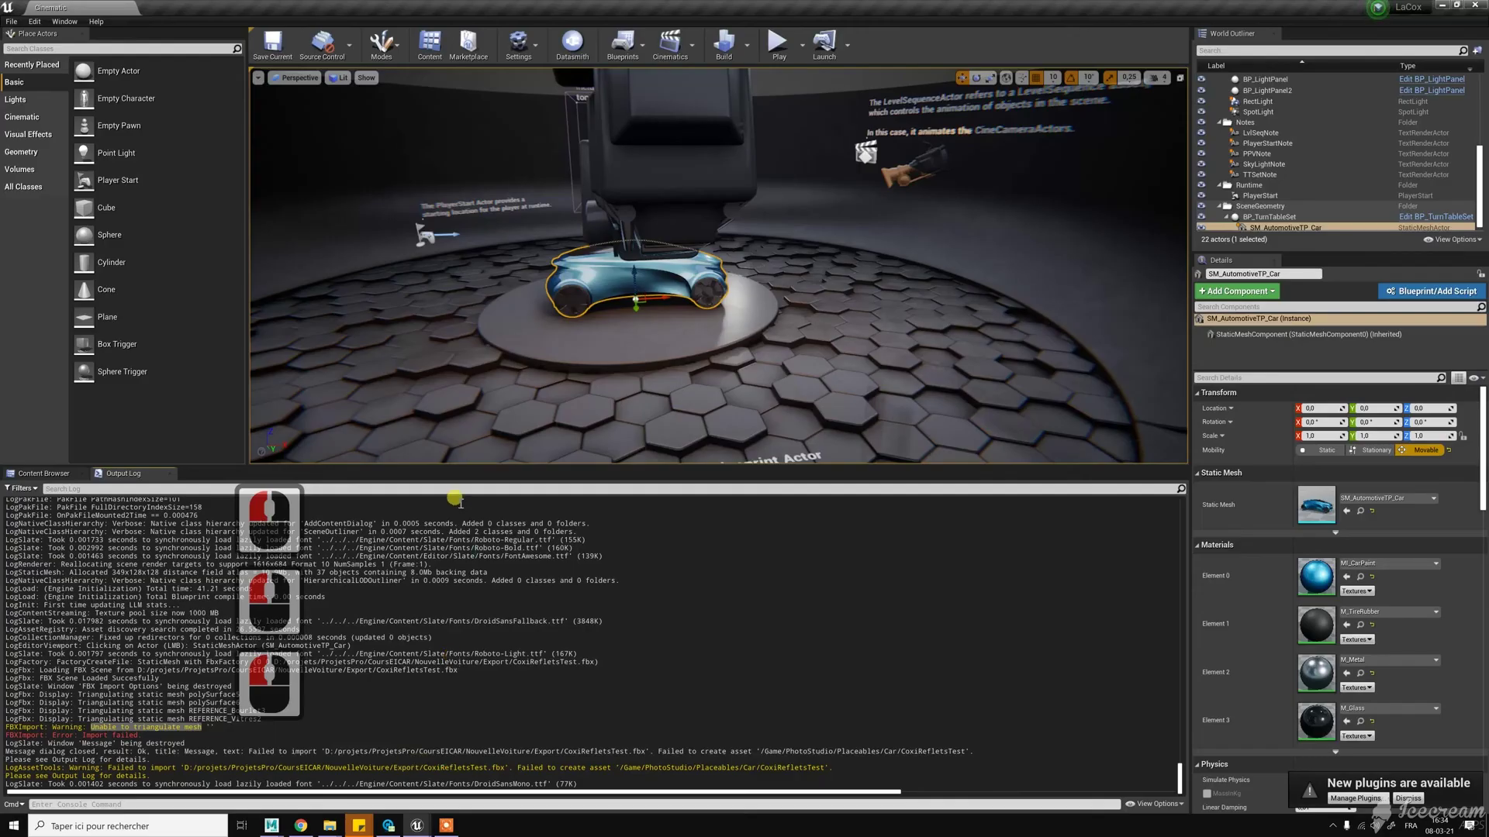
{"action": "left_click", "coordinate": [44, 472]}
{"action": "left_click", "coordinate": [525, 564]}
{"action": "left_click", "coordinate": [580, 575]}
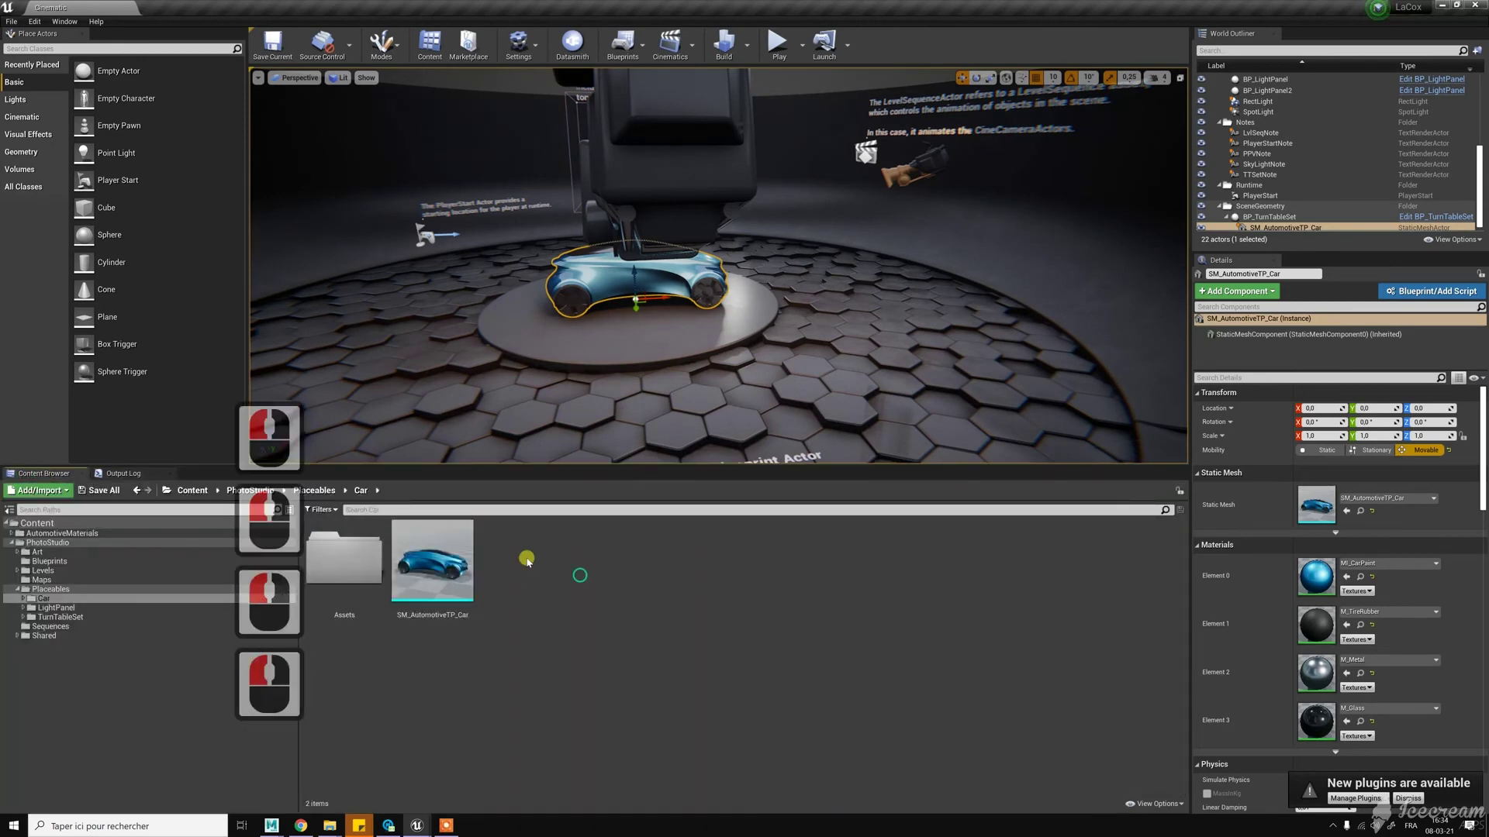
Step: Start an import into the Car folder with CoxiRefletsTest.fbx from the Export folder as the source file
{"action": "left_click", "coordinate": [39, 490]}
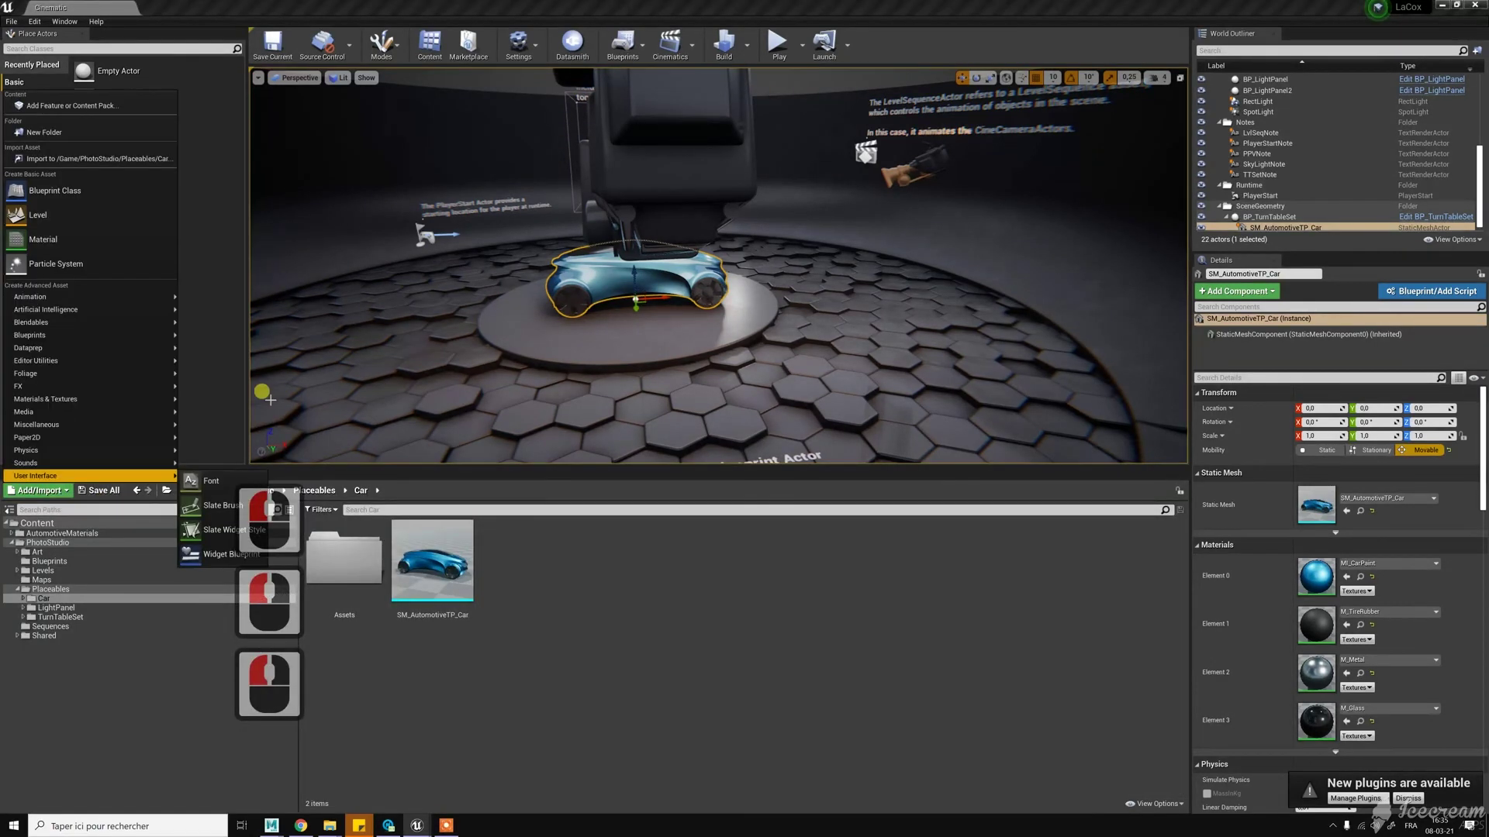
{"action": "left_click", "coordinate": [88, 153]}
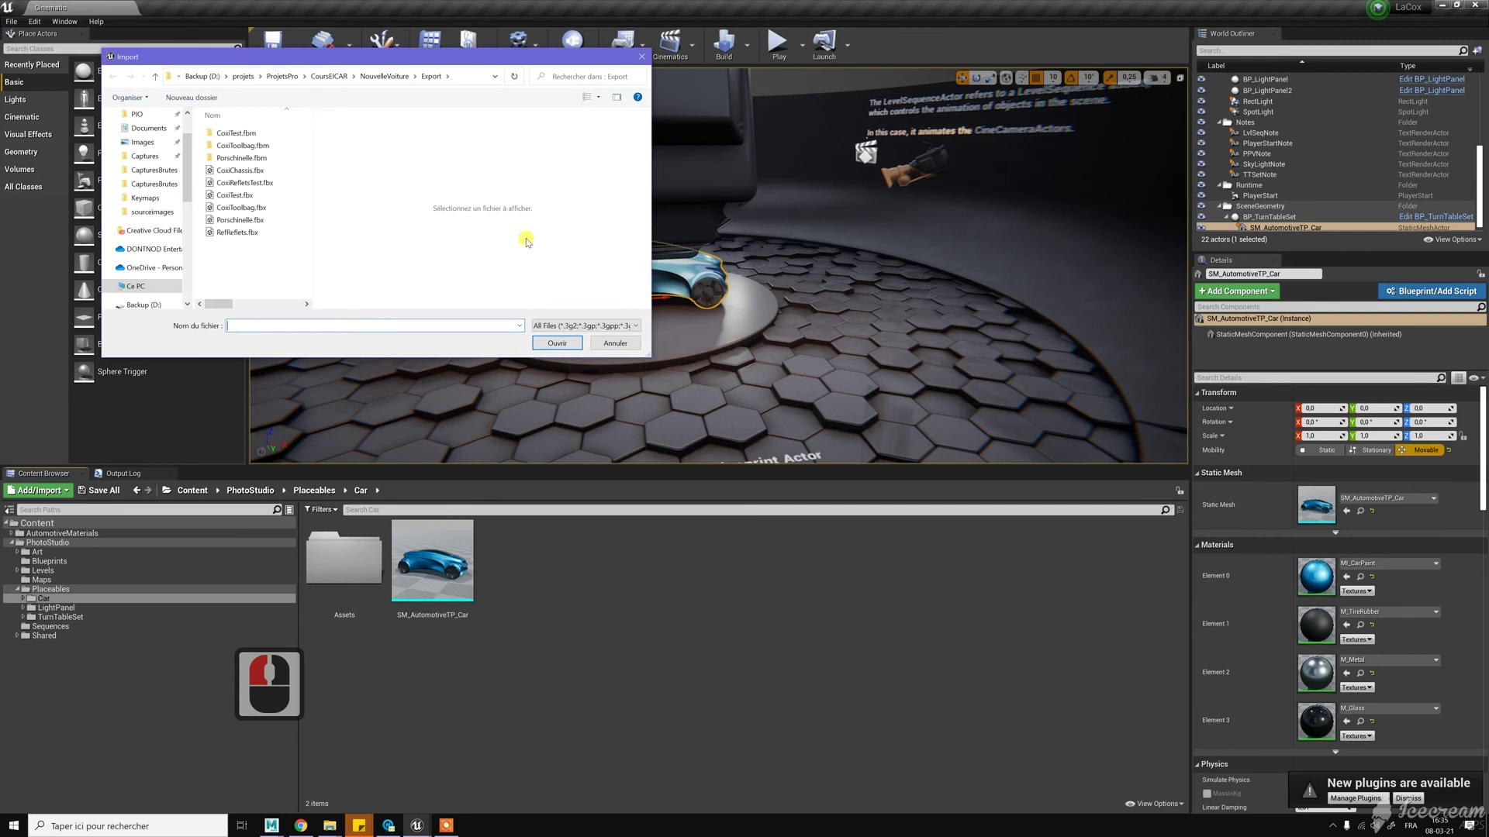
{"action": "left_click", "coordinate": [244, 183]}
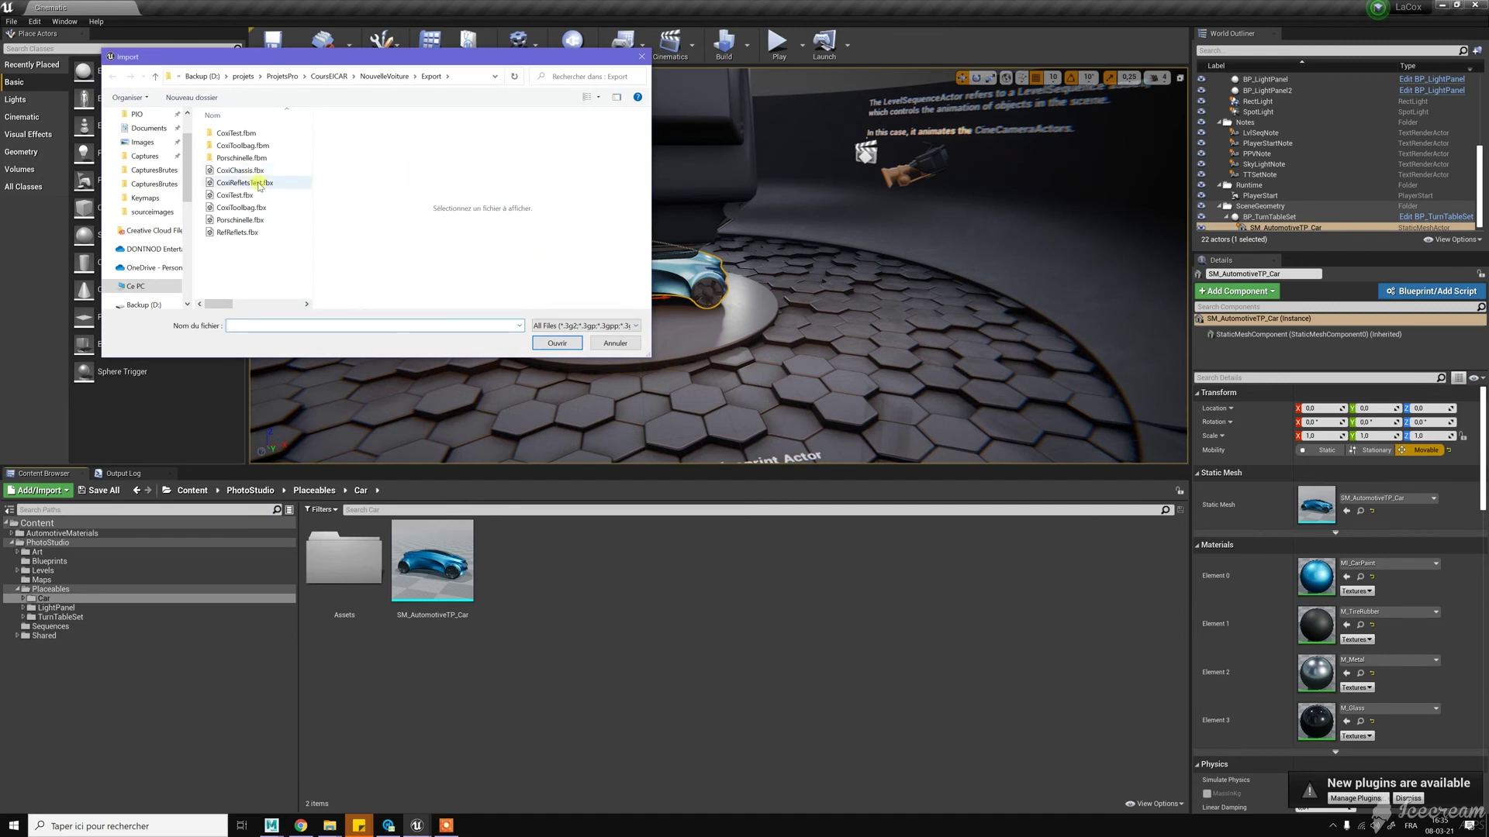
{"action": "left_click", "coordinate": [556, 343]}
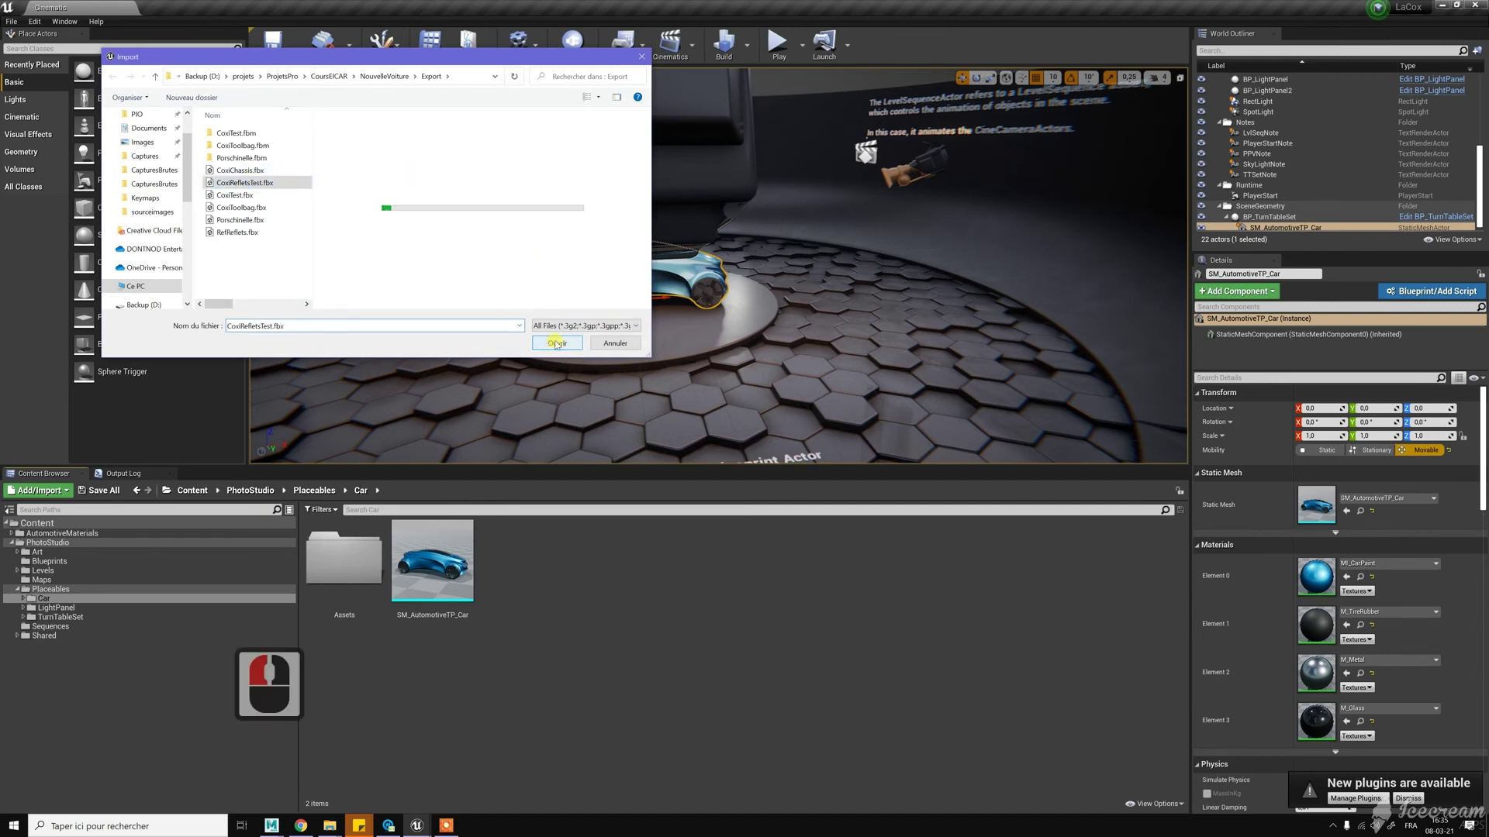
{"action": "left_click", "coordinate": [557, 343]}
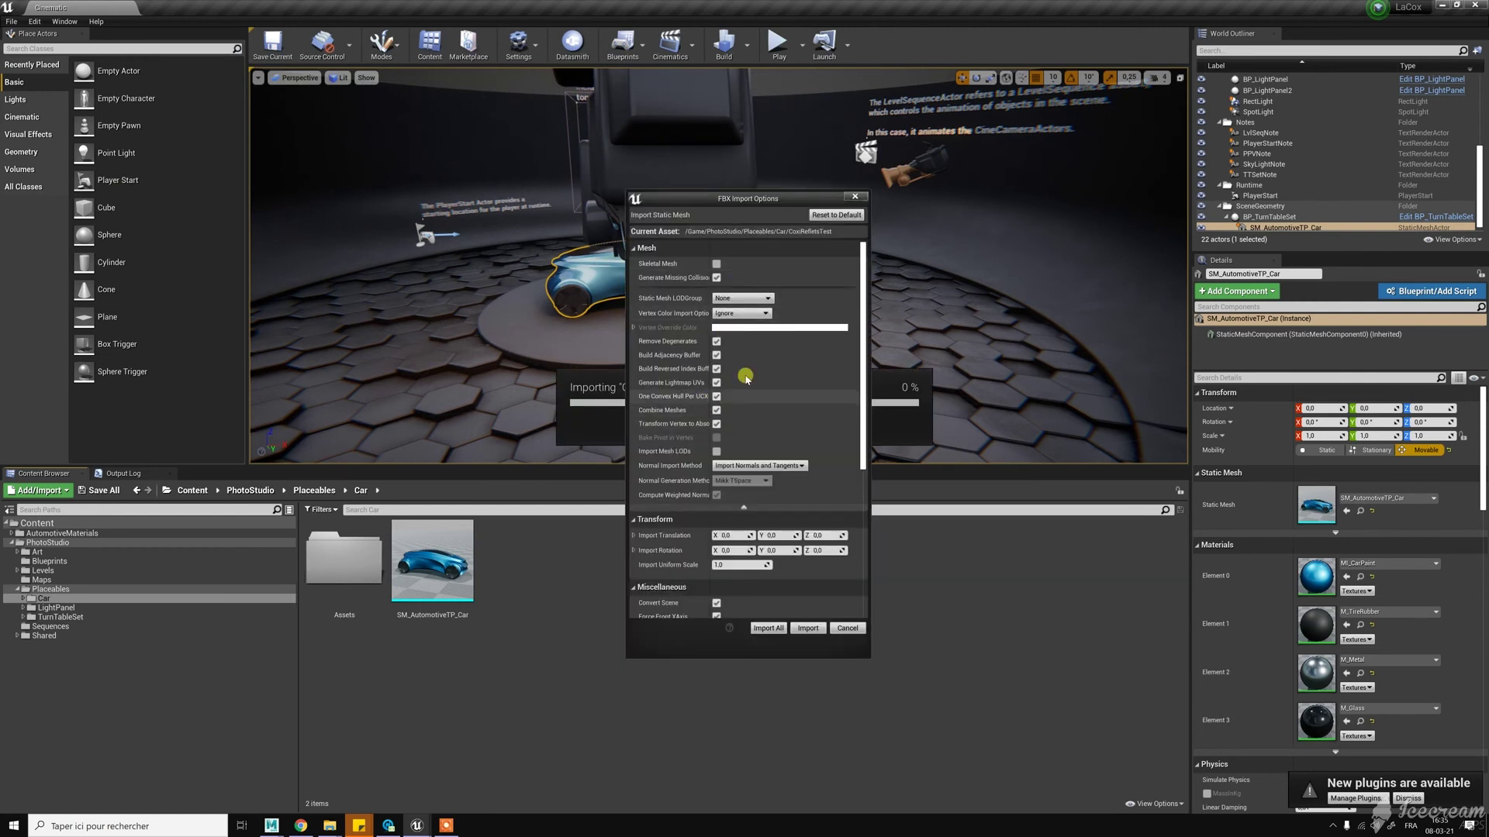
Step: Review the mesh, transform, miscellaneous and material options of the FBX import and import CoxiRefletsTest into the Car folder
{"action": "scroll", "coordinate": [746, 378], "scroll_direction": "down", "scroll_amount": 5}
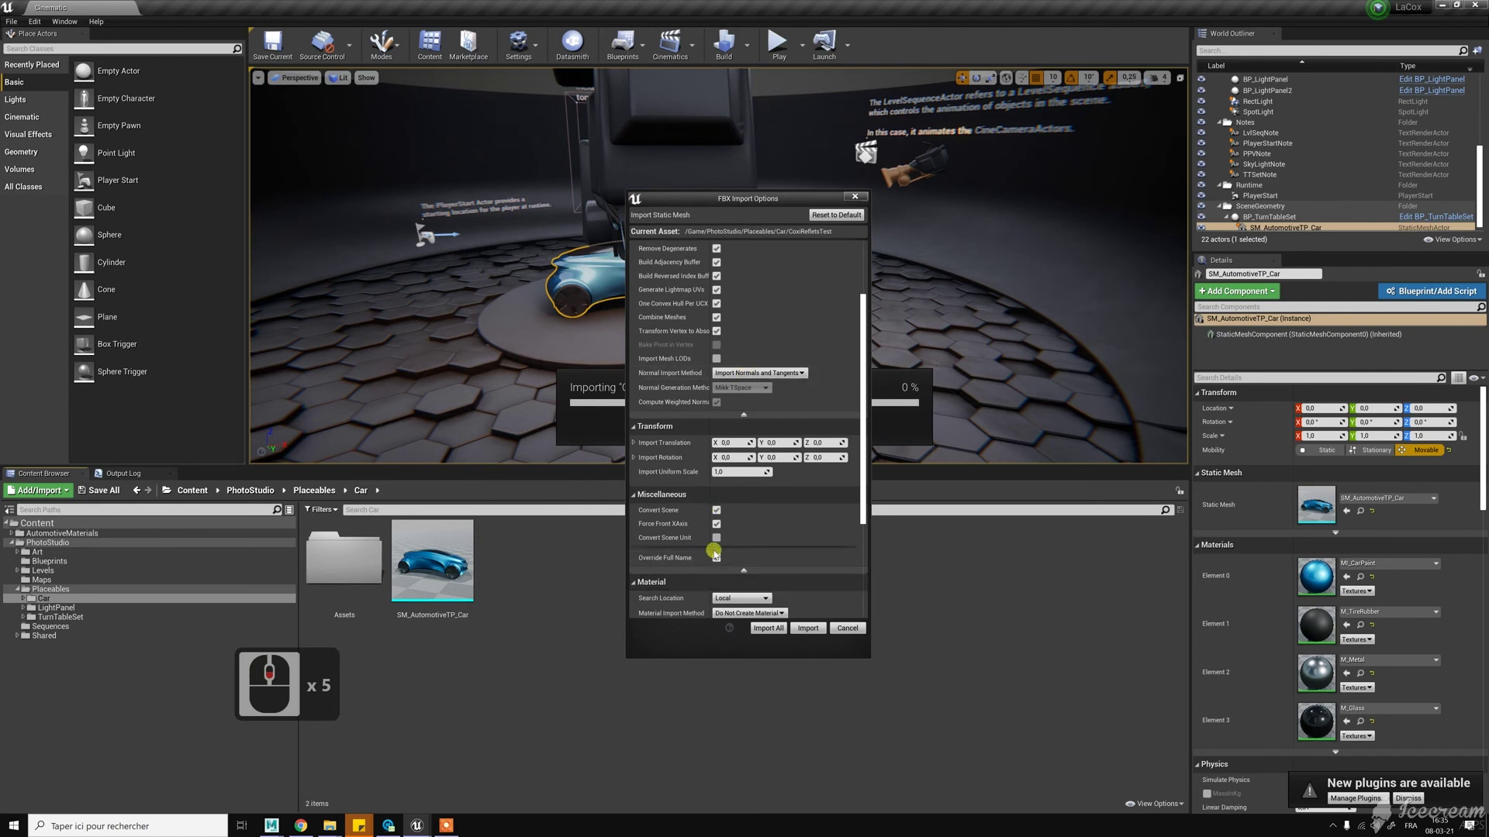
{"action": "scroll", "coordinate": [799, 461], "scroll_direction": "down", "scroll_amount": 4}
{"action": "scroll", "coordinate": [781, 515], "scroll_direction": "down", "scroll_amount": 1}
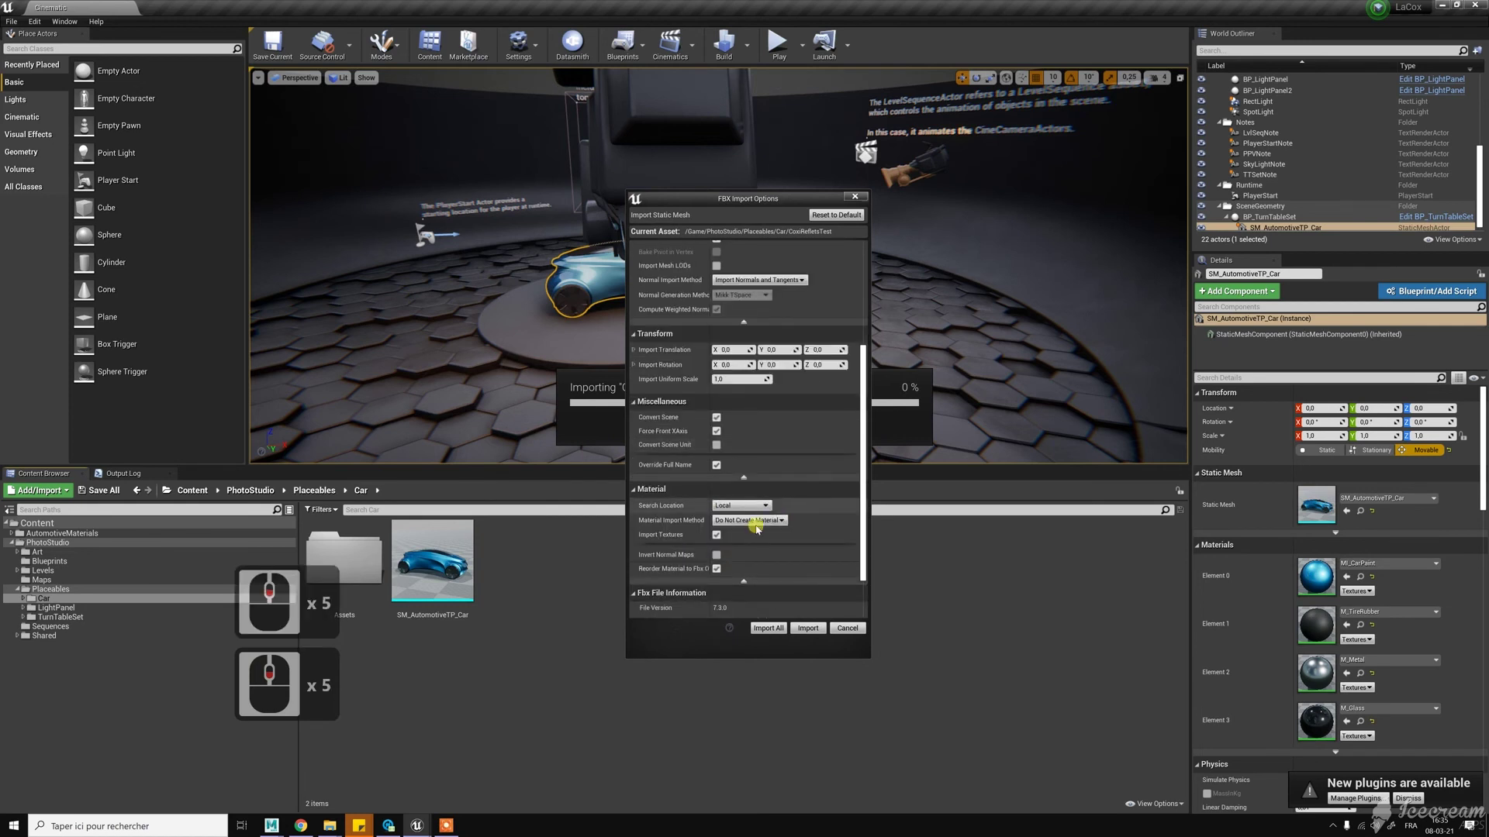
{"action": "scroll", "coordinate": [768, 526], "scroll_direction": "down", "scroll_amount": 3}
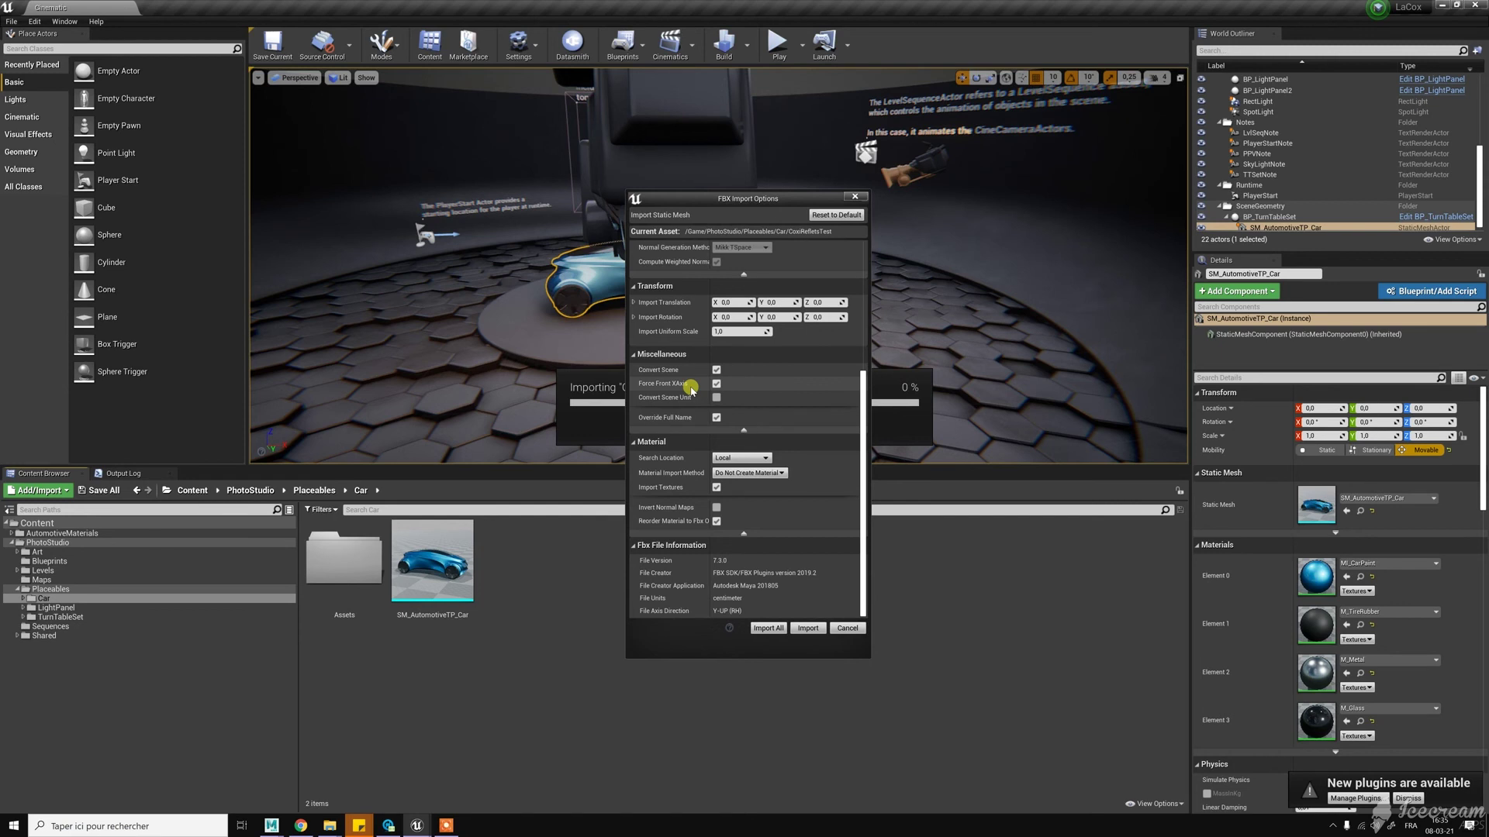
{"action": "scroll", "coordinate": [690, 389], "scroll_direction": "up", "scroll_amount": 14}
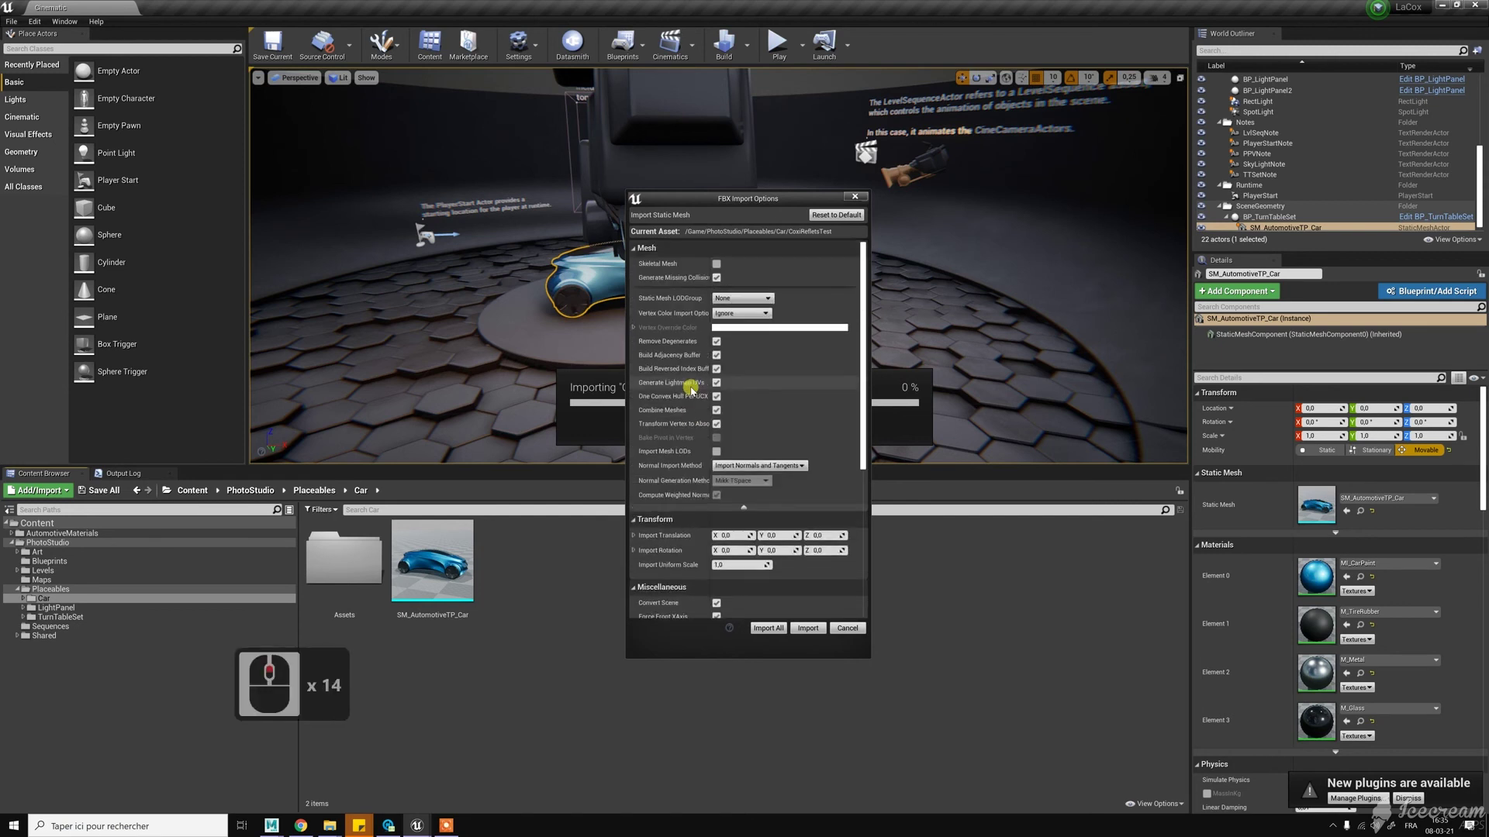
{"action": "scroll", "coordinate": [692, 388], "scroll_direction": "down", "scroll_amount": 20}
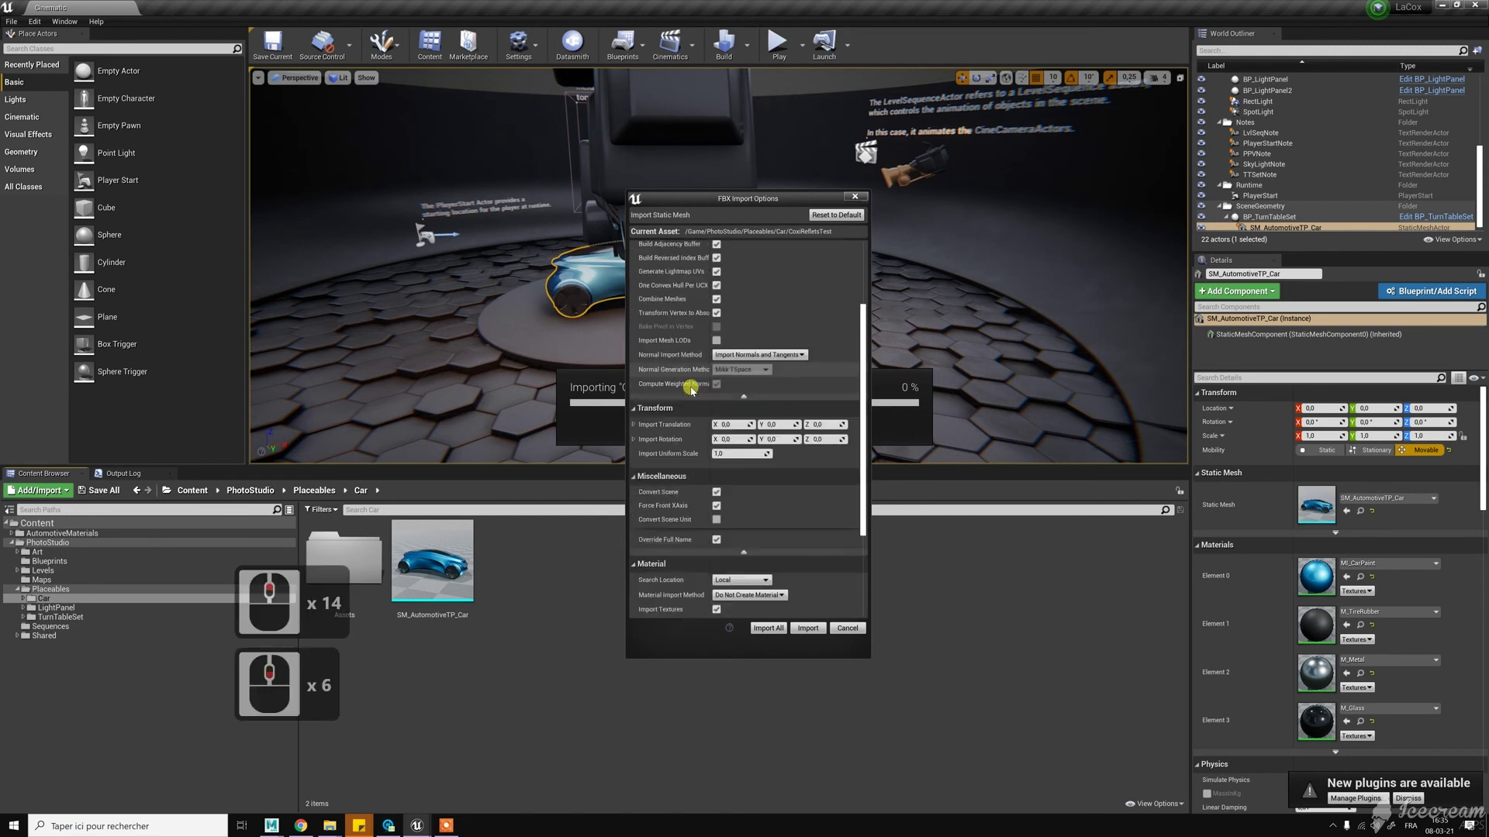
{"action": "left_click", "coordinate": [807, 628]}
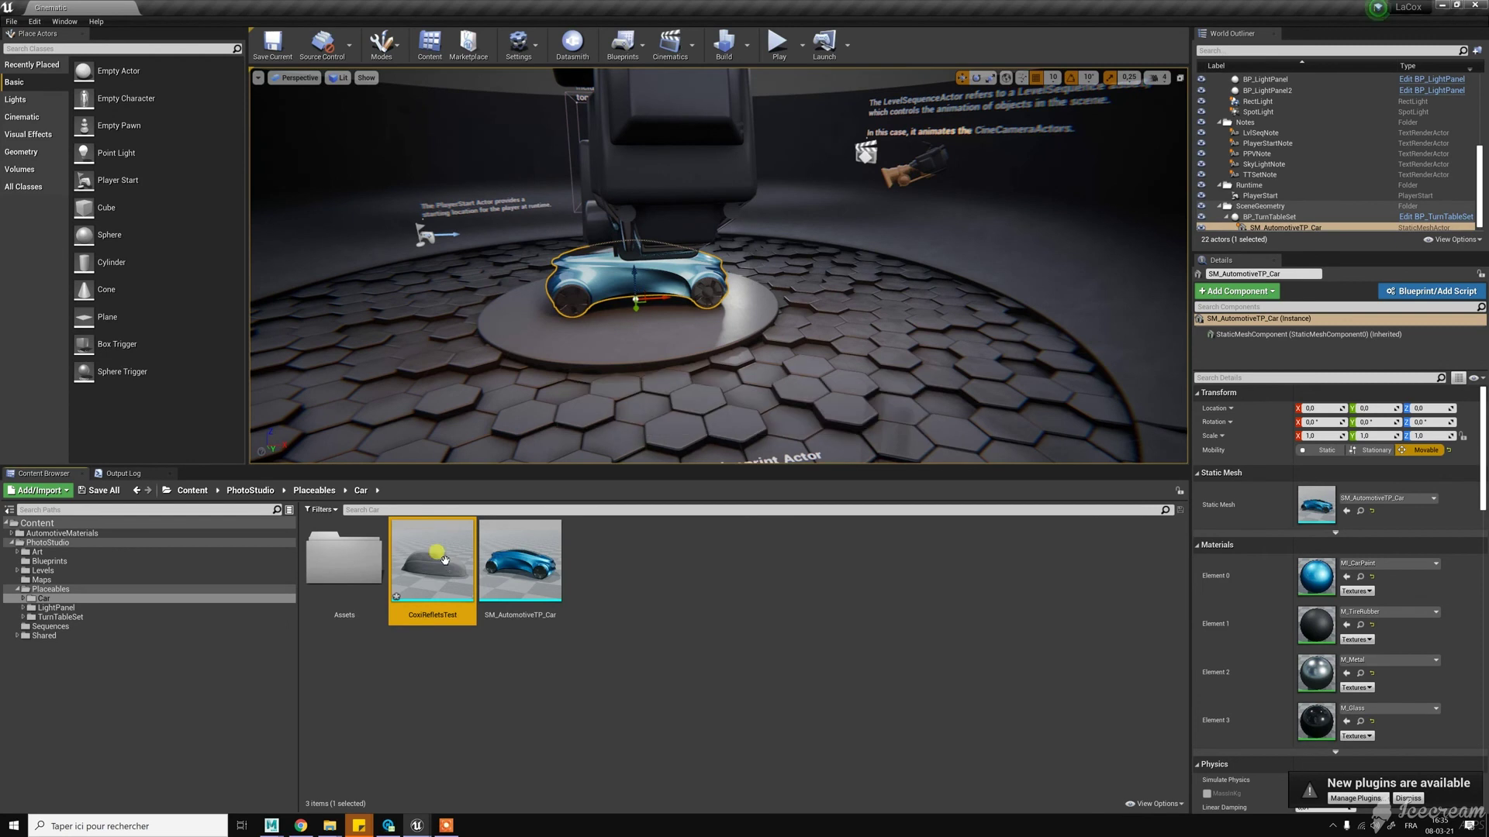
Step: Replace the static mesh of the SM_AutomotiveTP_Car component on the turntable with CoxiRefletsTest
{"action": "left_click_drag", "start_coordinate": [444, 559], "coordinate": [593, 285]}
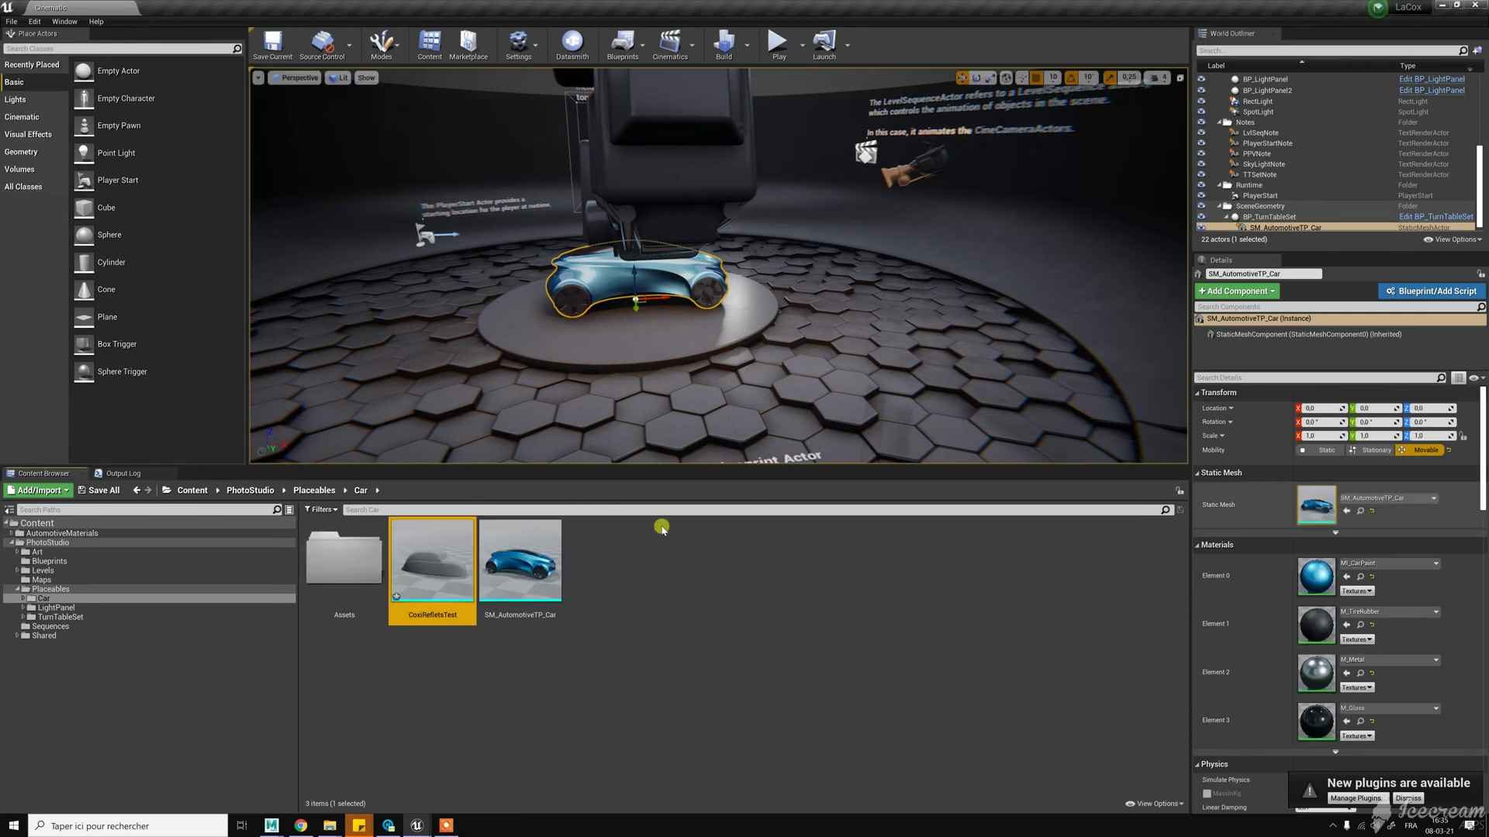
{"action": "left_click_drag", "start_coordinate": [457, 556], "coordinate": [1316, 506]}
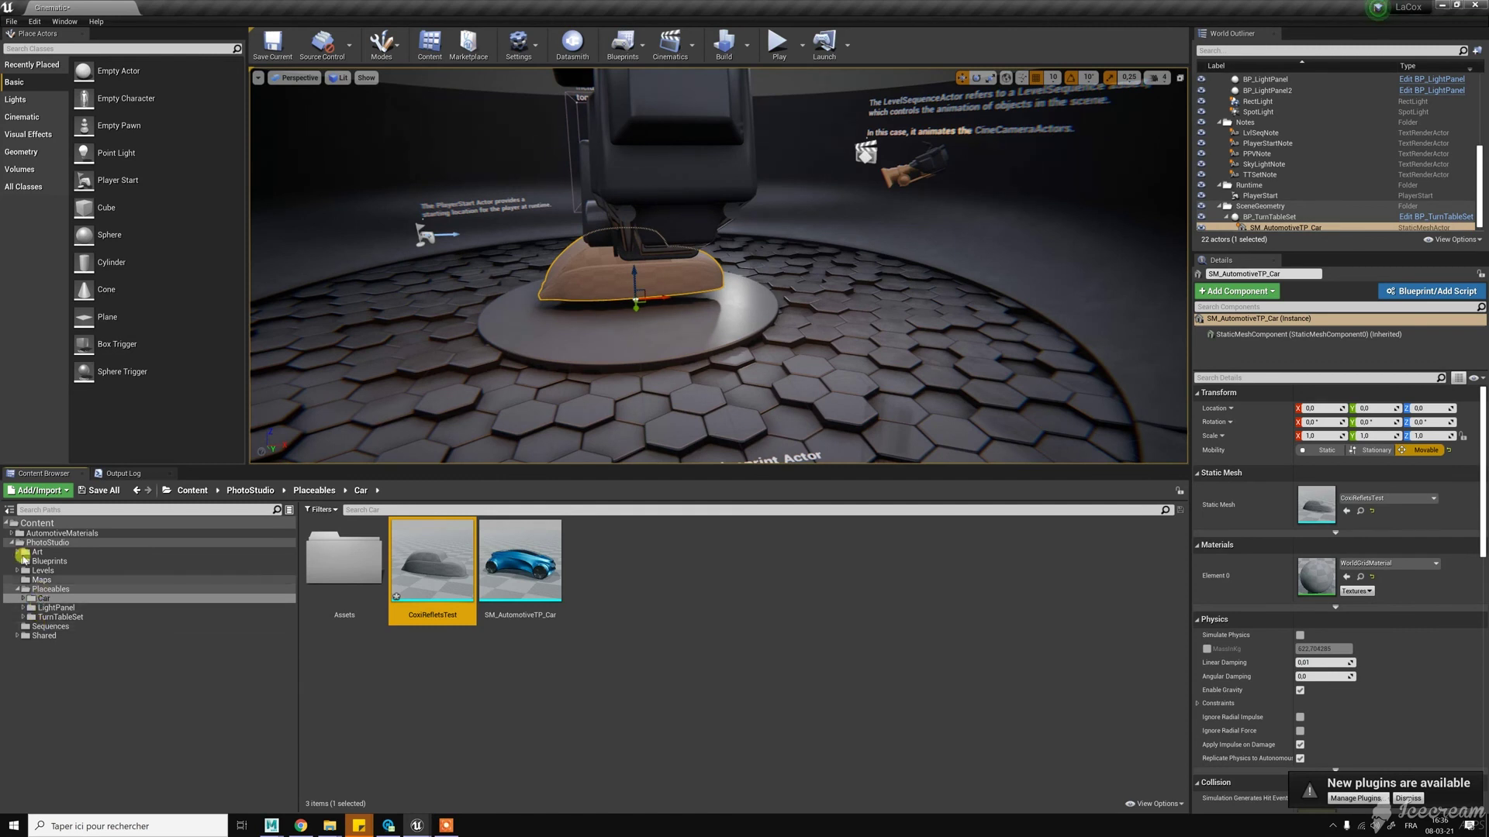
Step: Assign MI_CarPaint_Mix_03 from the AutomotiveMaterials Exterior CarPaint folder to material Element 0 of the car body
{"action": "left_click", "coordinate": [12, 534]}
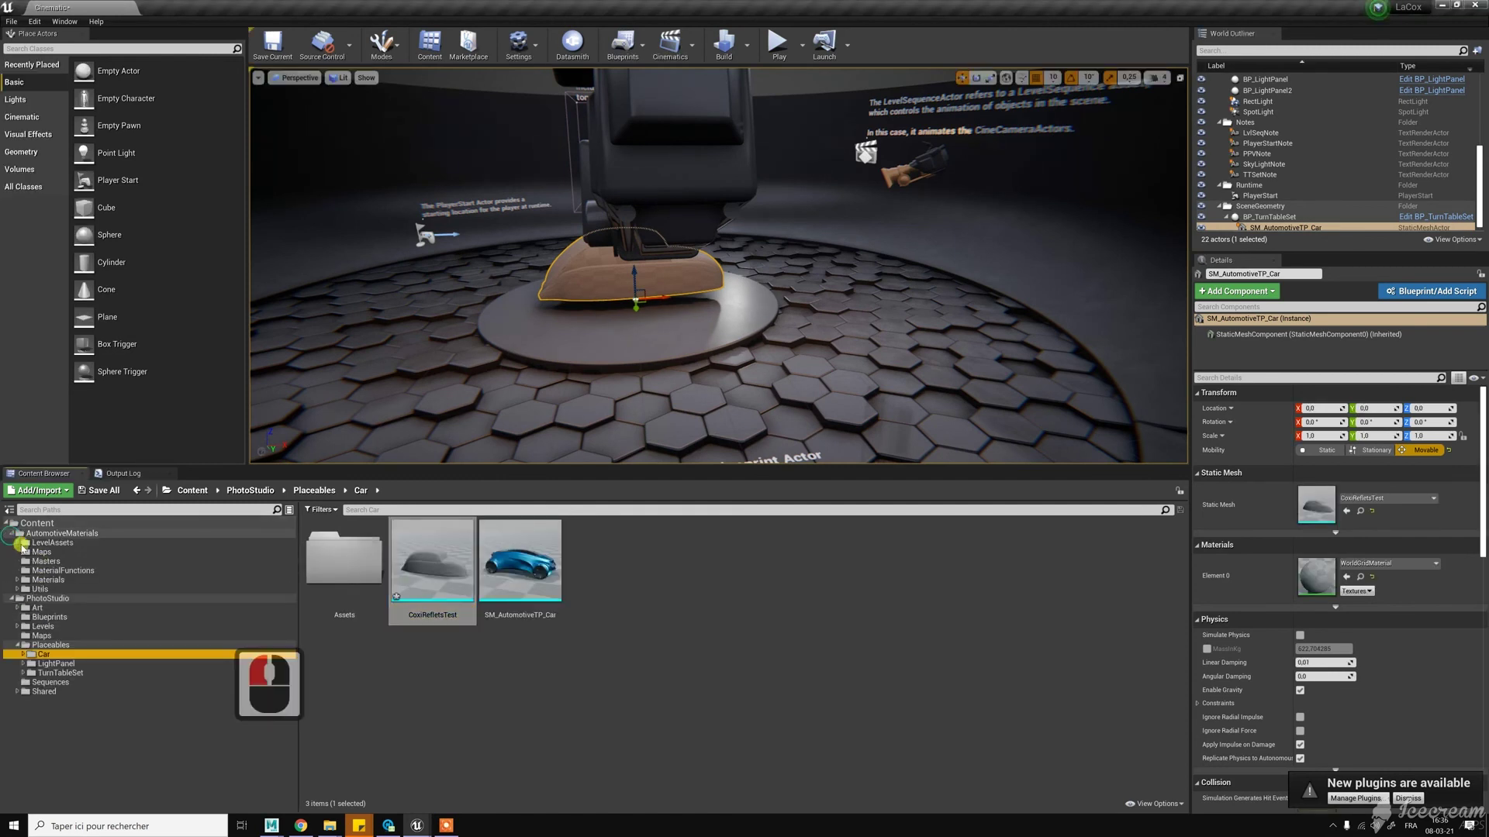
{"action": "left_click", "coordinate": [18, 580]}
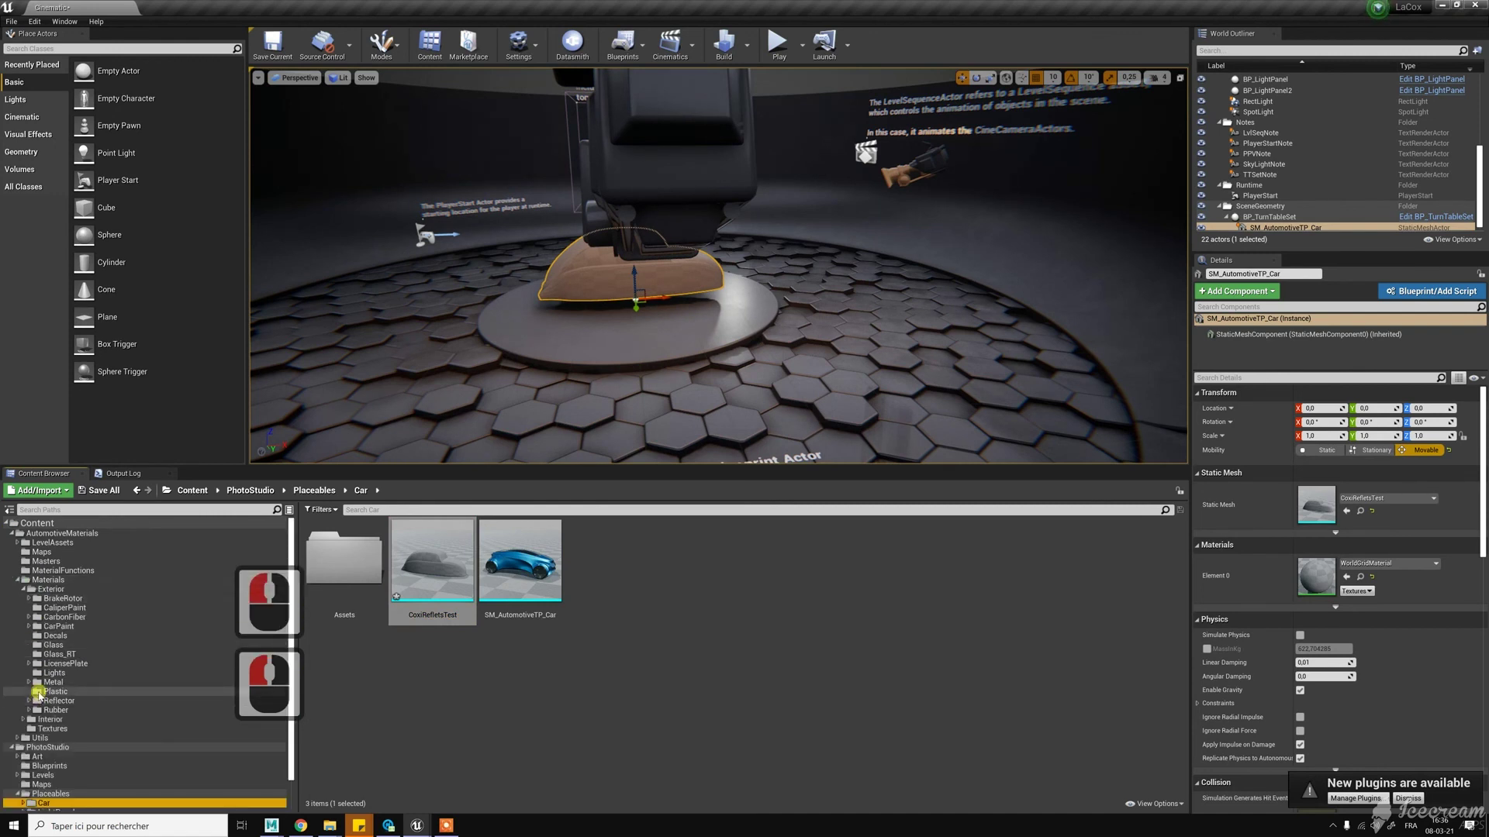
{"action": "left_click", "coordinate": [29, 626]}
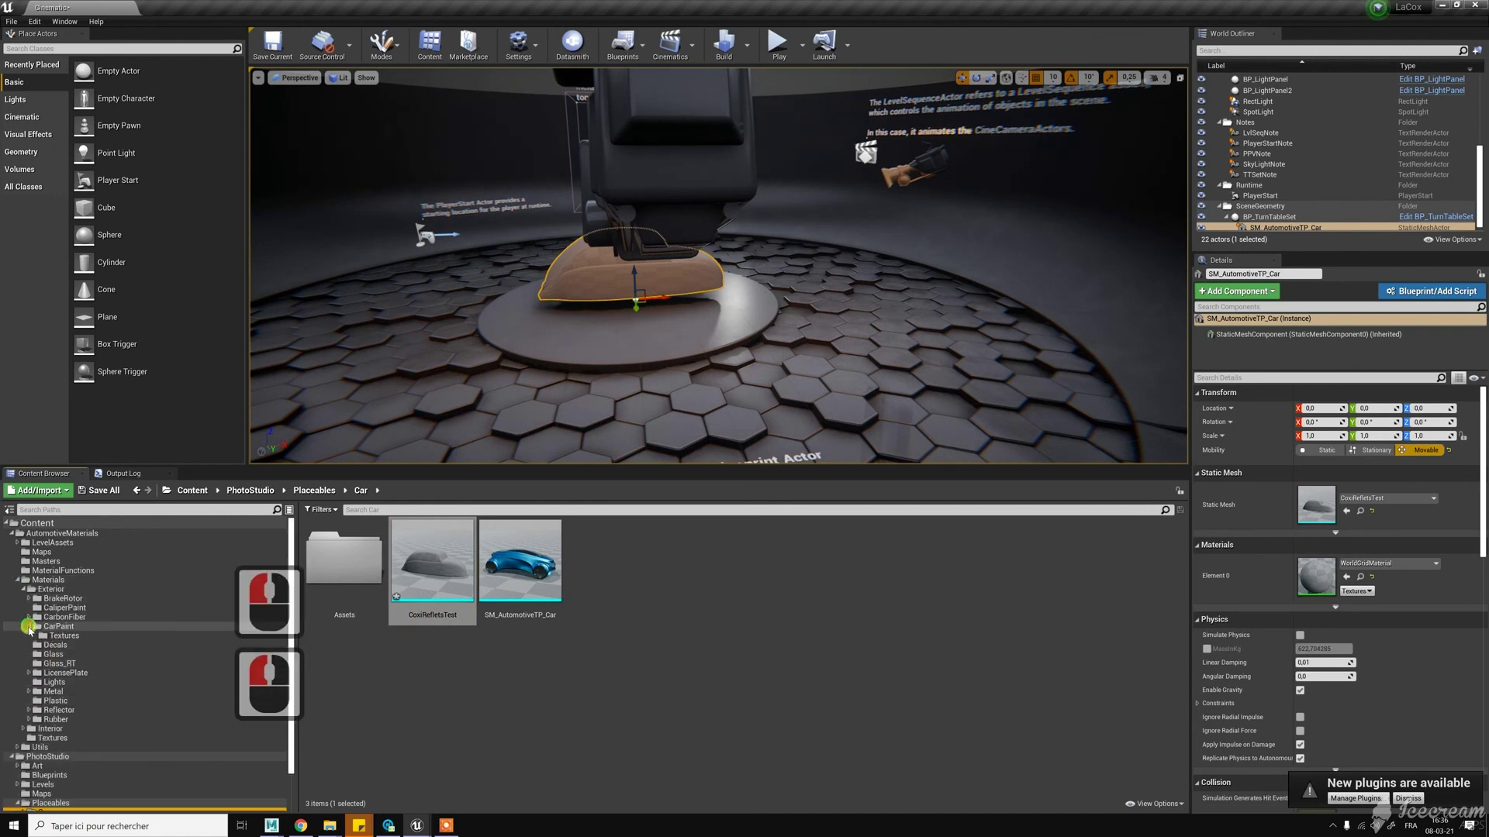
{"action": "left_click", "coordinate": [34, 627]}
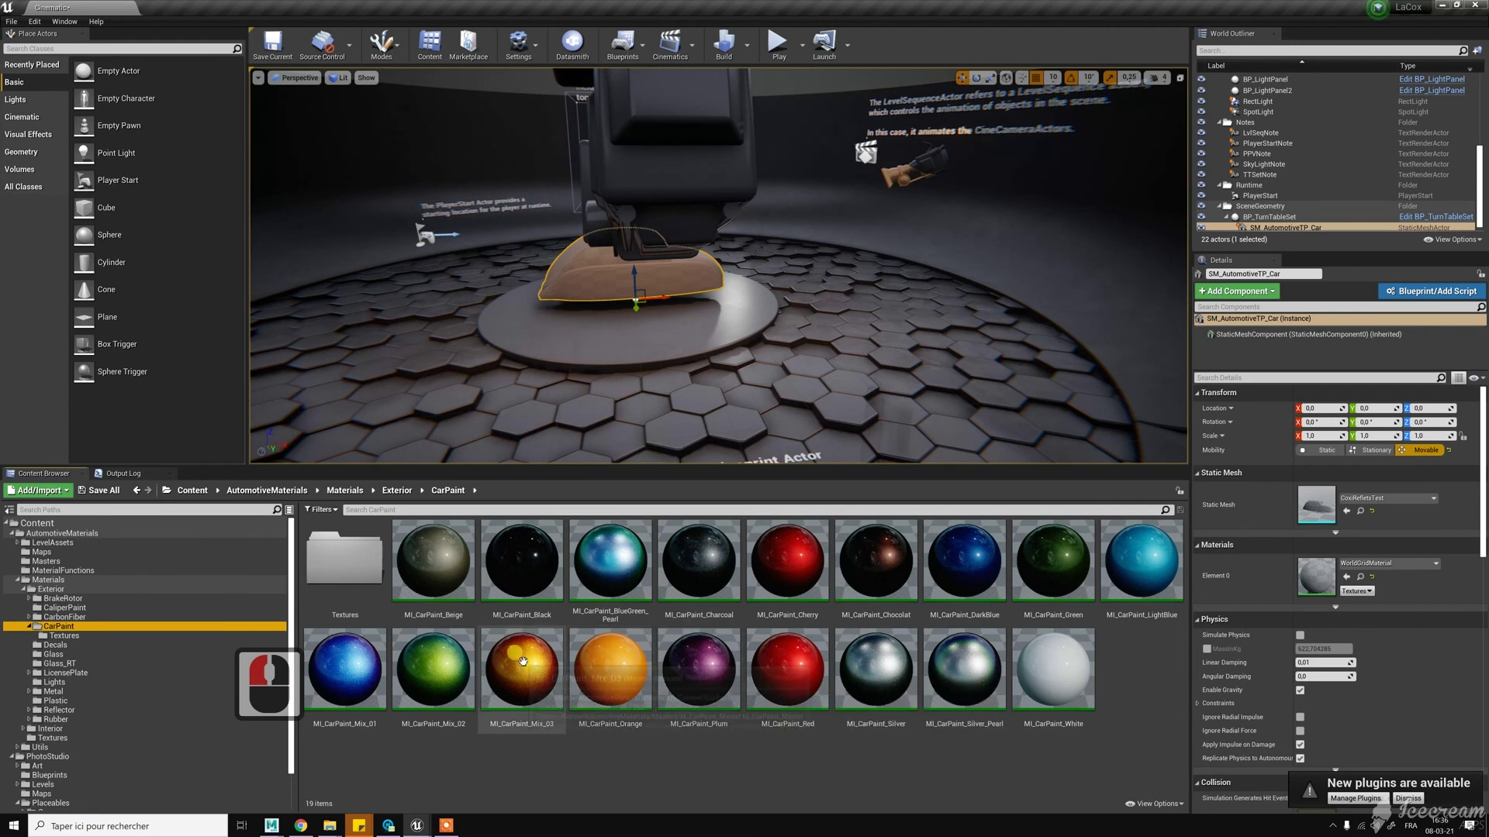
{"action": "left_click_drag", "start_coordinate": [523, 661], "coordinate": [1311, 515]}
{"action": "left_click_drag", "start_coordinate": [1312, 502], "coordinate": [1318, 566]}
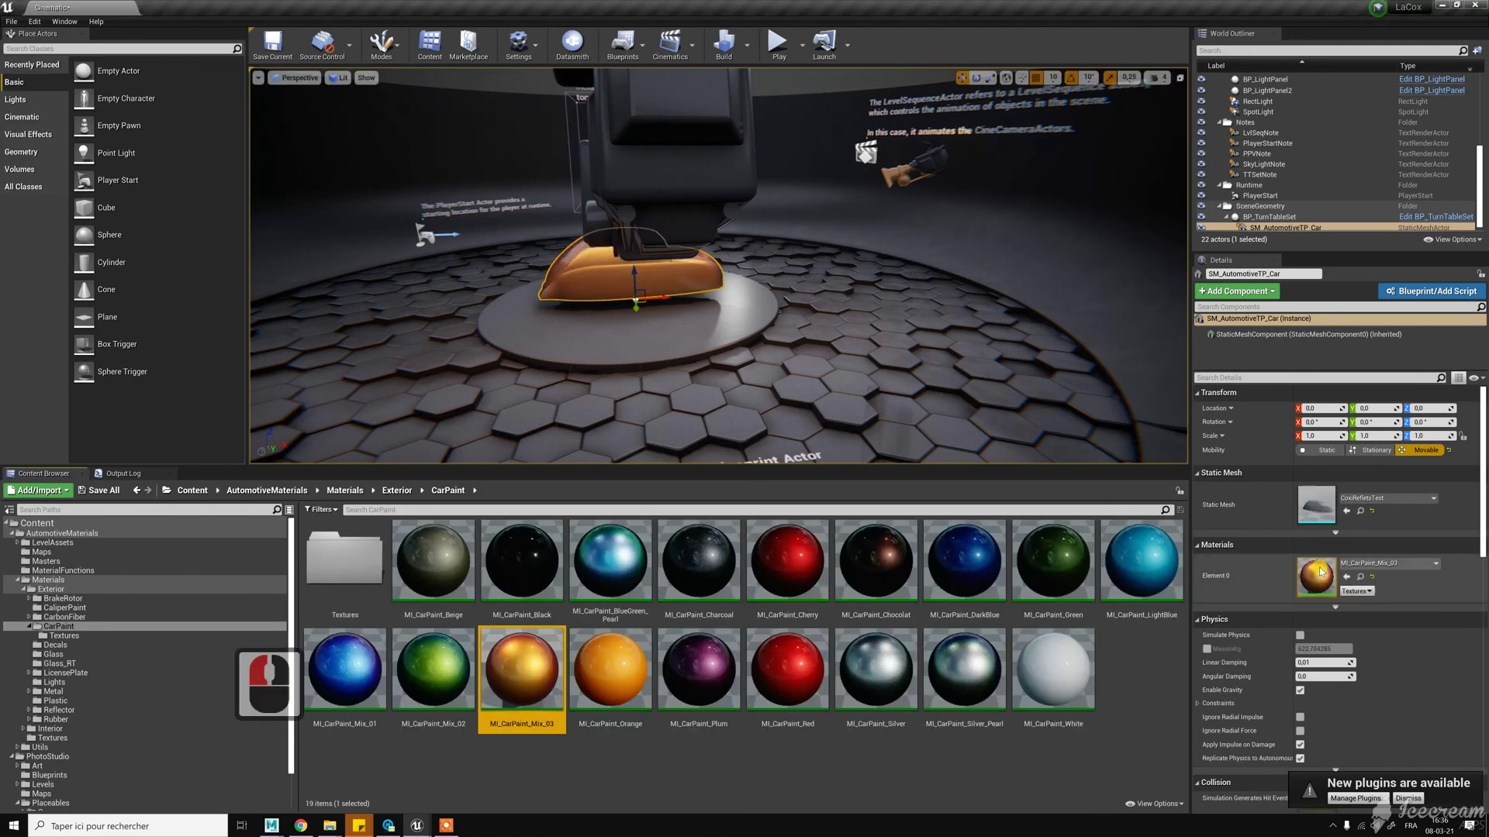
Step: Play the level to preview the painted car body on the turntable and stop the simulation
{"action": "left_click_drag", "start_coordinate": [683, 318], "coordinate": [733, 324]}
{"action": "key", "text": "Up"}
{"action": "key", "text": "Right"}
{"action": "left_click", "coordinate": [780, 48]}
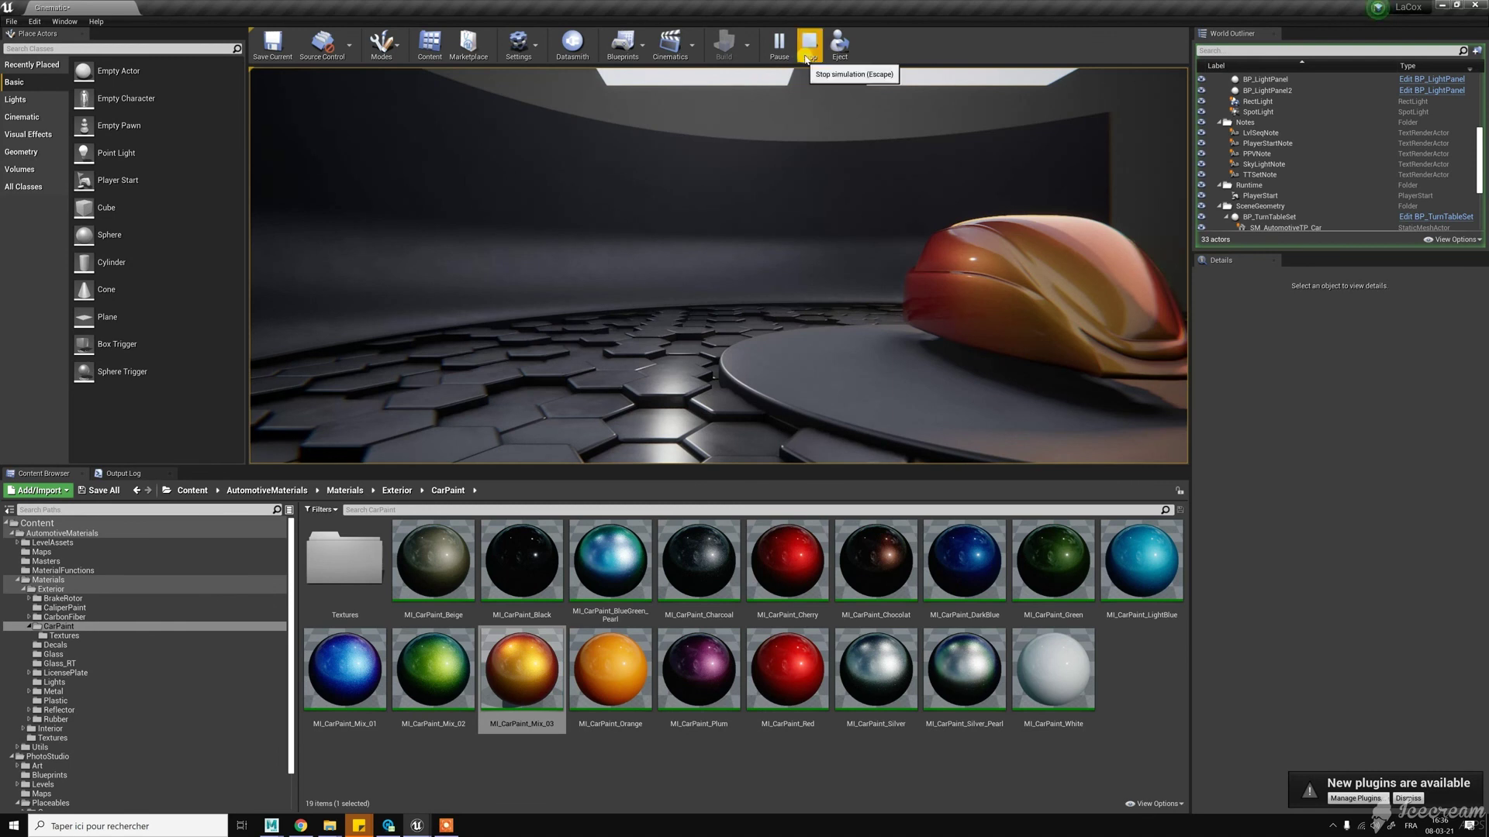
{"action": "left_click", "coordinate": [806, 58]}
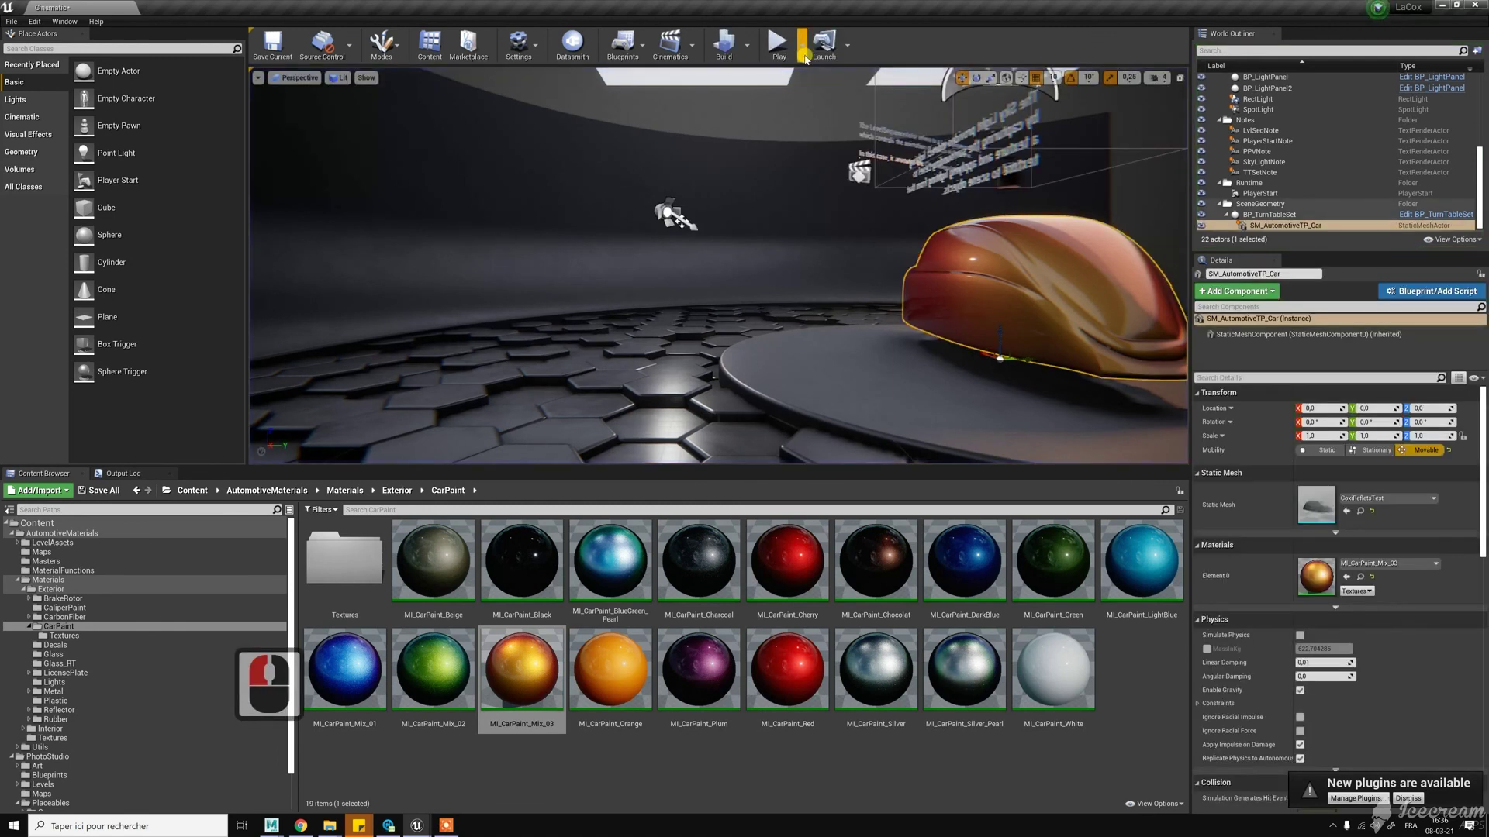
Step: Examine the paint reflections on the car body's roof, hood and sides from close up and all around
{"action": "left_click_drag", "start_coordinate": [806, 249], "coordinate": [775, 256]}
{"action": "scroll", "coordinate": [718, 266], "scroll_direction": "up", "scroll_amount": 2}
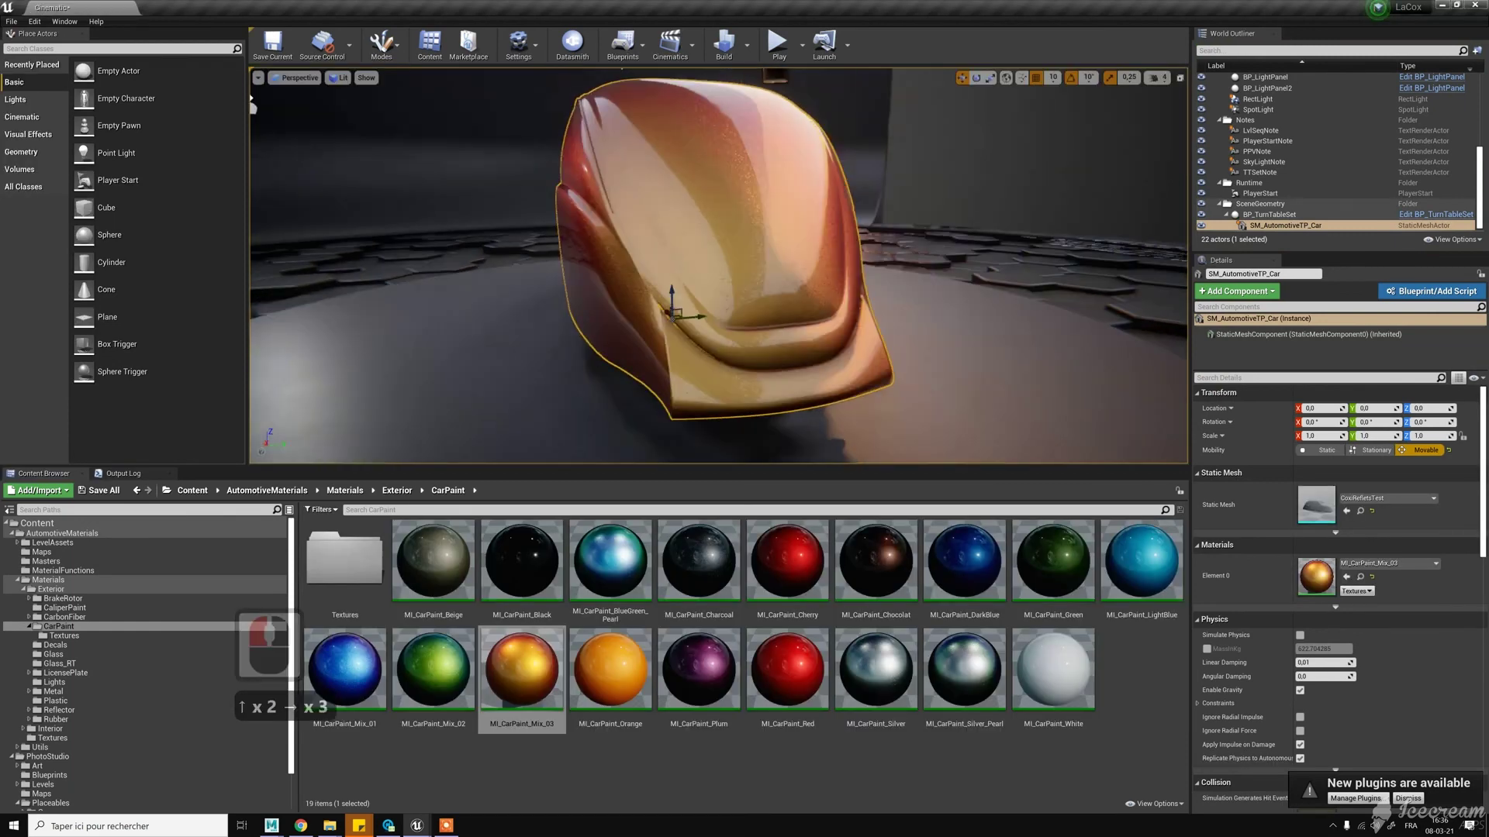
{"action": "scroll", "coordinate": [455, 116], "scroll_direction": "up", "scroll_amount": 3}
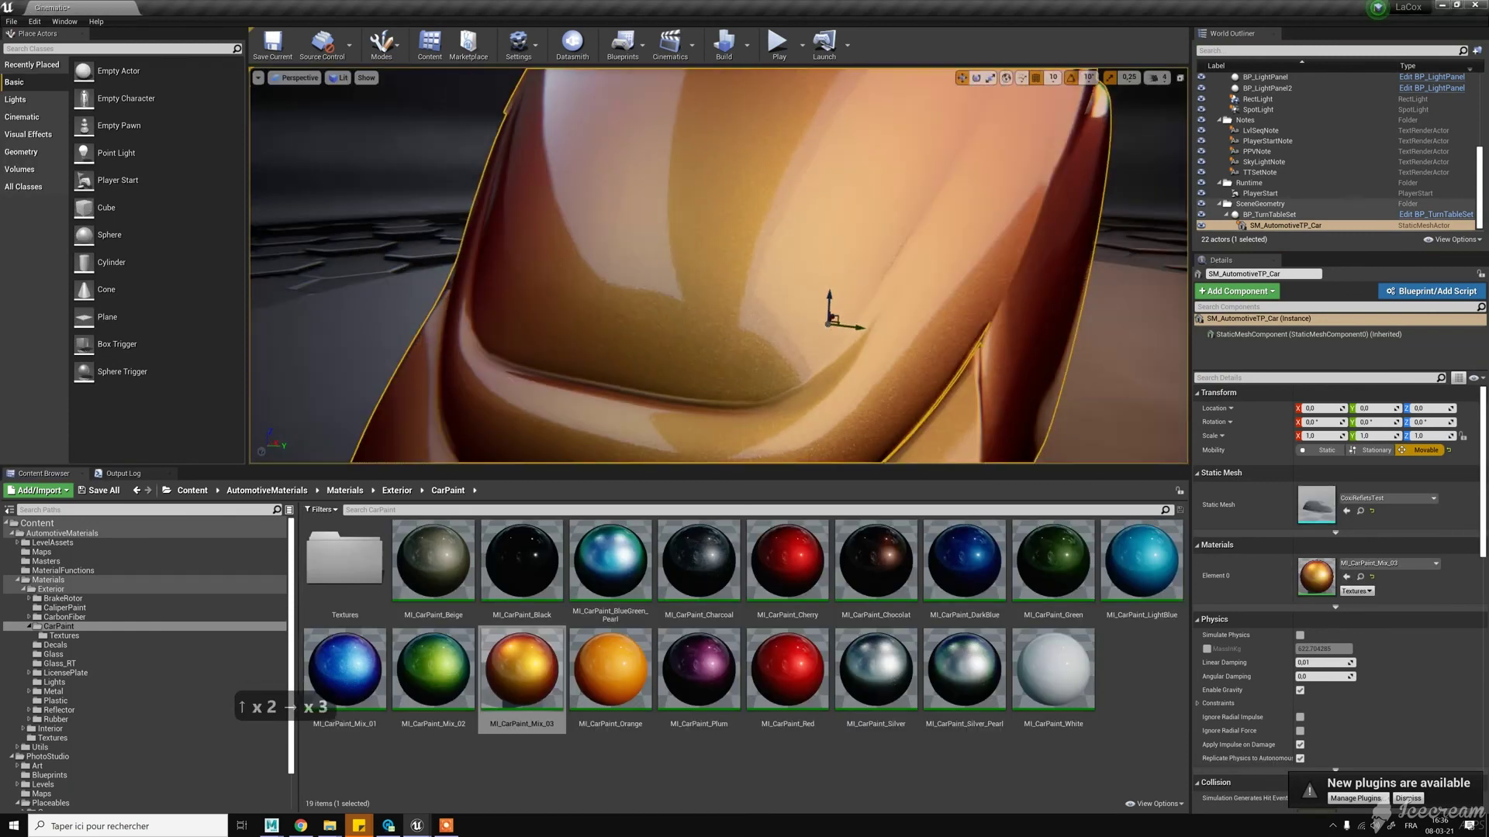
{"action": "key", "text": "Up"}
{"action": "key", "text": "Up"}
{"action": "key", "text": "Down"}
{"action": "key", "text": "Right"}
{"action": "key", "text": "Down"}
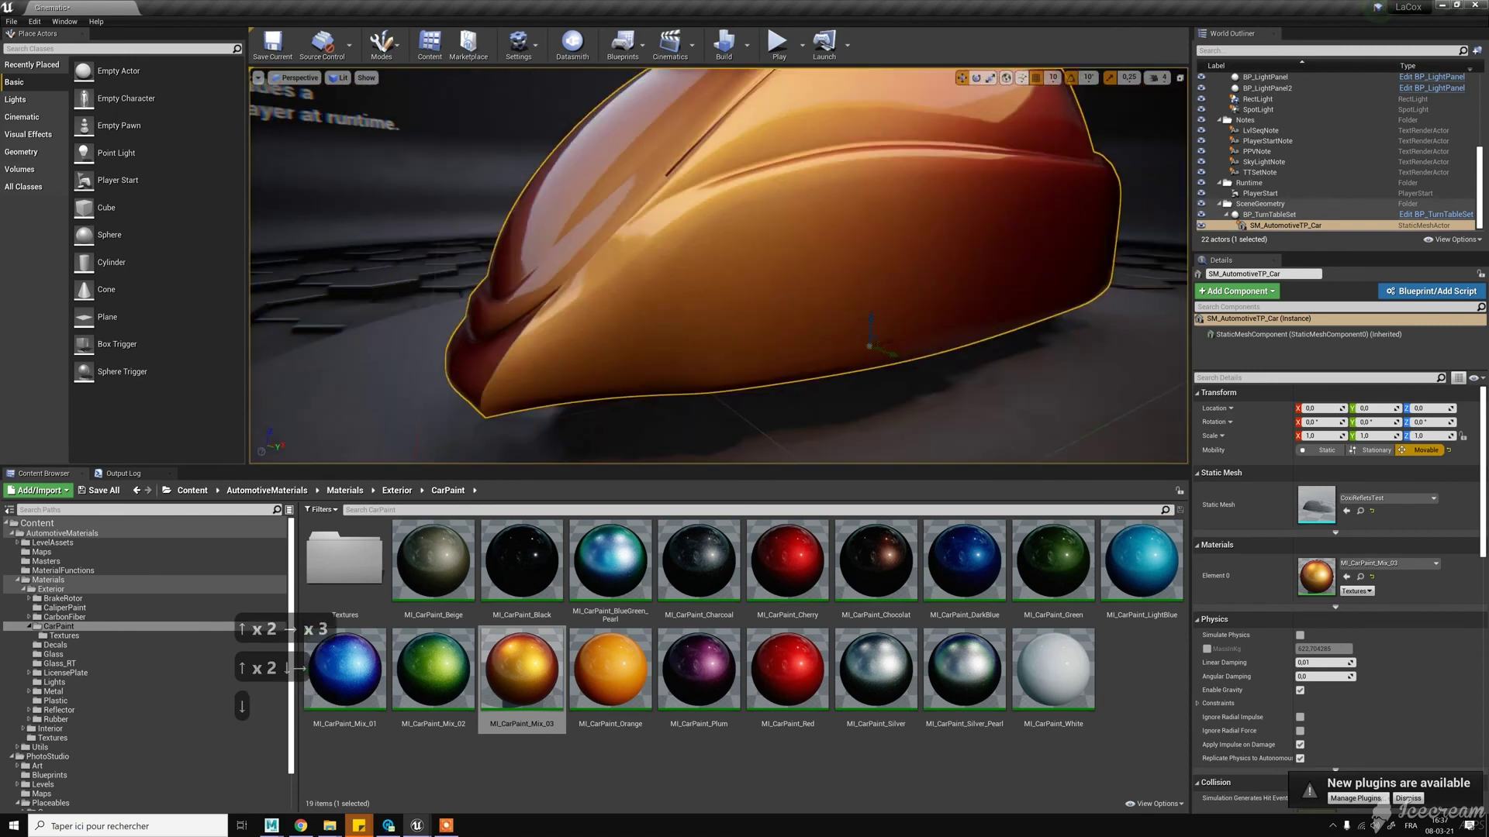
{"action": "key", "text": "Down"}
{"action": "key", "text": "Right"}
{"action": "key", "text": "Right"}
{"action": "key", "text": "Right"}
{"action": "key", "text": "Right"}
{"action": "key", "text": "Right"}
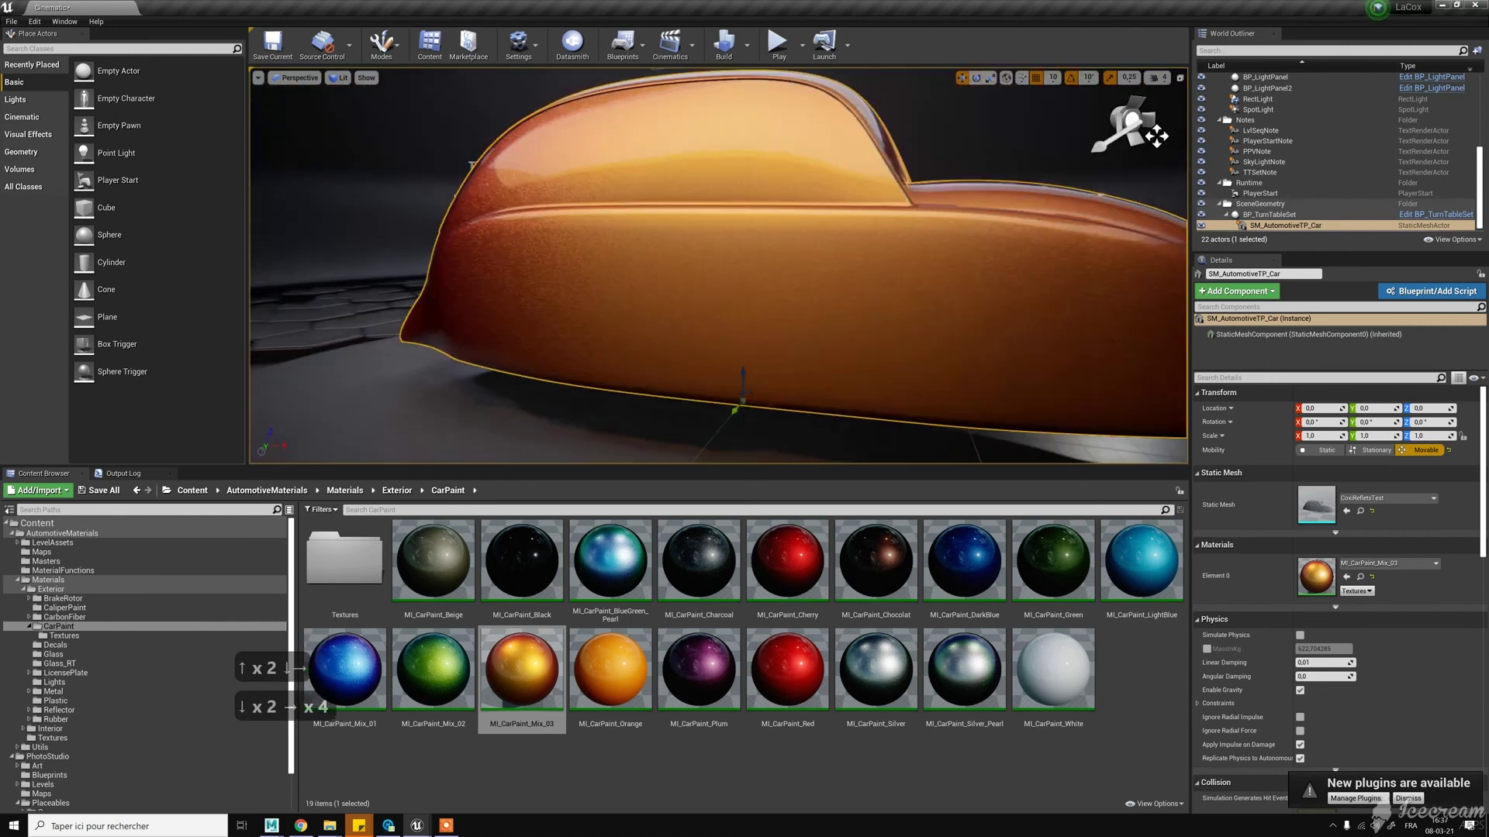
{"action": "key", "text": "Right"}
{"action": "key", "text": "Right"}
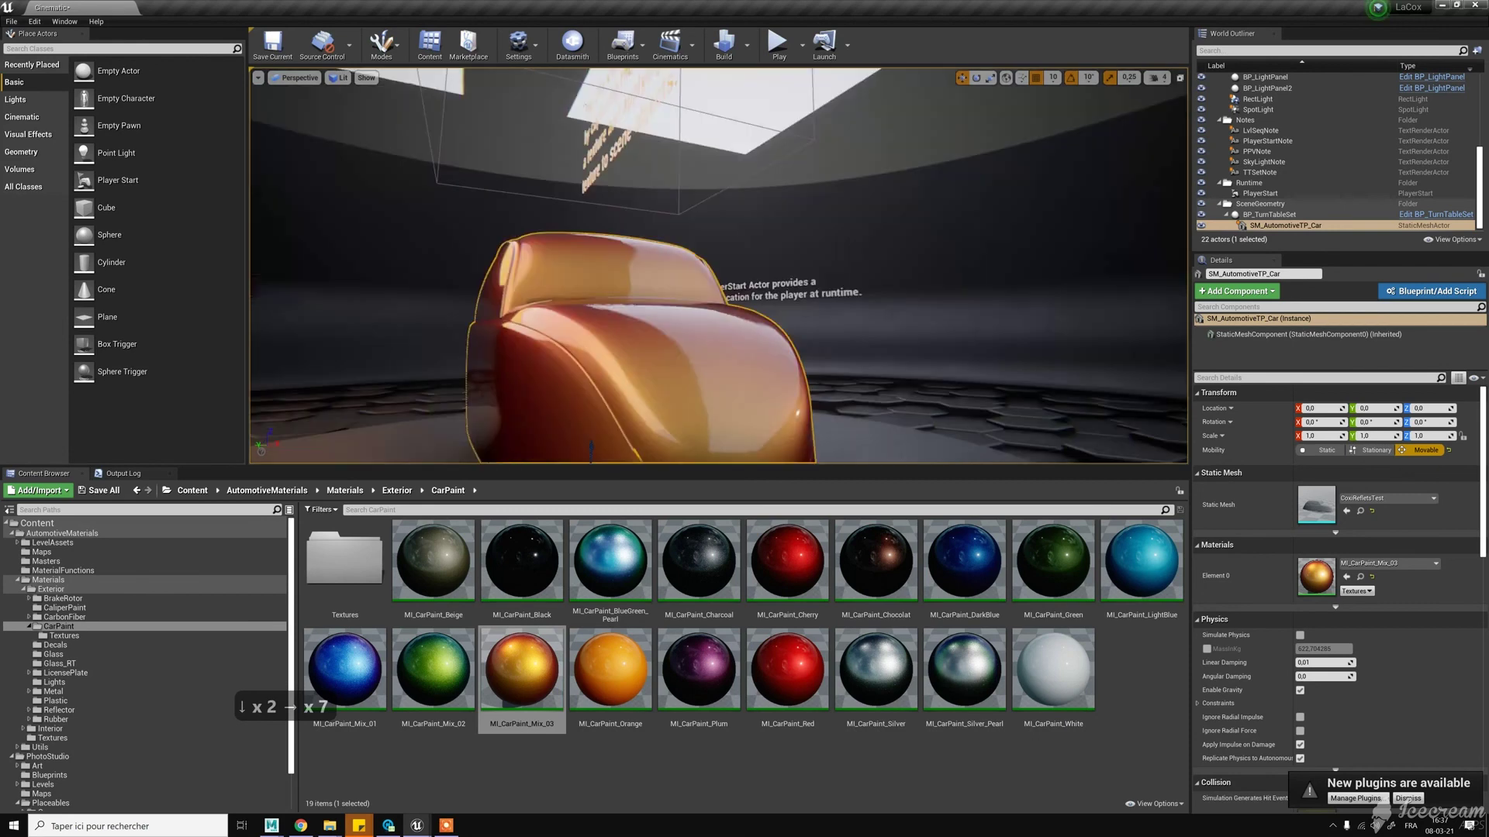
{"action": "key", "text": "Up"}
{"action": "key", "text": "Down"}
{"action": "key", "text": "Down"}
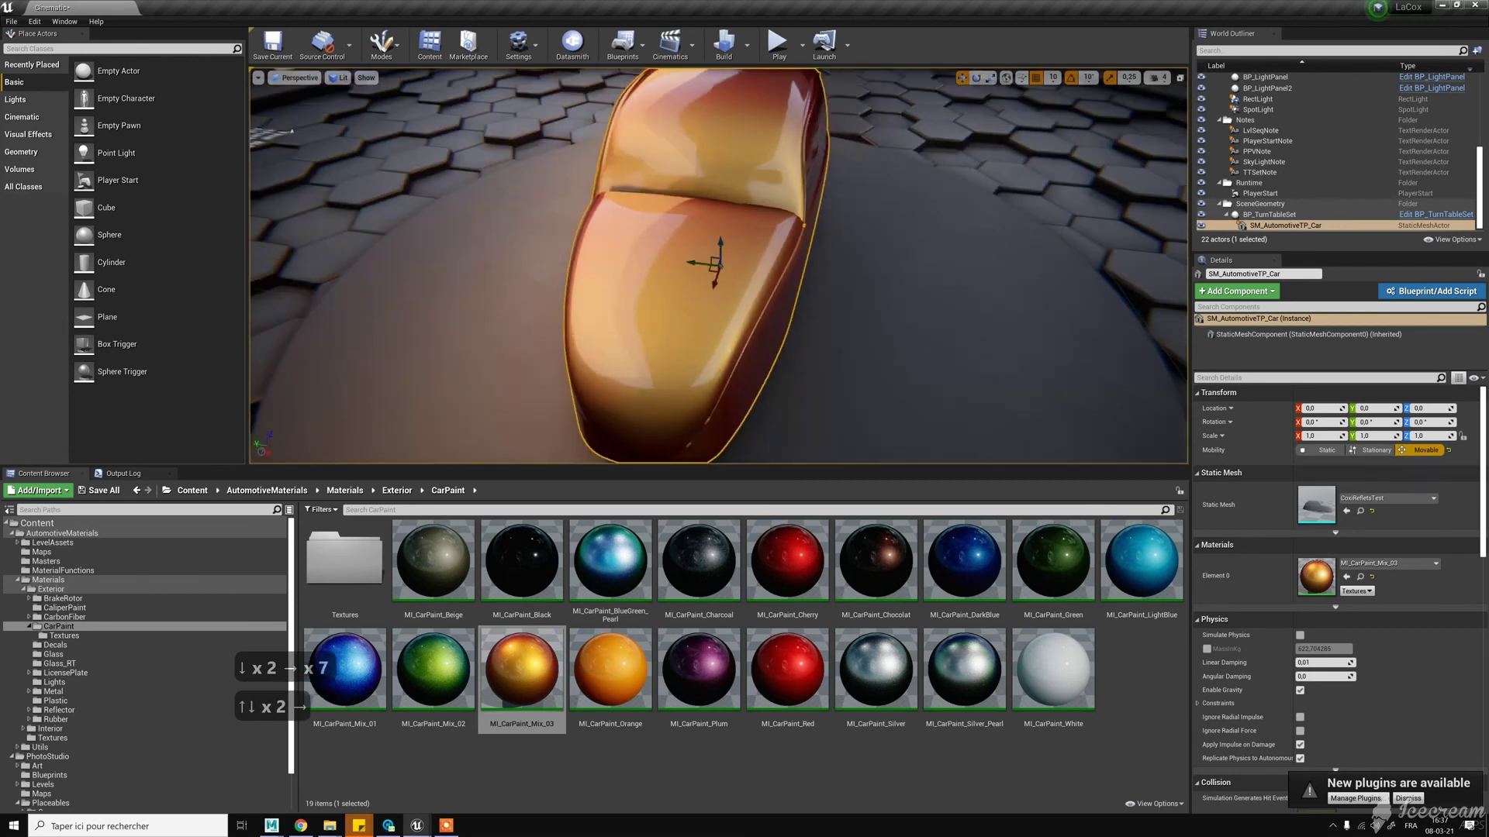
{"action": "key", "text": "Right"}
{"action": "key", "text": "Right"}
{"action": "key", "text": "Up"}
{"action": "right_click_drag", "start_coordinate": [603, 146], "coordinate": [574, 146]}
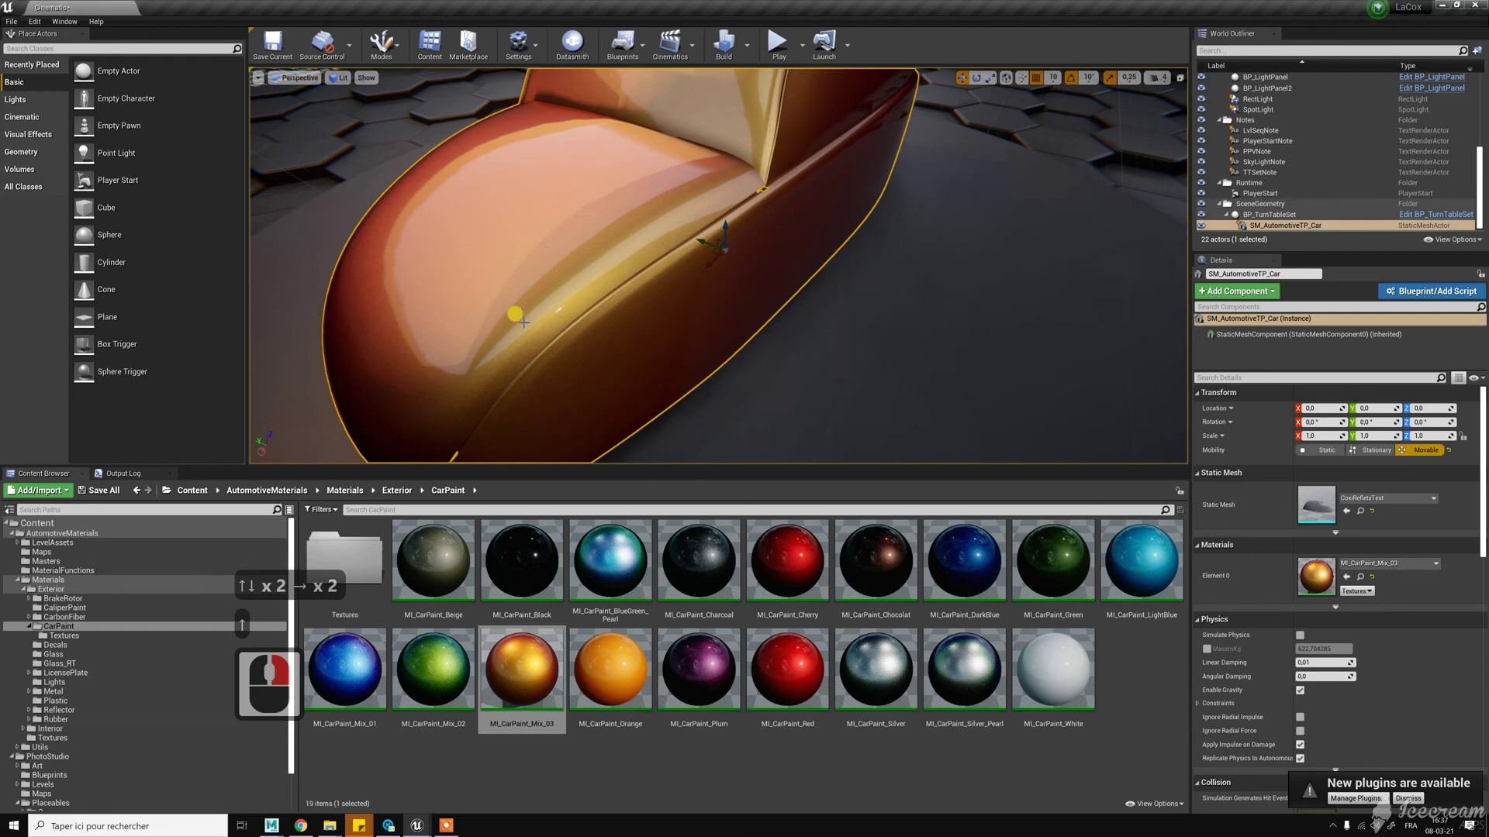
{"action": "right_click_drag", "start_coordinate": [574, 146], "coordinate": [456, 124]}
{"action": "key", "text": "Right"}
{"action": "key", "text": "Right"}
{"action": "key", "text": "Up"}
{"action": "key", "text": "Down"}
{"action": "key", "text": "Left"}
{"action": "key", "text": "Left"}
{"action": "key", "text": "Left"}
{"action": "key", "text": "Right"}
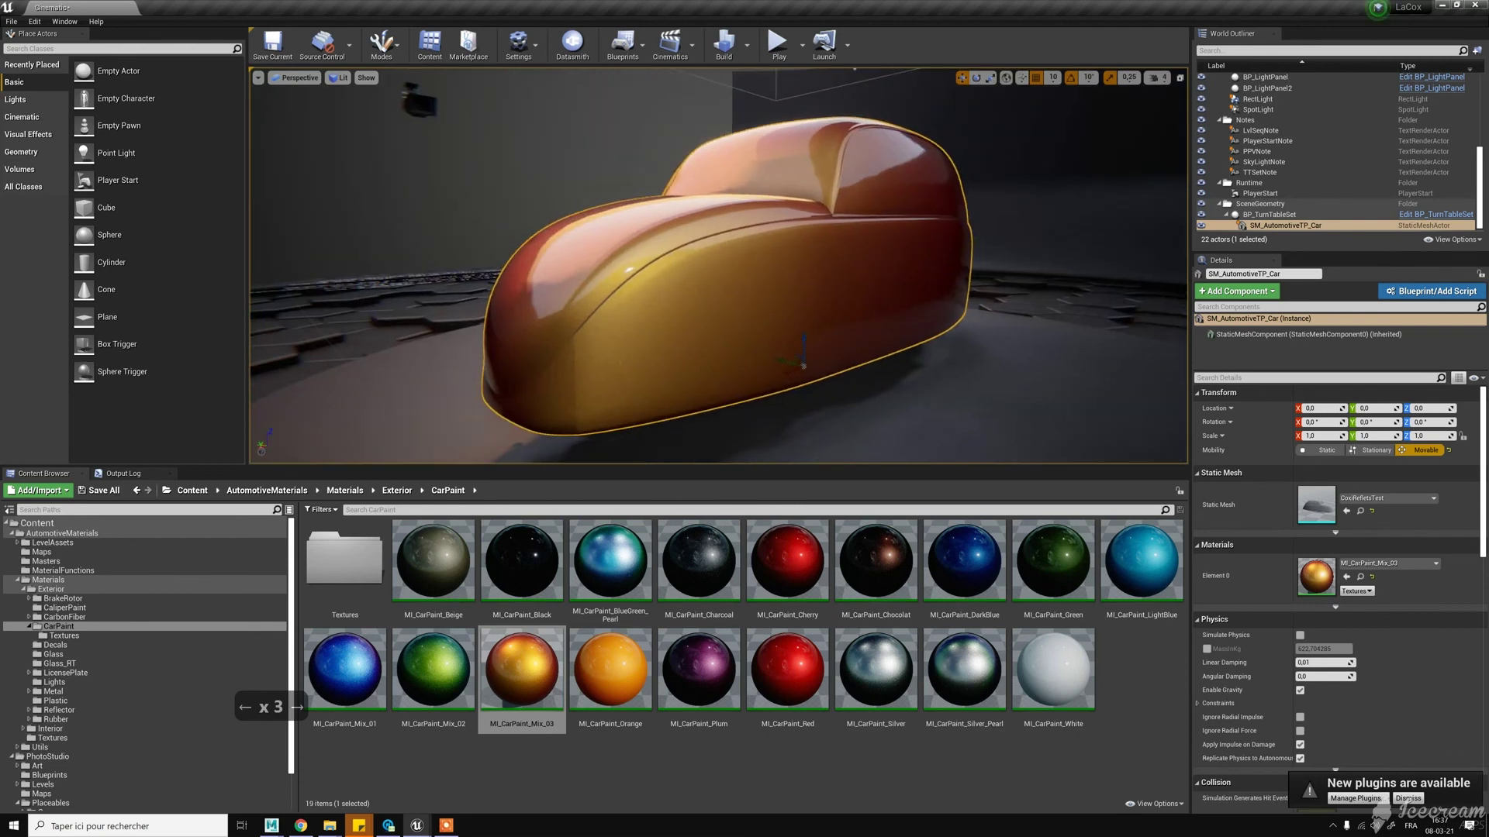
{"action": "key", "text": "Left"}
{"action": "key", "text": "Left"}
{"action": "key", "text": "Left"}
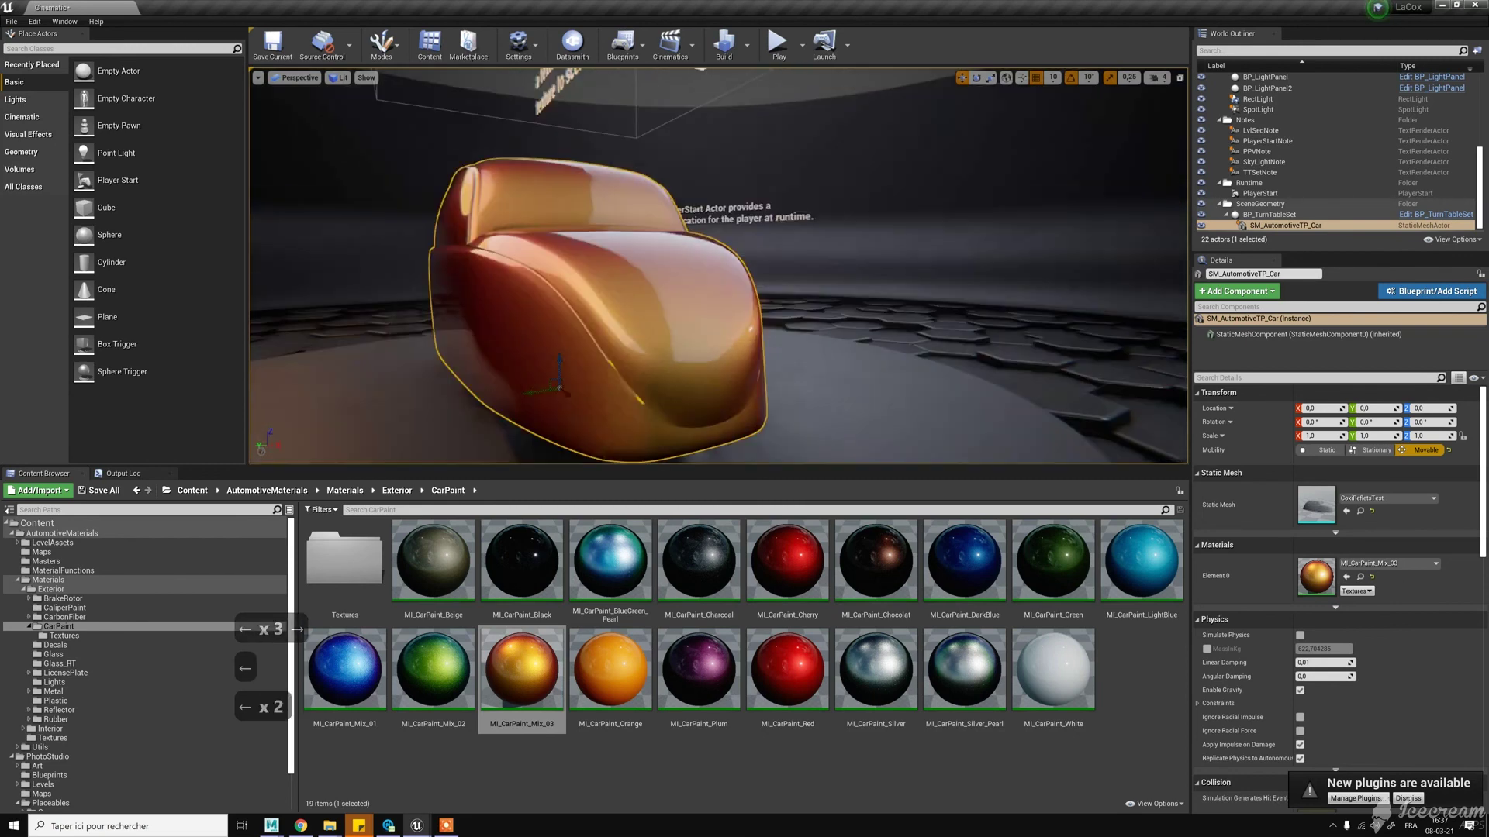
{"action": "key", "text": "Left"}
{"action": "key", "text": "Right"}
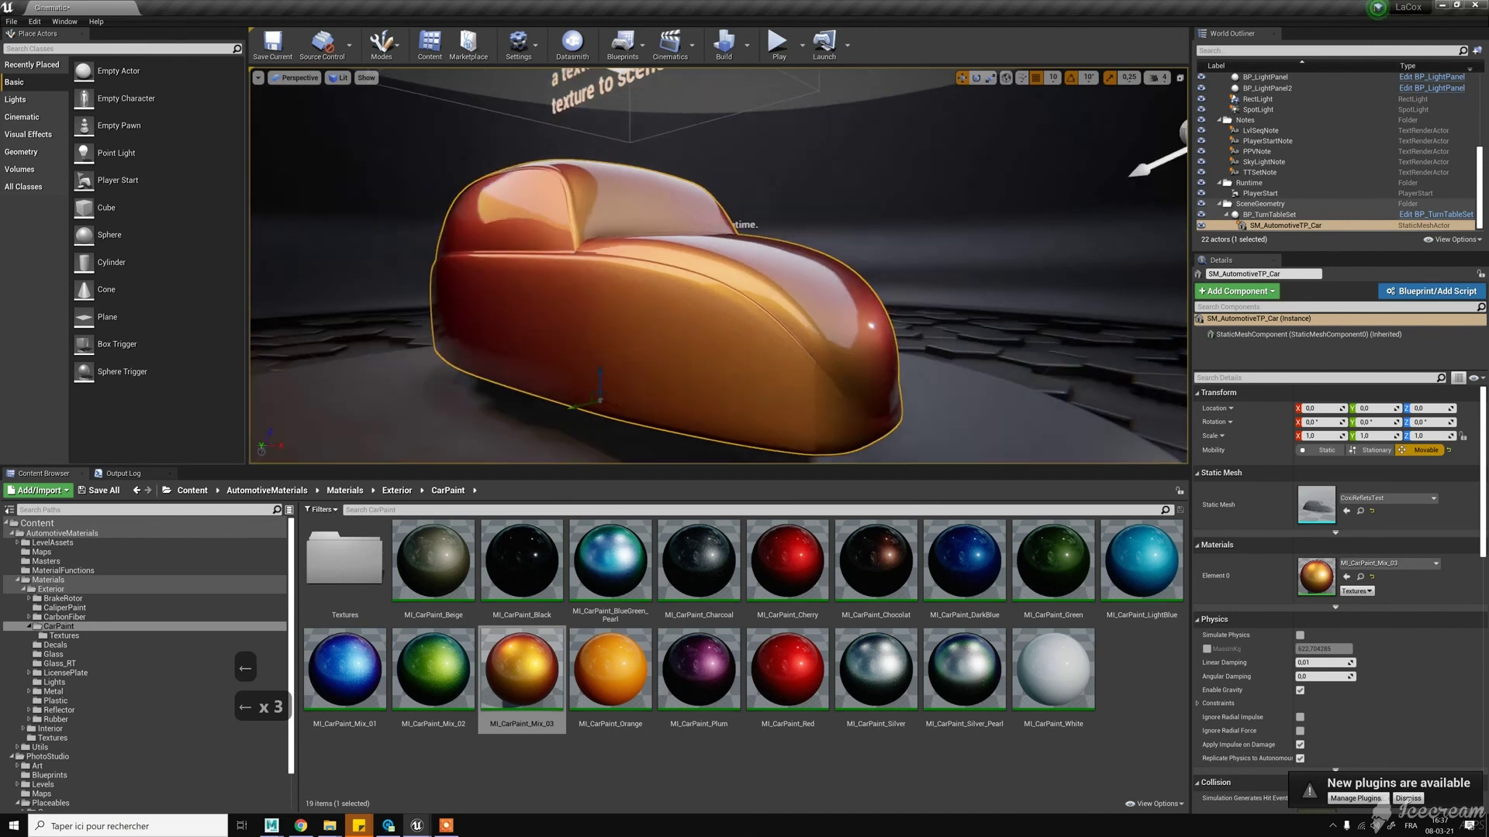
{"action": "right_click", "coordinate": [588, 354]}
Step: Try MI_CarPaint_Red on the car body's Element 0 and replace it with MI_CarPaint_Cherry, checking its reflections
{"action": "left_click_drag", "start_coordinate": [801, 673], "coordinate": [1322, 586]}
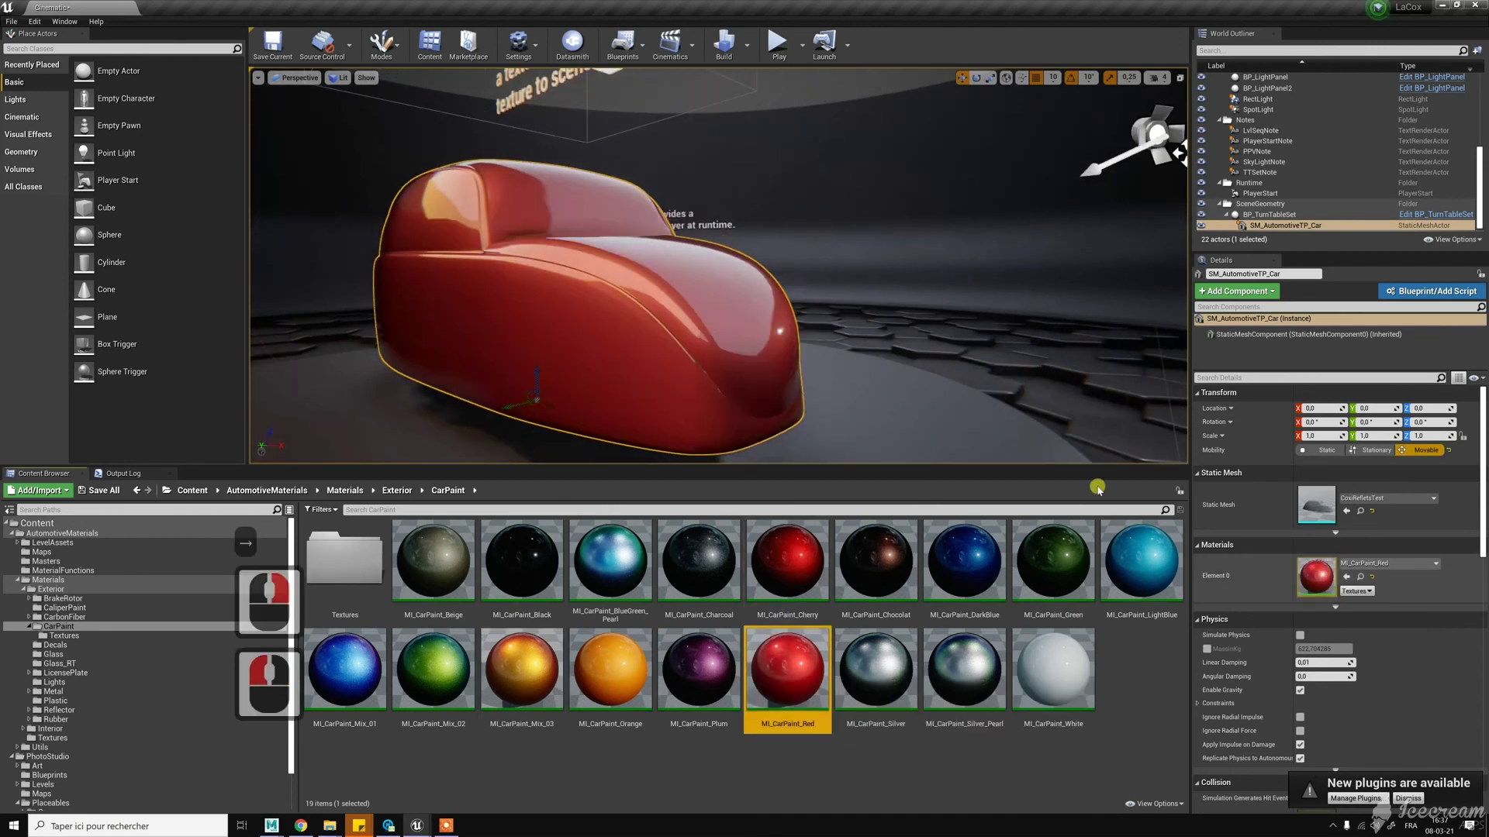
{"action": "left_click", "coordinate": [785, 560]}
{"action": "left_click_drag", "start_coordinate": [1185, 564], "coordinate": [1318, 578]}
{"action": "left_click_drag", "start_coordinate": [857, 380], "coordinate": [713, 371]}
{"action": "key", "text": "Right"}
{"action": "key", "text": "Right"}
{"action": "key", "text": "Down"}
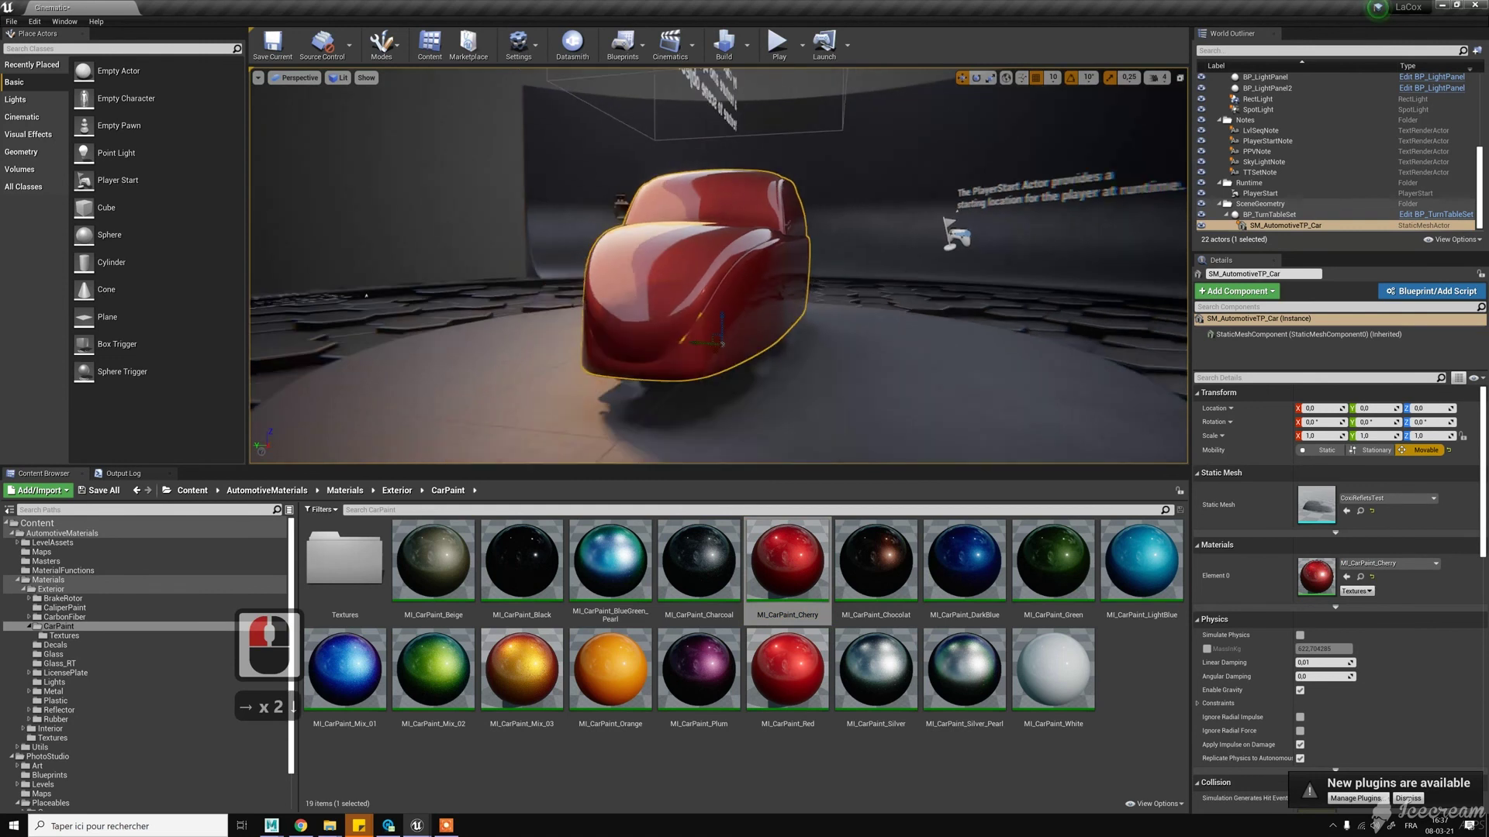
{"action": "left_click", "coordinate": [853, 378]}
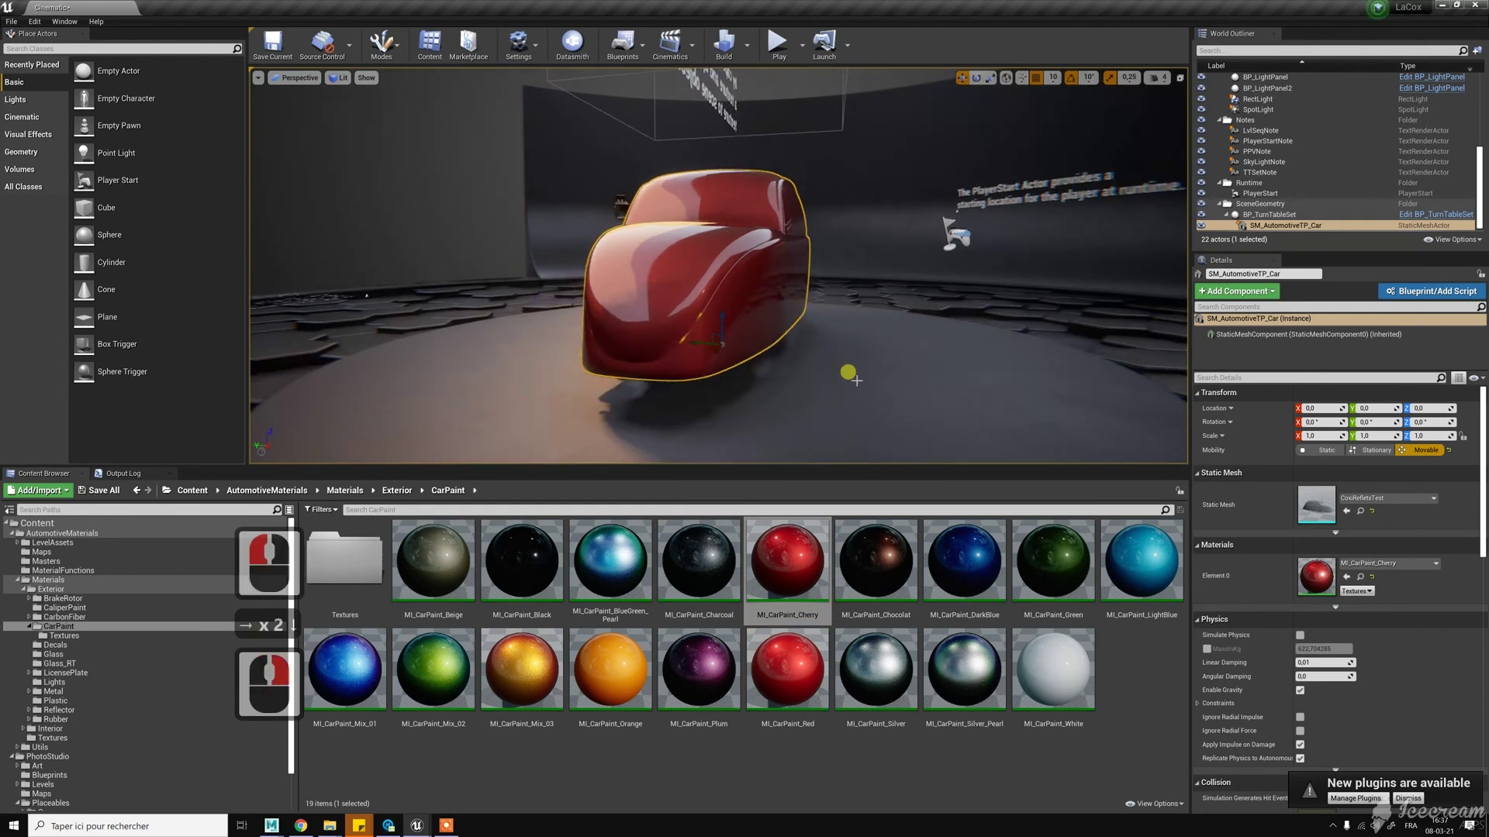